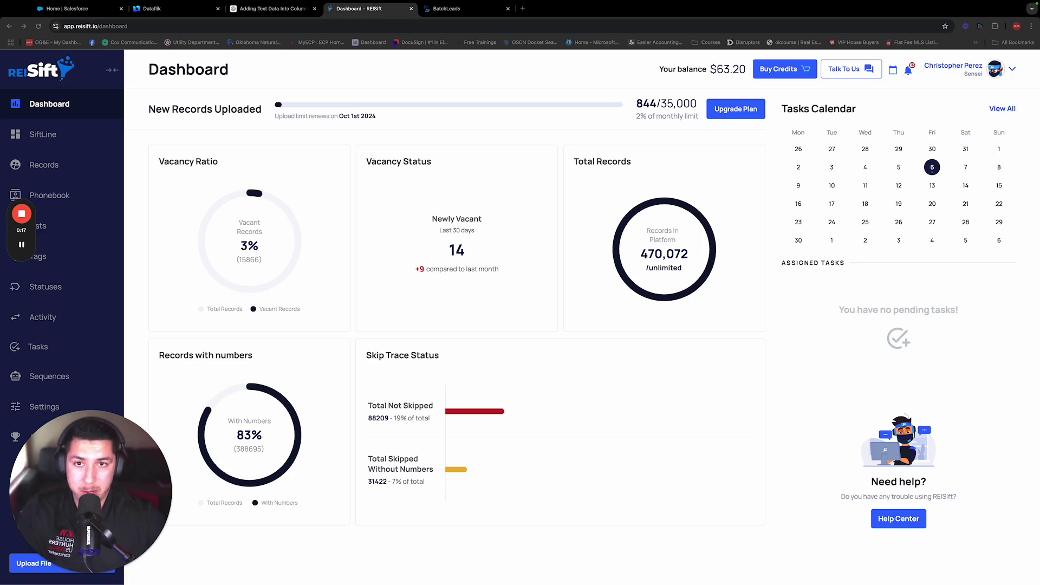
pyautogui.moveTo(86, 496); pyautogui.dragTo(607, 481)
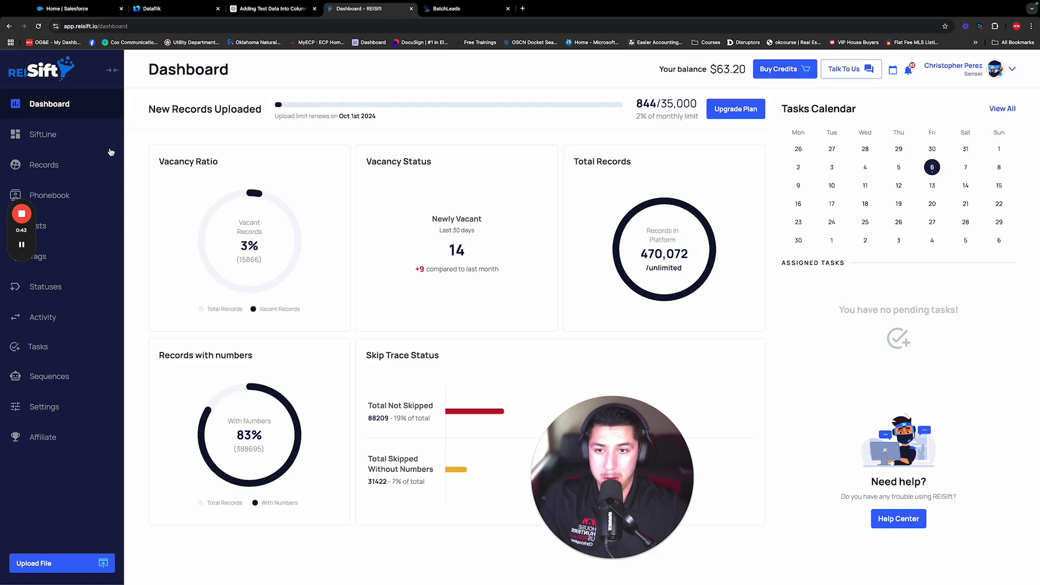
# Filter the property records with the DM-Cleaned preset from the Direct Mail List folder
pyautogui.click(46, 166)
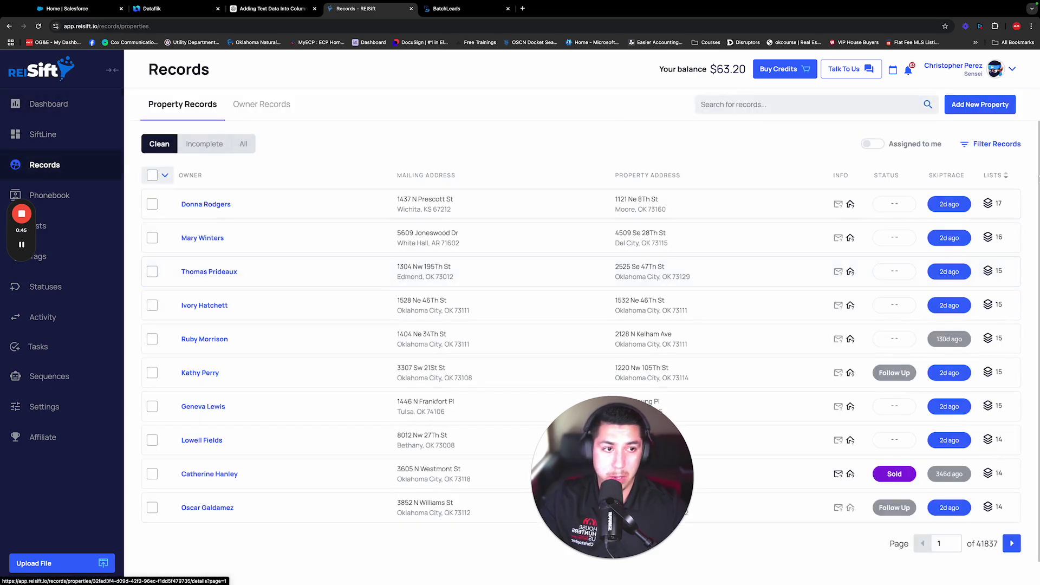
pyautogui.click(986, 145)
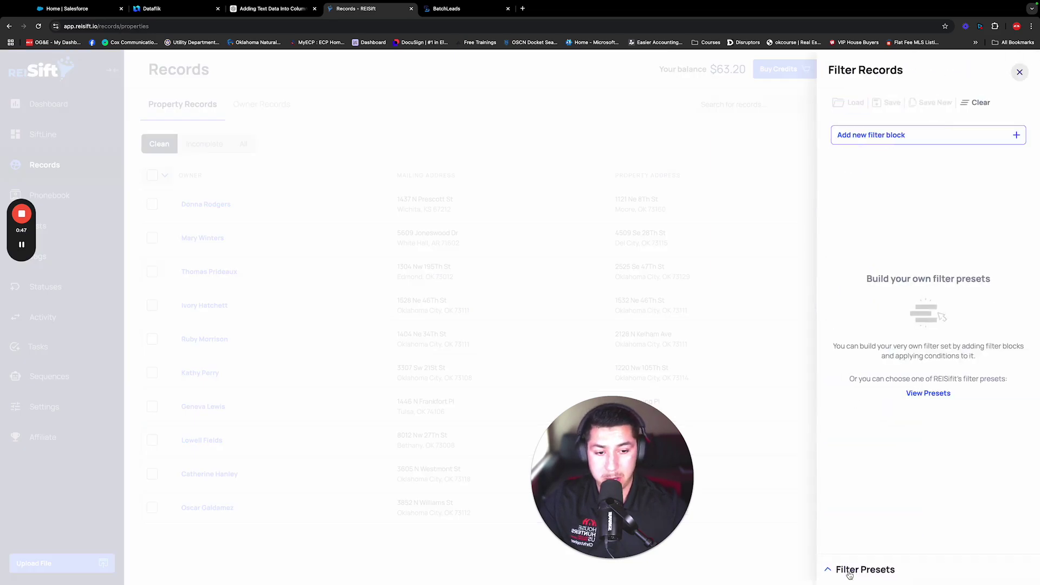
pyautogui.click(853, 571)
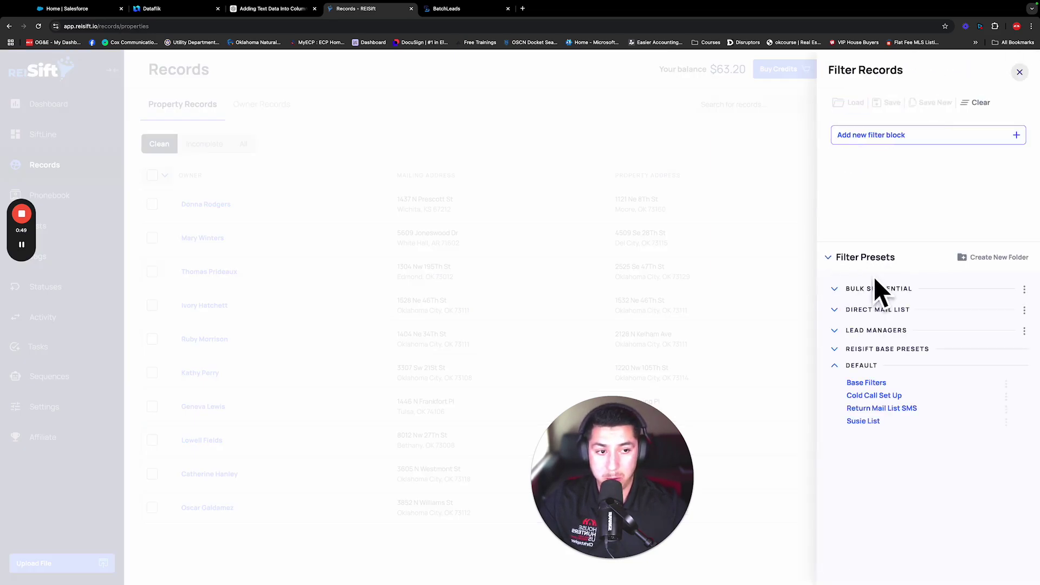
pyautogui.click(877, 310)
pyautogui.click(866, 335)
pyautogui.click(910, 550)
pyautogui.click(165, 206)
pyautogui.click(393, 191)
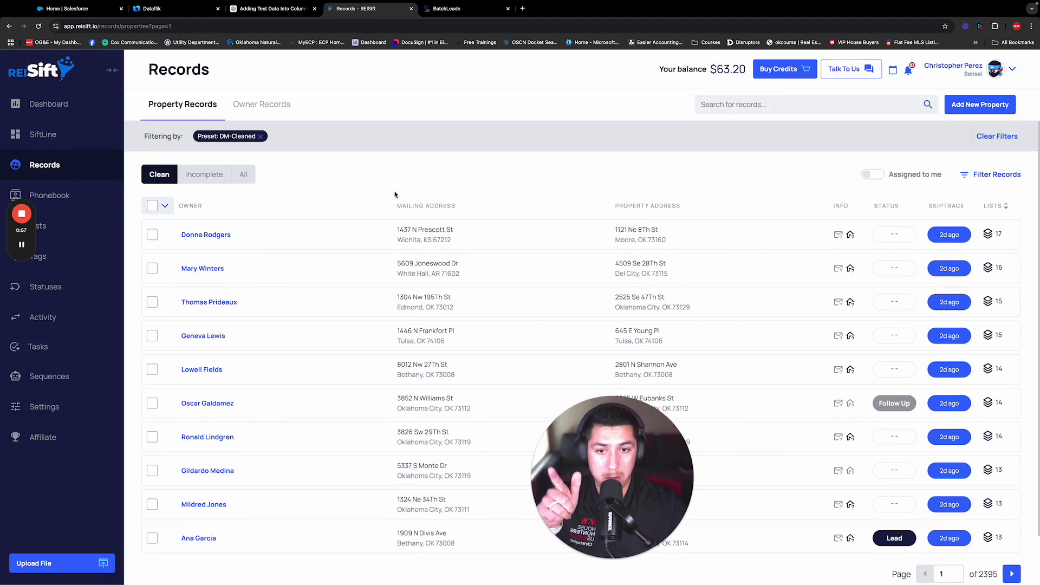
# Start a file upload that adds data, with the option "Adding properties to an existing list inside REISift"
pyautogui.click(34, 563)
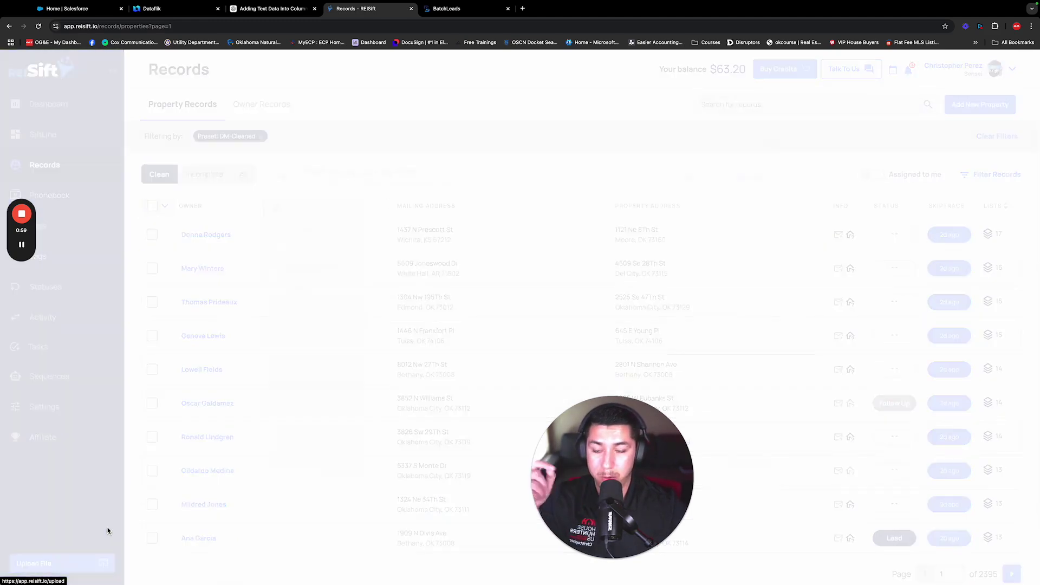
pyautogui.click(467, 216)
pyautogui.click(417, 253)
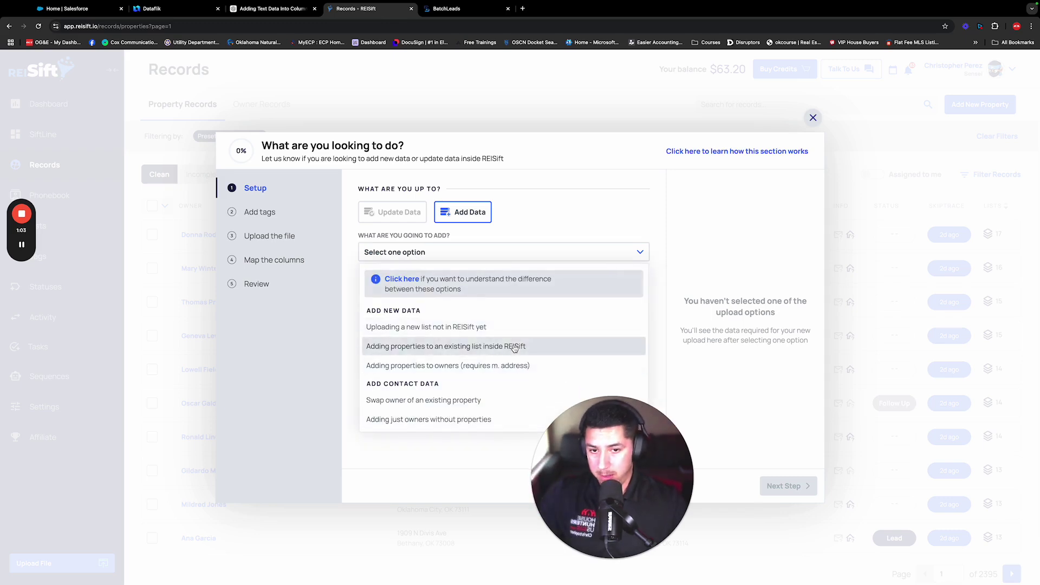
pyautogui.click(440, 346)
# Set the list's purchase source to Other, DataFlik, with the purchase date September 04, 2024
pyautogui.click(447, 319)
pyautogui.scroll(-2, 452, 390)
pyautogui.click(452, 449)
pyautogui.write('DataFlik')
pyautogui.click(582, 311)
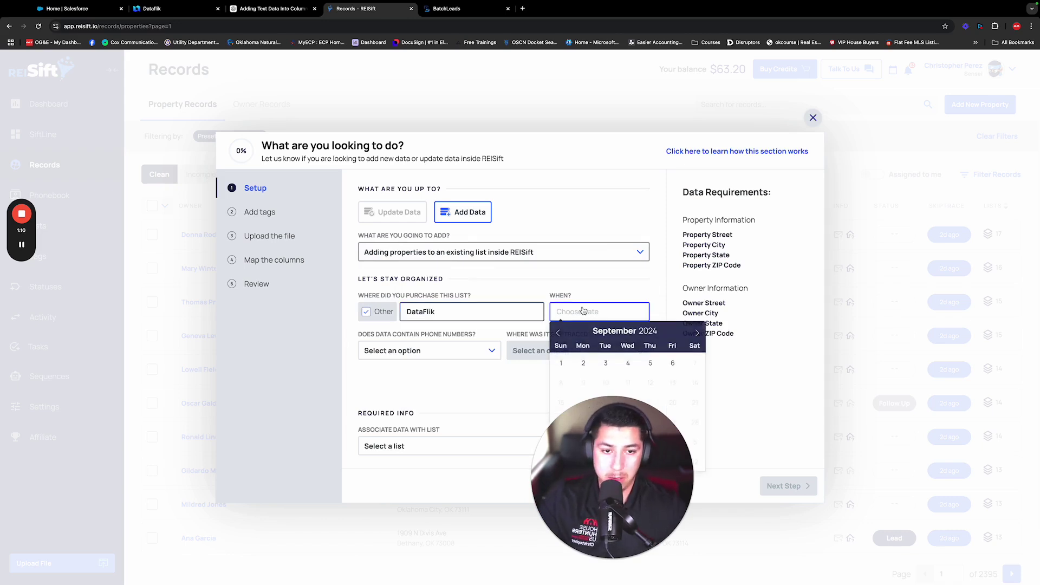
pyautogui.click(628, 364)
# Mark the data as containing phone numbers and set the skiptrace source to Other, DataFlik
pyautogui.click(446, 352)
pyautogui.click(401, 396)
pyautogui.click(542, 351)
pyautogui.scroll(-2, 535, 395)
pyautogui.click(531, 510)
pyautogui.click(581, 352)
pyautogui.write('DataFlik')
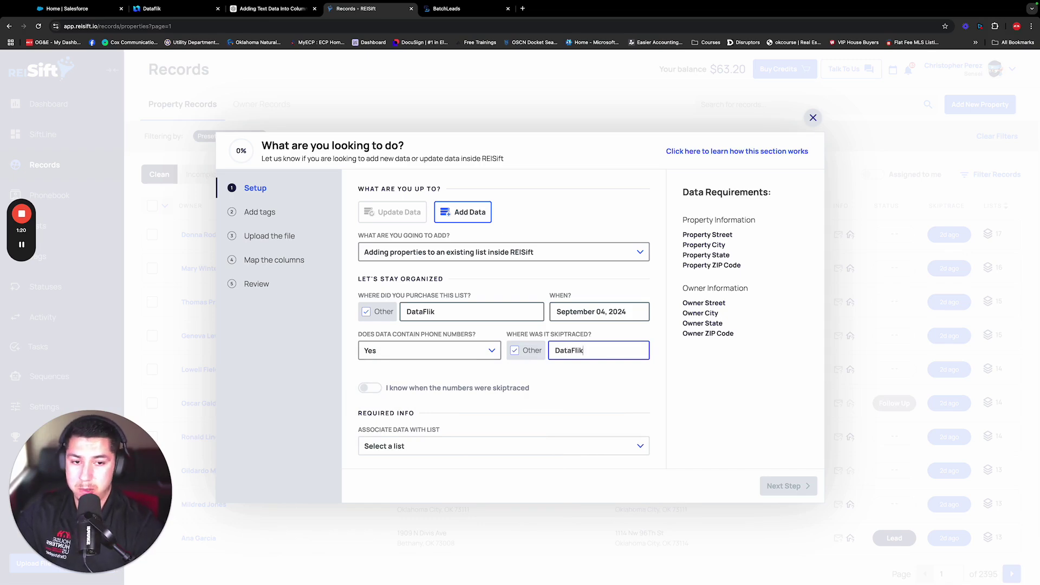
# Indicate that the skiptrace date is known and set it to September 04, 2024
pyautogui.click(458, 387)
pyautogui.click(569, 390)
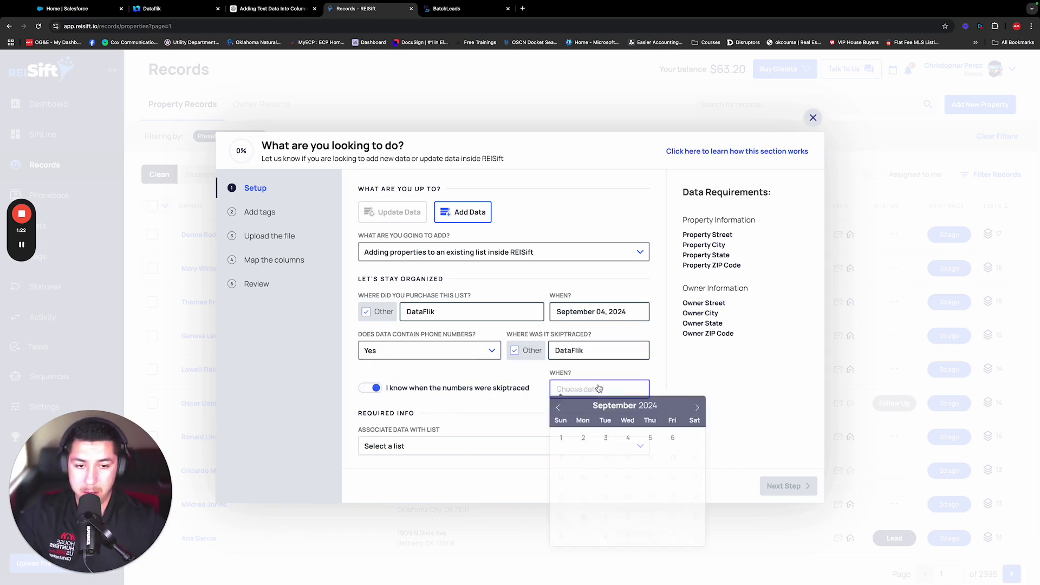
pyautogui.click(635, 442)
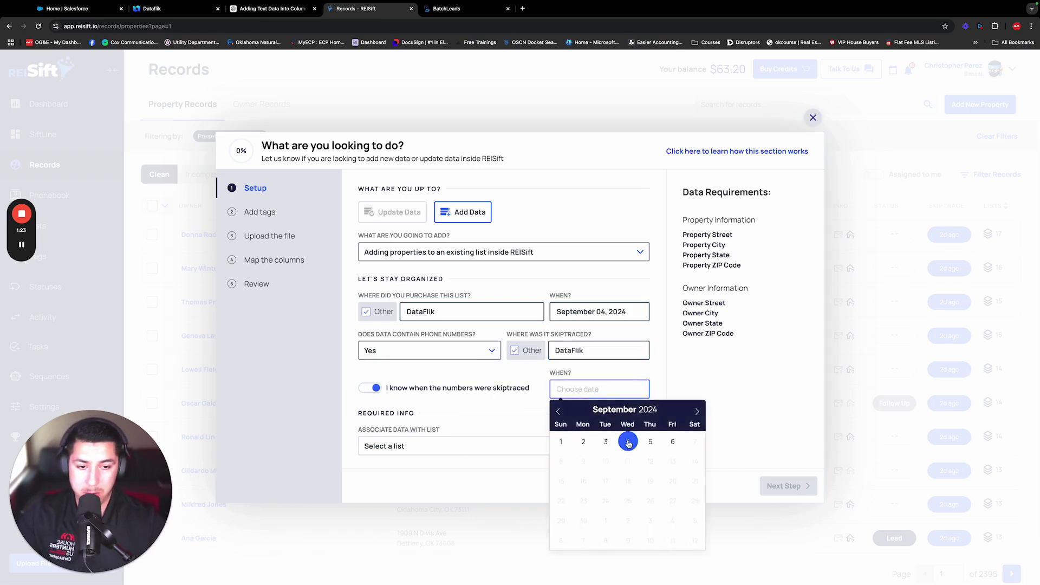
# Associate the data with the existing DataFlik list and proceed to adding tags
pyautogui.click(477, 451)
pyautogui.scroll(-5, 486, 489)
pyautogui.scroll(3, 492, 495)
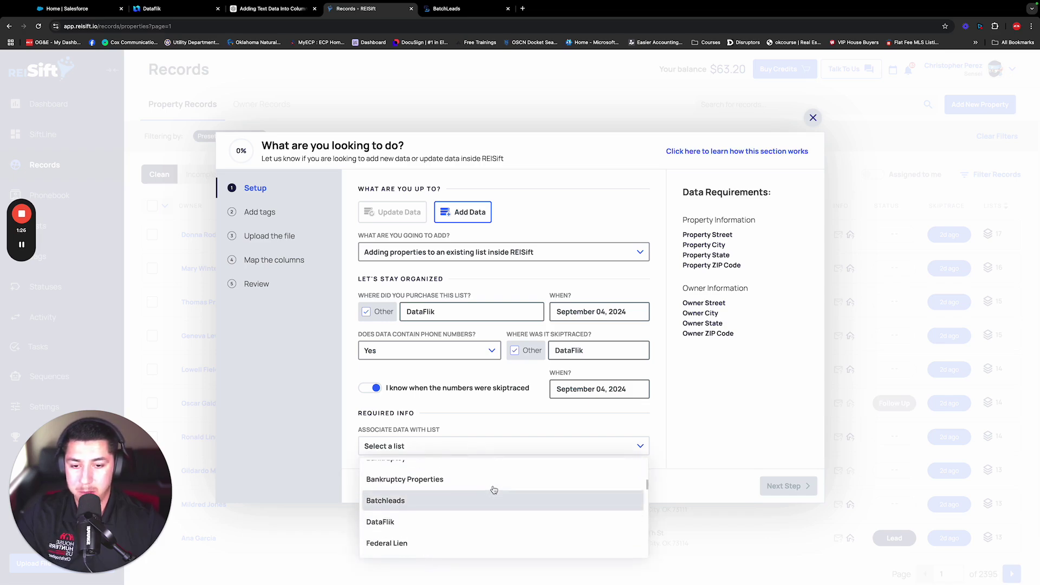
pyautogui.click(426, 529)
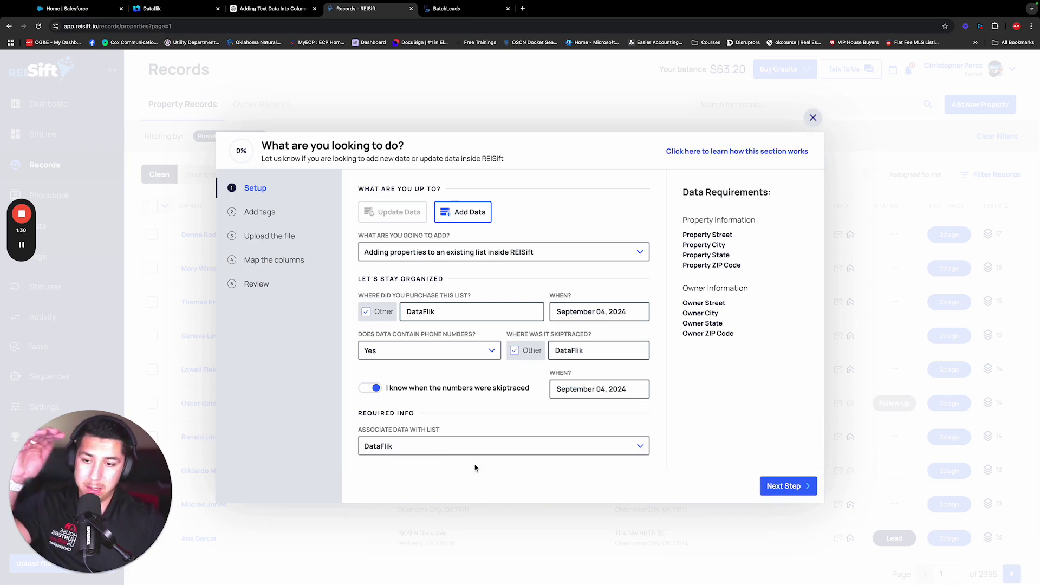
pyautogui.click(784, 486)
# Add the custom tag "DataFlik Cleaned 09/06/2024" to the properties and proceed to the file upload
pyautogui.click(664, 236)
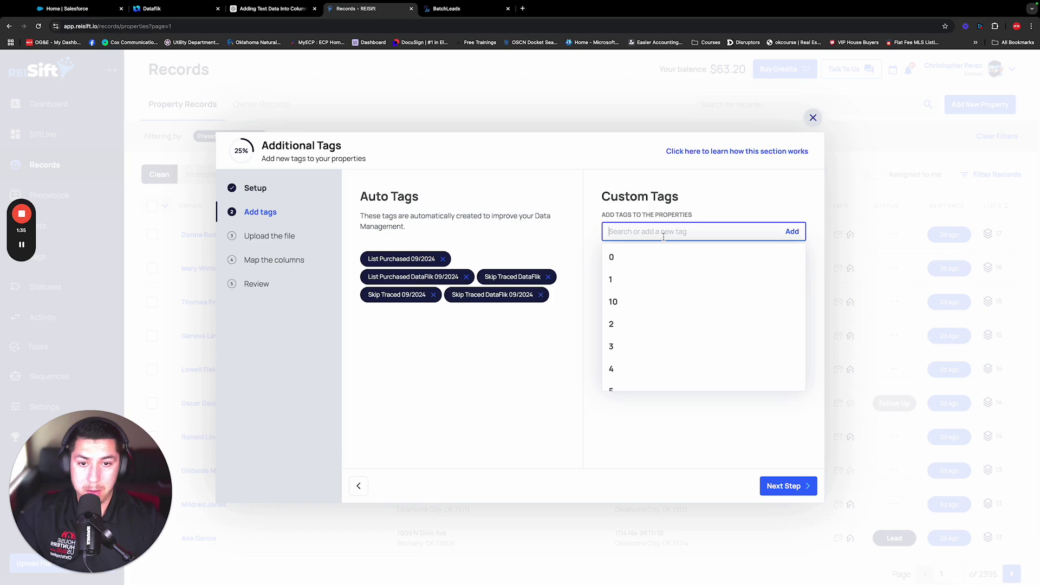
pyautogui.write('DataFlik')
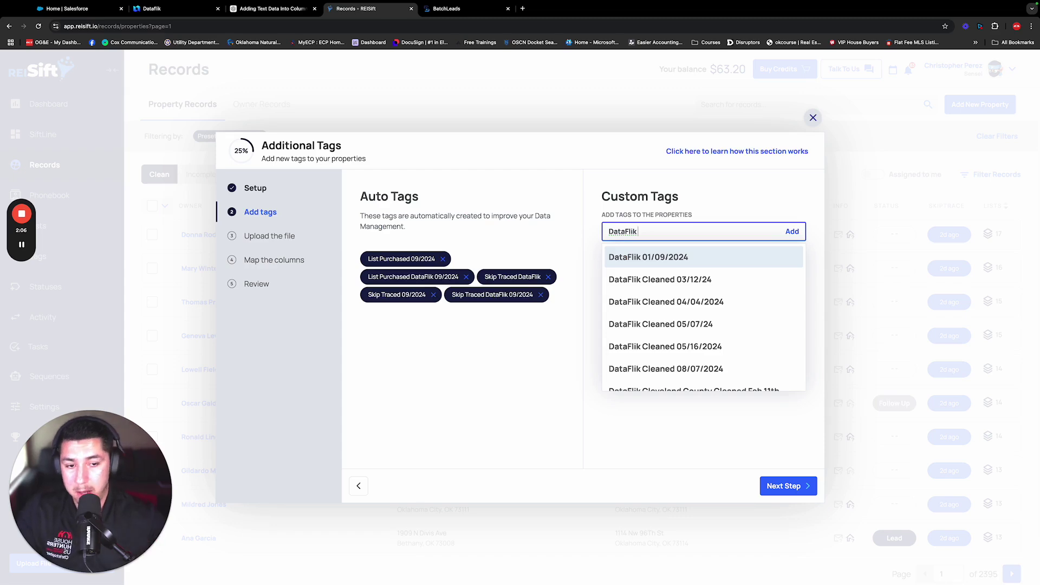
pyautogui.write('DM')
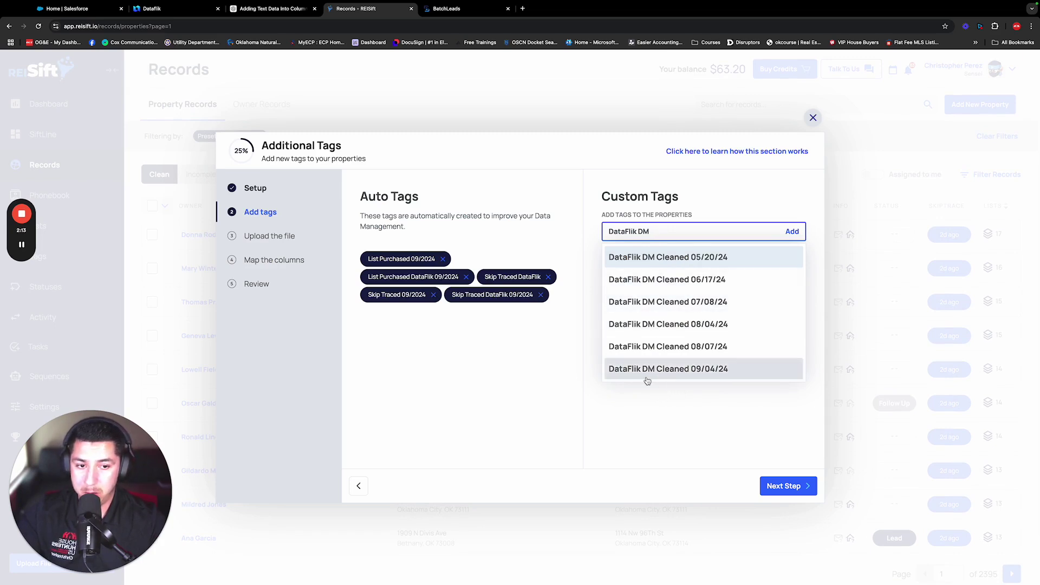
pyautogui.press('BackSpace')
pyautogui.press('BackSpace')
pyautogui.write('C')
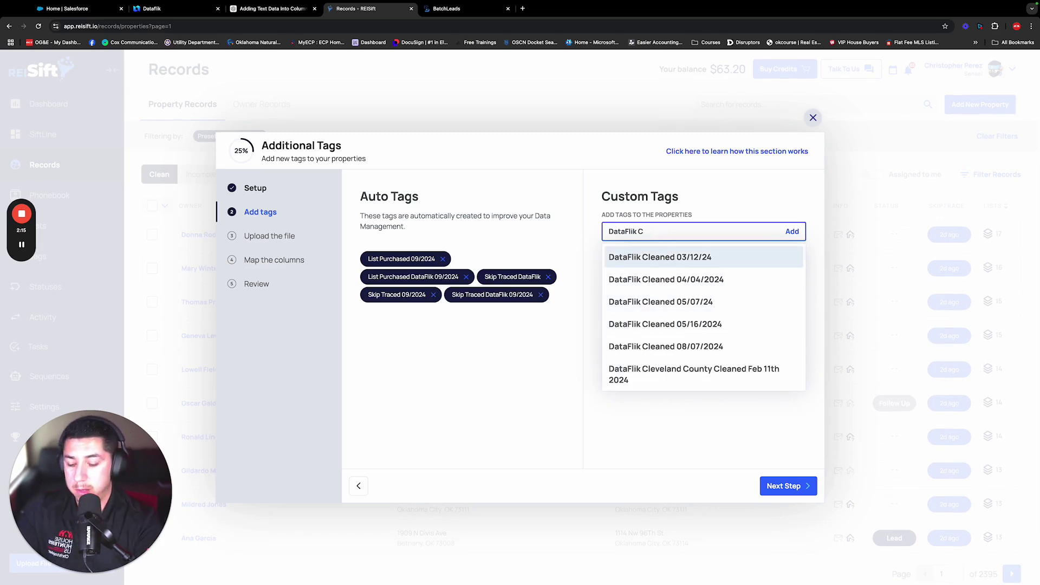
pyautogui.write('leaned')
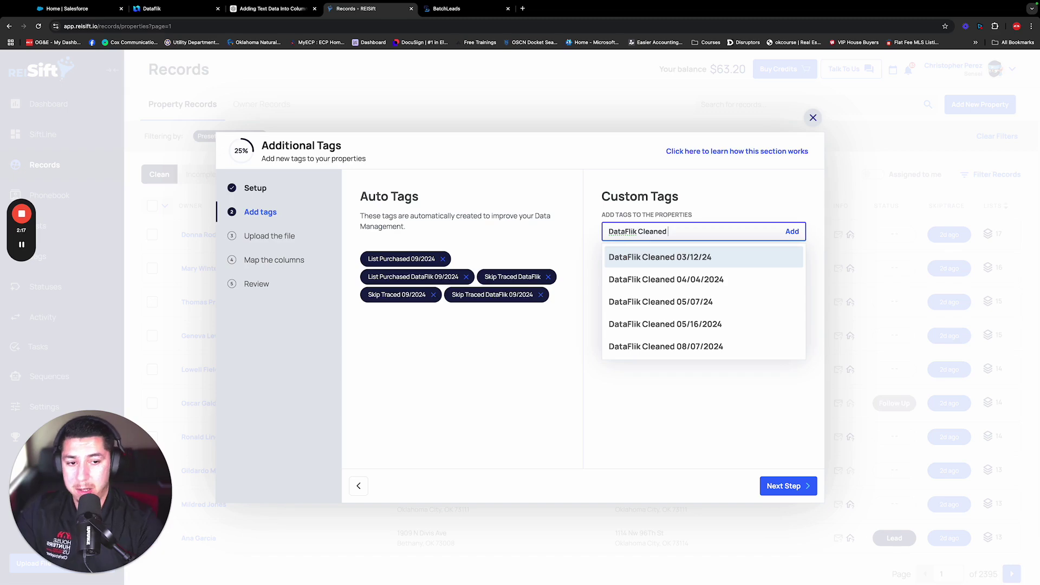
pyautogui.write(' 09/06/2024')
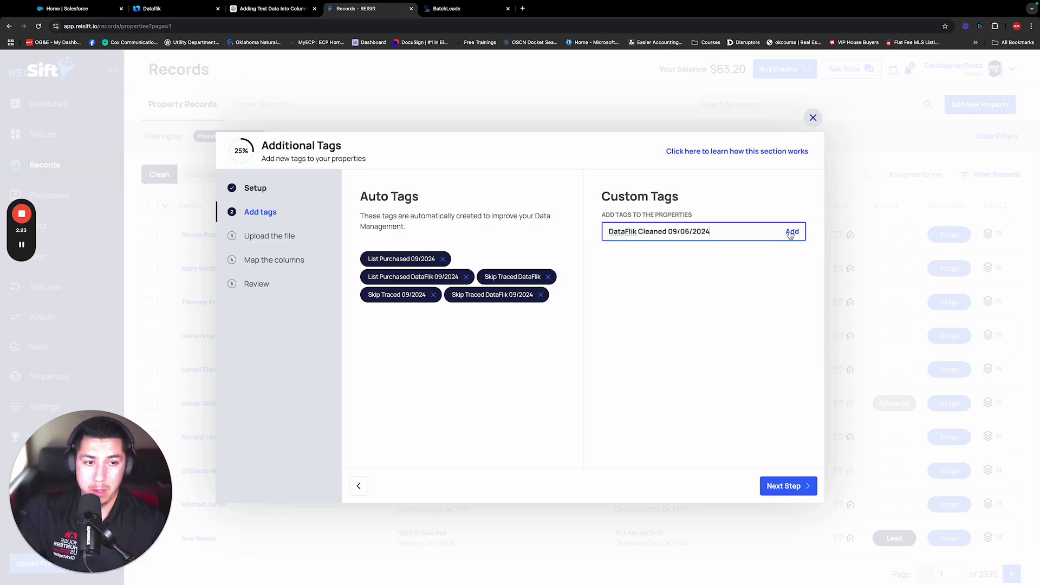
pyautogui.click(792, 233)
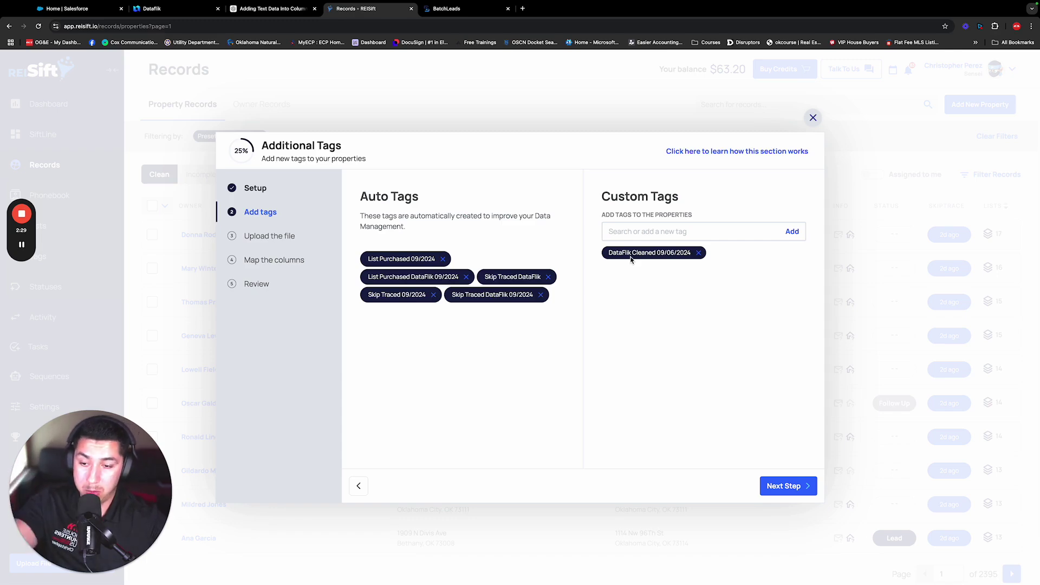
pyautogui.moveTo(692, 254); pyautogui.dragTo(671, 257)
pyautogui.click(795, 489)
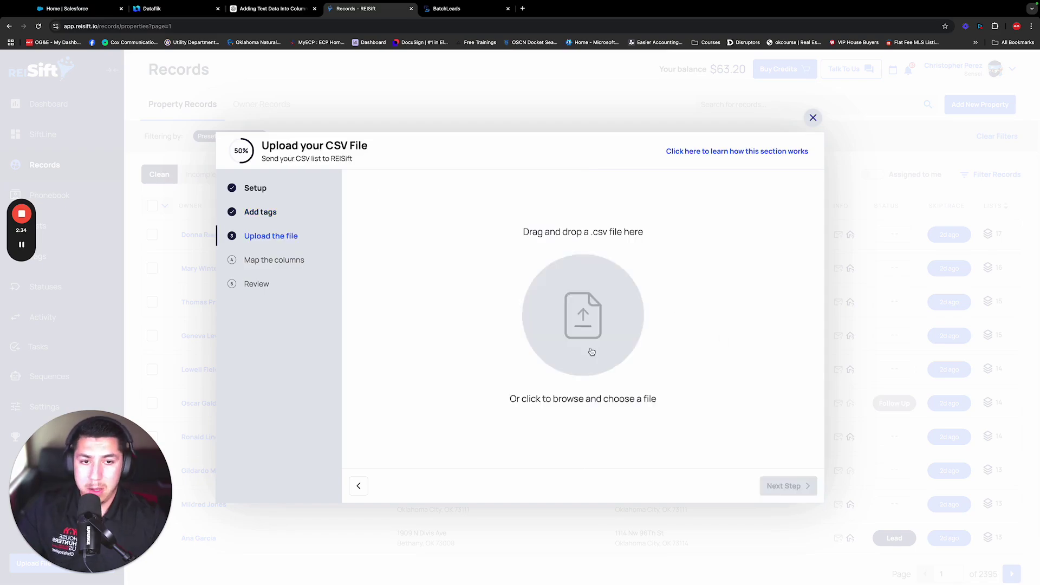
# Upload "DataFlik Buy Box List - Oklahoma, OK.csv" from the Downloads folder and proceed to column mapping
pyautogui.click(561, 360)
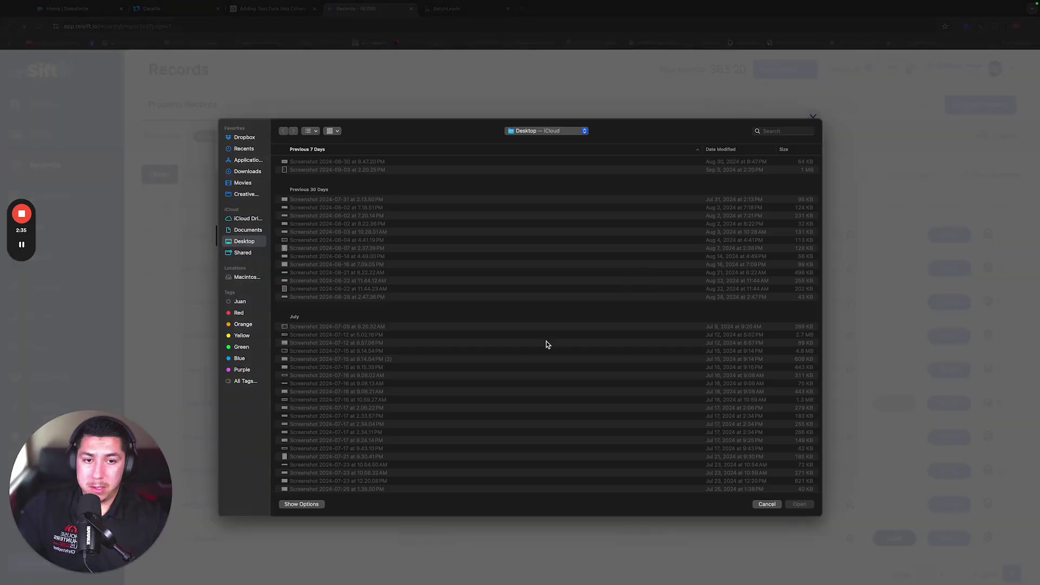
pyautogui.click(254, 171)
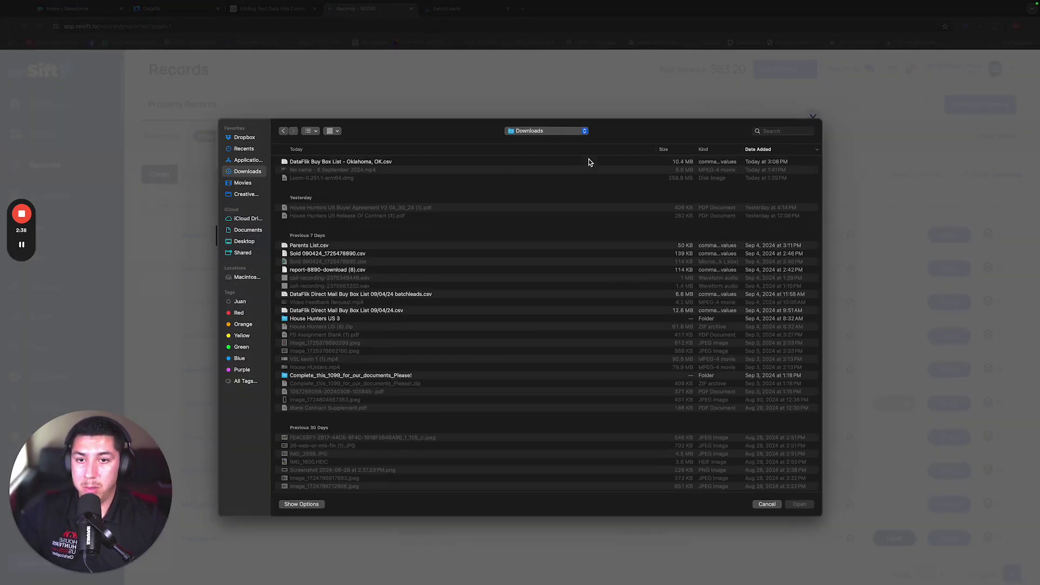
pyautogui.click(346, 163)
pyautogui.doubleClick(407, 161)
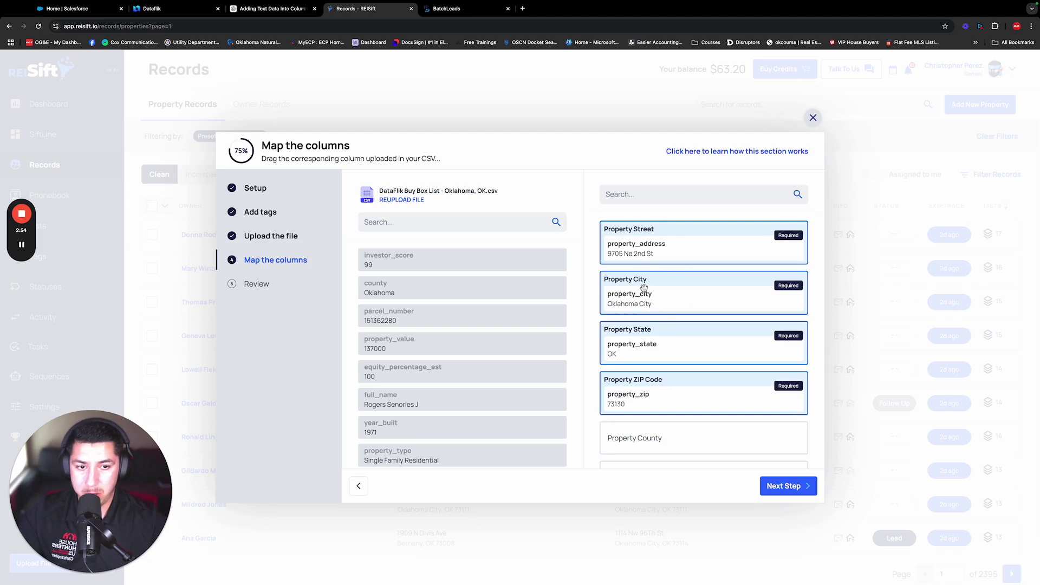
# Map the county column to Property County, the Tags column to Tags, and the List column to Lists
pyautogui.scroll(-3, 653, 346)
pyautogui.moveTo(394, 288); pyautogui.dragTo(657, 336)
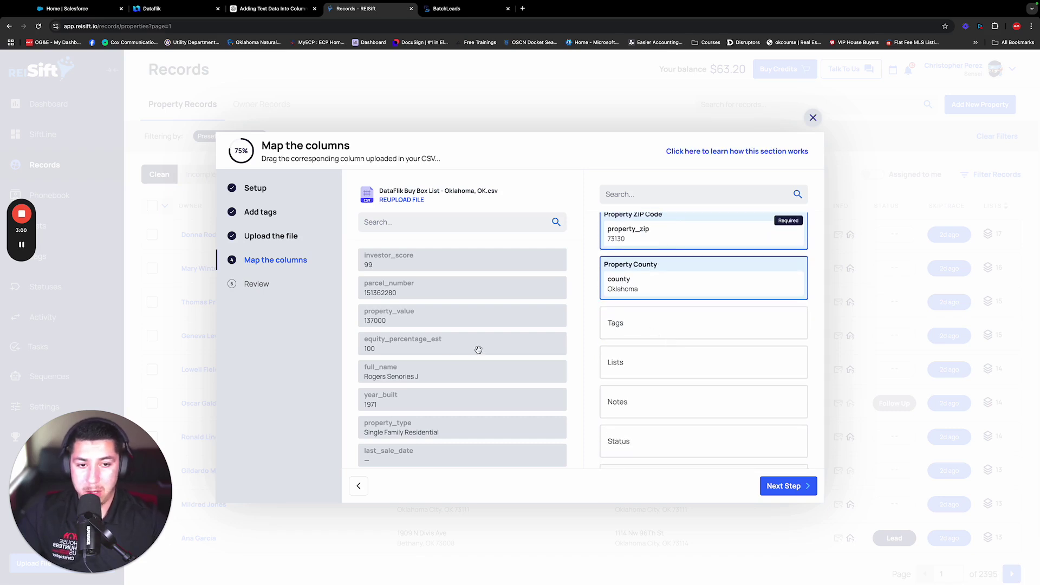
pyautogui.scroll(-10, 463, 353)
pyautogui.moveTo(417, 453); pyautogui.dragTo(704, 341)
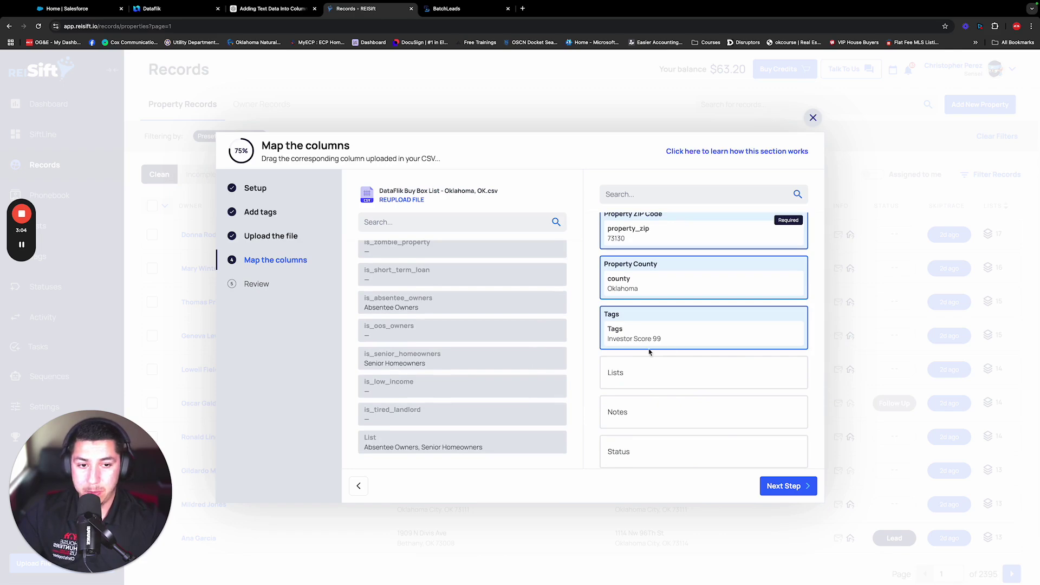
pyautogui.moveTo(410, 450); pyautogui.dragTo(683, 365)
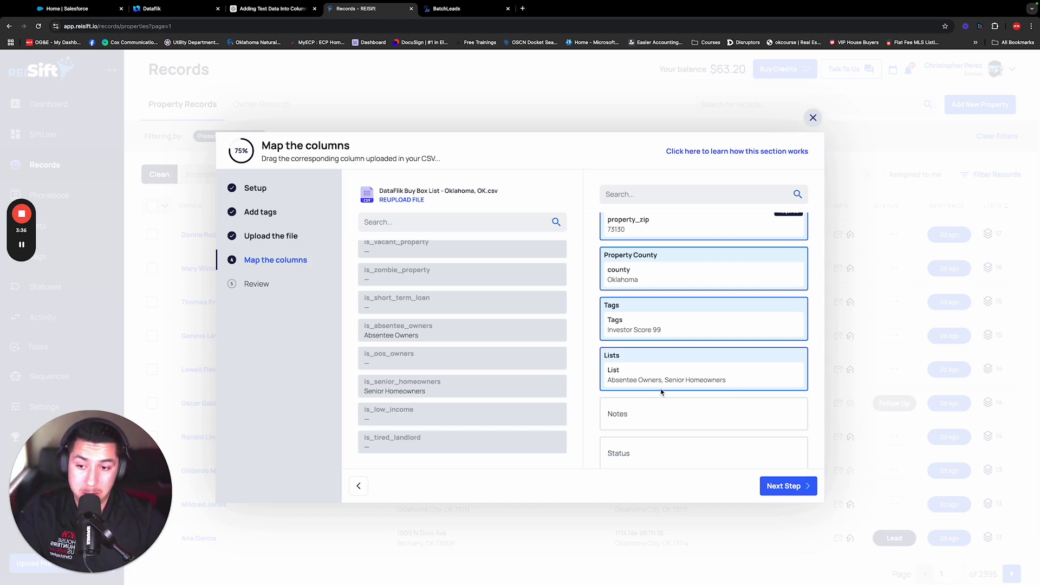
# Map unit_count to Number of Units, bedroom_count to Bedrooms, bath_count to Bathrooms, and property_sqft to Sqft
pyautogui.scroll(-2, 659, 389)
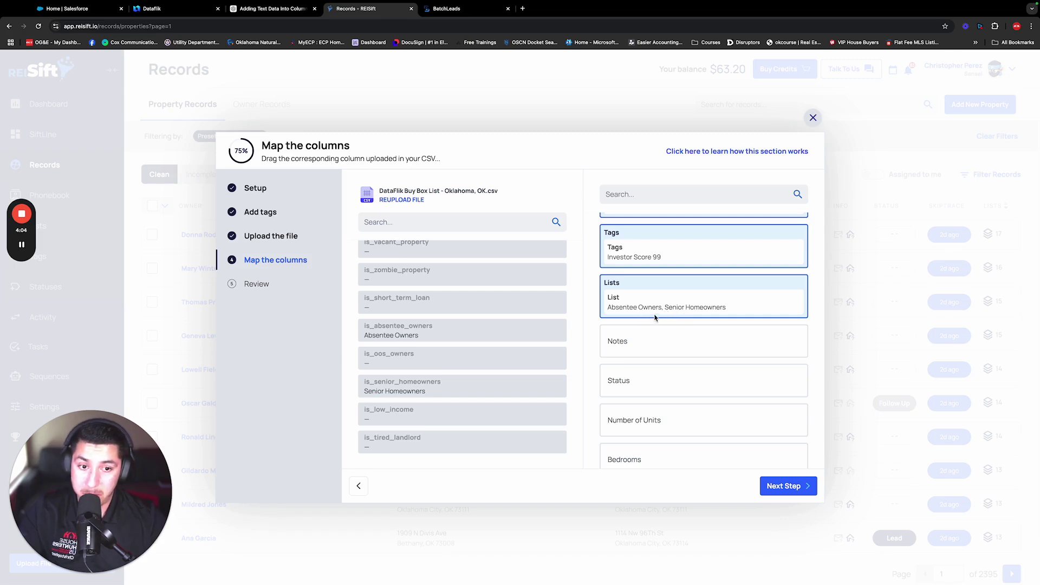
pyautogui.scroll(-2, 647, 339)
pyautogui.scroll(5, 423, 336)
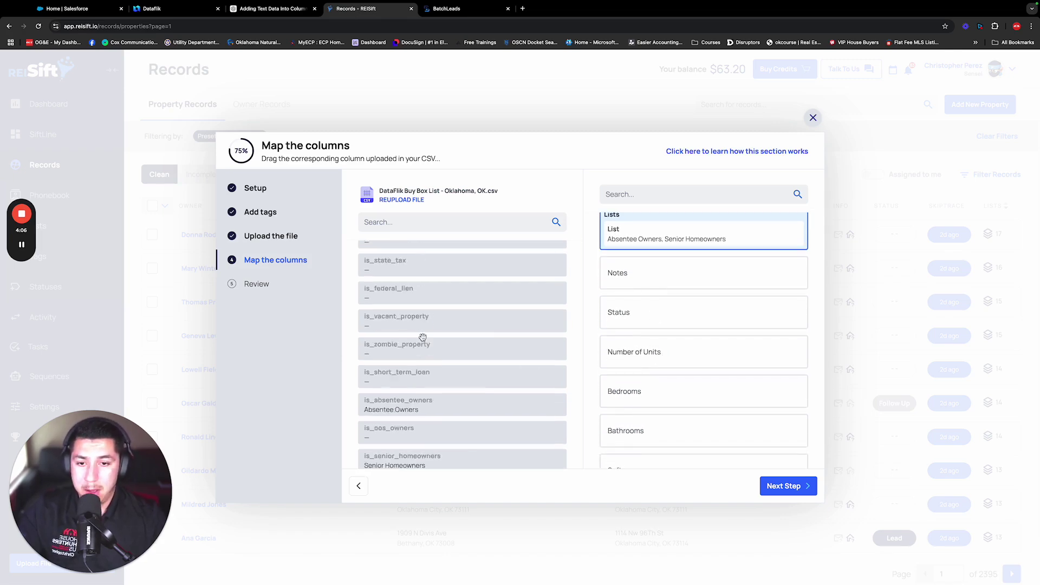
pyautogui.scroll(-3, 426, 342)
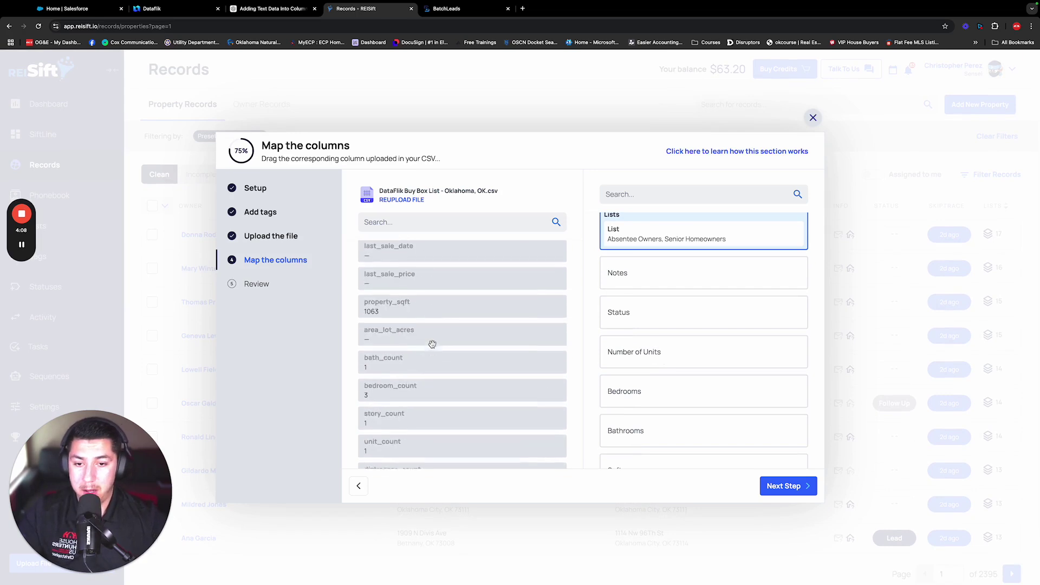
pyautogui.moveTo(390, 391); pyautogui.dragTo(703, 353)
pyautogui.moveTo(477, 340); pyautogui.dragTo(675, 352)
pyautogui.moveTo(402, 300); pyautogui.dragTo(672, 398)
pyautogui.moveTo(389, 320); pyautogui.dragTo(668, 346)
# Map the story_count column to Stories and the year_built column to Year
pyautogui.scroll(-4, 655, 347)
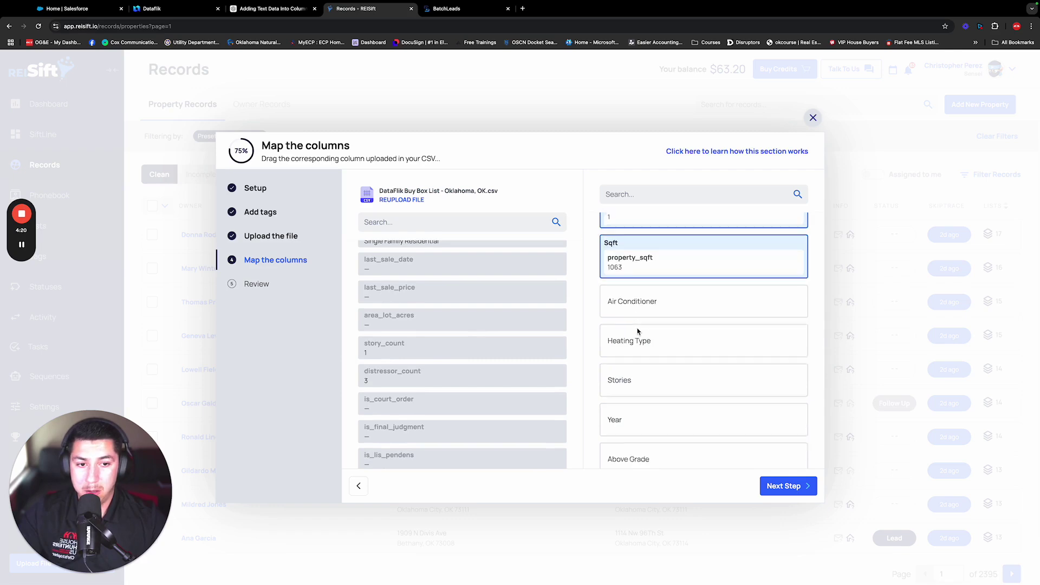
pyautogui.scroll(3, 410, 373)
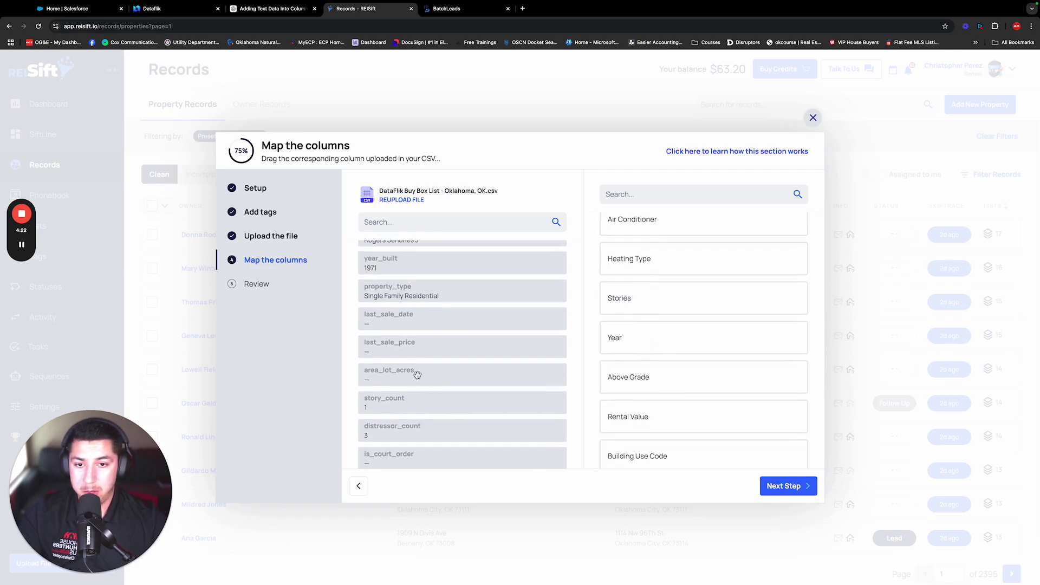
pyautogui.scroll(-4, 417, 369)
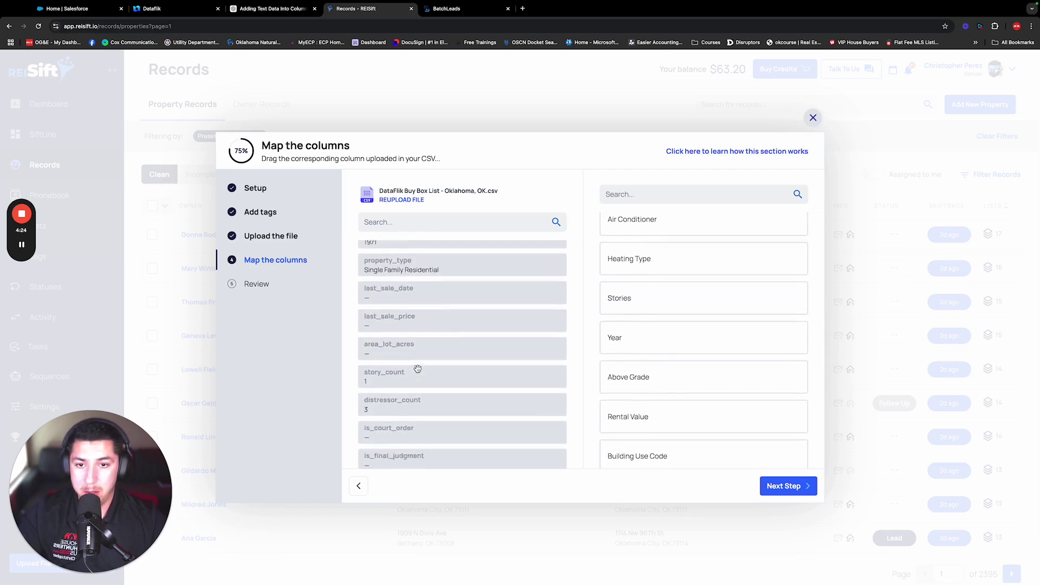
pyautogui.moveTo(383, 316); pyautogui.dragTo(671, 309)
pyautogui.moveTo(411, 250); pyautogui.dragTo(697, 388)
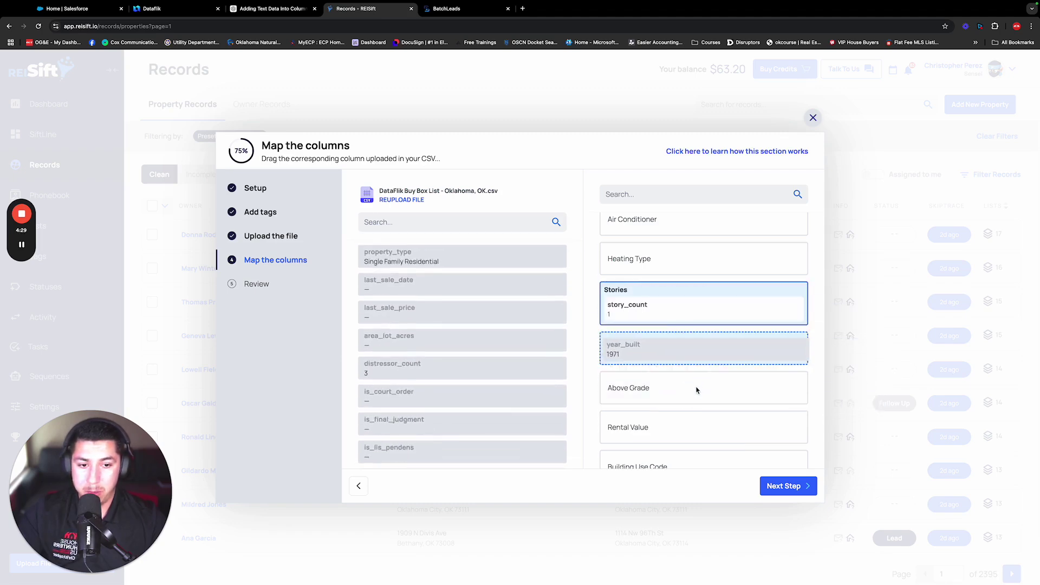
# Map the property_type column to Structure Type
pyautogui.scroll(-4, 697, 388)
pyautogui.moveTo(403, 257); pyautogui.dragTo(621, 348)
pyautogui.scroll(-3, 642, 368)
pyautogui.scroll(3, 451, 365)
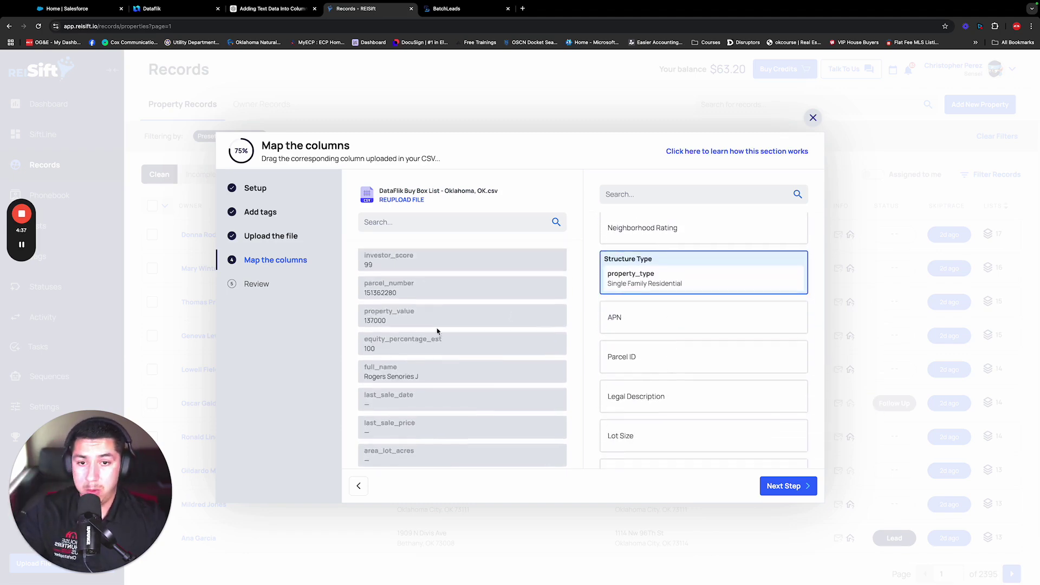
# Map the parcel_number column to Parcel ID and the area_lot_acres column to Lot Size
pyautogui.moveTo(430, 295); pyautogui.dragTo(704, 356)
pyautogui.scroll(-2, 448, 358)
pyautogui.moveTo(413, 335); pyautogui.dragTo(677, 353)
pyautogui.scroll(-2, 678, 352)
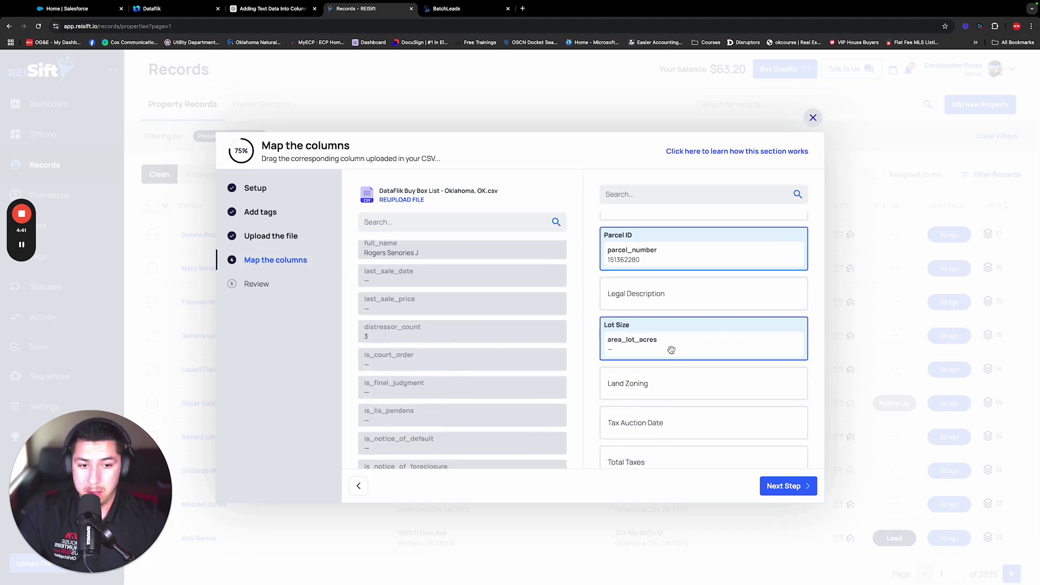
# Map last_sale_price to Last Sale Price, last_sale_date to Last Sold, and property_value to Estimated Value
pyautogui.scroll(-5, 679, 353)
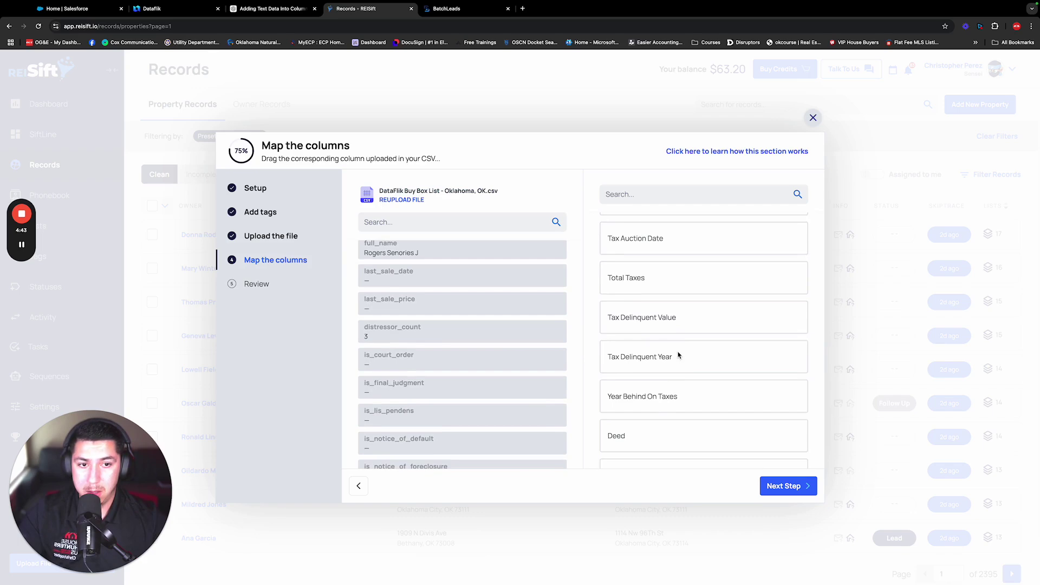
pyautogui.scroll(-1, 675, 360)
pyautogui.scroll(2, 445, 374)
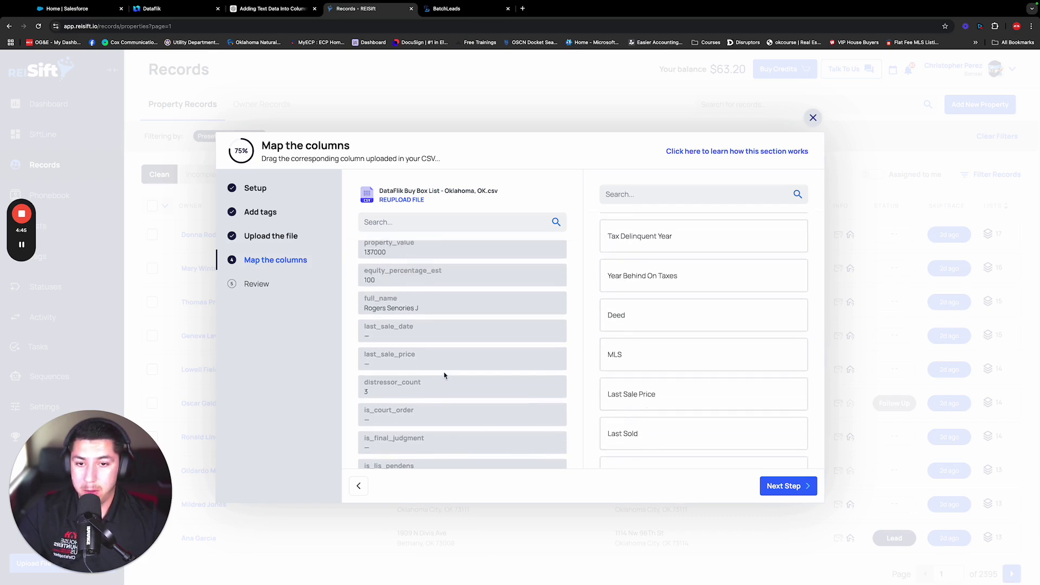
pyautogui.moveTo(436, 366); pyautogui.dragTo(684, 363)
pyautogui.moveTo(399, 347); pyautogui.dragTo(642, 378)
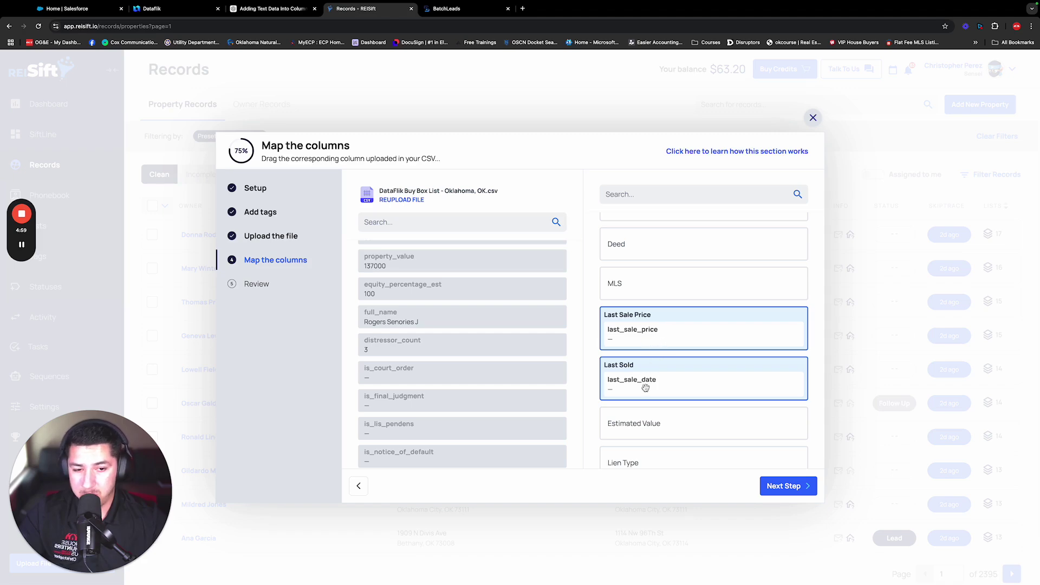
pyautogui.scroll(1, 463, 357)
pyautogui.moveTo(403, 294); pyautogui.dragTo(674, 413)
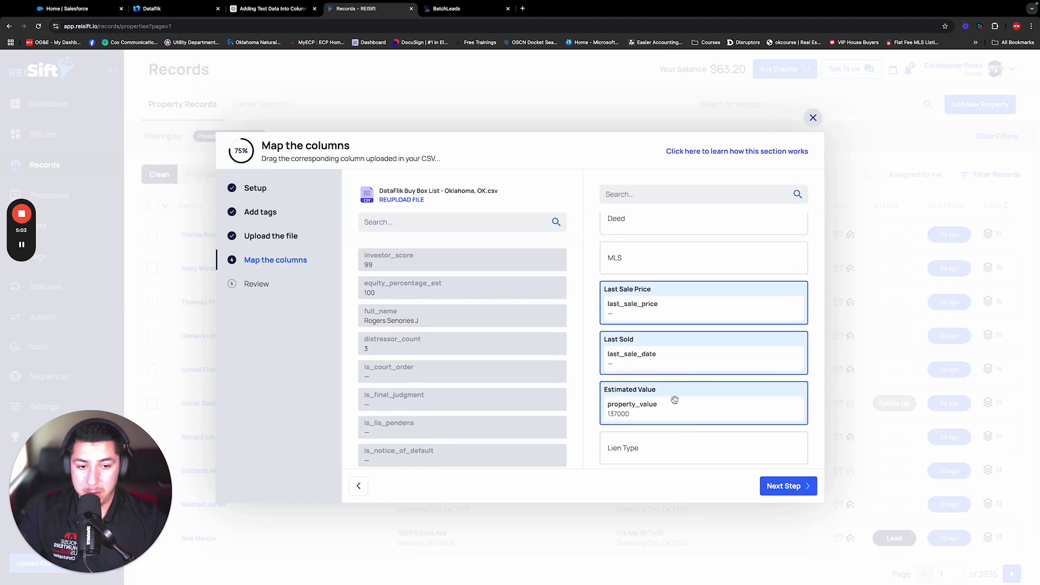
# Map equity_percentage_est to Loan To Value and full_name to the owner's full name field
pyautogui.scroll(-3, 677, 390)
pyautogui.scroll(-6, 682, 371)
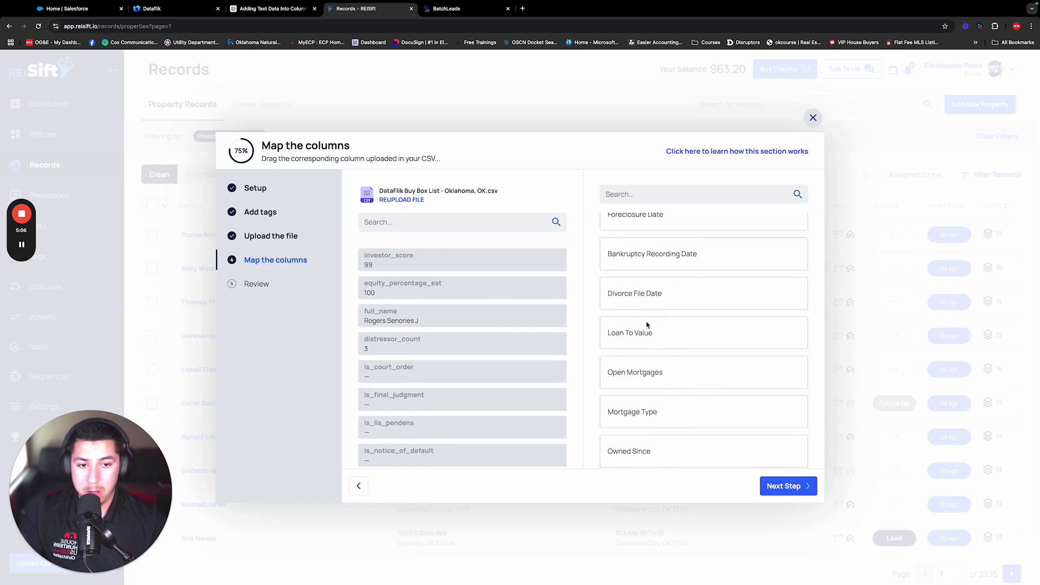
pyautogui.moveTo(380, 288); pyautogui.dragTo(680, 341)
pyautogui.scroll(-4, 682, 352)
pyautogui.moveTo(406, 295); pyautogui.dragTo(718, 353)
# Remove the automatically mapped phone_1_type and phone_1_last_reported_date columns from the Phone 2 Number and Phone 3 Number fields
pyautogui.scroll(-3, 682, 325)
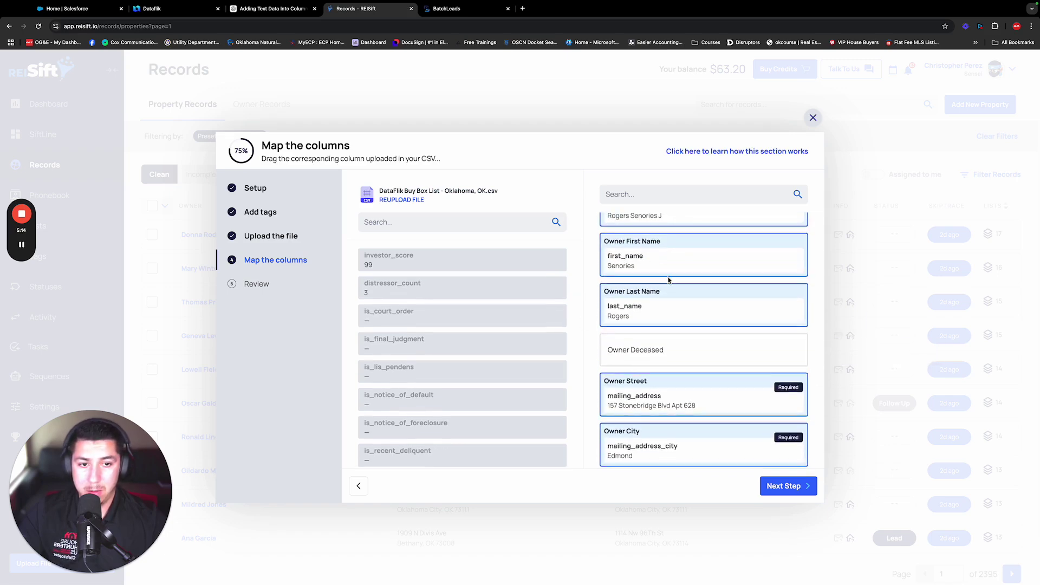
pyautogui.scroll(-1, 668, 279)
pyautogui.scroll(-1, 655, 340)
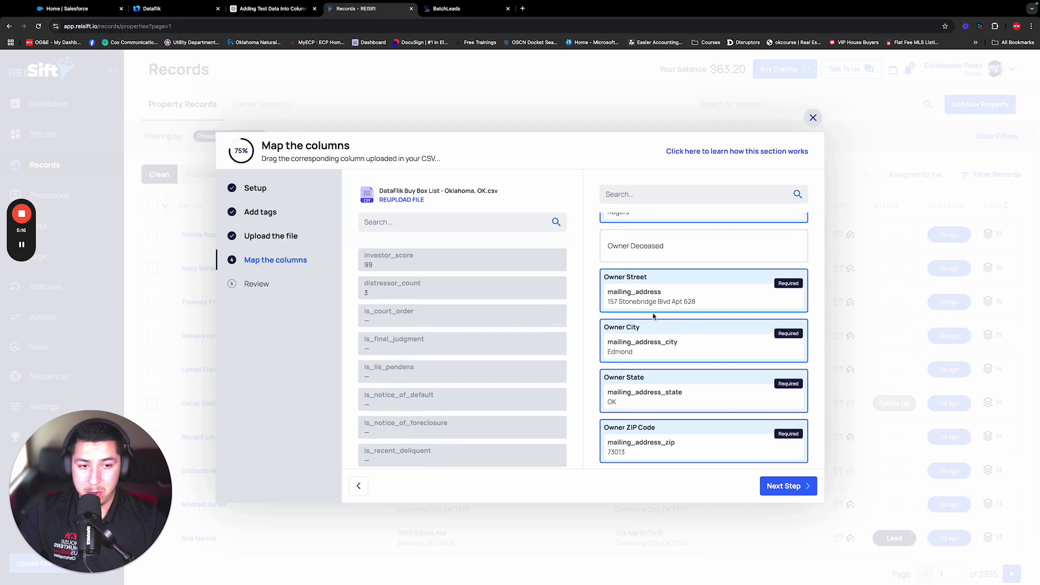
pyautogui.scroll(-4, 655, 340)
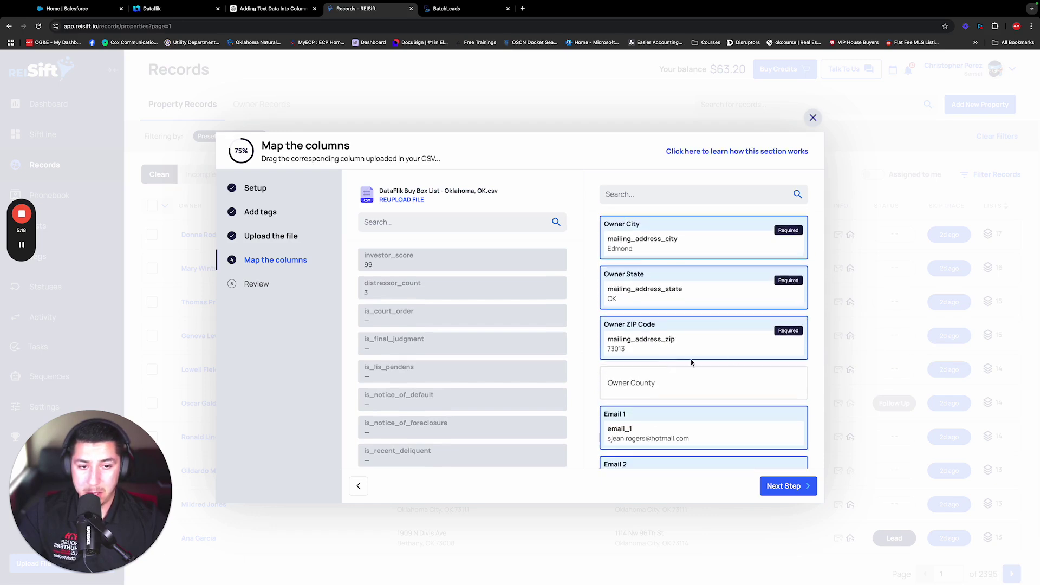
pyautogui.scroll(-1, 640, 325)
pyautogui.scroll(-7, 643, 319)
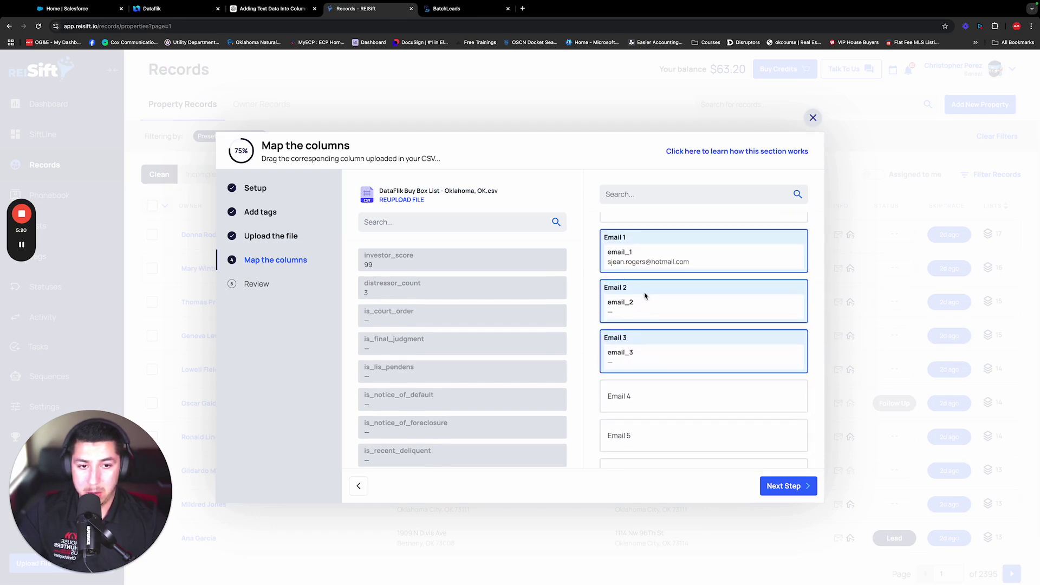
pyautogui.moveTo(654, 375); pyautogui.dragTo(430, 367)
pyautogui.scroll(-4, 677, 375)
pyautogui.scroll(-1, 677, 375)
pyautogui.scroll(-4, 699, 353)
pyautogui.moveTo(639, 359); pyautogui.dragTo(488, 320)
# Unmap phone_2, phone_2_type, and phone_2_last_reported_date from the Phone 4, Phone 5, and Phone 6 Number fields
pyautogui.scroll(-5, 627, 352)
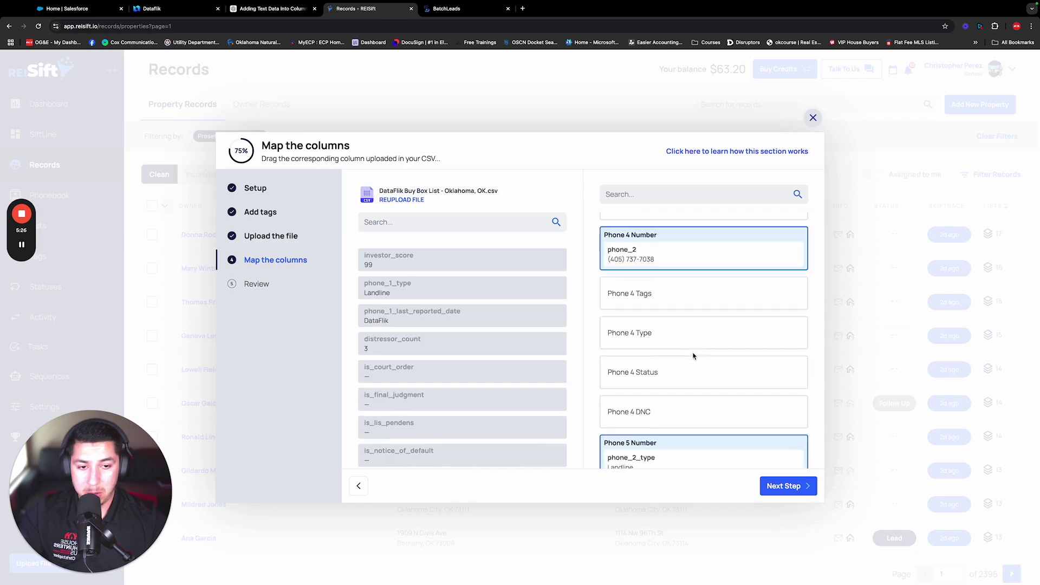
pyautogui.moveTo(662, 257); pyautogui.dragTo(464, 346)
pyautogui.scroll(-2, 727, 295)
pyautogui.scroll(-2, 727, 296)
pyautogui.moveTo(653, 234); pyautogui.dragTo(477, 374)
pyautogui.scroll(-1, 657, 283)
pyautogui.moveTo(641, 320); pyautogui.dragTo(463, 400)
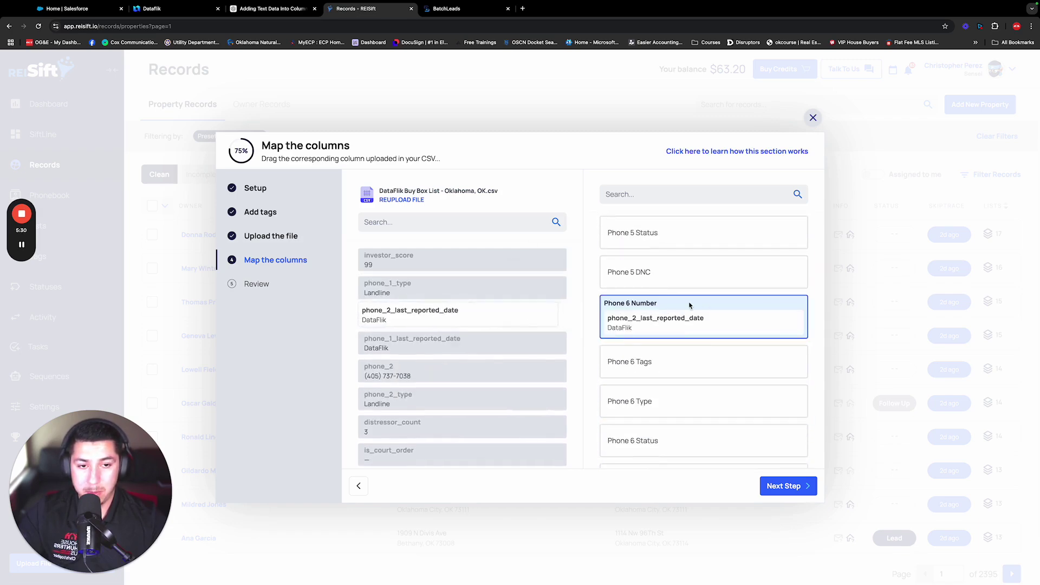
# Unmap phone_3, phone_3_type, and phone_3_last_reported_date from the Phone 7, Phone 8, and Phone 9 Number fields
pyautogui.scroll(-4, 678, 303)
pyautogui.scroll(1, 659, 365)
pyautogui.moveTo(648, 347); pyautogui.dragTo(463, 427)
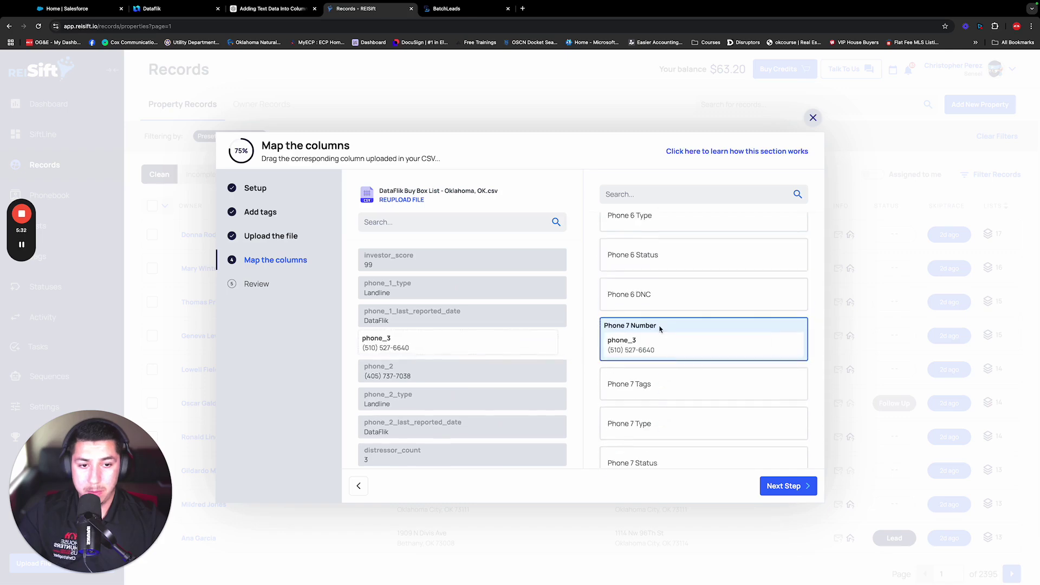
pyautogui.scroll(-2, 660, 329)
pyautogui.moveTo(650, 443); pyautogui.dragTo(463, 455)
pyautogui.scroll(-5, 652, 352)
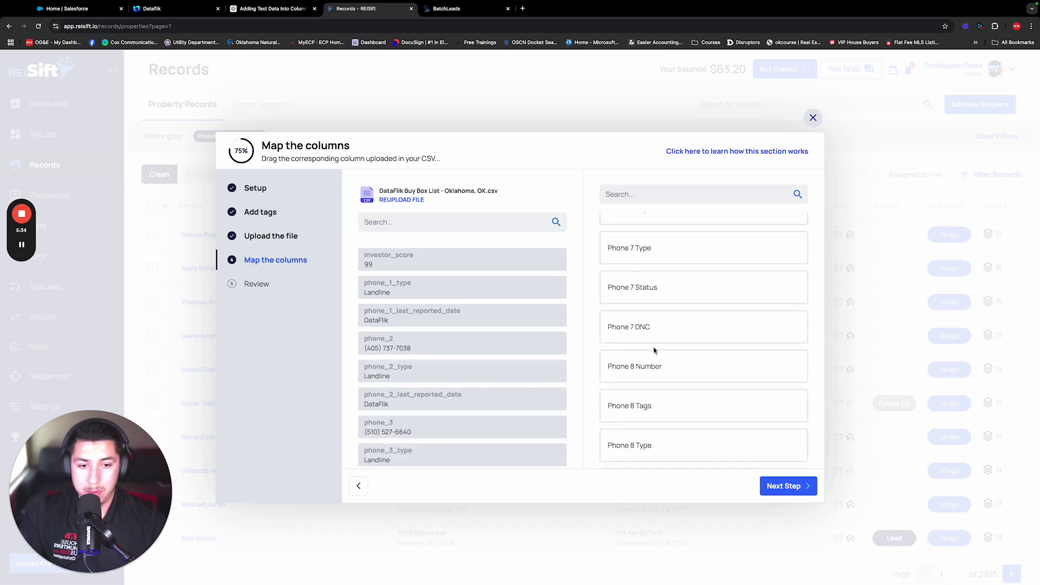
pyautogui.scroll(3, 653, 349)
pyautogui.moveTo(647, 325); pyautogui.dragTo(477, 327)
# Unmap phone_4, phone_4_type, and phone_4_last_reported_date from the Phone 10, Phone 11, and Phone 12 Number fields
pyautogui.scroll(-3, 664, 347)
pyautogui.moveTo(656, 382); pyautogui.dragTo(466, 380)
pyautogui.scroll(-5, 662, 345)
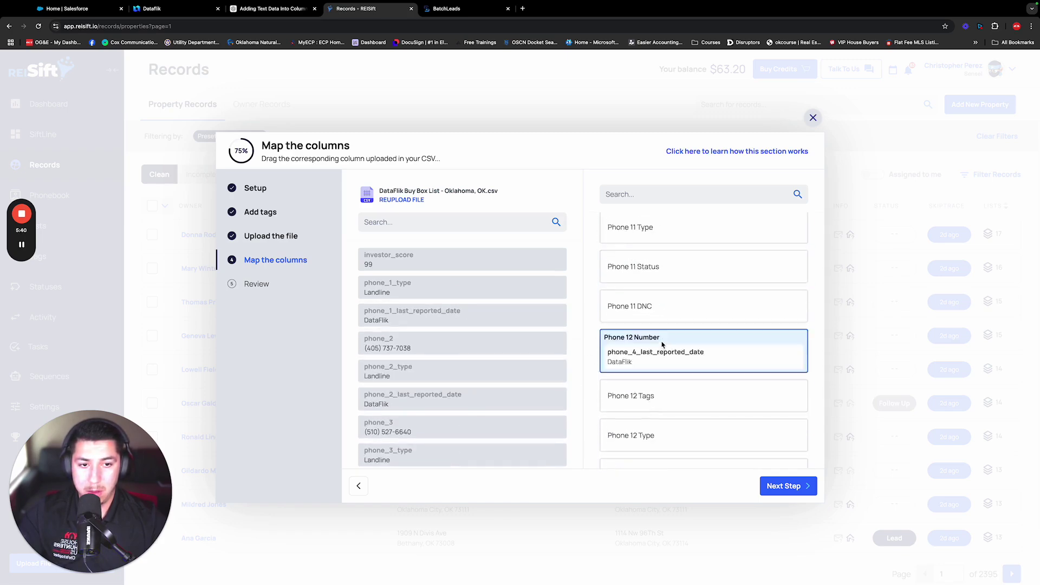
pyautogui.moveTo(655, 425); pyautogui.dragTo(507, 403)
pyautogui.scroll(3, 627, 379)
pyautogui.moveTo(657, 345); pyautogui.dragTo(451, 356)
# Check the phone fields for leftover wrong mappings and review the CSV columns that are still unmapped
pyautogui.scroll(-10, 697, 344)
pyautogui.scroll(-20, 697, 345)
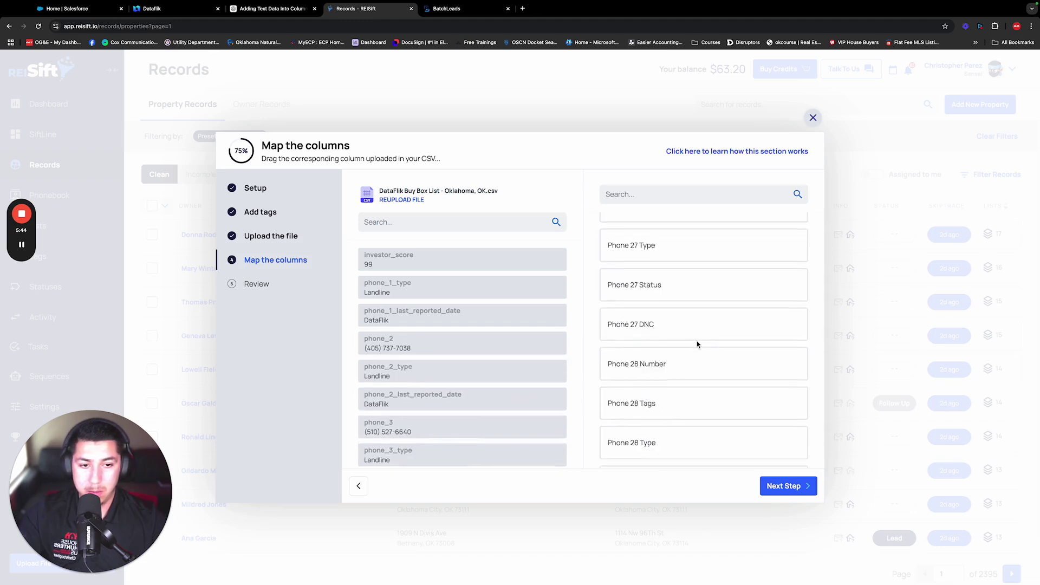
pyautogui.scroll(20, 701, 342)
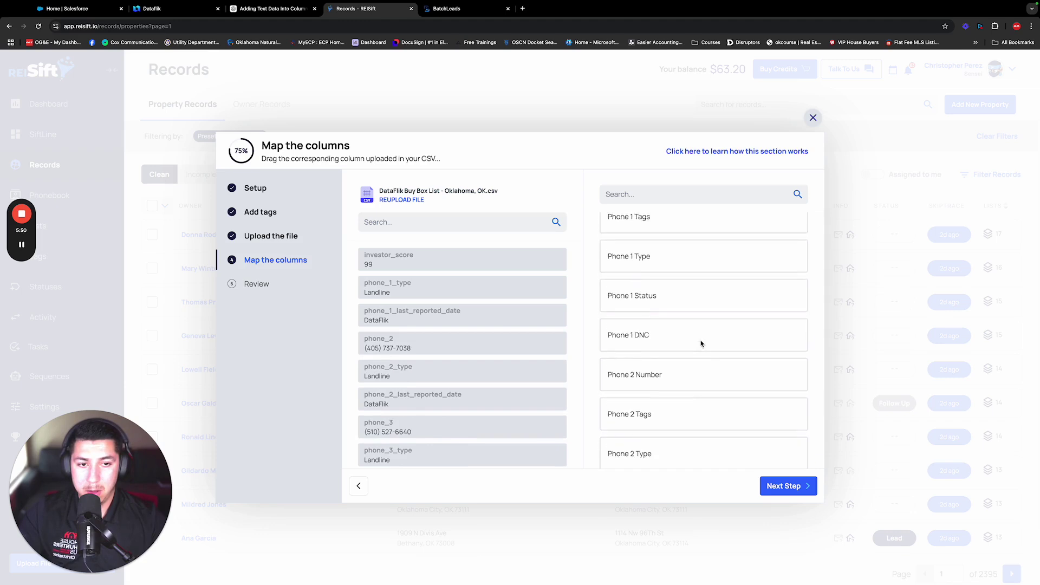
pyautogui.scroll(-15, 421, 321)
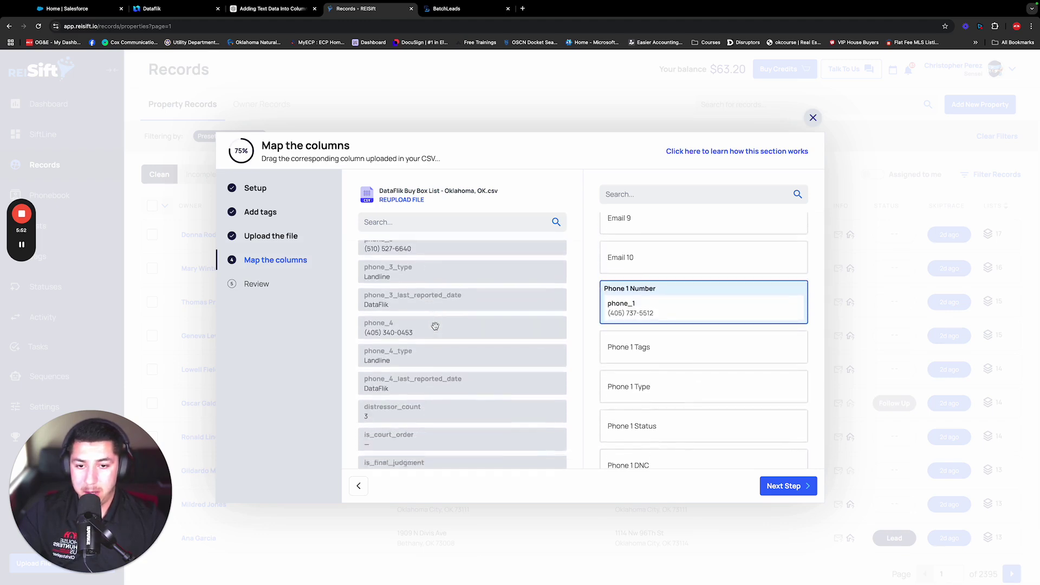
pyautogui.scroll(-5, 435, 325)
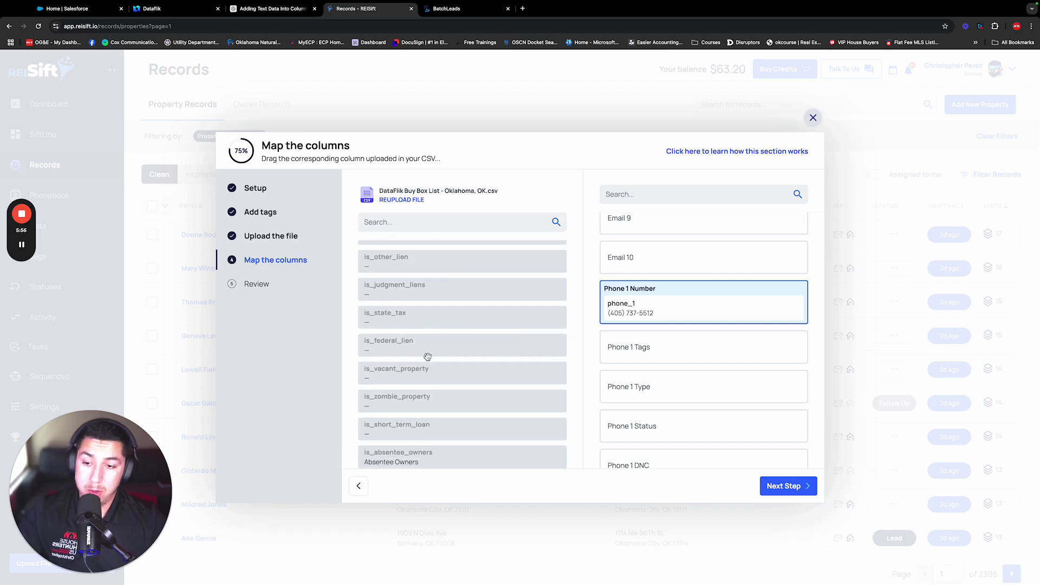
pyautogui.scroll(-3, 444, 347)
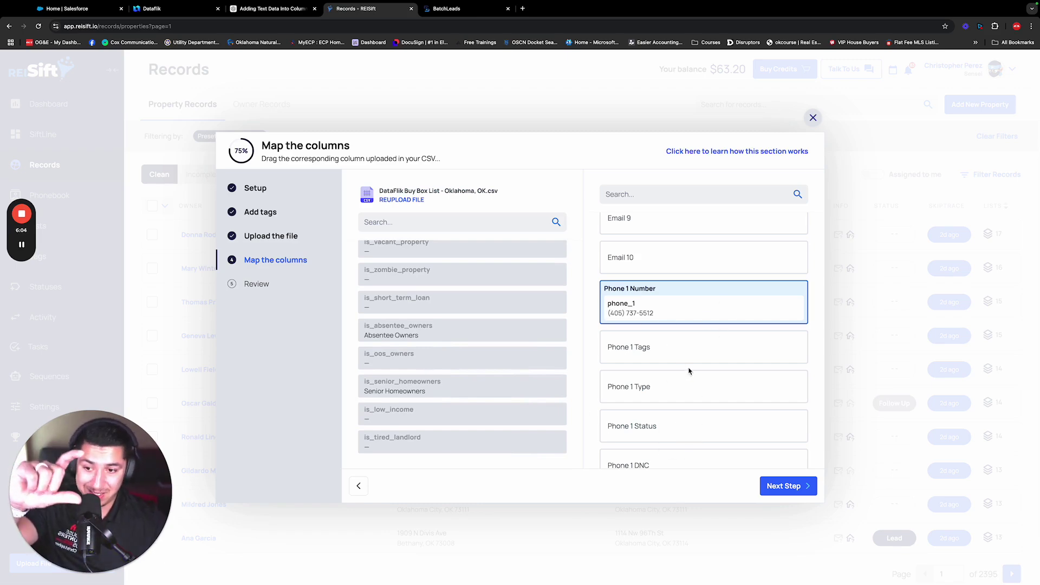
pyautogui.scroll(10, 688, 369)
pyautogui.scroll(-5, 452, 353)
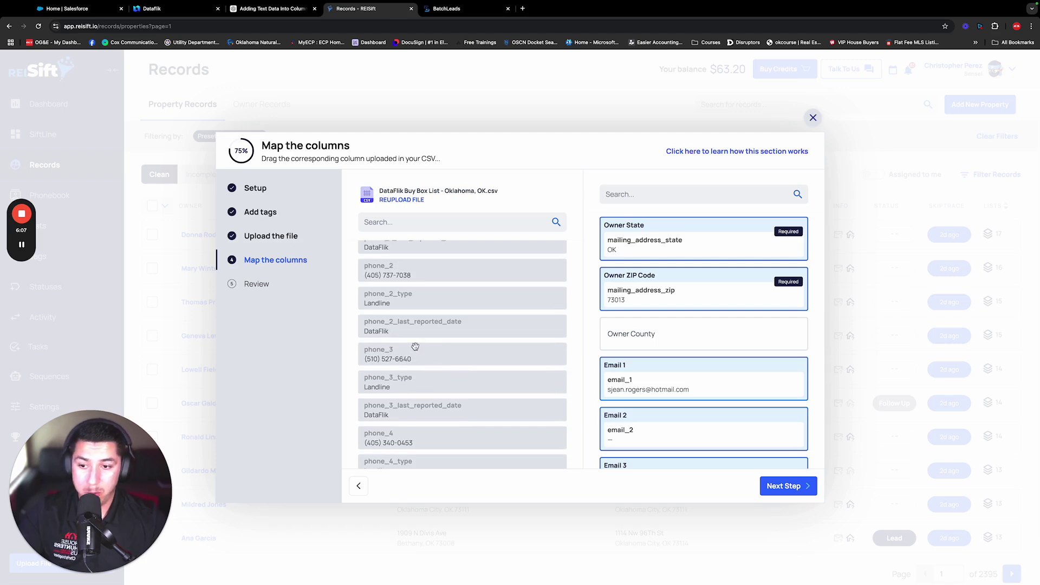
pyautogui.moveTo(388, 359); pyautogui.dragTo(639, 356)
pyautogui.scroll(-10, 684, 354)
pyautogui.scroll(10, 685, 355)
pyautogui.scroll(-4, 686, 355)
pyautogui.scroll(3, 448, 351)
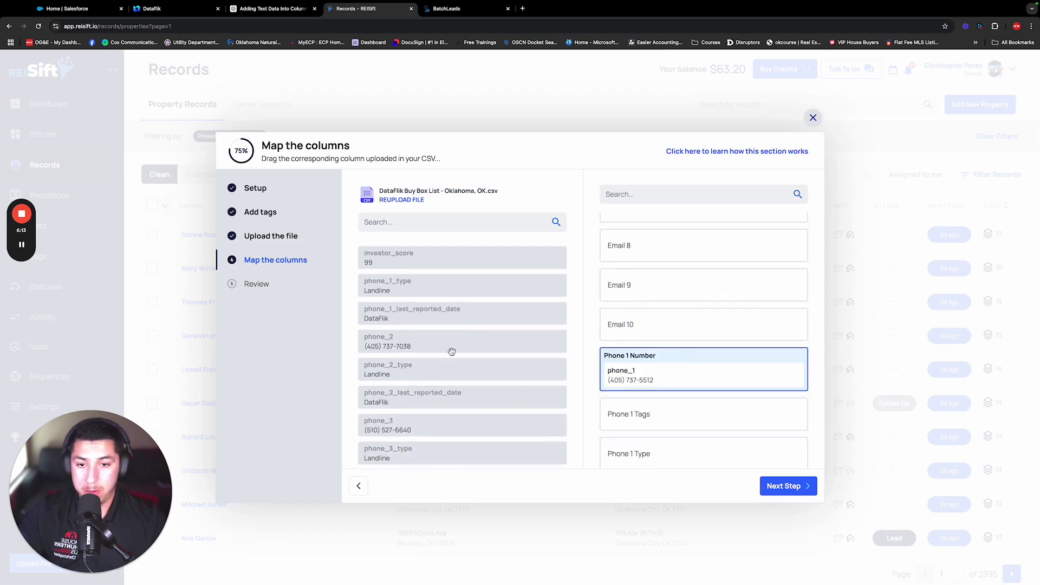
# Map phone_1_last_reported_date to Phone 1 Tags and phone_1_type to Phone 1 Type
pyautogui.scroll(-2, 650, 336)
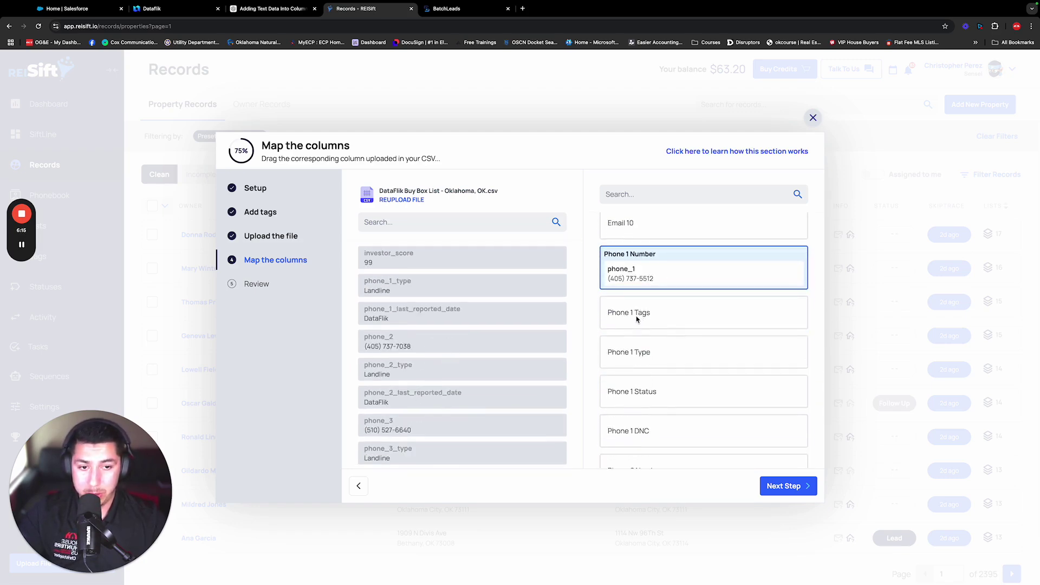
pyautogui.moveTo(404, 321); pyautogui.dragTo(650, 322)
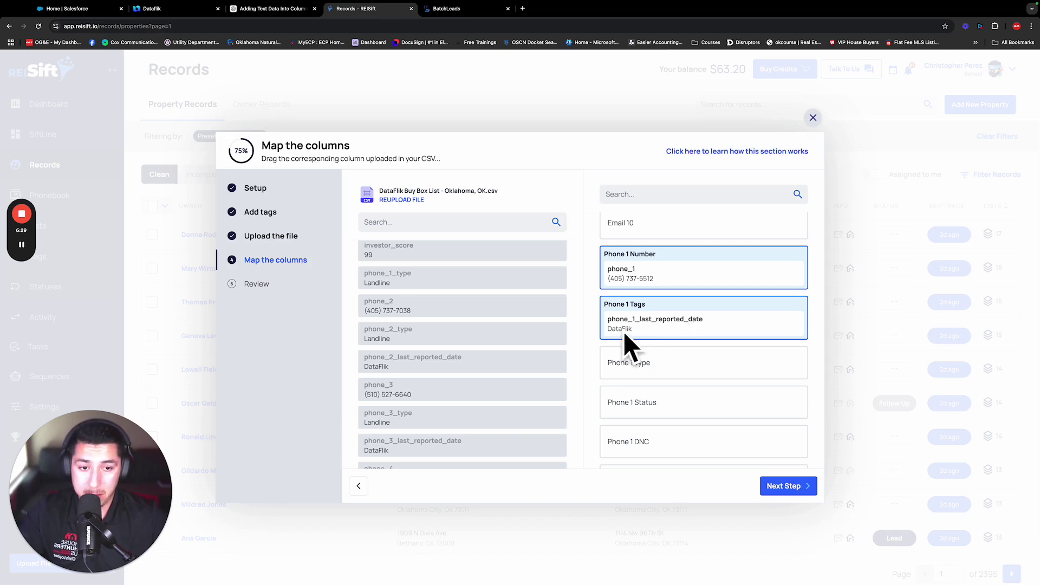
pyautogui.scroll(-1, 639, 346)
pyautogui.moveTo(404, 278); pyautogui.dragTo(667, 353)
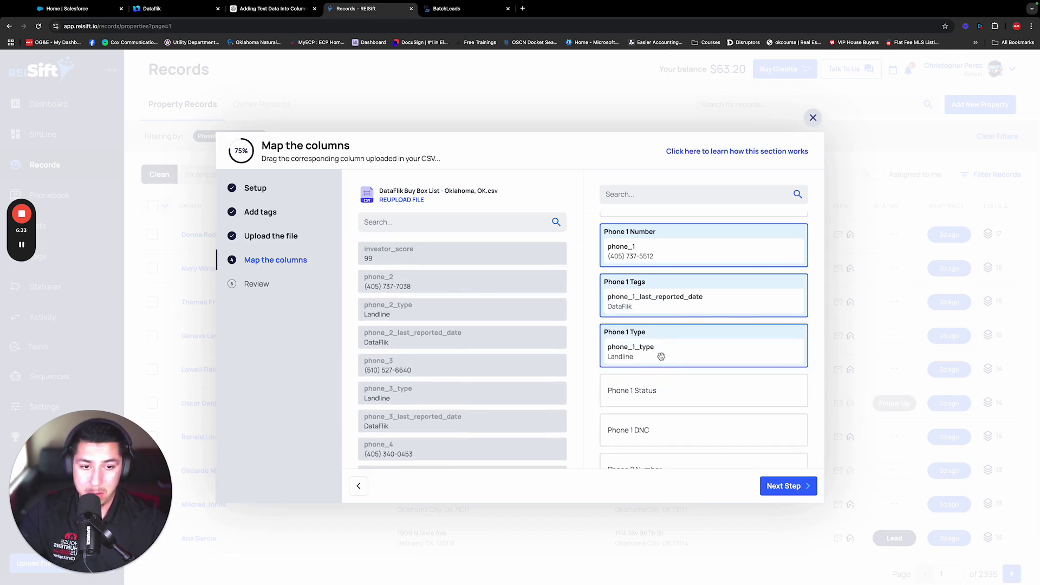
# Map phone_2 to Phone 2 Number, phone_2_type to Phone 2 Type, and phone_2_last_reported_date to Phone 2 Tags
pyautogui.scroll(-4, 660, 357)
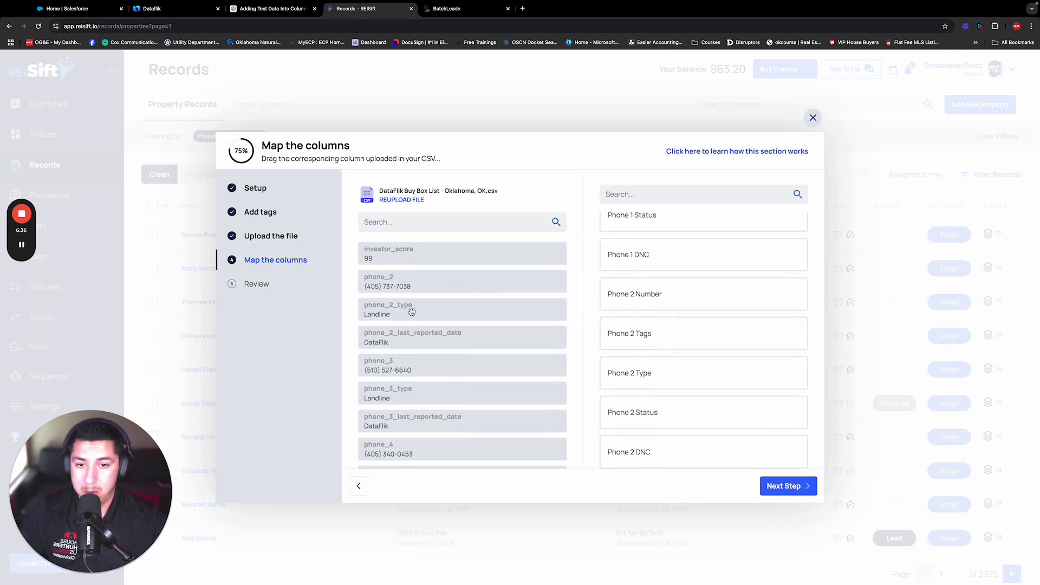
pyautogui.scroll(1, 411, 312)
pyautogui.moveTo(424, 296); pyautogui.dragTo(672, 300)
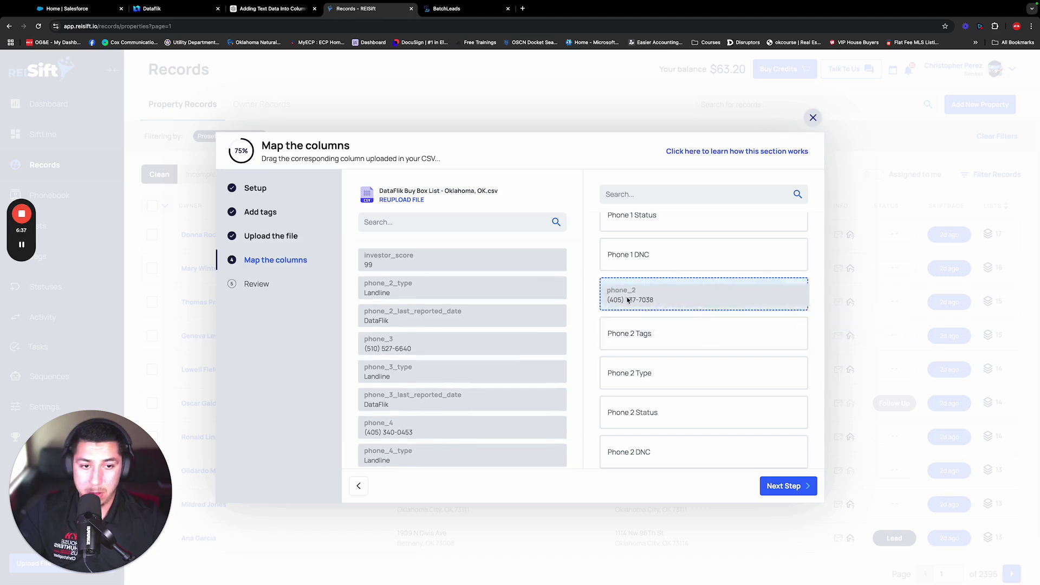
pyautogui.moveTo(424, 295); pyautogui.dragTo(699, 380)
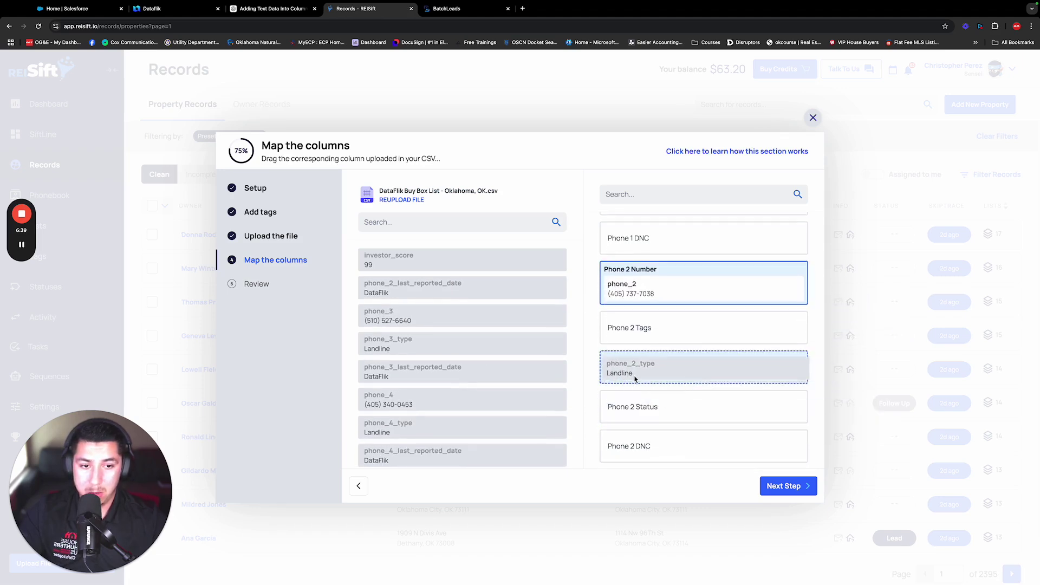
pyautogui.moveTo(565, 320); pyautogui.dragTo(706, 333)
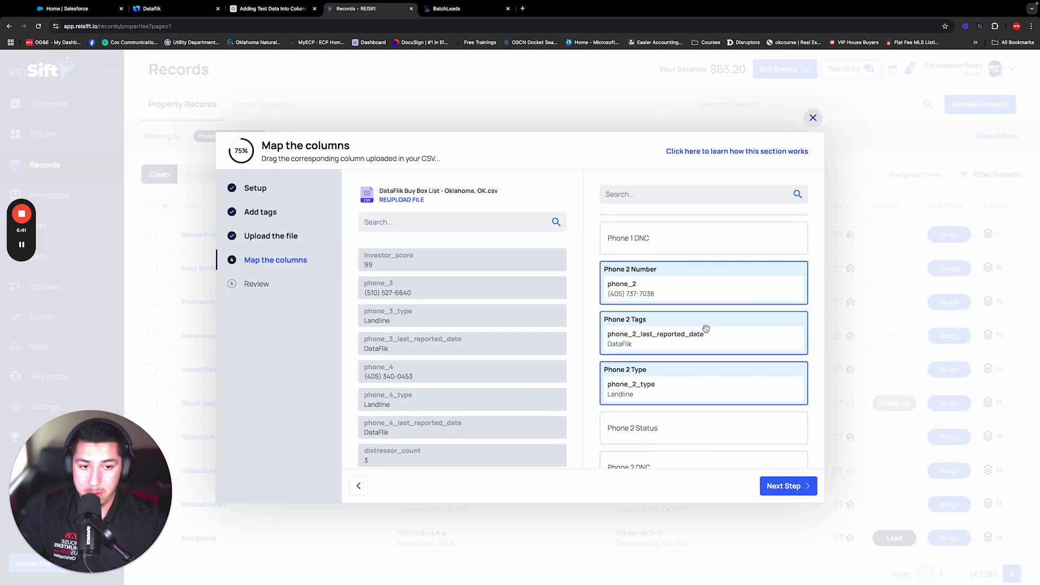
# Map phone_3 to Phone 3 Number, phone_3_type to Phone 3 Type, and phone_3_last_reported_date to Phone 3 Tags
pyautogui.scroll(-4, 706, 330)
pyautogui.moveTo(412, 288); pyautogui.dragTo(632, 298)
pyautogui.moveTo(429, 297); pyautogui.dragTo(702, 356)
pyautogui.moveTo(420, 302); pyautogui.dragTo(690, 332)
# Map phone_4 to Phone 4 Number, phone_4_type to Phone 4 Type, and phone_4_last_reported_date to Phone 4 Tags
pyautogui.scroll(-3, 690, 332)
pyautogui.moveTo(416, 293); pyautogui.dragTo(645, 325)
pyautogui.moveTo(425, 298); pyautogui.dragTo(671, 418)
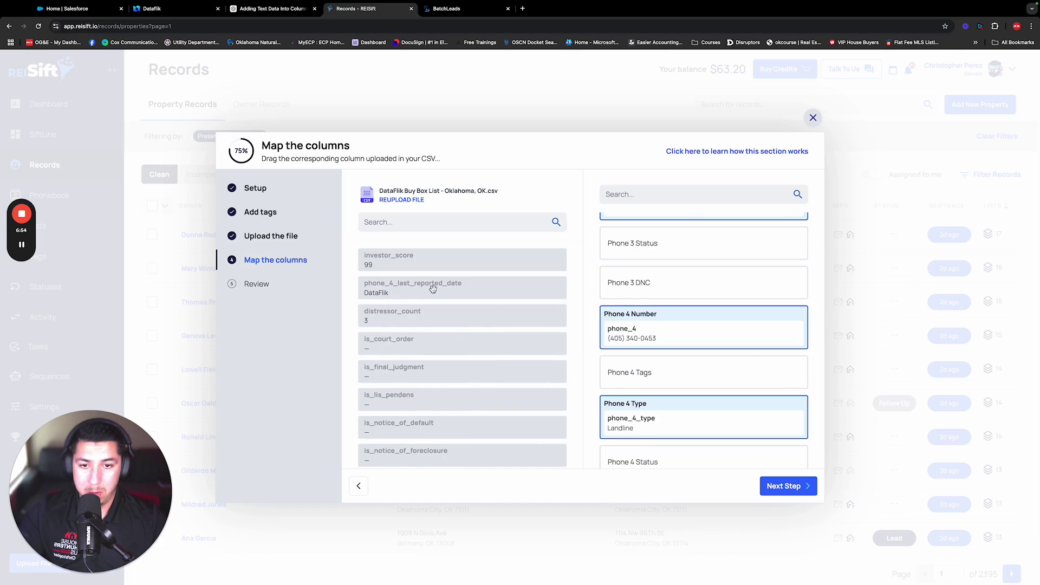
pyautogui.moveTo(421, 294); pyautogui.dragTo(702, 374)
# Review the remaining unmapped CSV columns and the completed mappings back to the Tags and Lists fields
pyautogui.scroll(-3, 705, 378)
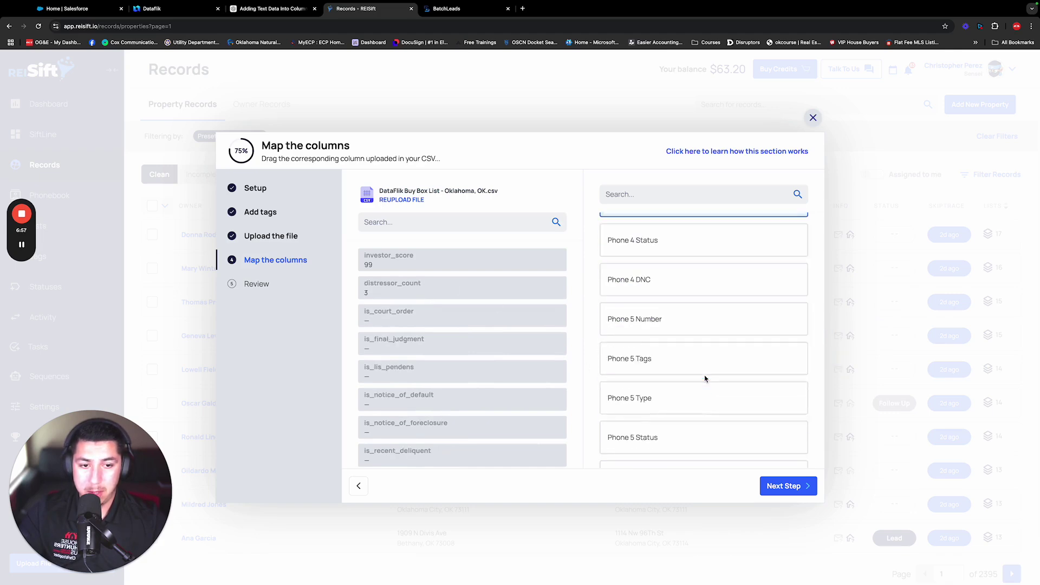
pyautogui.scroll(-3, 406, 365)
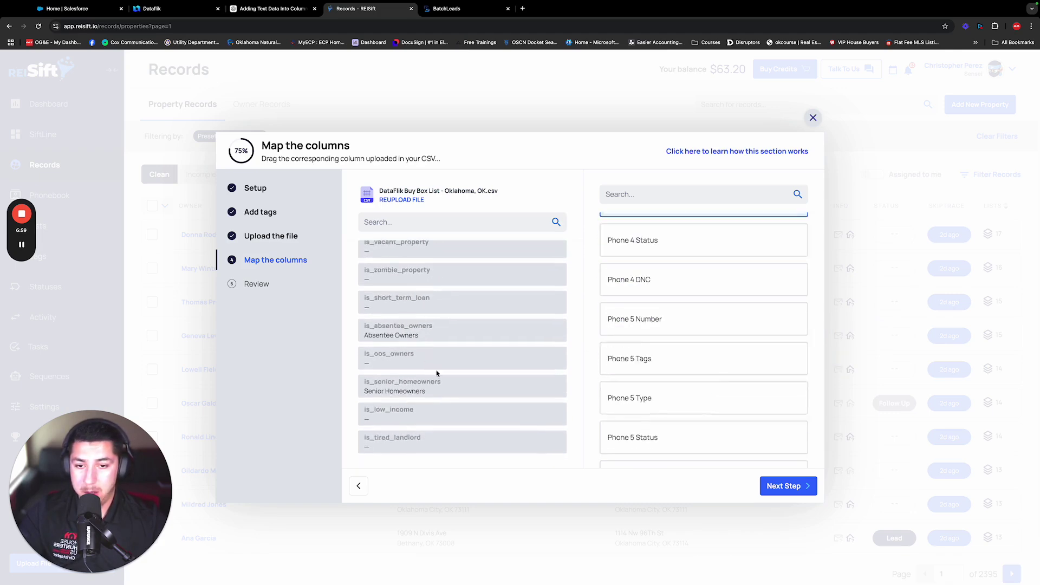
pyautogui.scroll(3, 438, 373)
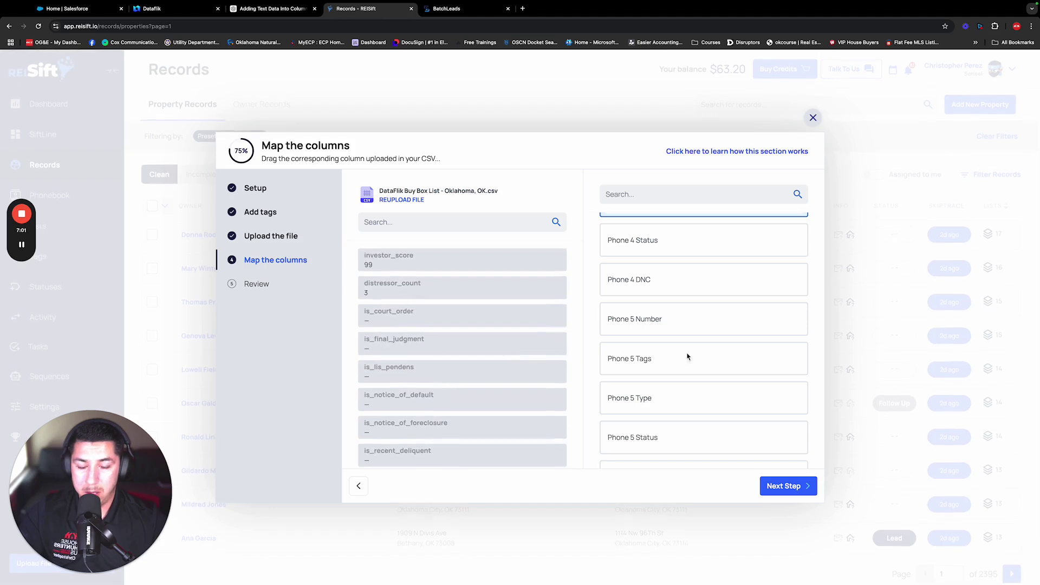
pyautogui.scroll(15, 691, 349)
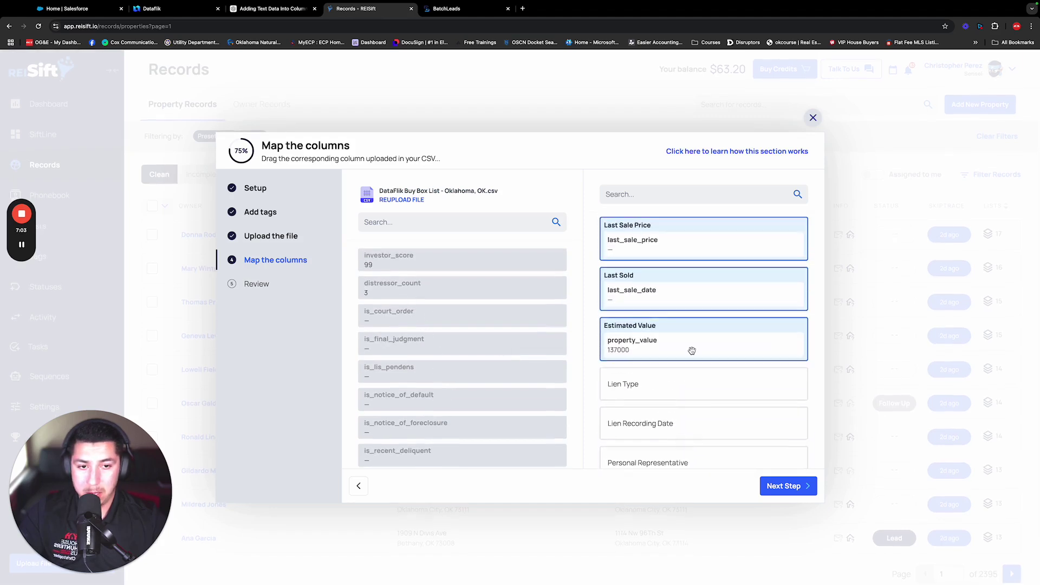
pyautogui.scroll(15, 691, 352)
pyautogui.scroll(8, 692, 353)
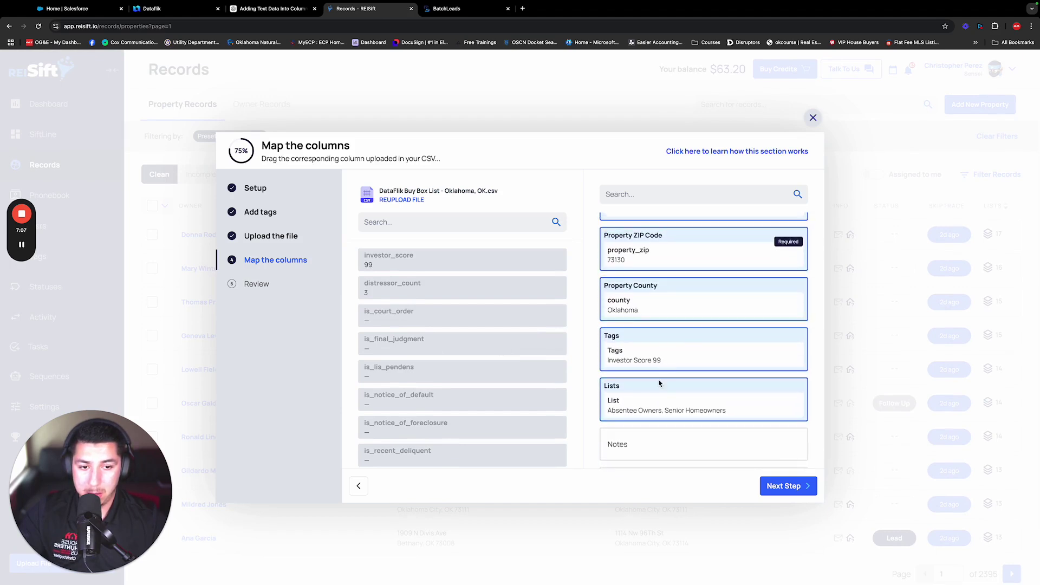
# Proceed to the upload review and check the setup details, tags and every column mapping from property address through the phone 4 fields
pyautogui.click(784, 486)
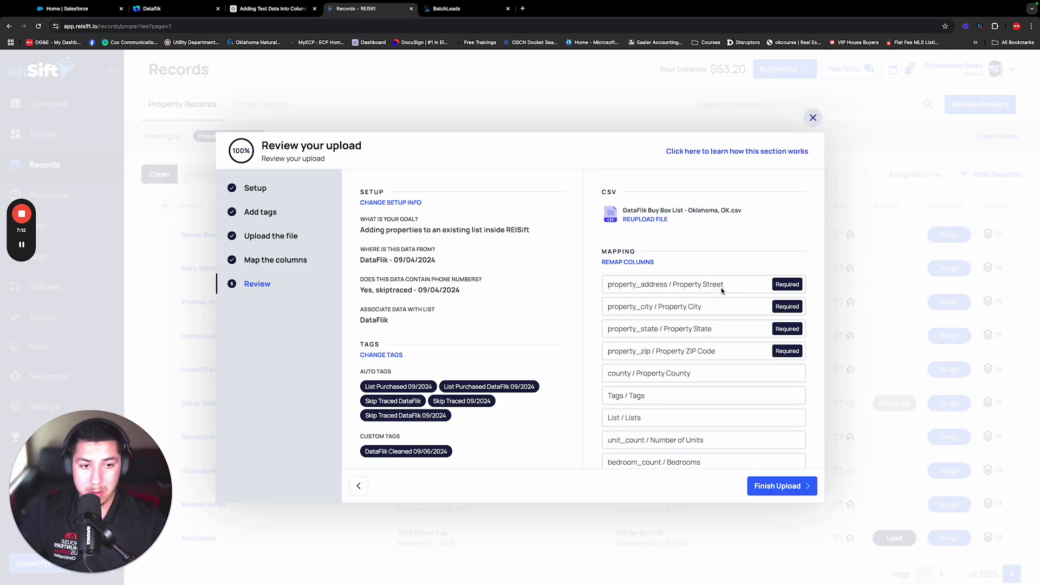
pyautogui.scroll(-1, 722, 291)
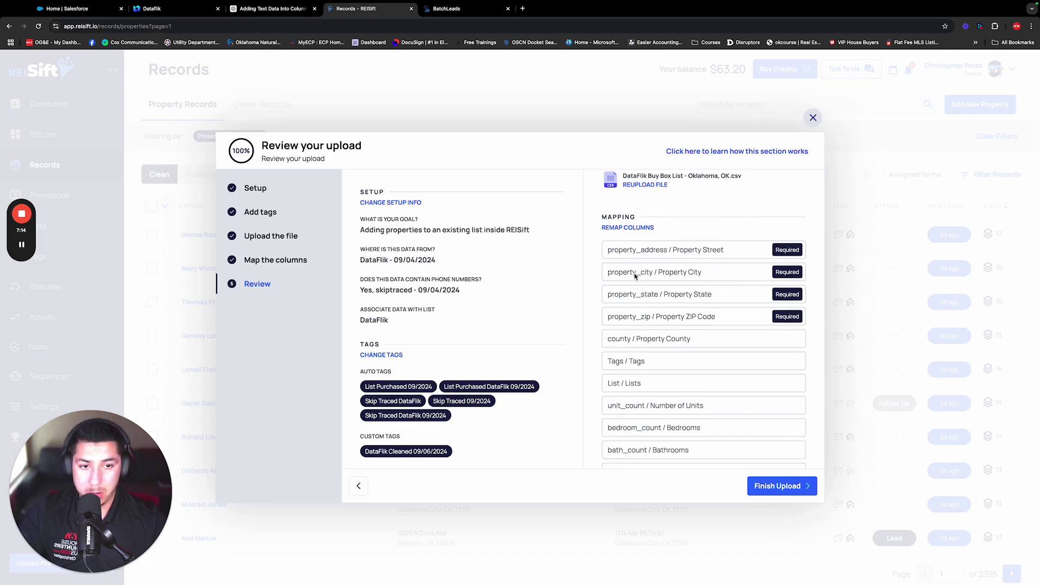
pyautogui.scroll(-1, 634, 307)
pyautogui.scroll(-1, 623, 314)
pyautogui.scroll(-1, 639, 306)
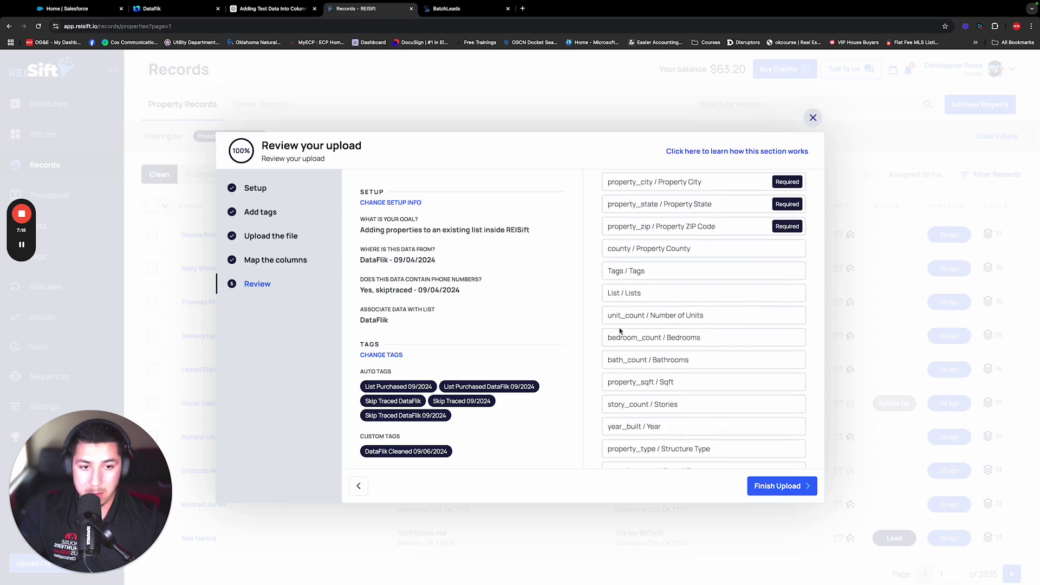
pyautogui.scroll(-1, 740, 323)
pyautogui.scroll(-3, 682, 314)
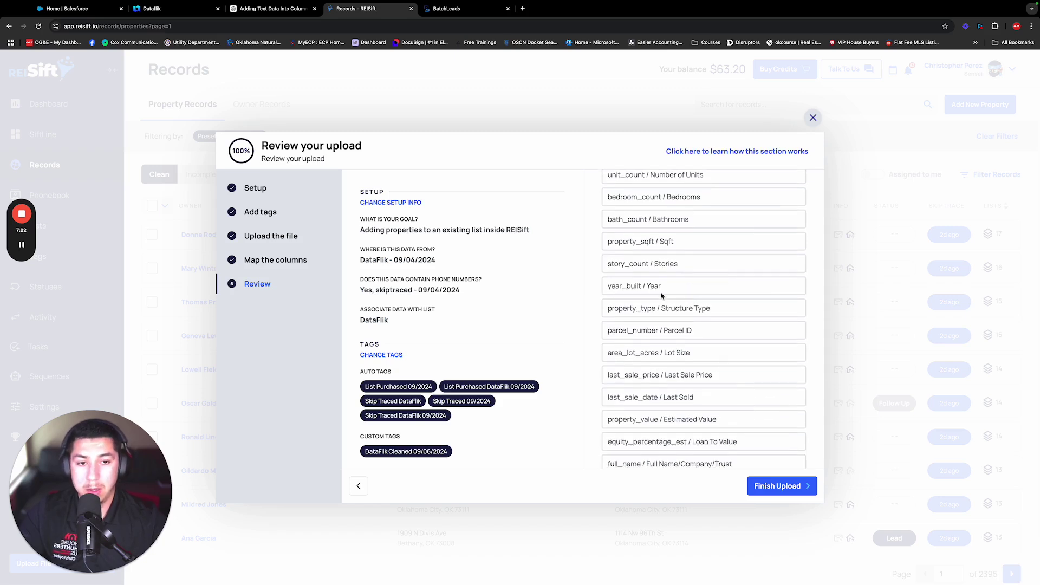
pyautogui.scroll(-1, 660, 296)
pyautogui.scroll(-3, 699, 294)
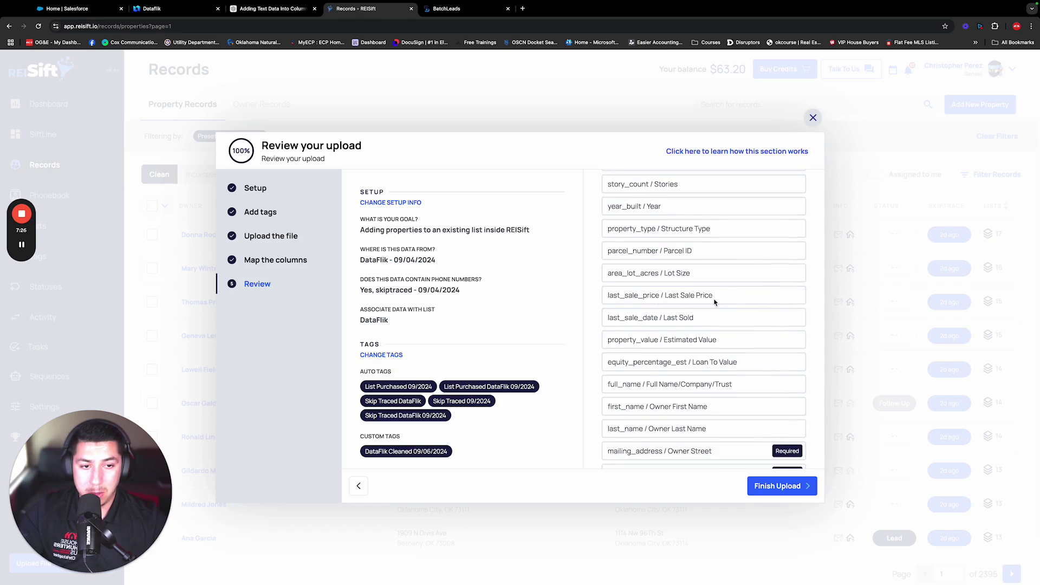
pyautogui.scroll(-2, 704, 307)
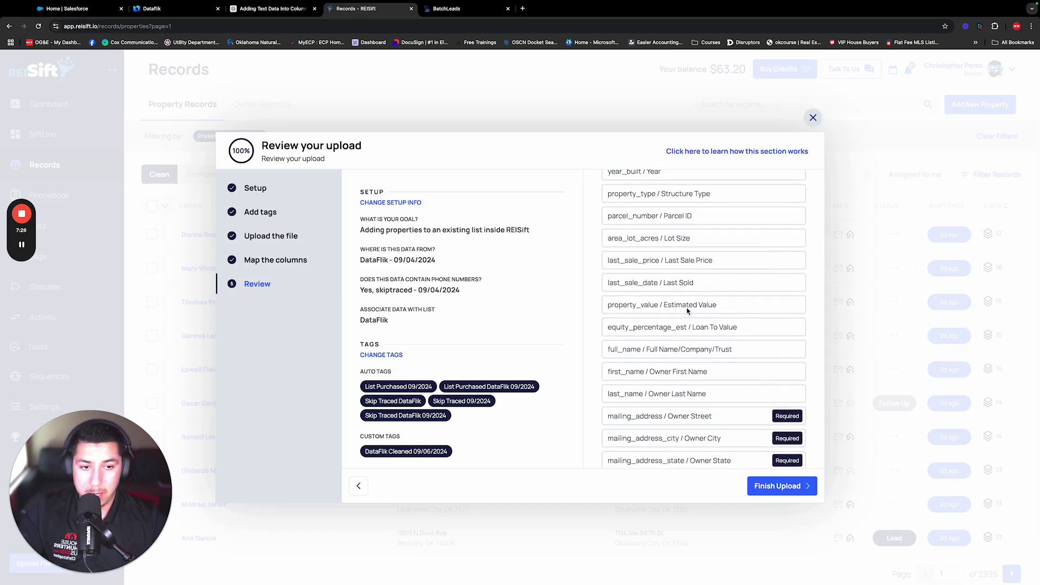
pyautogui.scroll(-3, 707, 310)
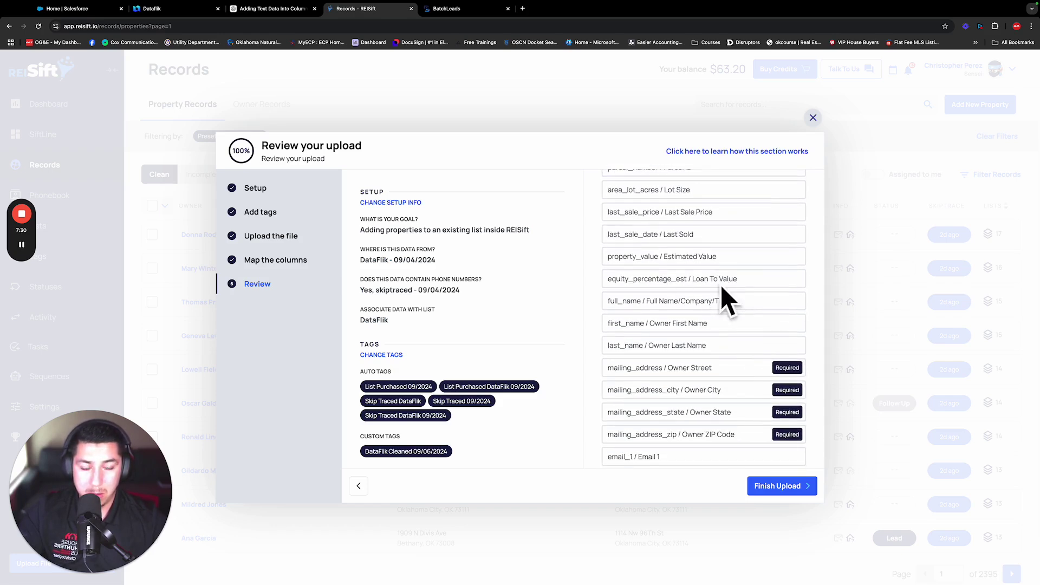
pyautogui.scroll(-2, 704, 284)
pyautogui.scroll(-2, 683, 281)
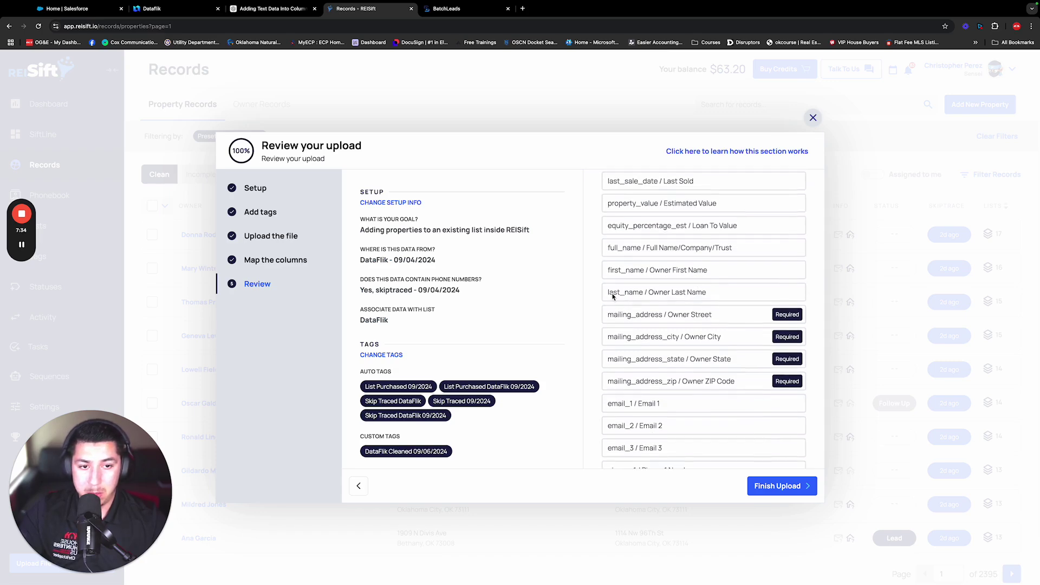
pyautogui.scroll(-3, 677, 279)
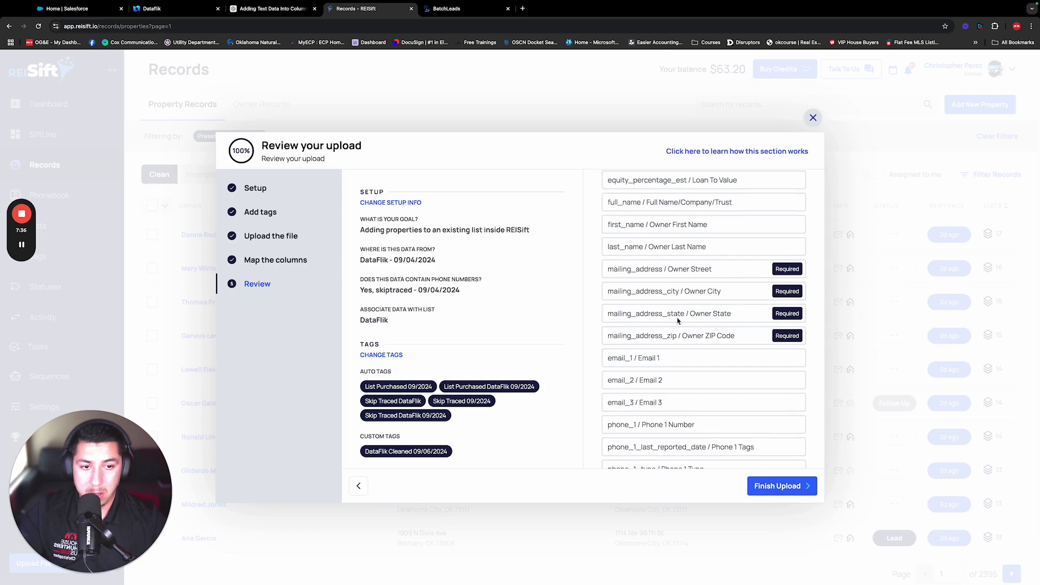
pyautogui.scroll(-10, 664, 303)
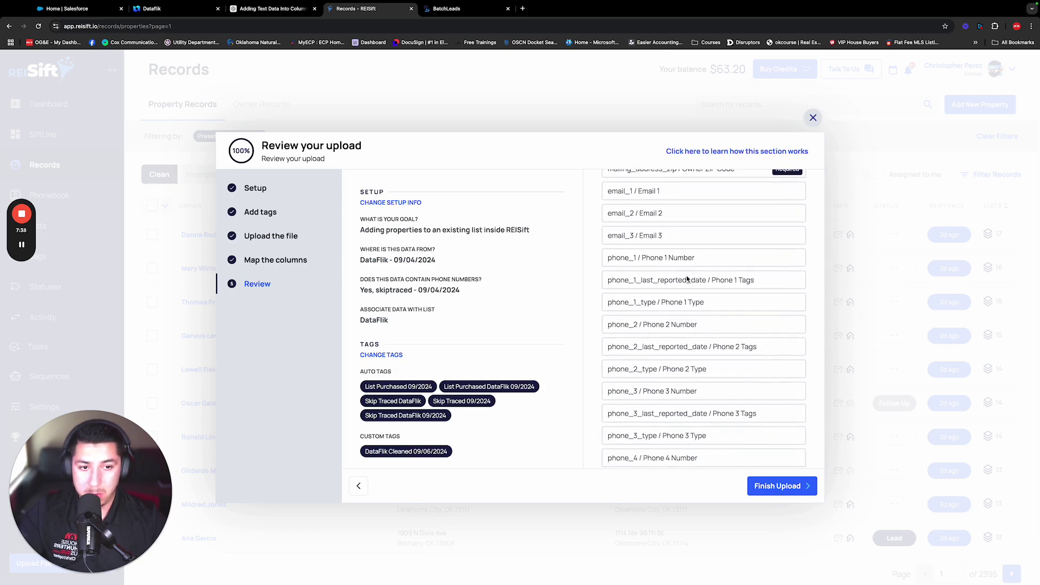
pyautogui.scroll(-1, 758, 322)
pyautogui.scroll(-3, 758, 321)
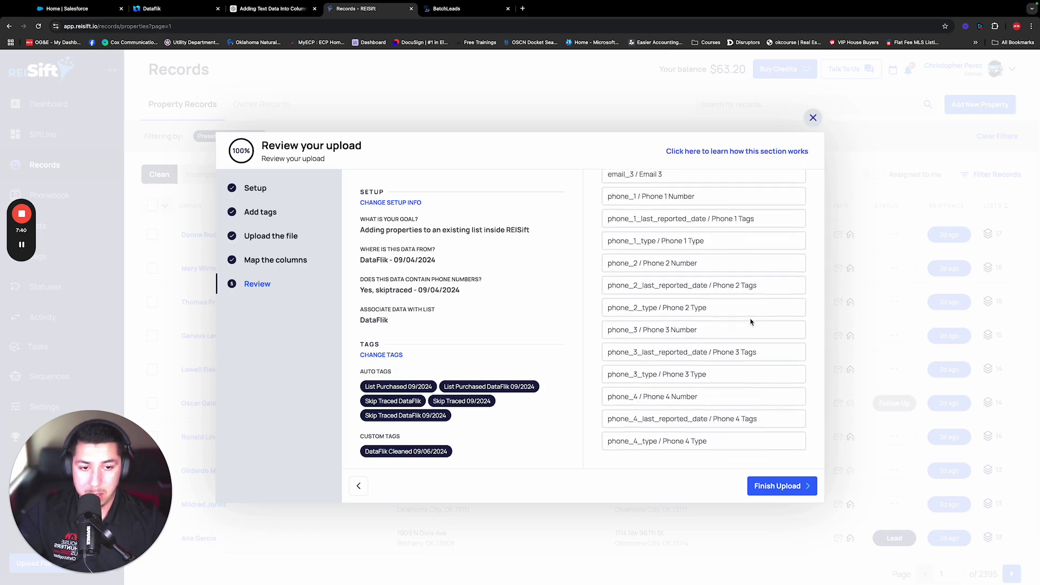
# Finish the DataFlik Buy Box upload after checking its tags, and open the activity page to follow its processing
pyautogui.scroll(-1, 473, 433)
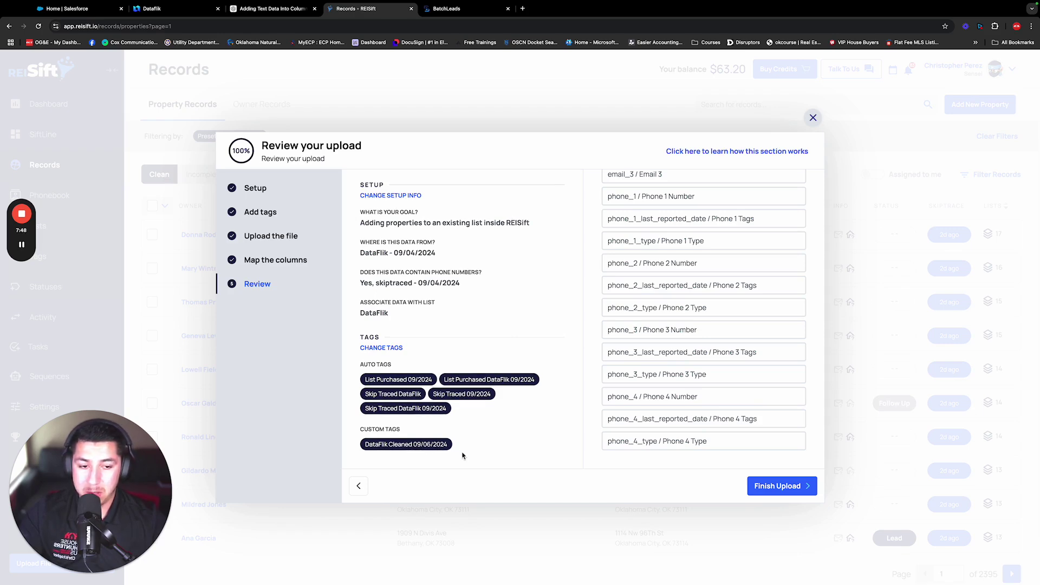
pyautogui.click(779, 492)
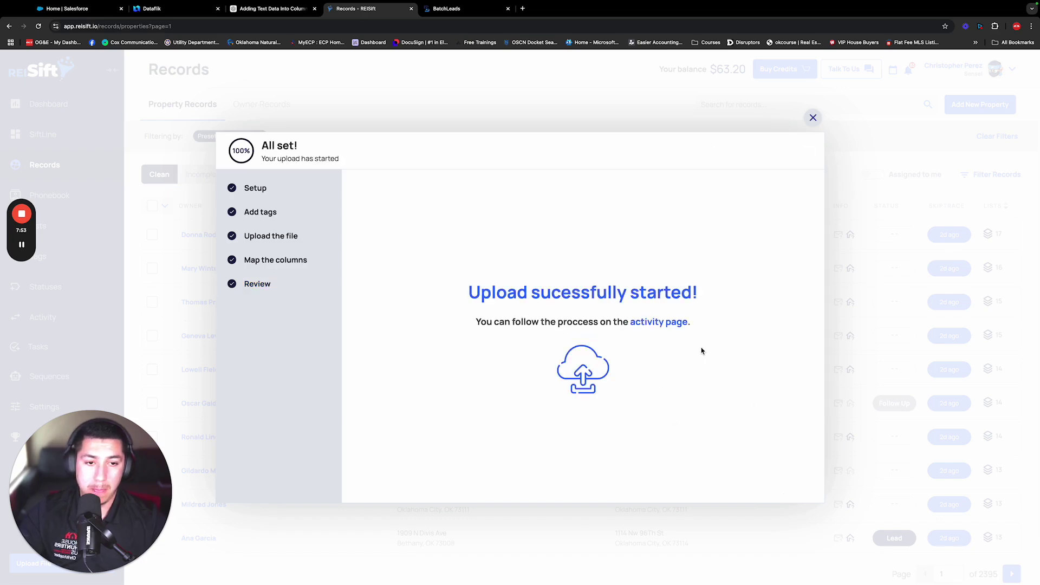
pyautogui.click(659, 323)
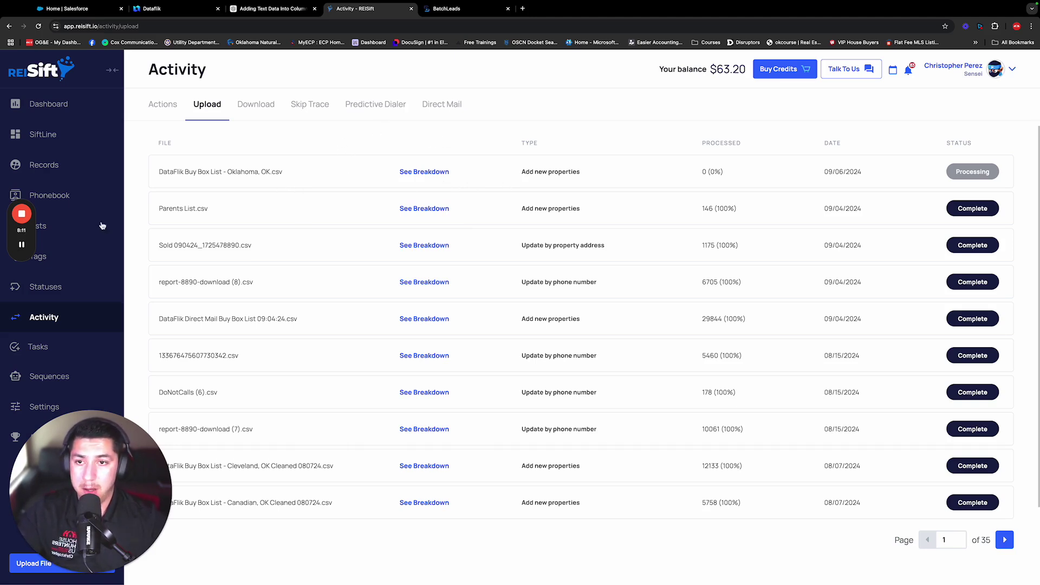
# Open the property records list and look over the clean records
pyautogui.click(81, 167)
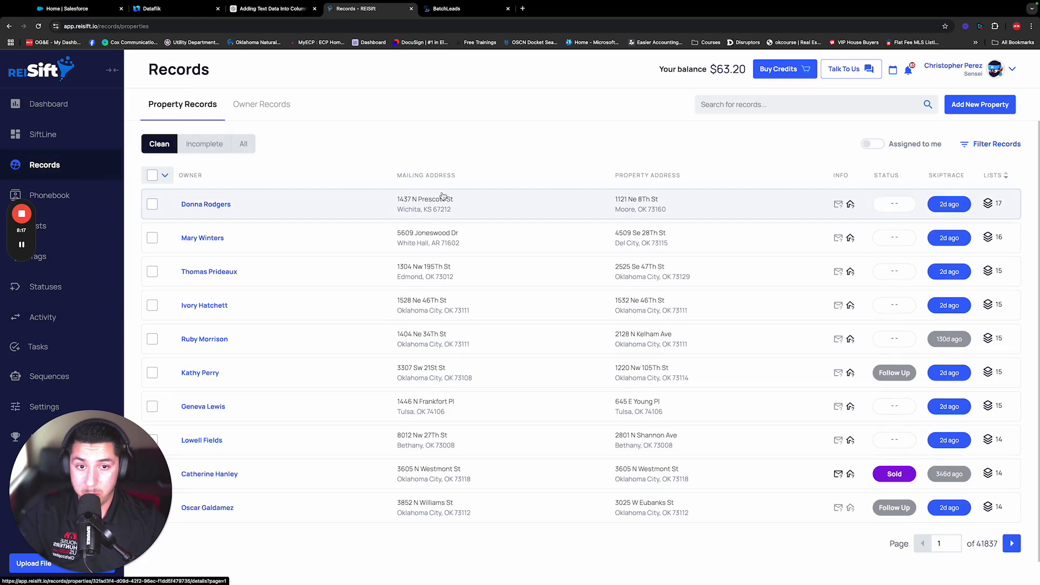
pyautogui.scroll(-1, 444, 198)
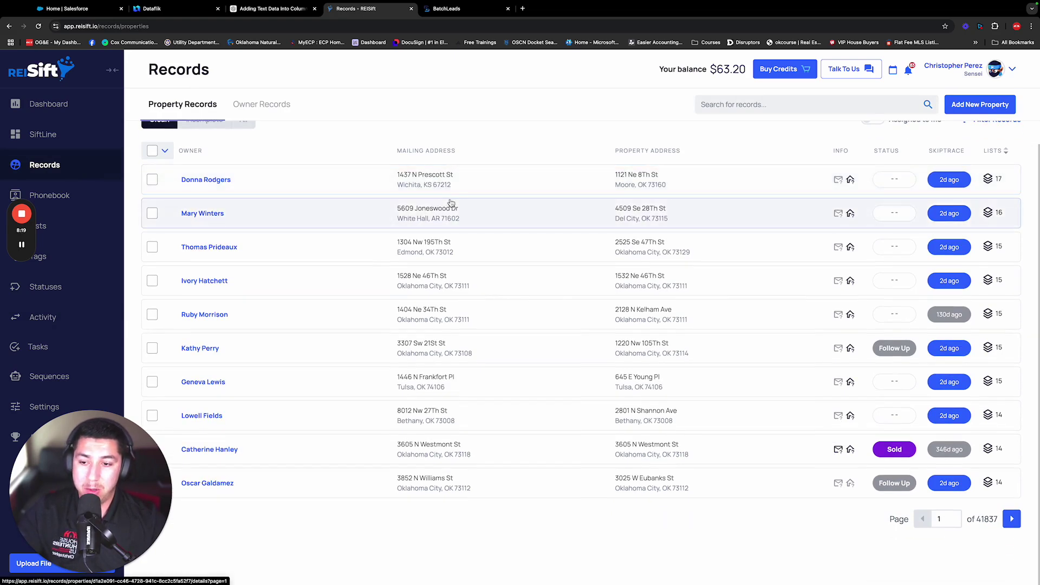
pyautogui.scroll(1, 451, 202)
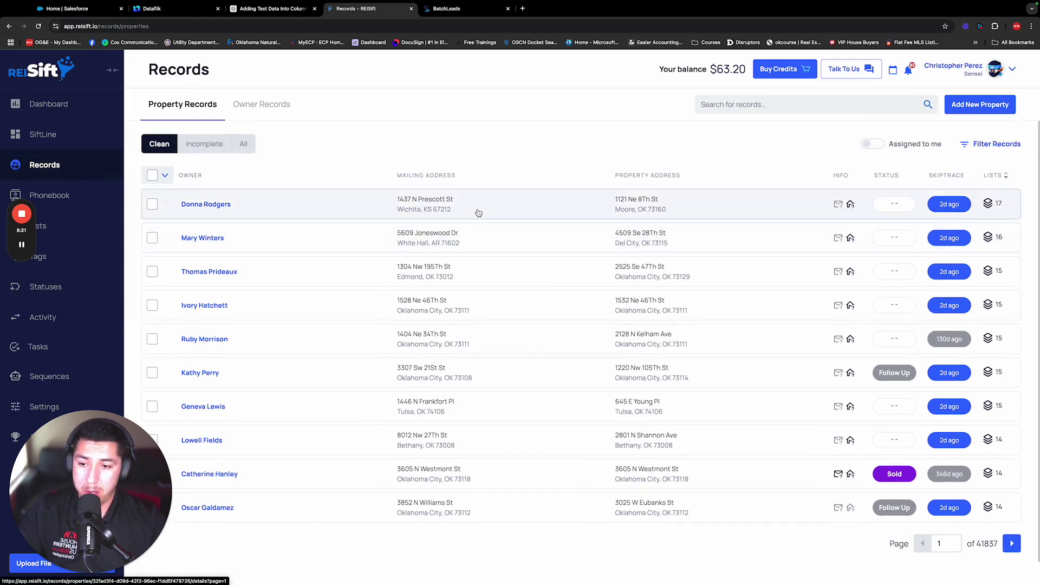
pyautogui.click(49, 104)
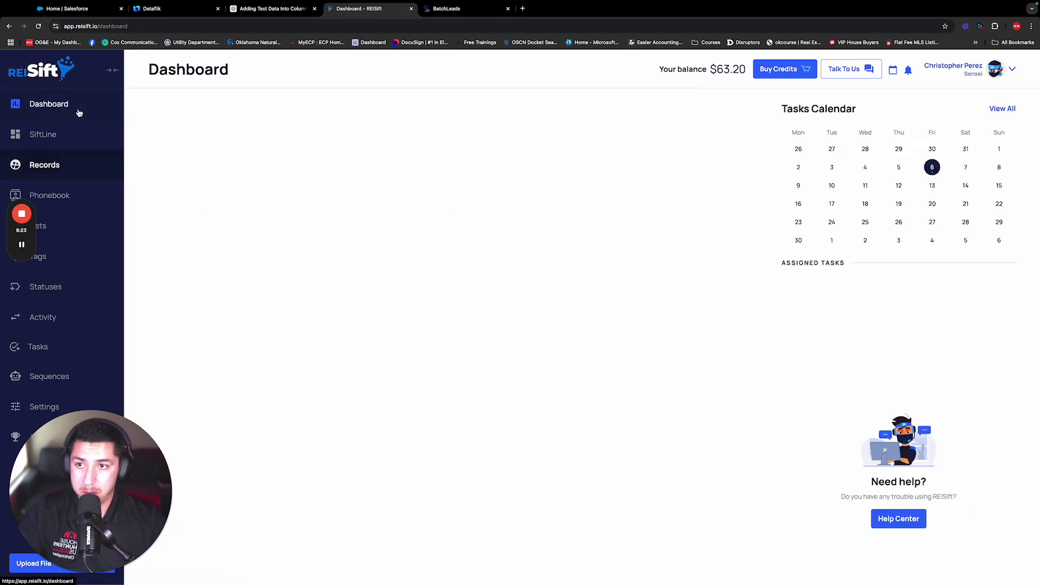
pyautogui.click(67, 171)
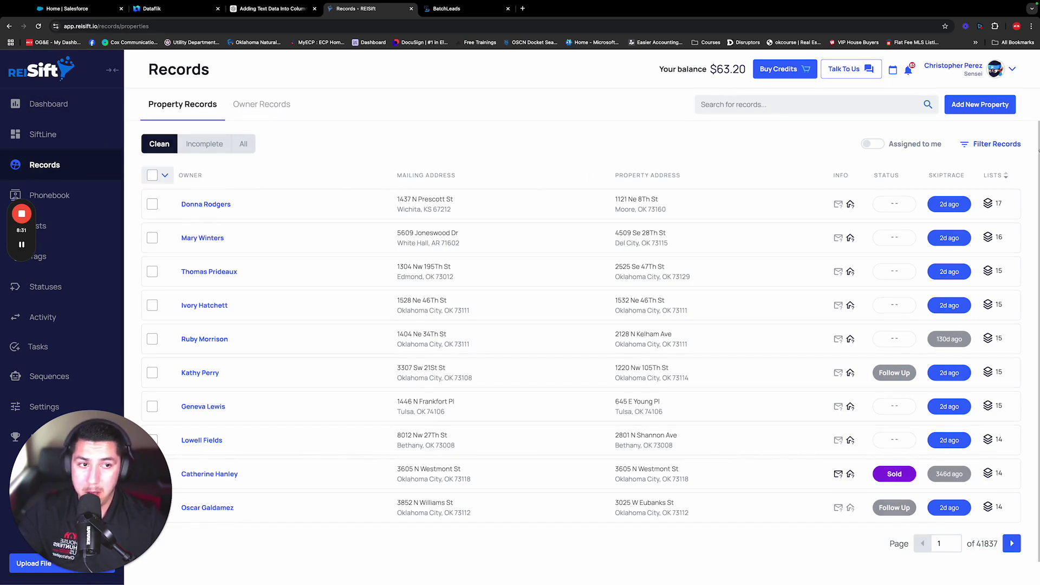
pyautogui.click(986, 145)
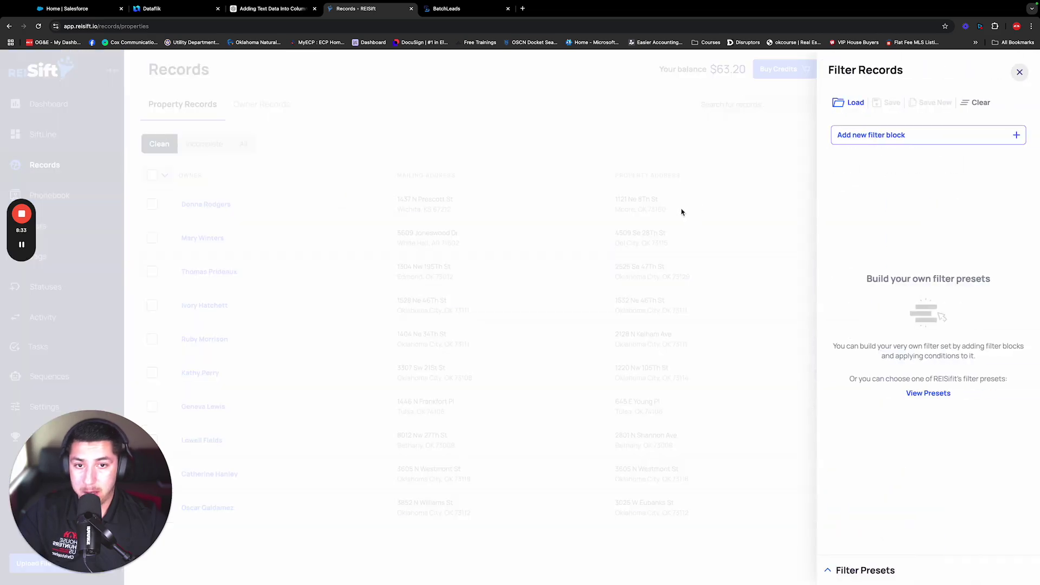
pyautogui.click(541, 210)
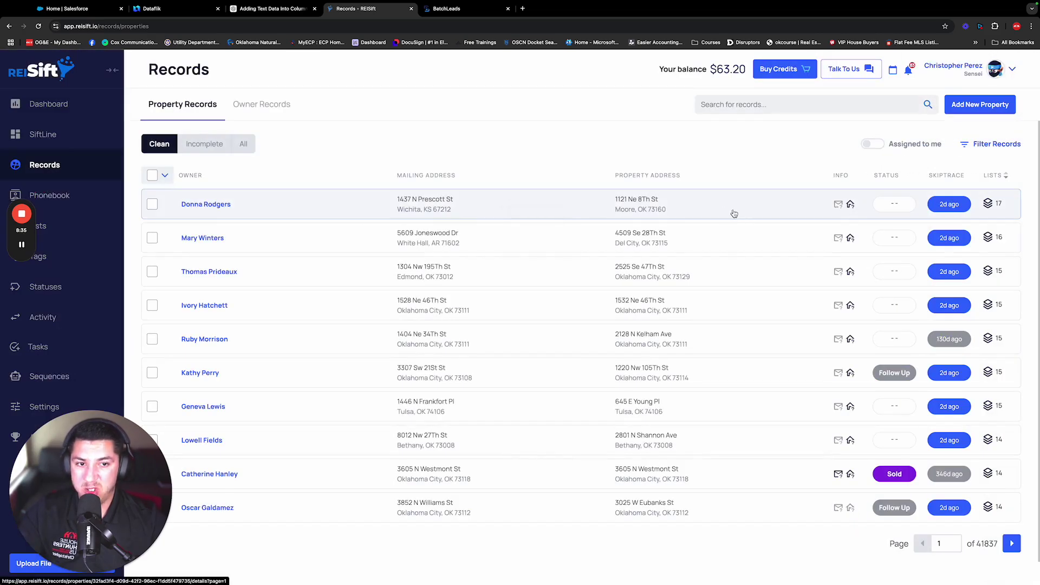
# Open the first property's details from the records list and review its overview and the lists it belongs to
pyautogui.click(640, 210)
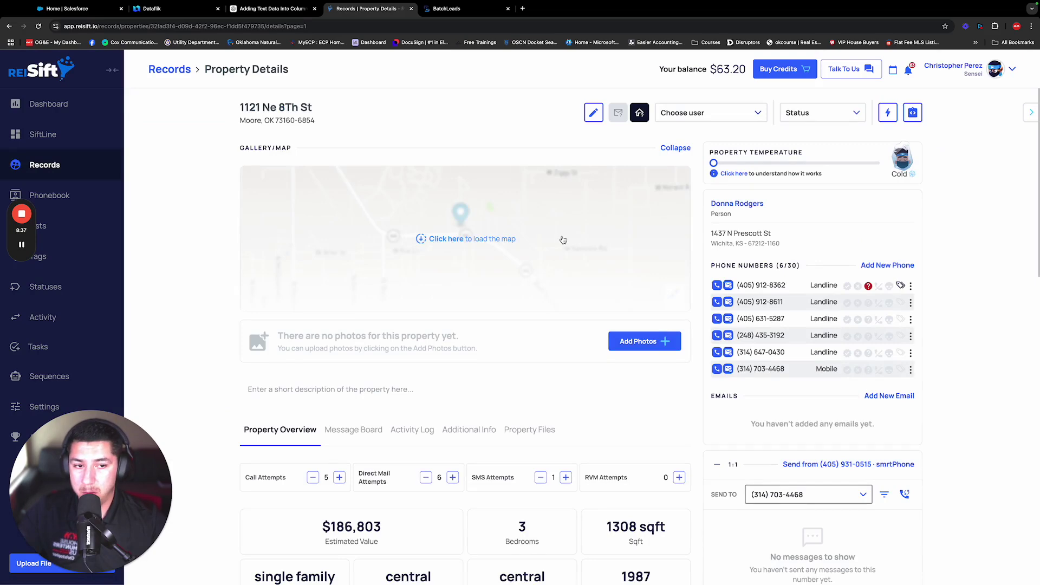
pyautogui.scroll(-3, 552, 246)
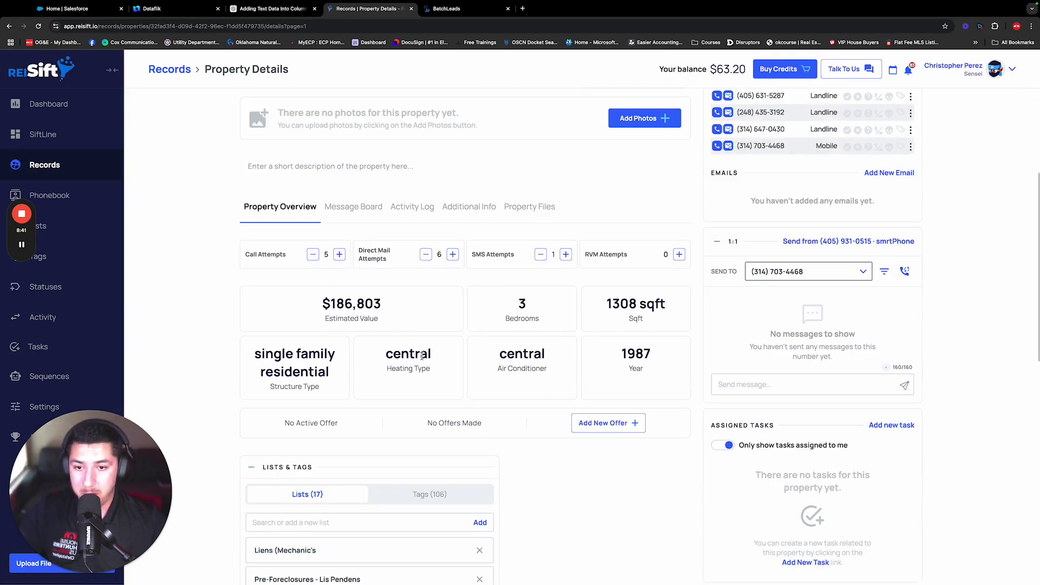
pyautogui.scroll(-1, 485, 325)
pyautogui.scroll(-2, 485, 325)
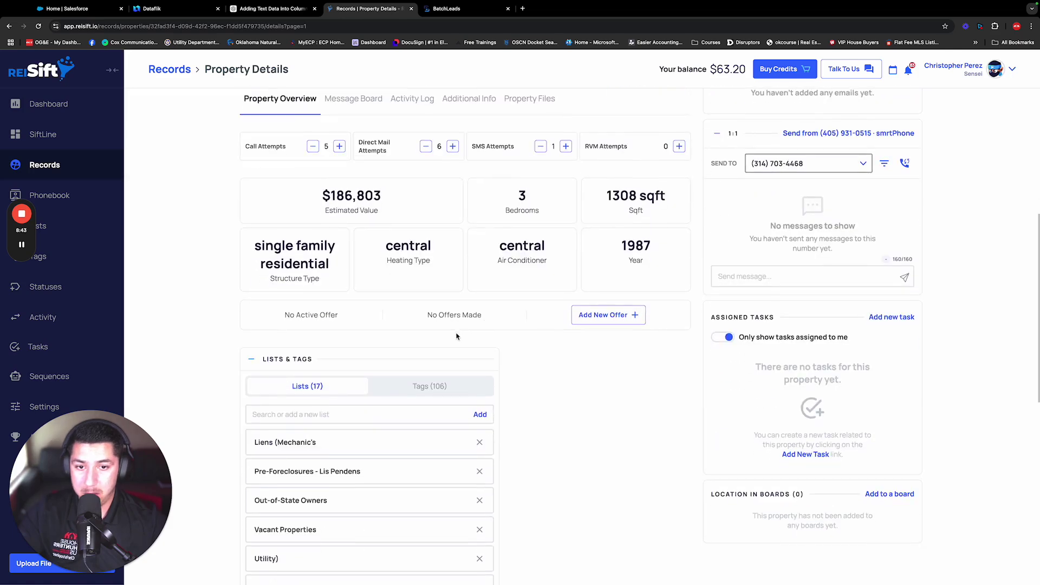
pyautogui.scroll(-4, 336, 431)
pyautogui.moveTo(254, 247); pyautogui.dragTo(393, 438)
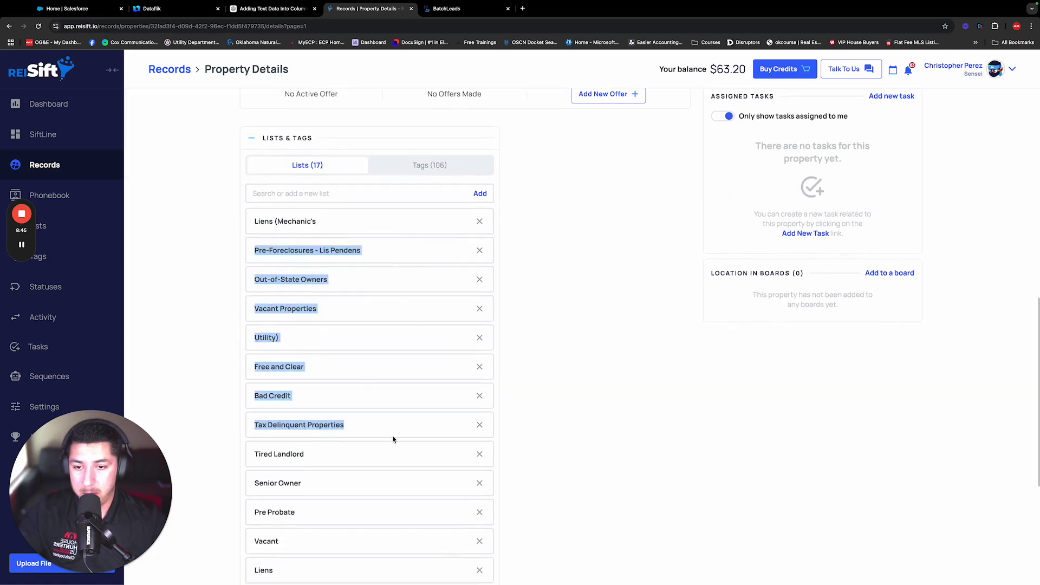
pyautogui.scroll(-2, 396, 437)
# Review all tags applied to the property, and switch back to its lists
pyautogui.scroll(5, 407, 422)
pyautogui.click(429, 318)
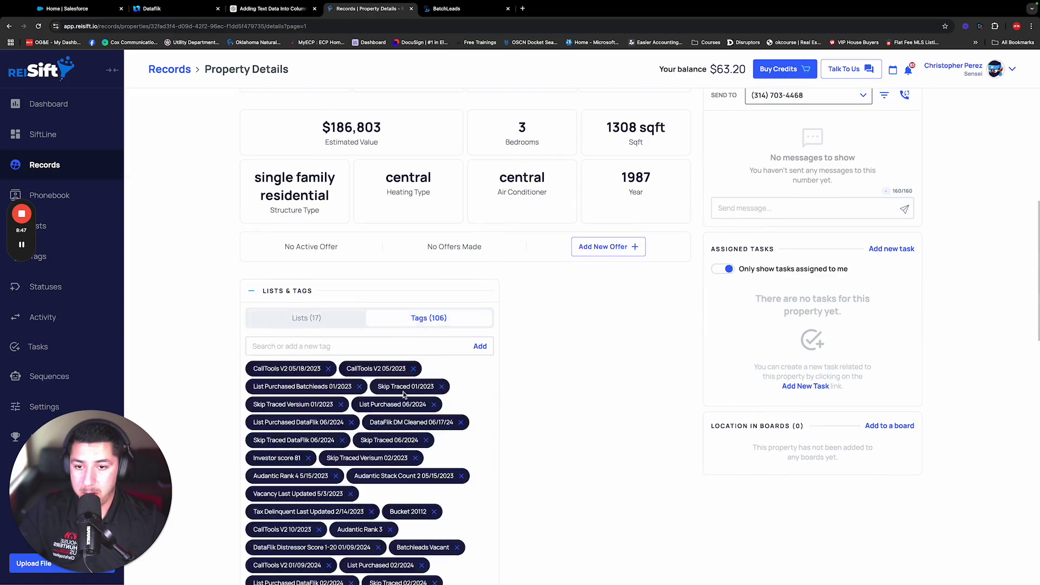
pyautogui.scroll(-10, 404, 388)
pyautogui.scroll(15, 379, 423)
pyautogui.scroll(-7, 353, 463)
pyautogui.scroll(-1, 353, 462)
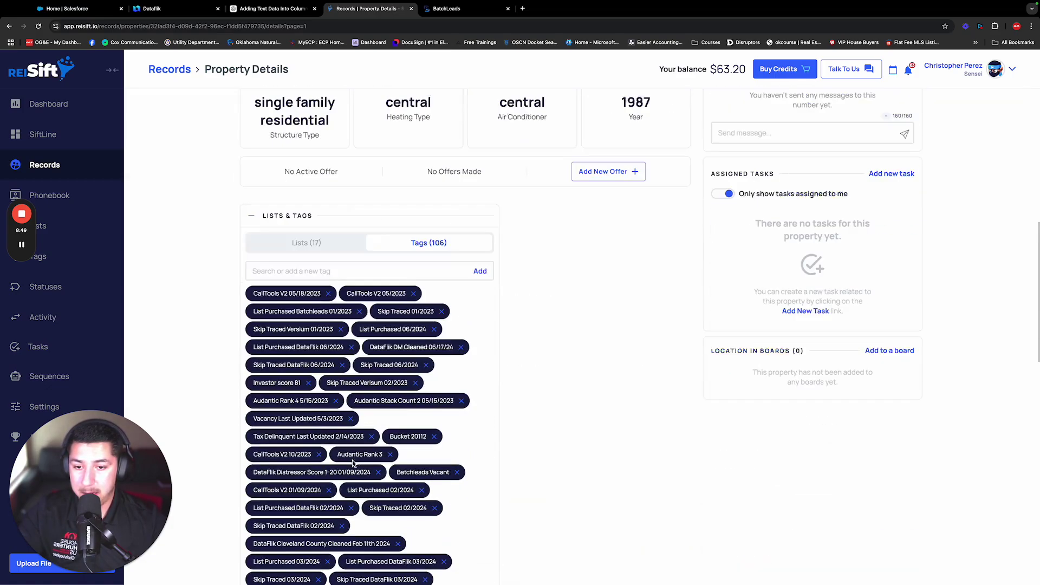
pyautogui.click(325, 250)
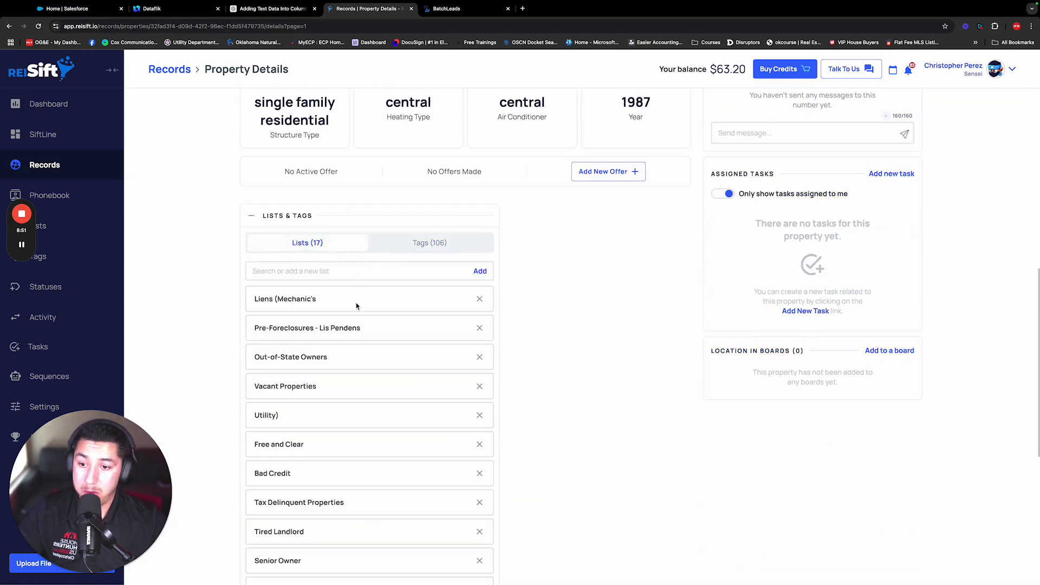
# Examine the call, direct mail, SMS and RVM attempt counters in the property overview
pyautogui.scroll(8, 356, 306)
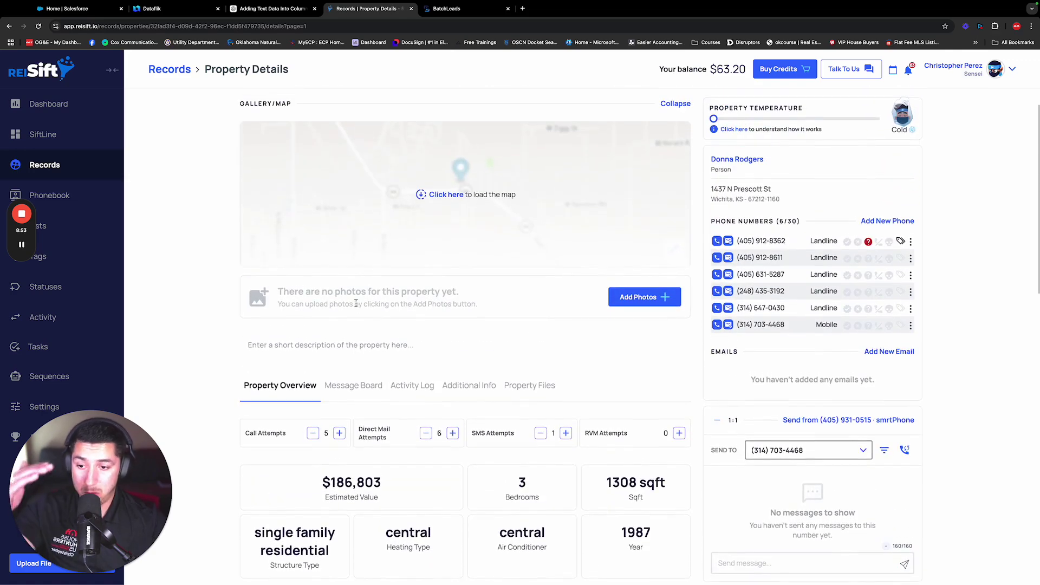
pyautogui.scroll(1, 356, 303)
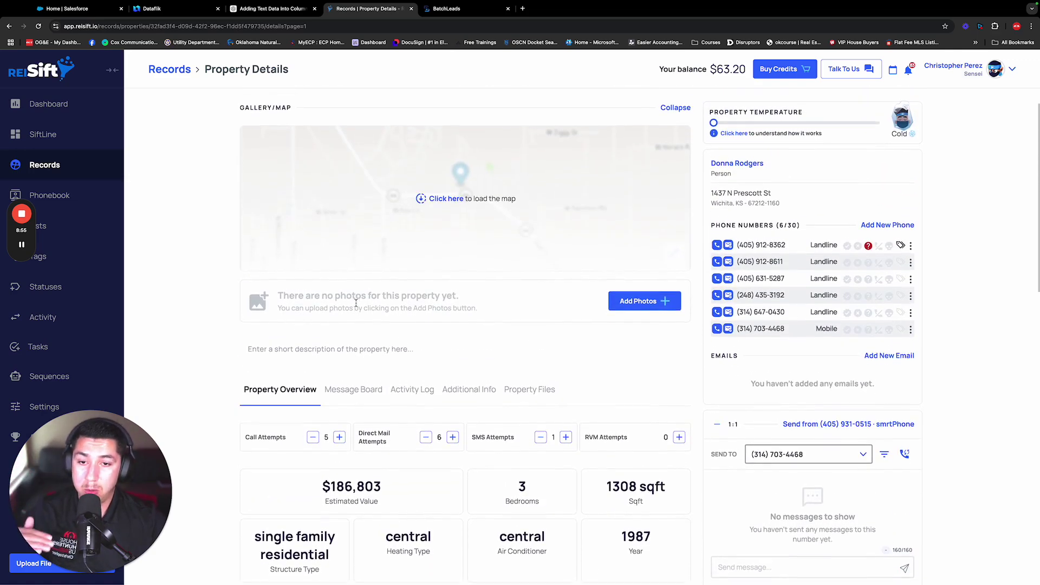
pyautogui.scroll(1, 355, 303)
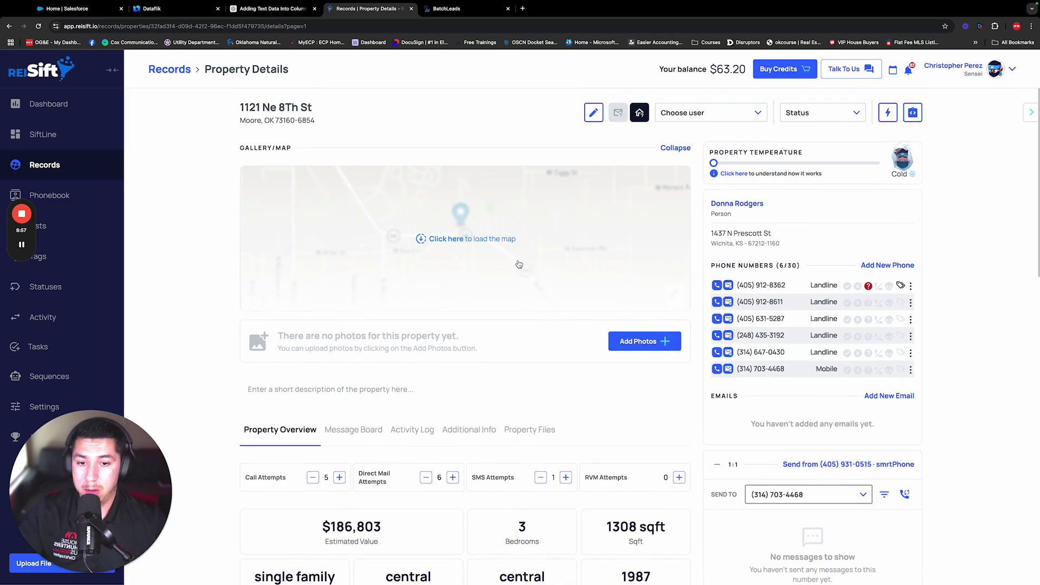
pyautogui.scroll(-14, 517, 265)
pyautogui.scroll(14, 404, 260)
pyautogui.scroll(1, 466, 356)
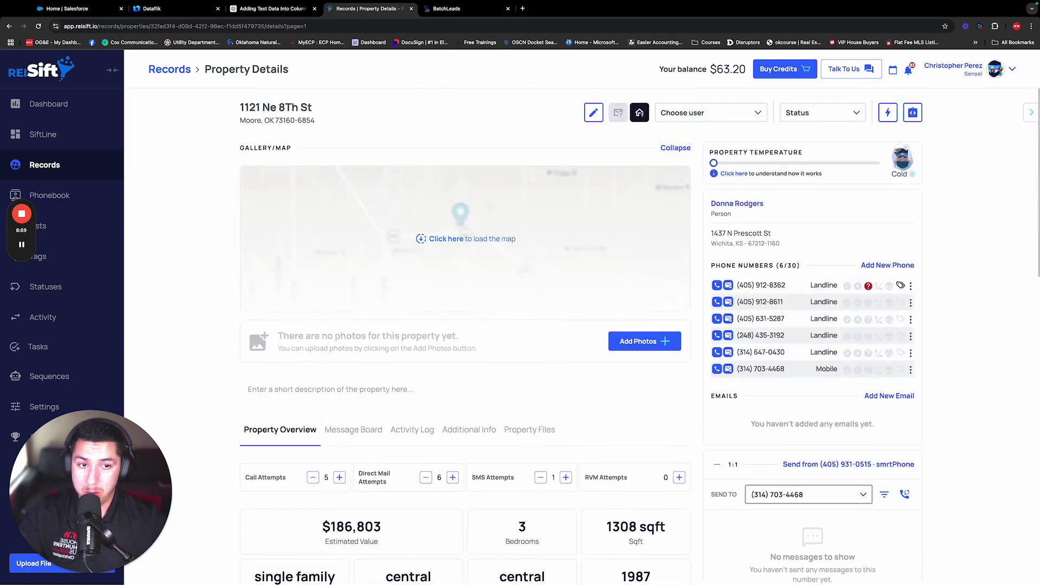
pyautogui.scroll(-3, 487, 230)
pyautogui.moveTo(245, 388); pyautogui.dragTo(277, 387)
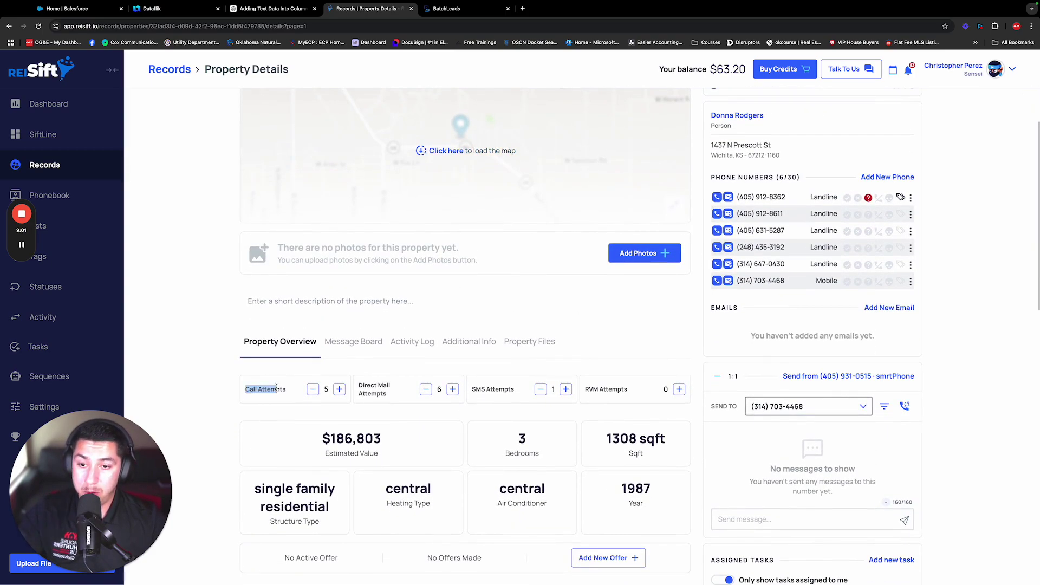
pyautogui.moveTo(358, 386); pyautogui.dragTo(422, 415)
pyautogui.click(448, 419)
pyautogui.moveTo(472, 389); pyautogui.dragTo(524, 417)
pyautogui.click(523, 417)
pyautogui.moveTo(634, 395); pyautogui.dragTo(592, 392)
pyautogui.click(609, 415)
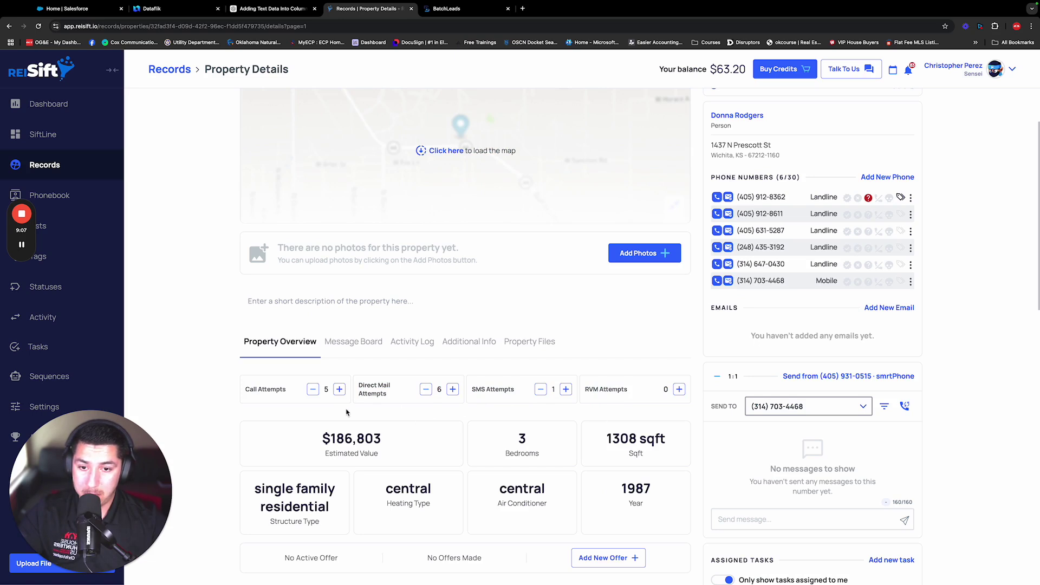
pyautogui.moveTo(359, 385); pyautogui.dragTo(390, 400)
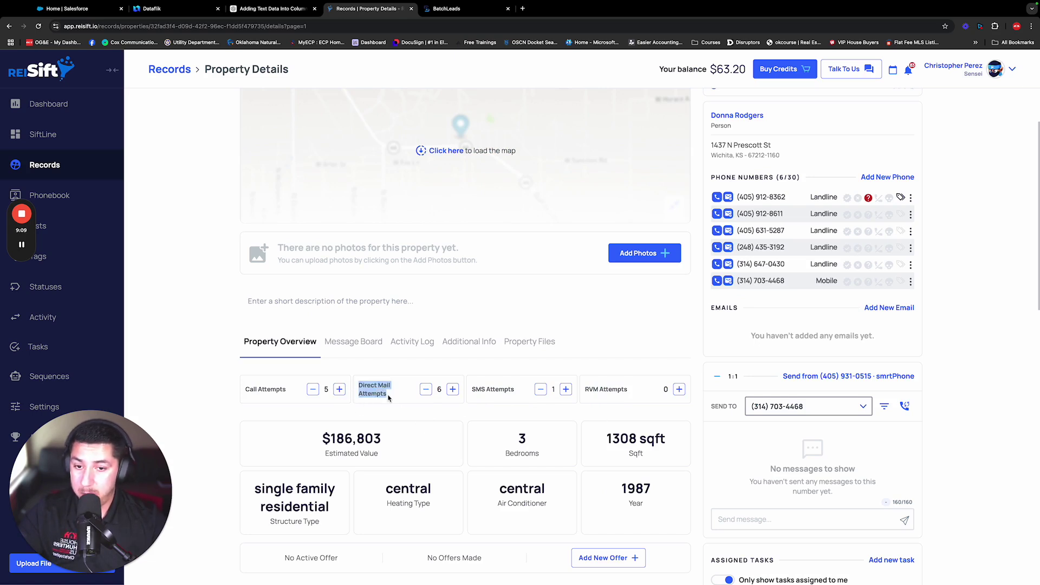
# Leave the property details and open the DataFlik folder in the lists section
pyautogui.click(408, 428)
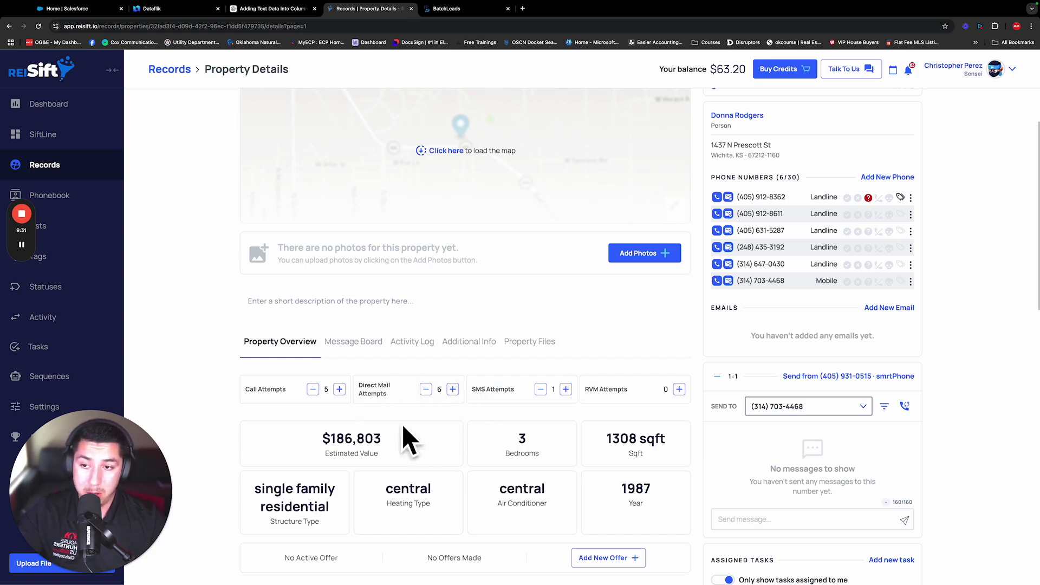
pyautogui.scroll(2, 418, 421)
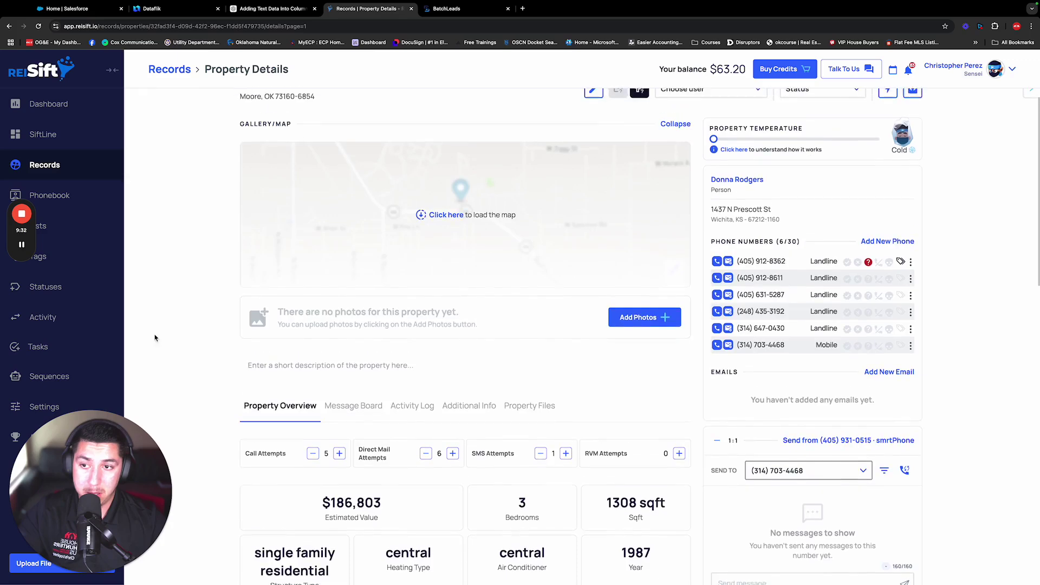
pyautogui.click(63, 227)
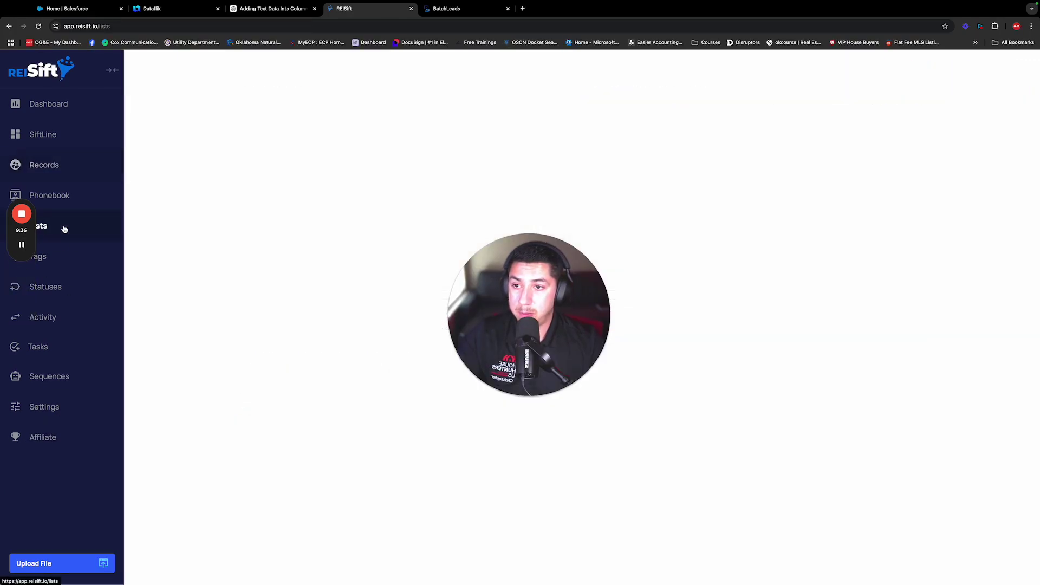
pyautogui.click(205, 152)
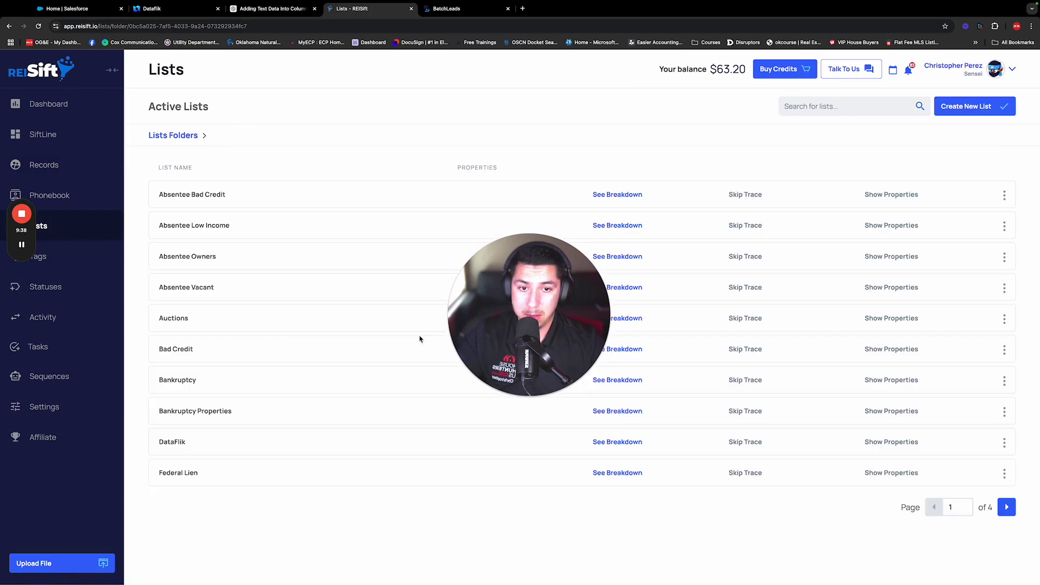
pyautogui.moveTo(508, 294); pyautogui.dragTo(955, 66)
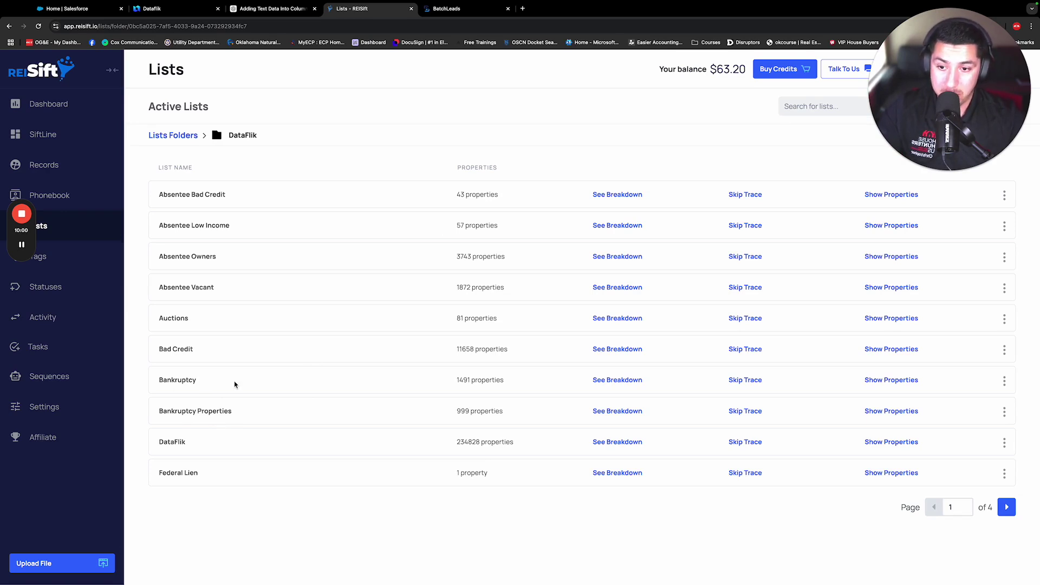
# Go to page 2 of the DataFlik lists and review the pre-foreclosure lists and their property counts
pyautogui.click(1006, 507)
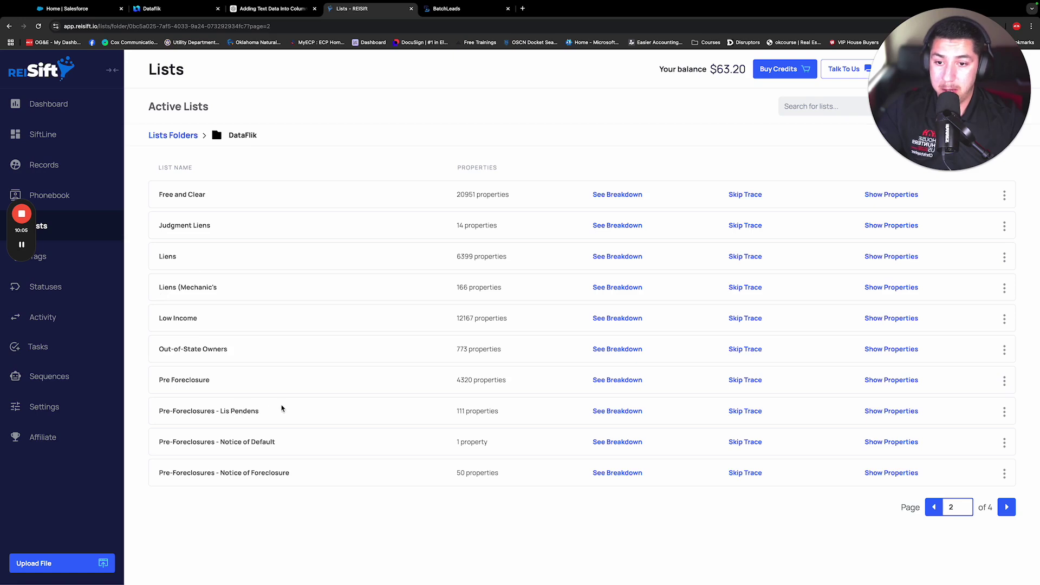
pyautogui.moveTo(173, 407); pyautogui.dragTo(205, 401)
pyautogui.tripleClick(180, 376)
pyautogui.click(170, 411)
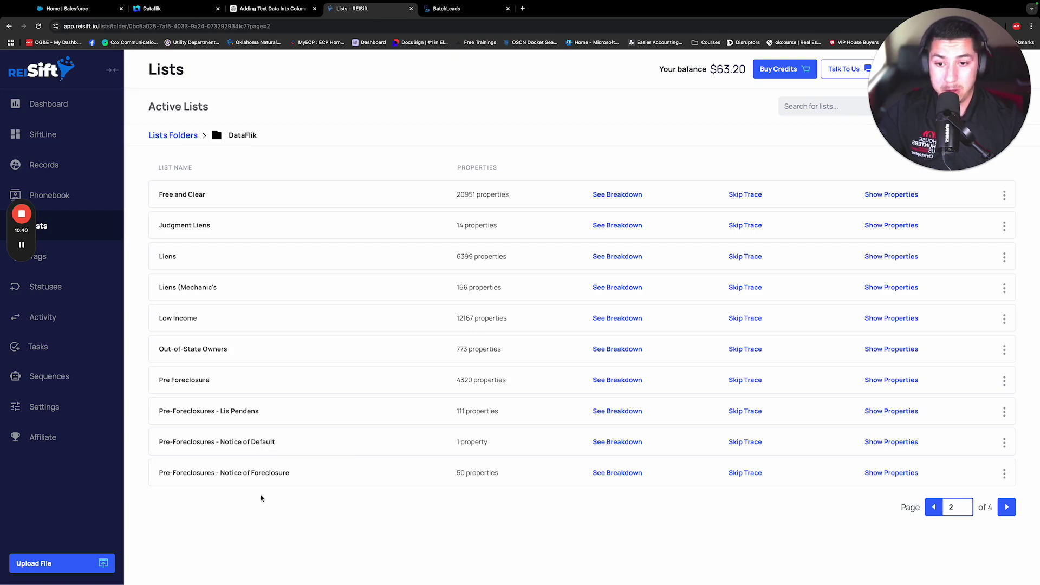
pyautogui.doubleClick(292, 479)
pyautogui.click(254, 513)
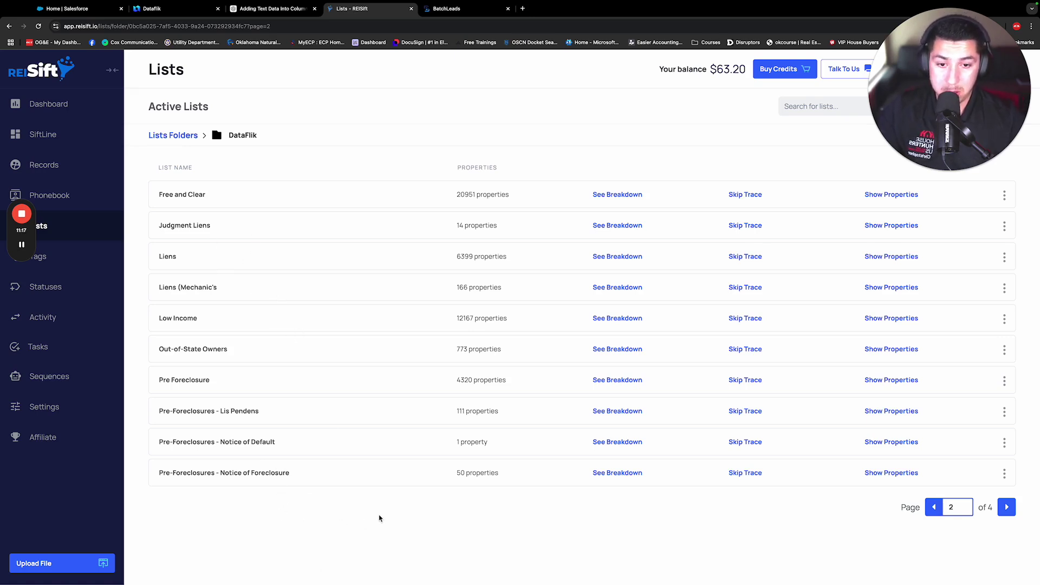
pyautogui.moveTo(457, 412); pyautogui.dragTo(470, 412)
pyautogui.click(240, 426)
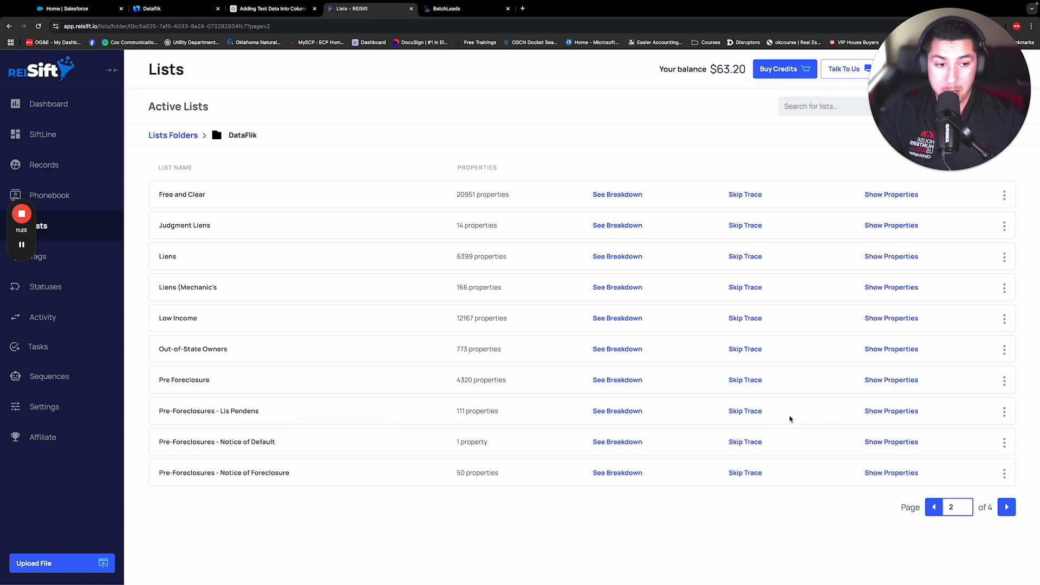
# Show the properties in the Pre-Foreclosures - Lis Pendens list and look over the filtered records
pyautogui.click(897, 415)
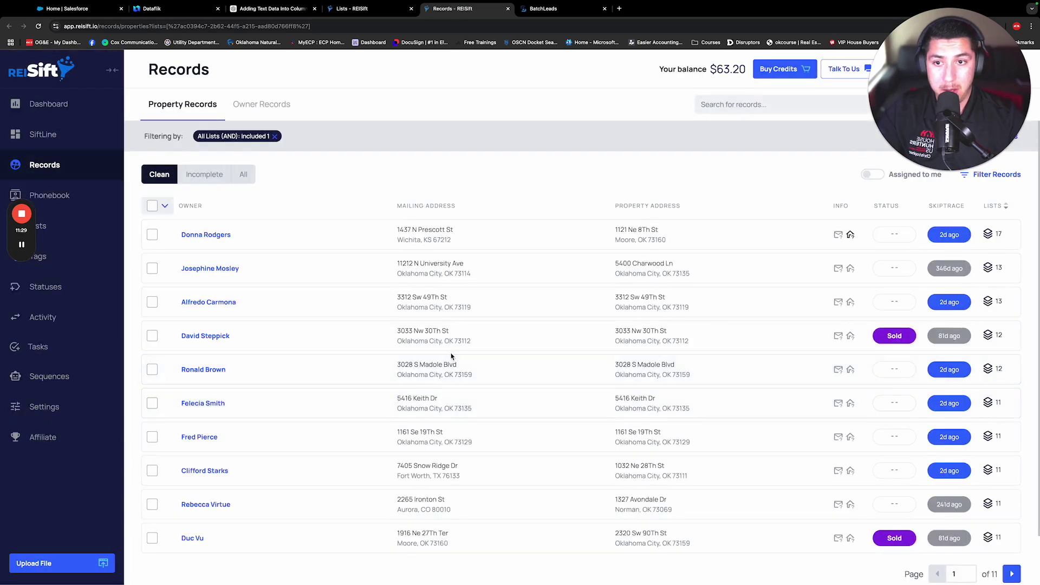
pyautogui.scroll(-1, 974, 523)
pyautogui.scroll(2, 973, 523)
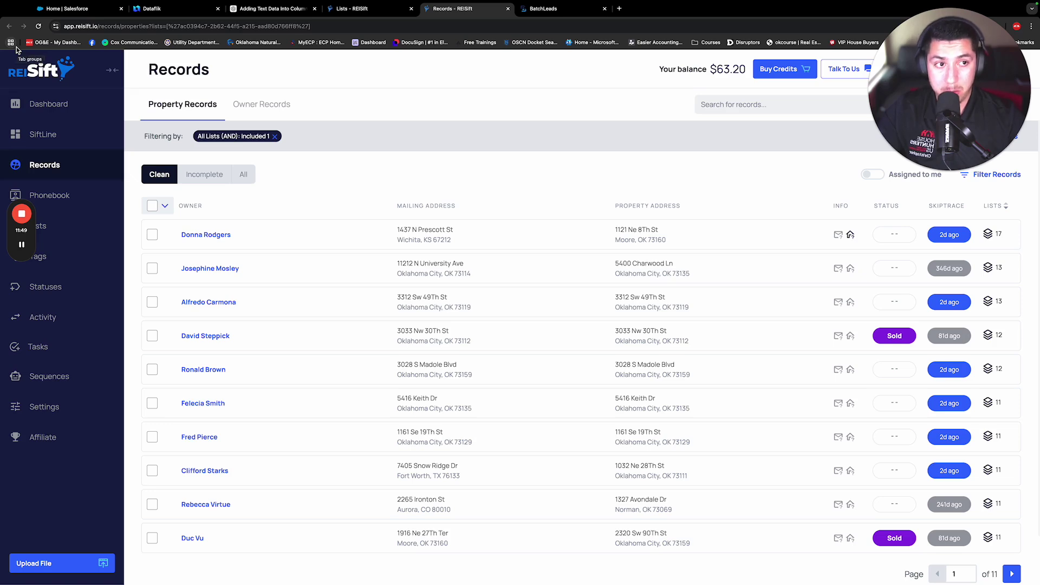
# Return to the DataFlik lists and review the Out-of-State Owners, Low Income, Liens (Mechanic's, Liens and Judgment Liens entries
pyautogui.click(348, 12)
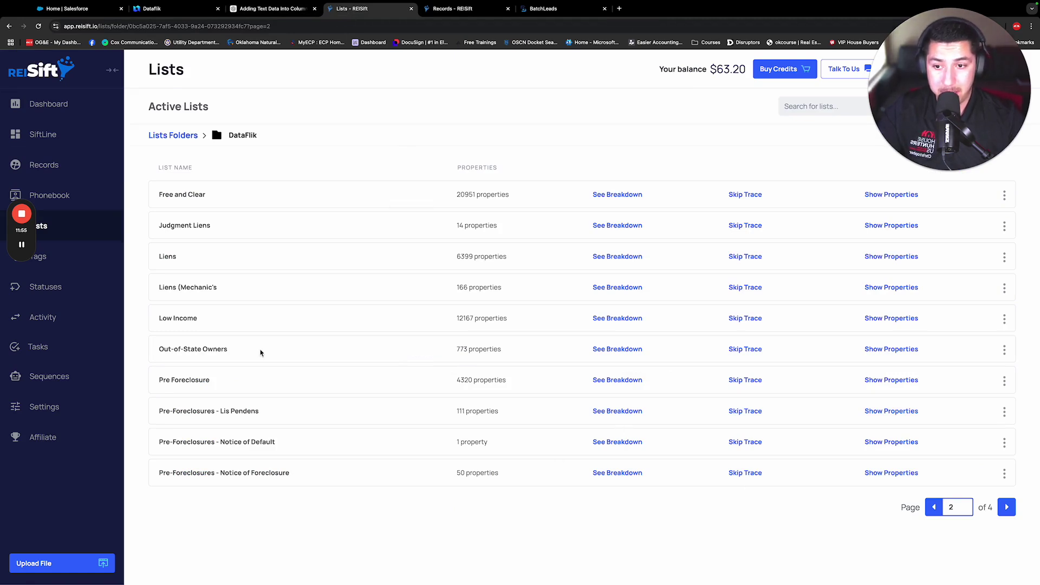
pyautogui.tripleClick(247, 350)
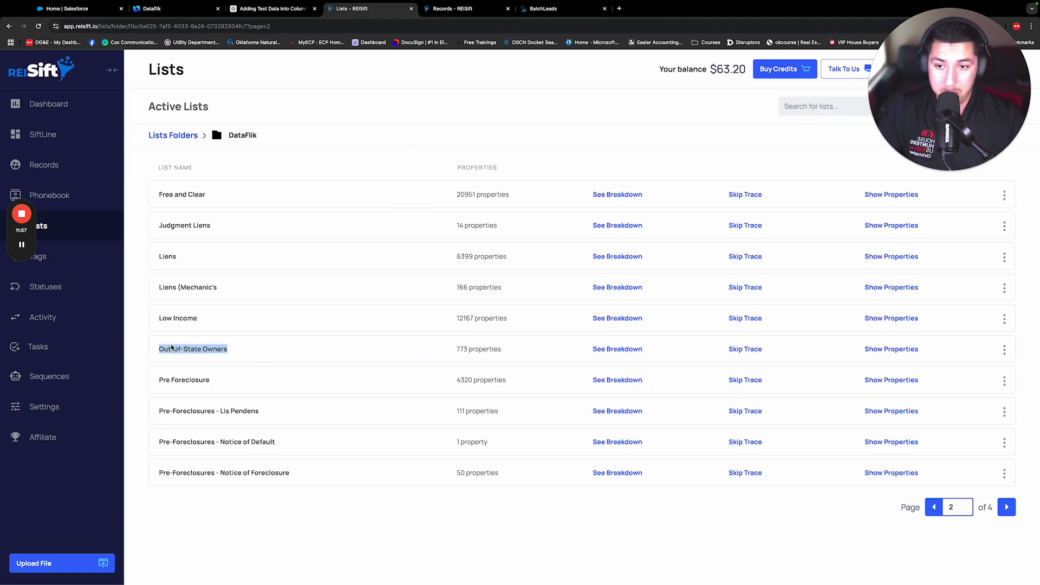
pyautogui.tripleClick(211, 328)
pyautogui.tripleClick(227, 294)
pyautogui.click(189, 266)
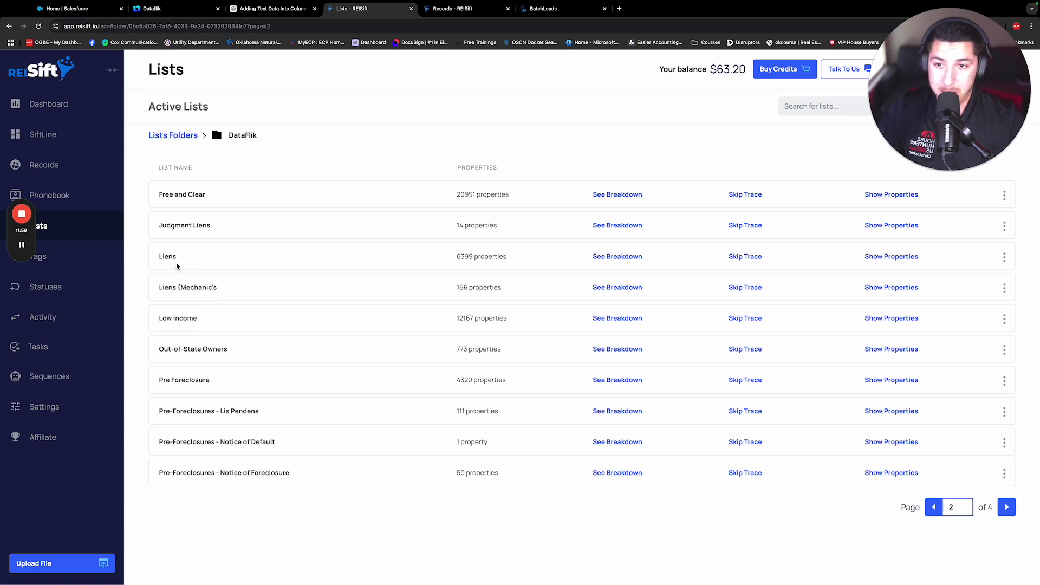
pyautogui.moveTo(225, 227); pyautogui.dragTo(185, 226)
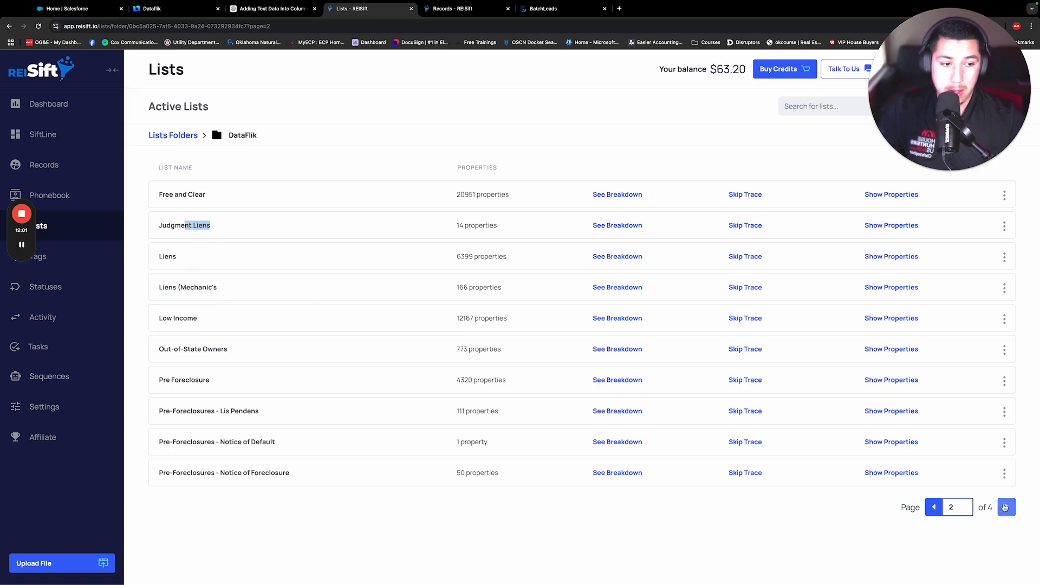
# Go to page 3 of the DataFlik lists and compare the Pre Probate, Pre-Probate and Probate Properties lists and their property counts
pyautogui.click(1006, 506)
pyautogui.tripleClick(195, 196)
pyautogui.moveTo(217, 227); pyautogui.dragTo(175, 226)
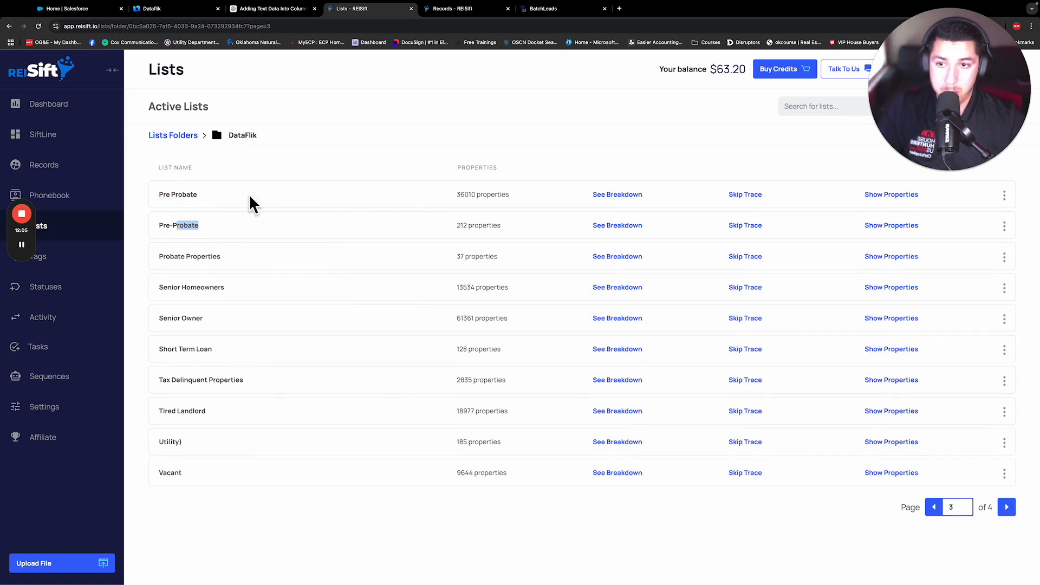
pyautogui.click(231, 265)
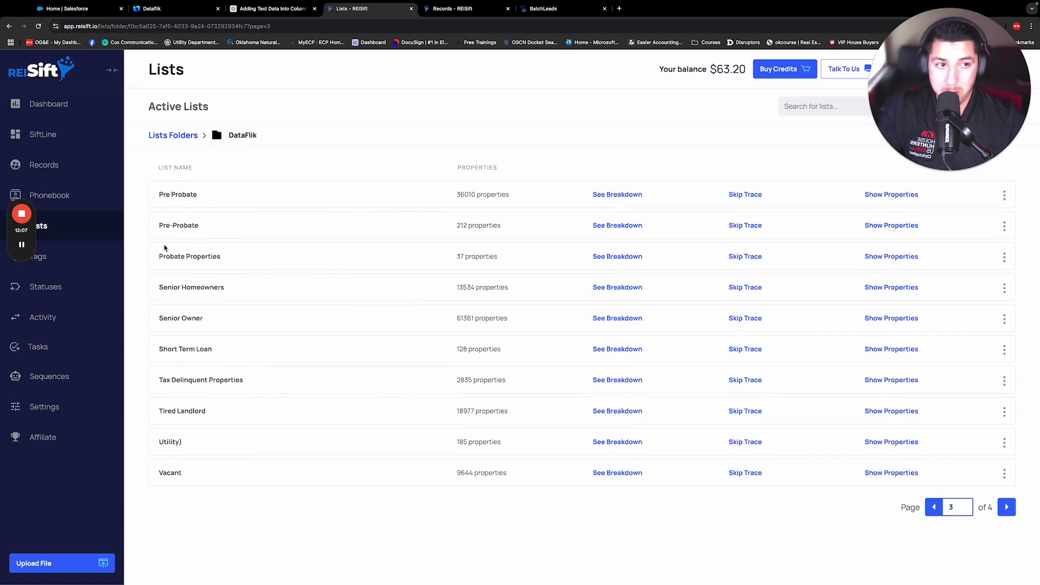
pyautogui.moveTo(203, 228); pyautogui.dragTo(156, 228)
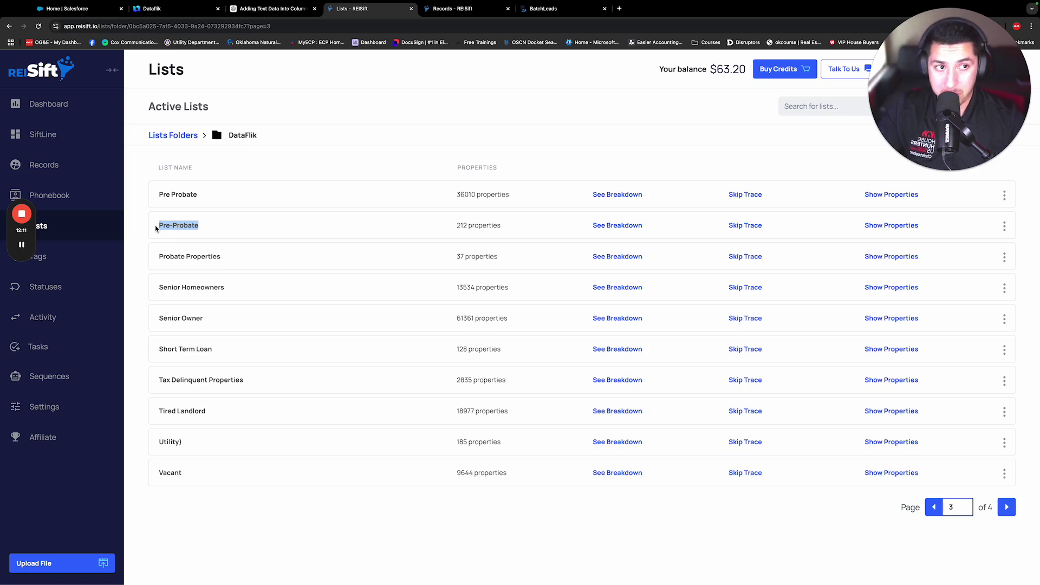
pyautogui.click(203, 260)
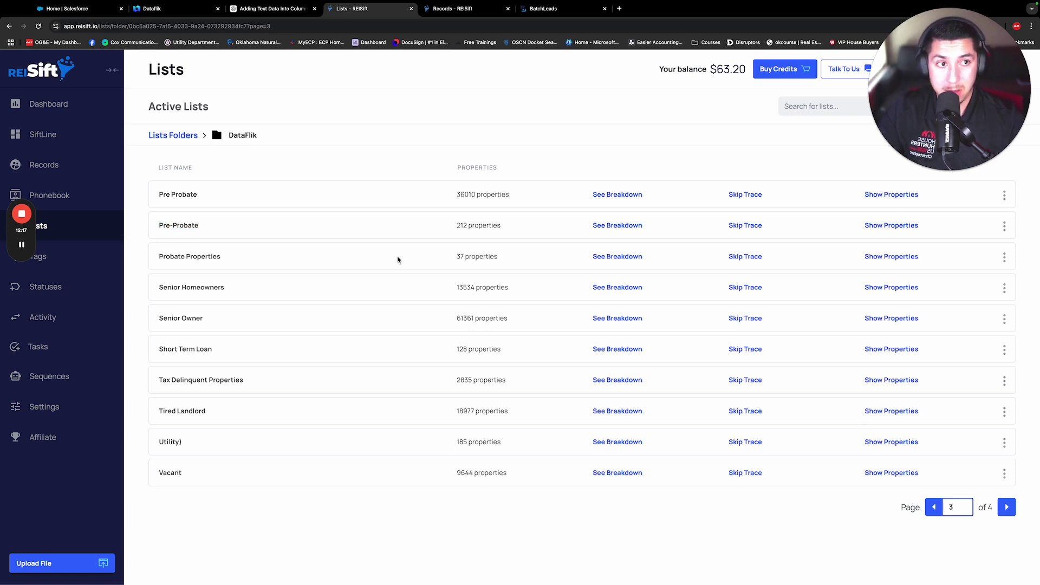
pyautogui.moveTo(456, 256); pyautogui.dragTo(478, 256)
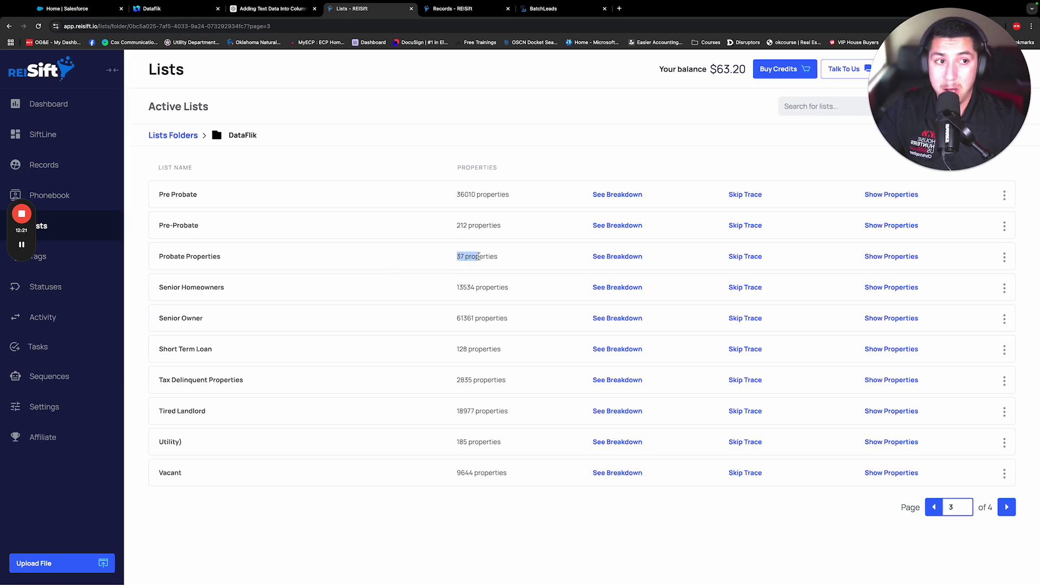
pyautogui.click(515, 259)
pyautogui.moveTo(457, 259); pyautogui.dragTo(478, 256)
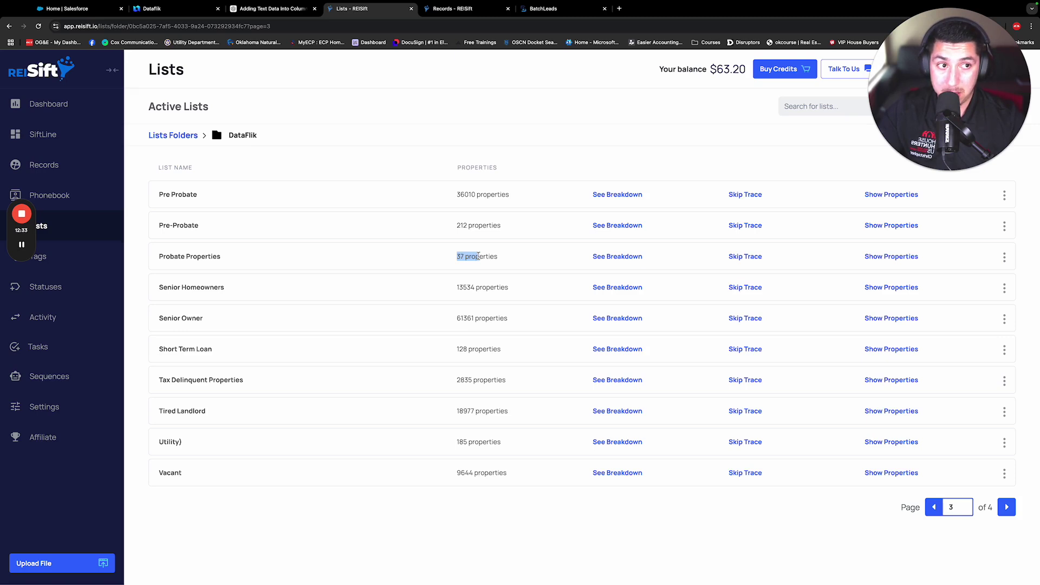
pyautogui.click(451, 258)
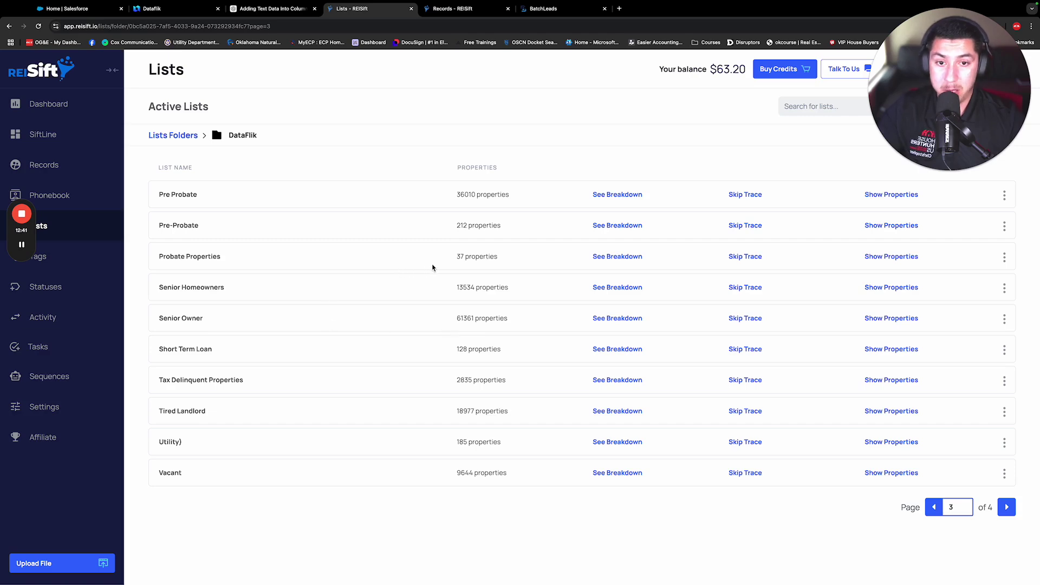
# Show the Probate Properties list's records, open the first property, and examine its phone numbers' types, statuses and tags
pyautogui.click(888, 258)
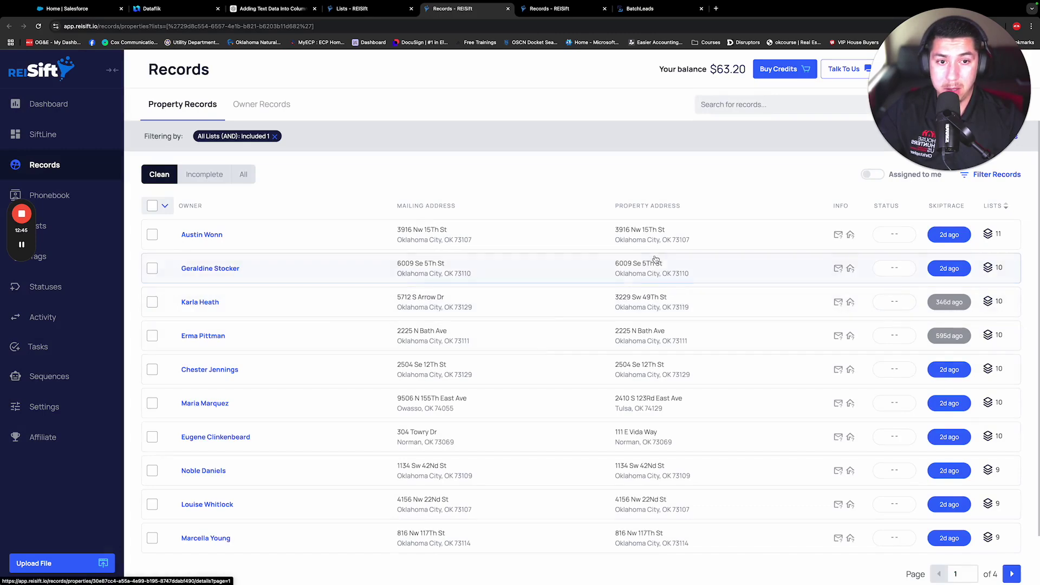
pyautogui.click(658, 237)
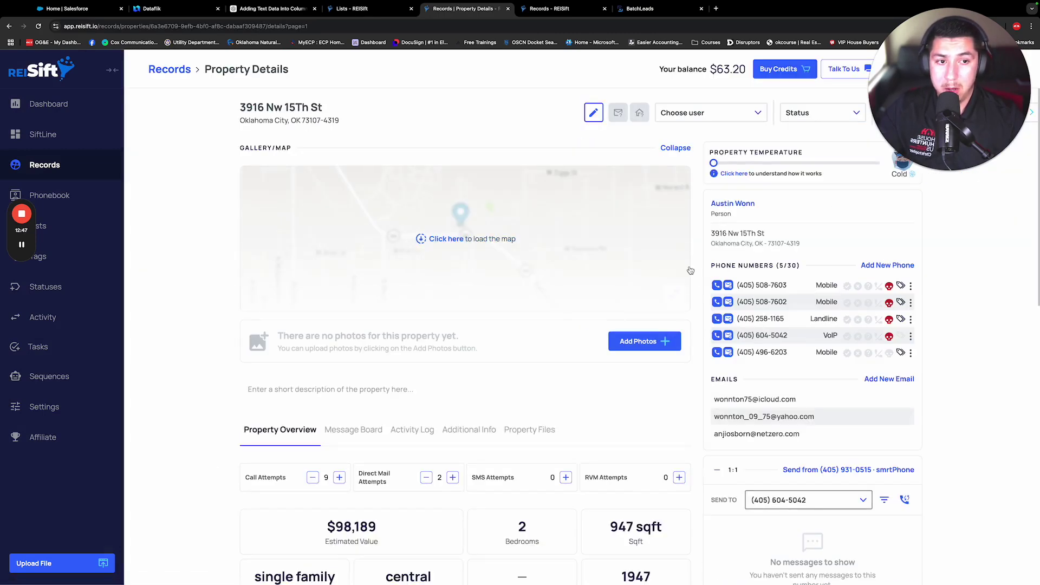
pyautogui.scroll(-1, 655, 238)
pyautogui.scroll(1, 646, 242)
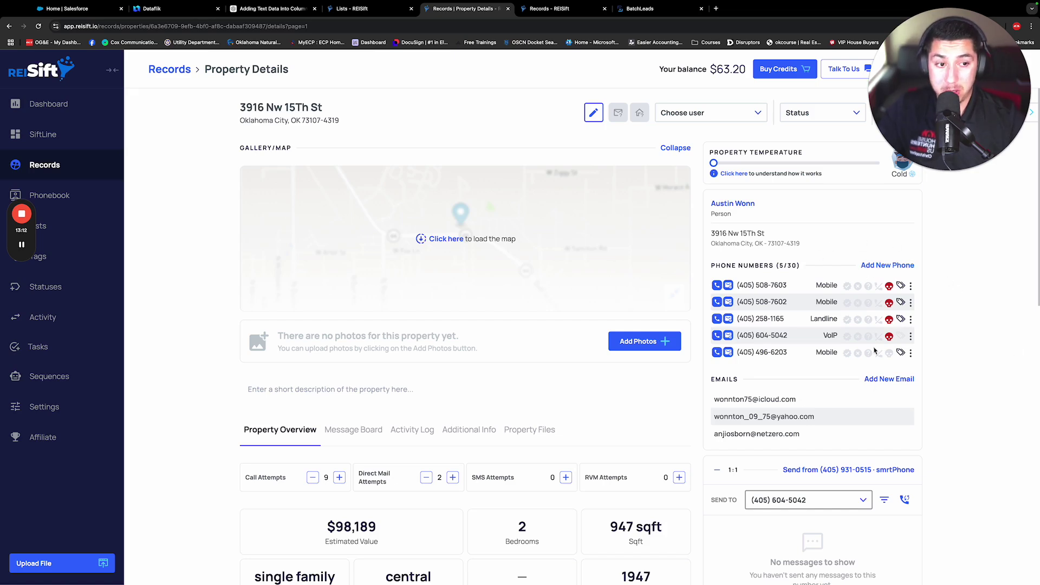
pyautogui.moveTo(903, 318)
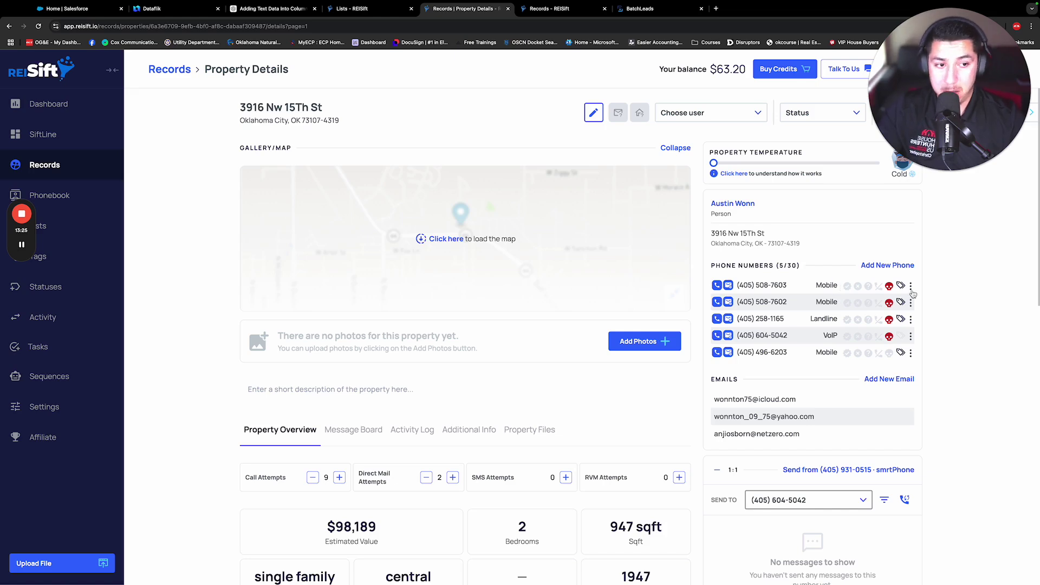
pyautogui.moveTo(902, 286)
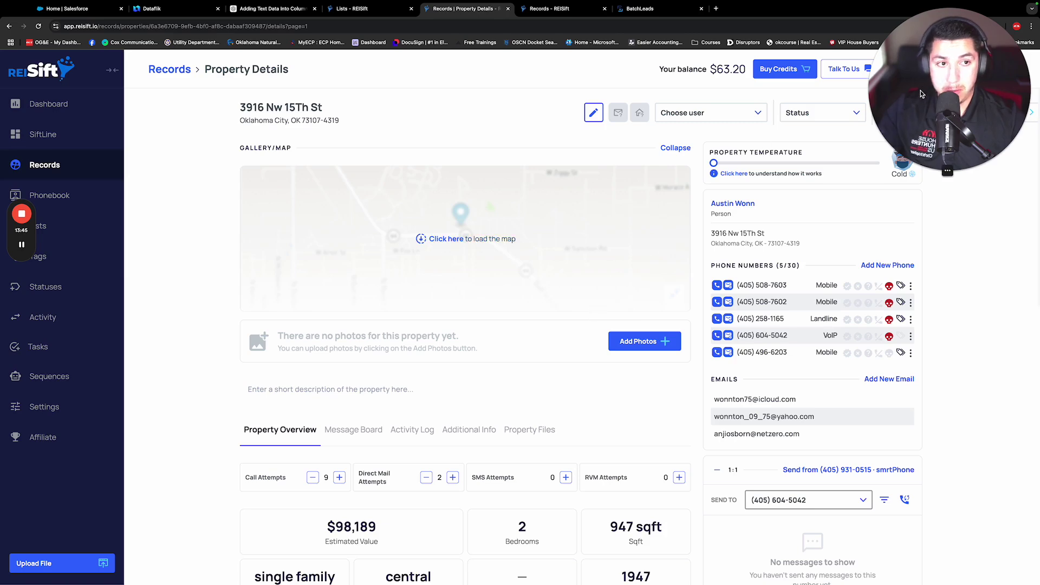
# Start sending the property's contacts to the Predictive Dialer, with CallTools V2 as the integration
pyautogui.click(913, 112)
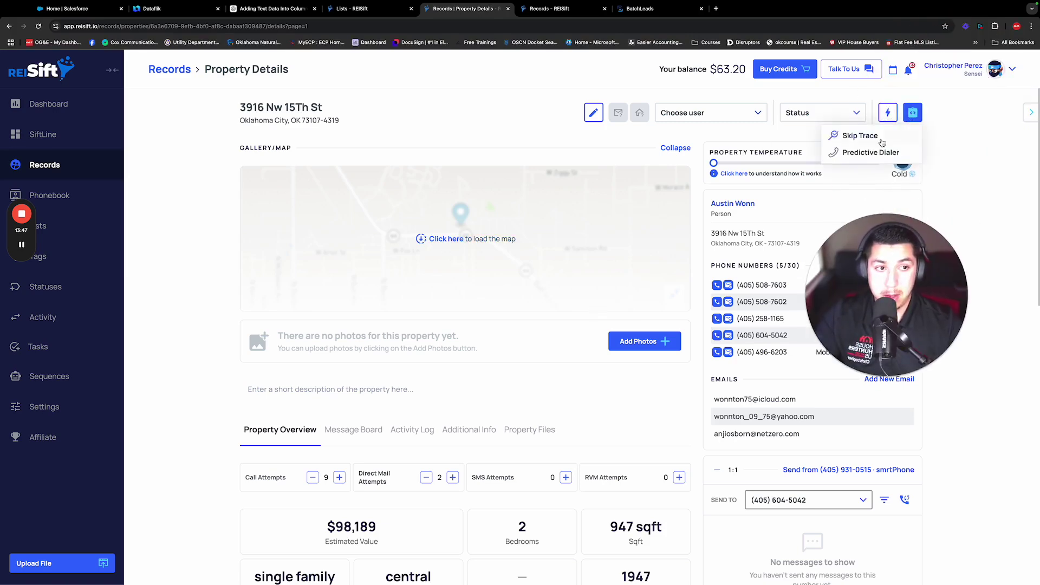
pyautogui.click(870, 154)
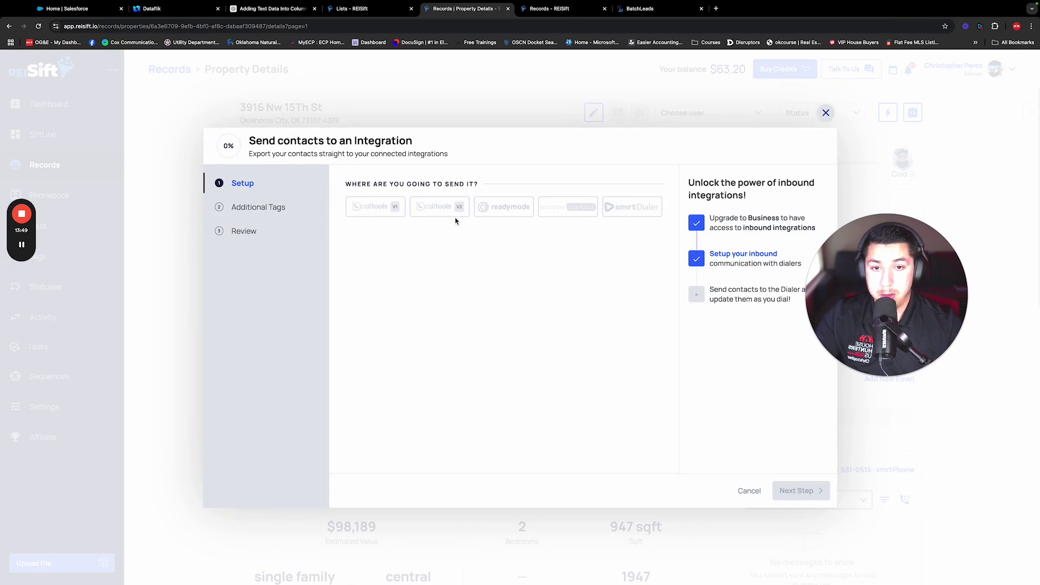
pyautogui.click(448, 215)
pyautogui.click(428, 412)
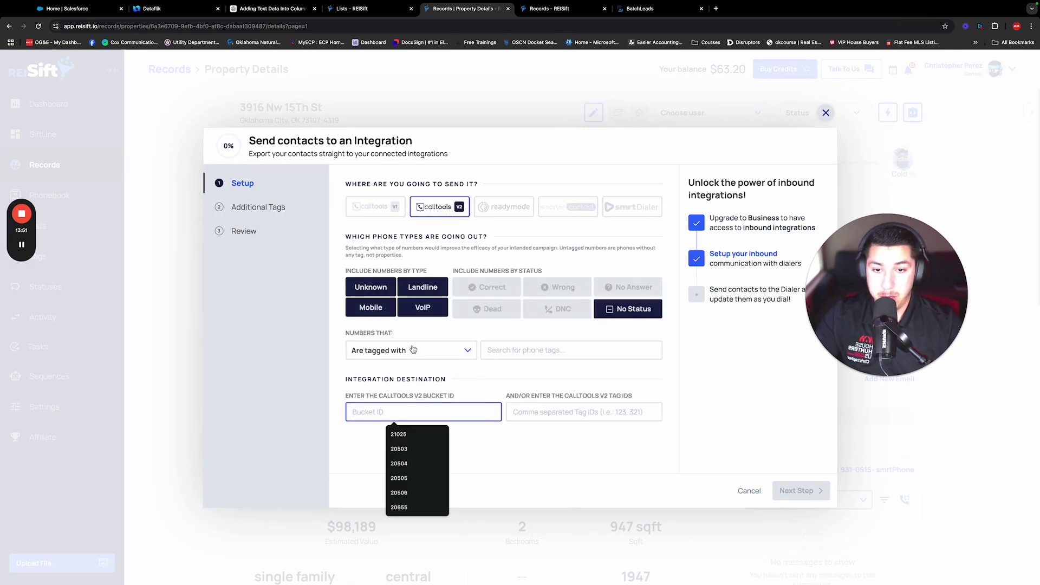
# Limit the numbers being sent to those that are tagged with DataFlik
pyautogui.click(399, 357)
pyautogui.click(400, 351)
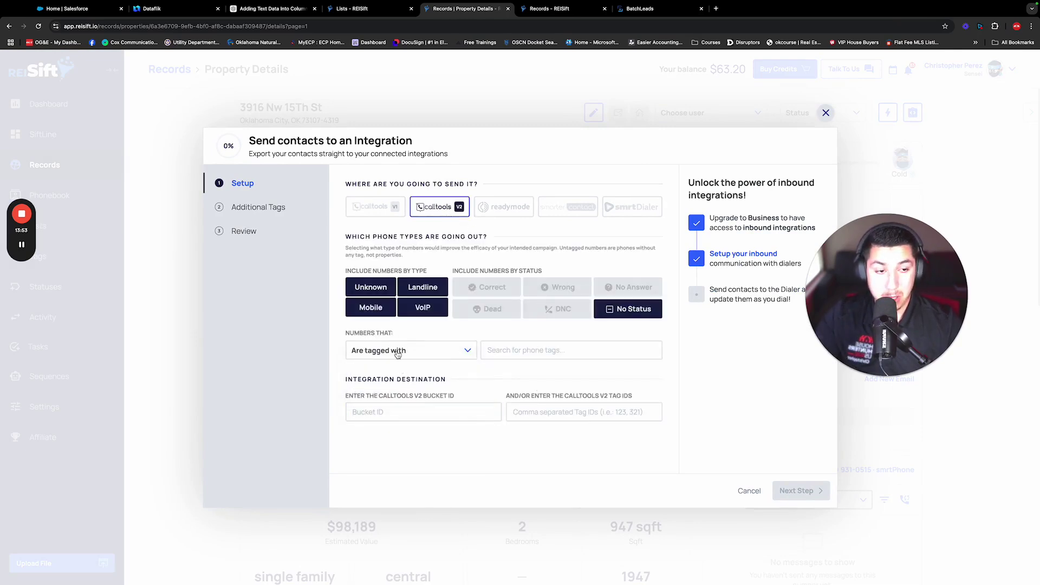
pyautogui.click(399, 353)
pyautogui.click(393, 374)
pyautogui.click(542, 350)
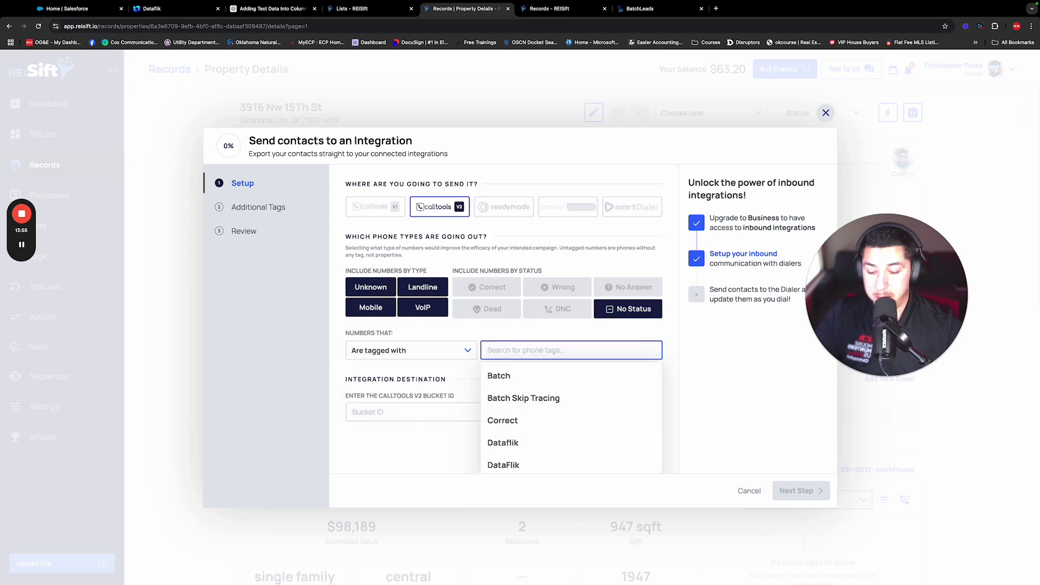
pyautogui.write('DataFlik')
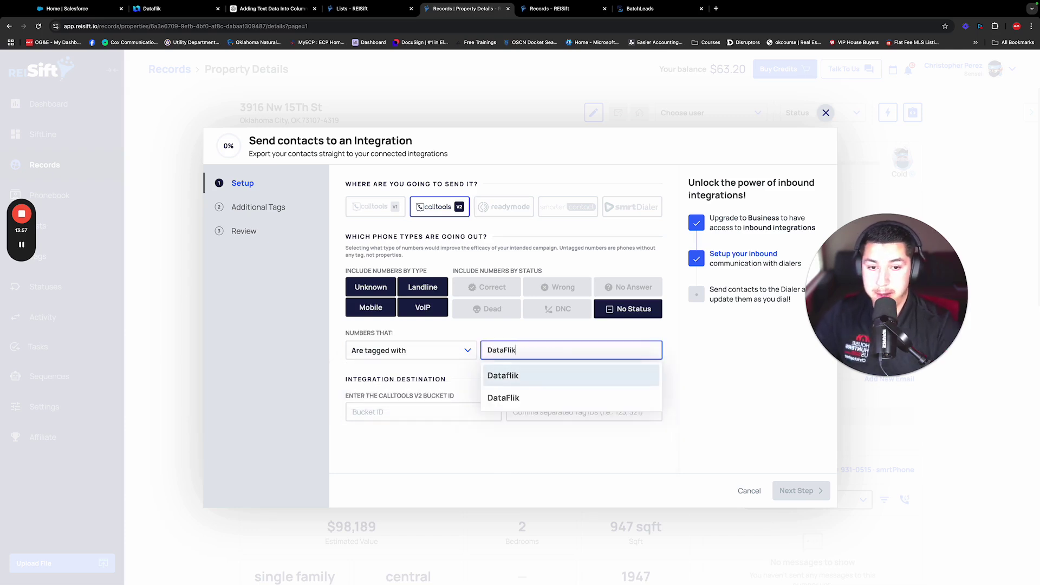
pyautogui.click(514, 396)
pyautogui.click(453, 372)
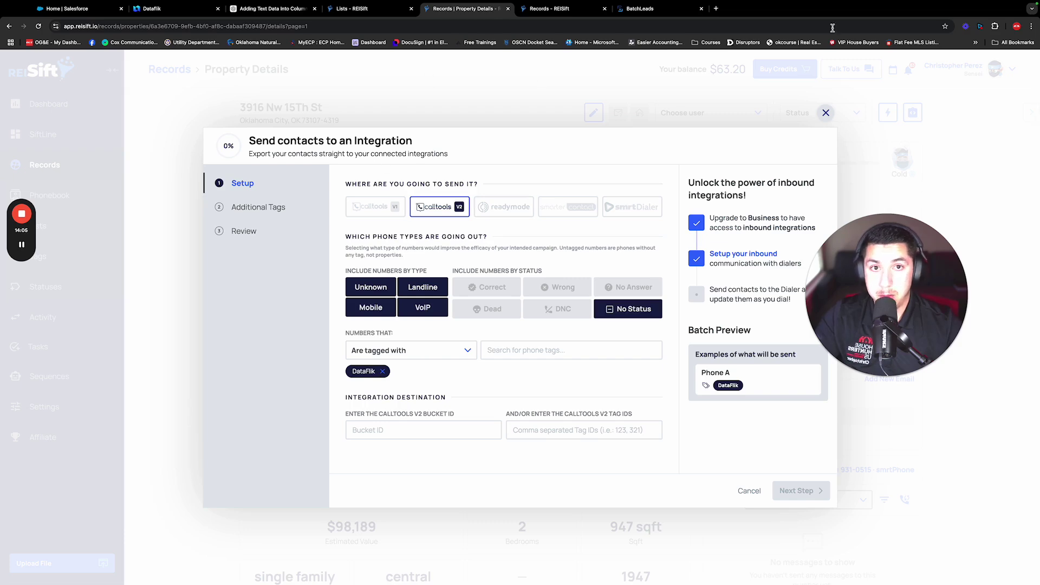
# Open CallTools in a new browser tab and log in with the prefilled account credentials
pyautogui.click(716, 9)
pyautogui.click(549, 238)
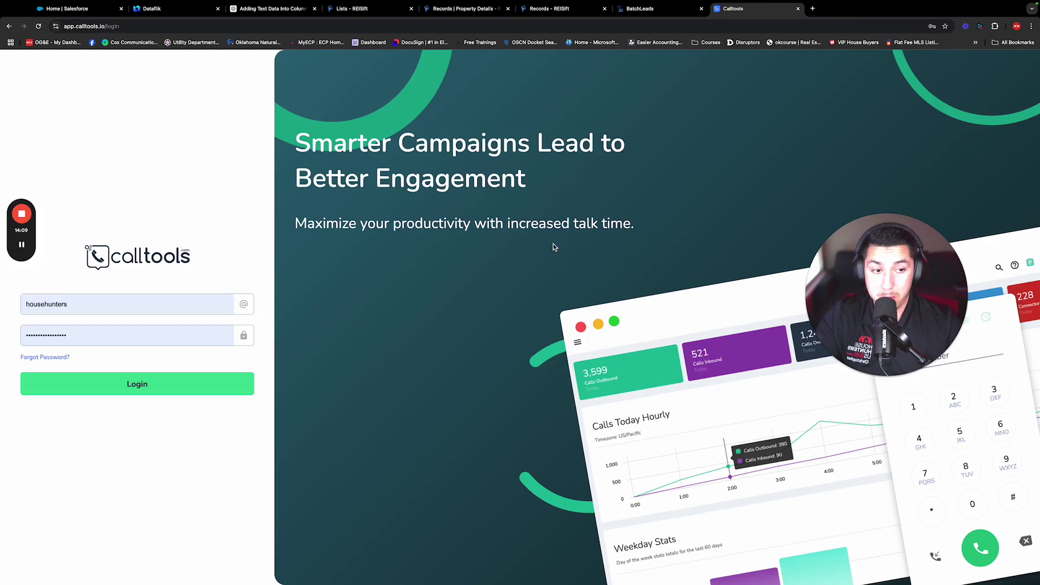
pyautogui.click(162, 384)
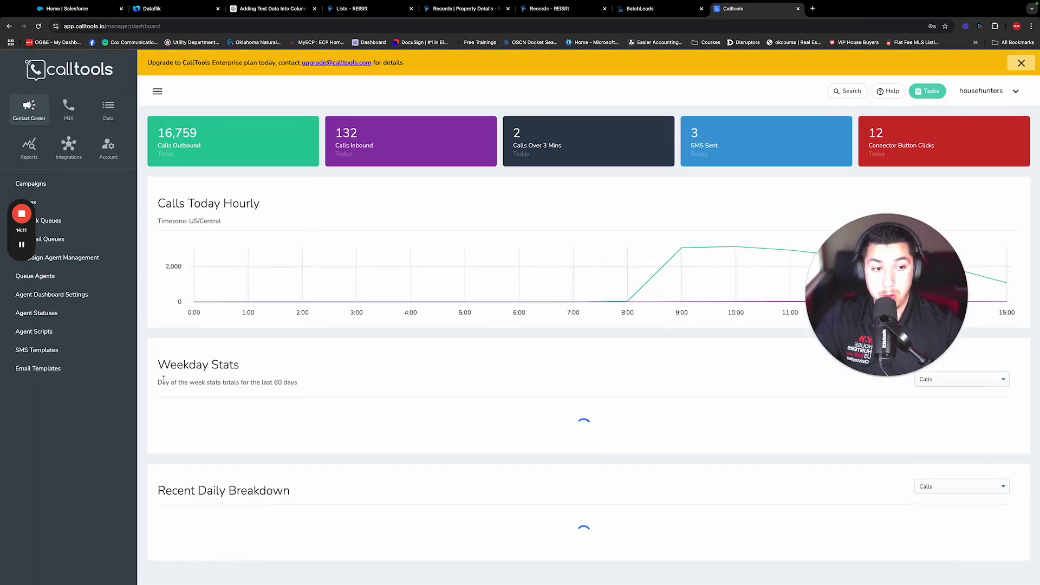
# Open the Campaign Performance report and load the Campaign KPI's//This Week template
pyautogui.click(29, 146)
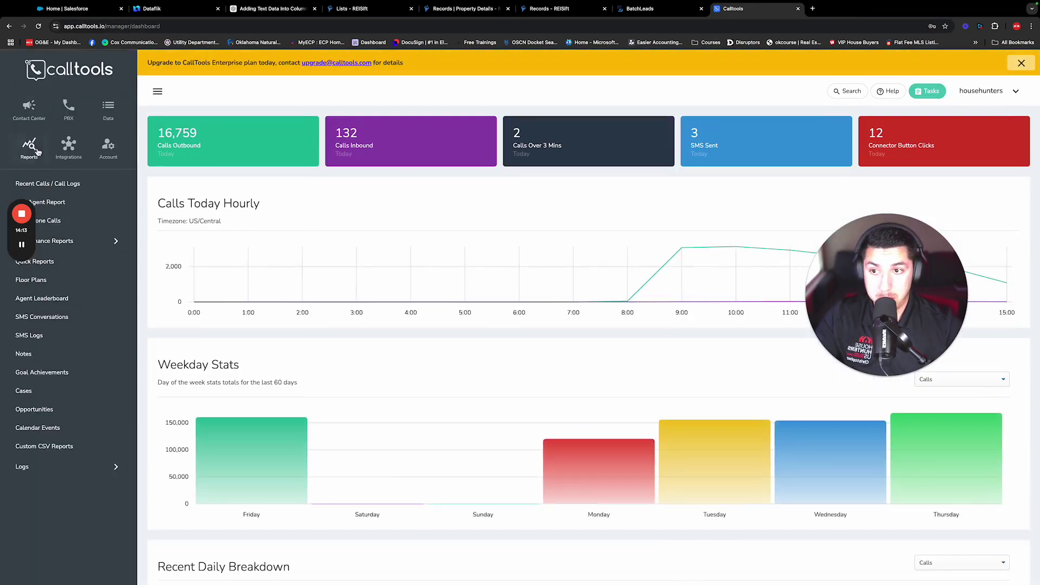
pyautogui.click(77, 240)
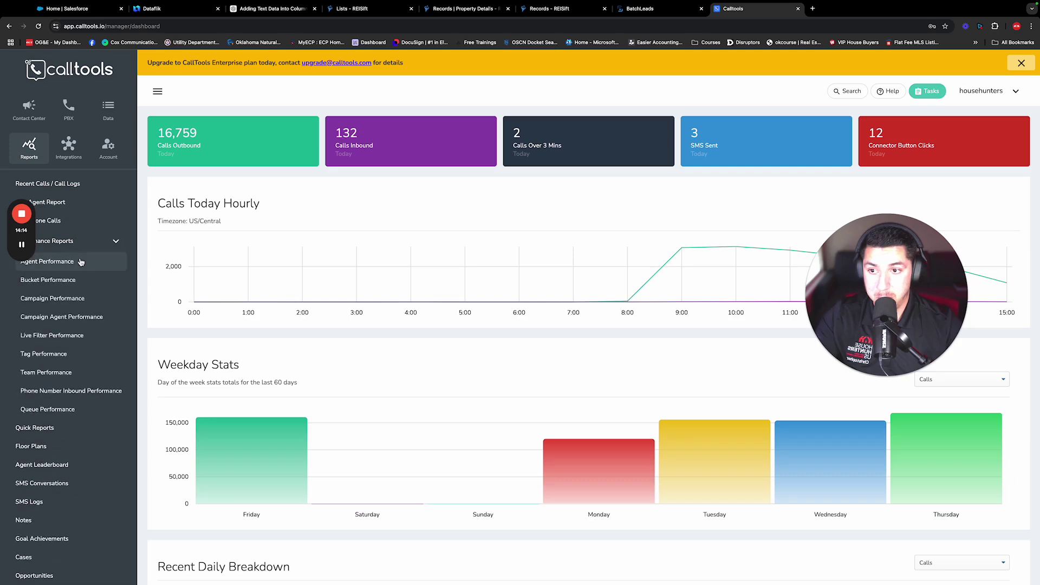
pyautogui.click(81, 298)
pyautogui.click(218, 397)
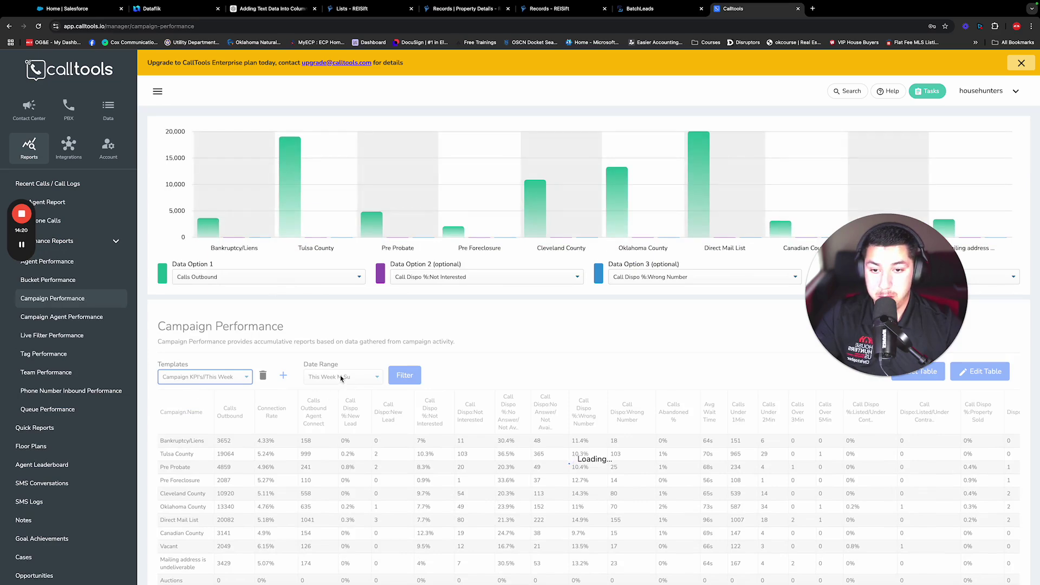
# Run the campaign report for This Week M Su and sort the campaigns by highest not-interested percentage
pyautogui.scroll(-2, 379, 352)
pyautogui.click(412, 315)
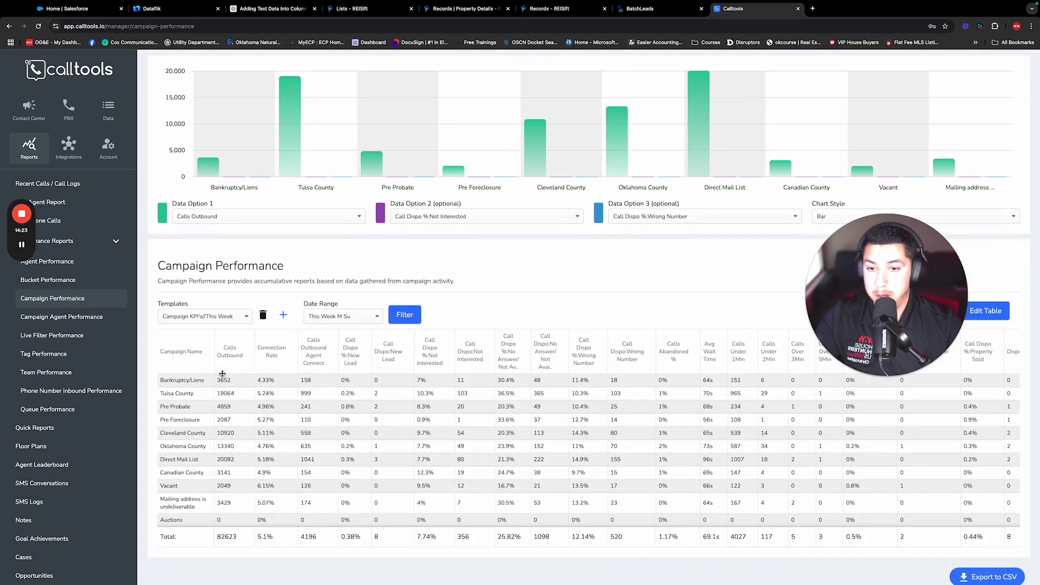
pyautogui.click(439, 360)
pyautogui.click(431, 360)
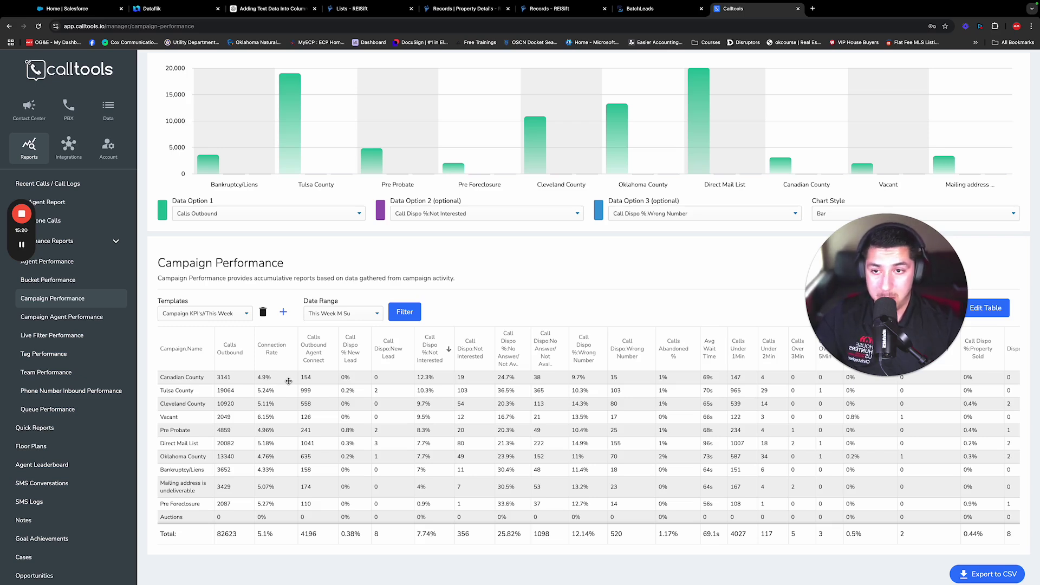
# Open the account's Phone Numbers (DIDs) list and check how many numbers it holds in total
pyautogui.click(69, 107)
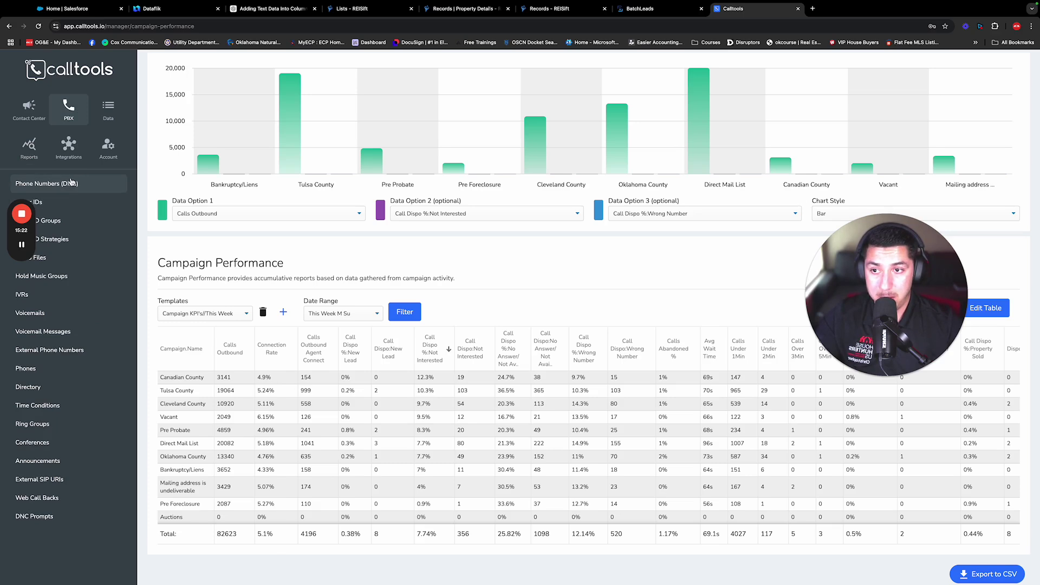
pyautogui.click(71, 183)
pyautogui.scroll(-5, 292, 281)
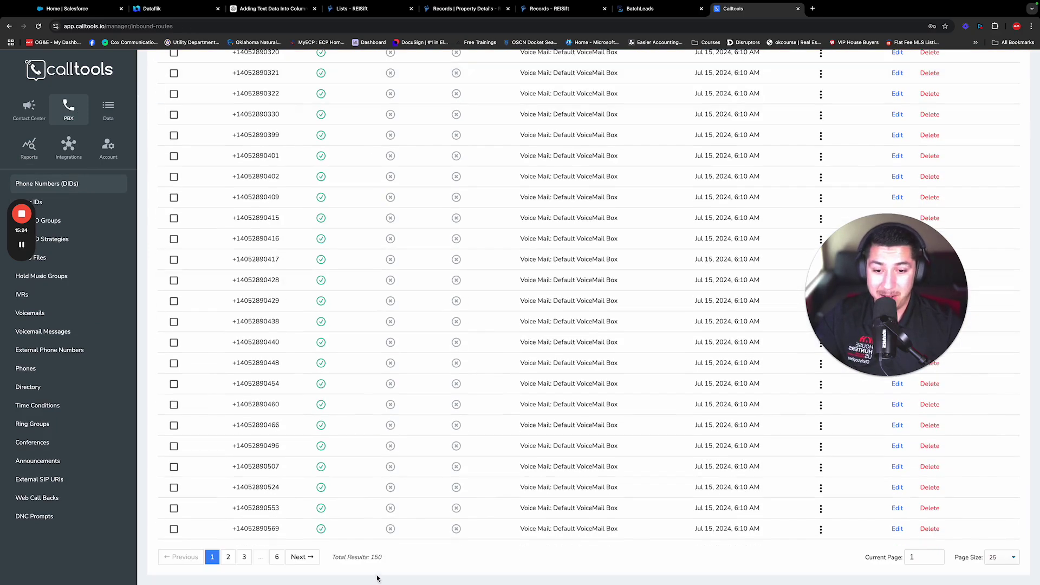
pyautogui.moveTo(387, 558); pyautogui.dragTo(373, 558)
pyautogui.click(420, 566)
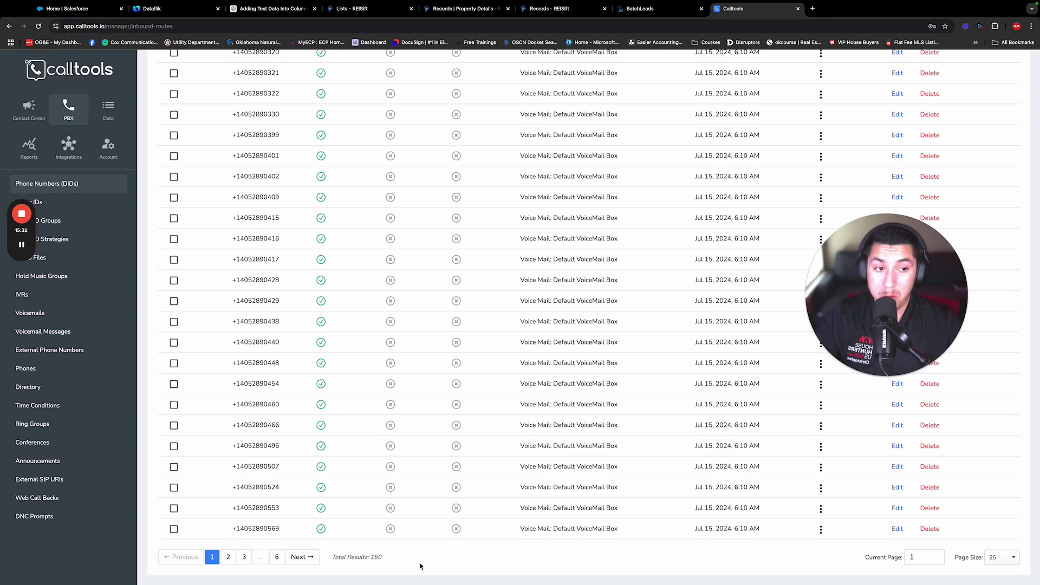
pyautogui.scroll(4, 421, 563)
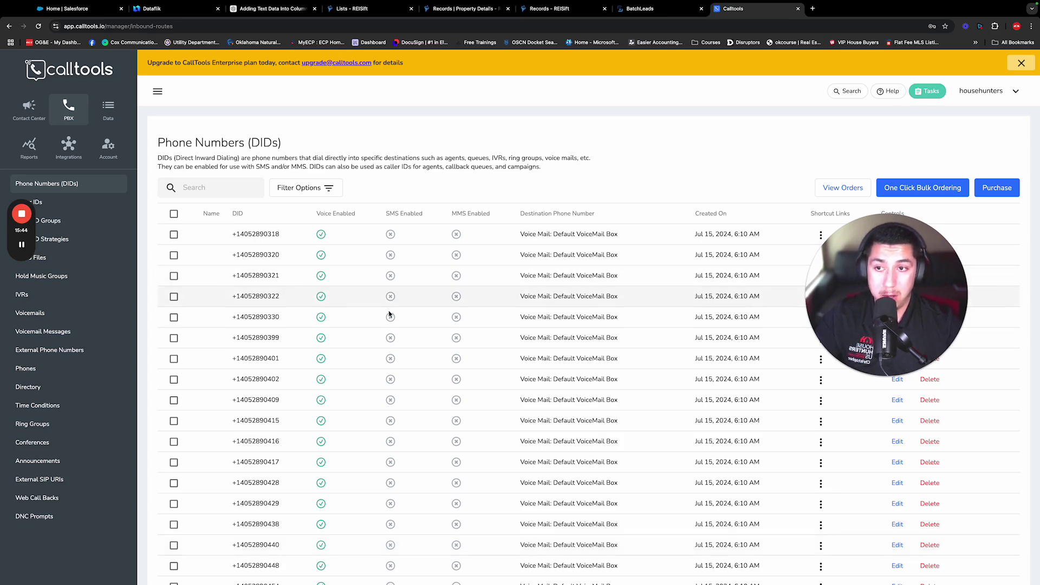
pyautogui.click(639, 9)
pyautogui.click(569, 10)
pyautogui.click(720, 10)
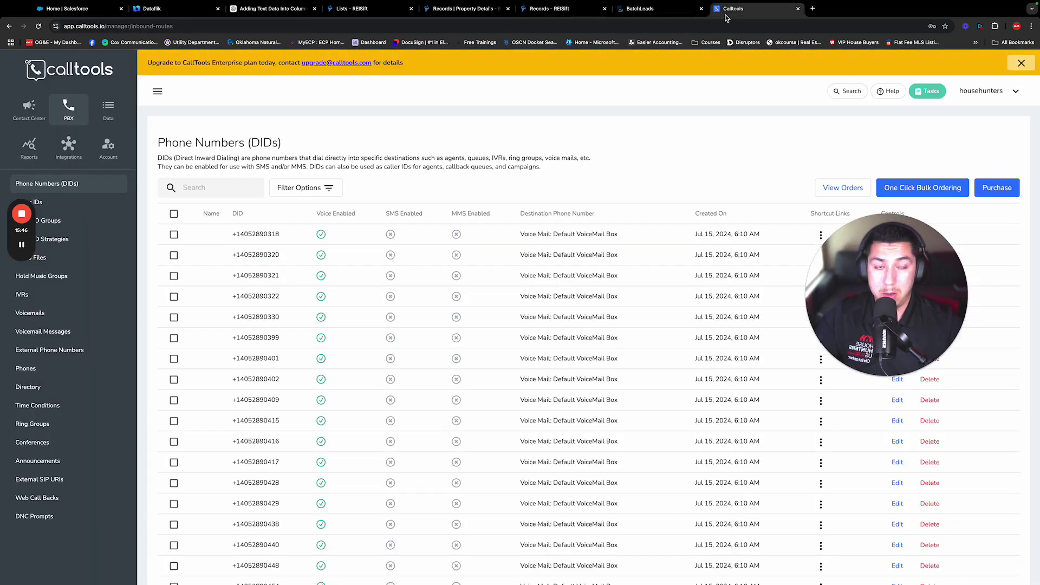
pyautogui.click(580, 11)
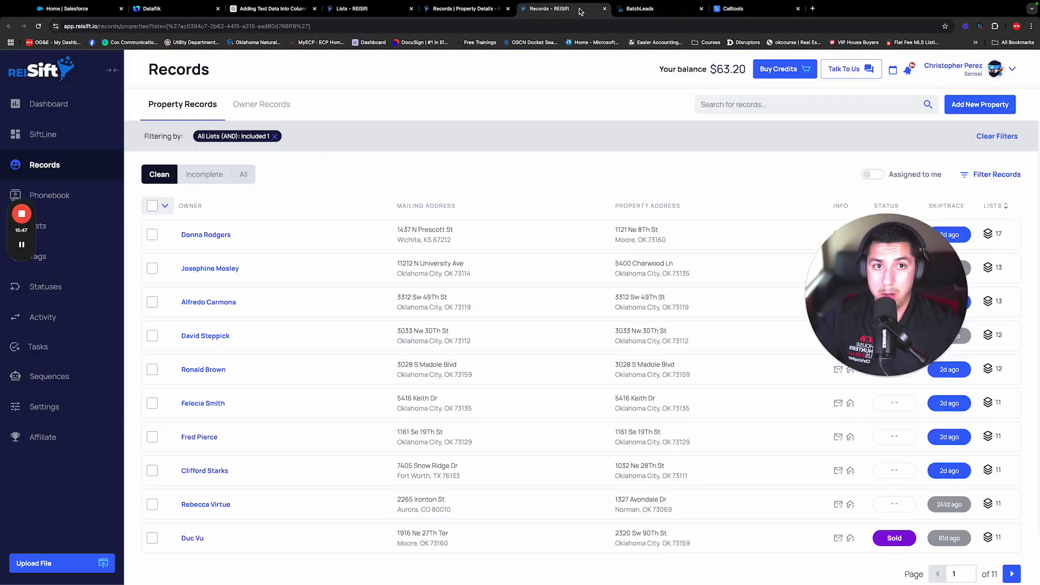
pyautogui.click(739, 12)
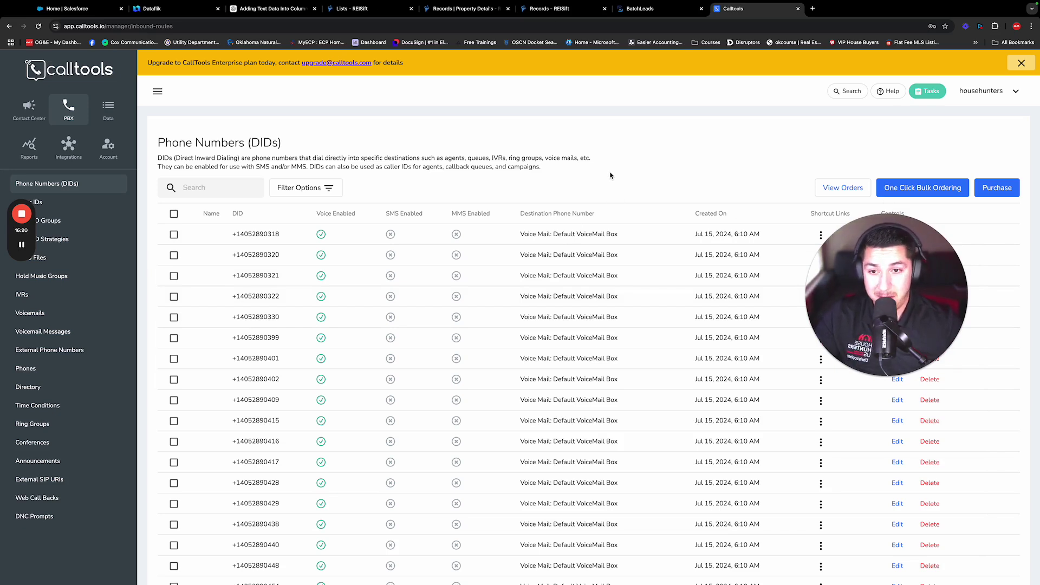
# Switch back to the property details in REISift and close the setup for sending contacts to an integration
pyautogui.click(665, 11)
pyautogui.click(557, 11)
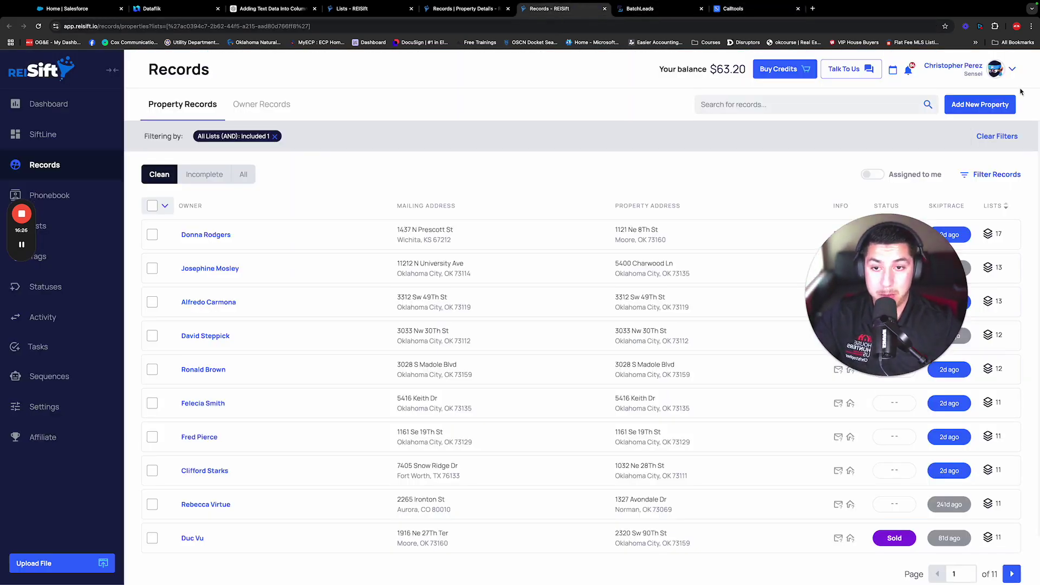
pyautogui.click(467, 9)
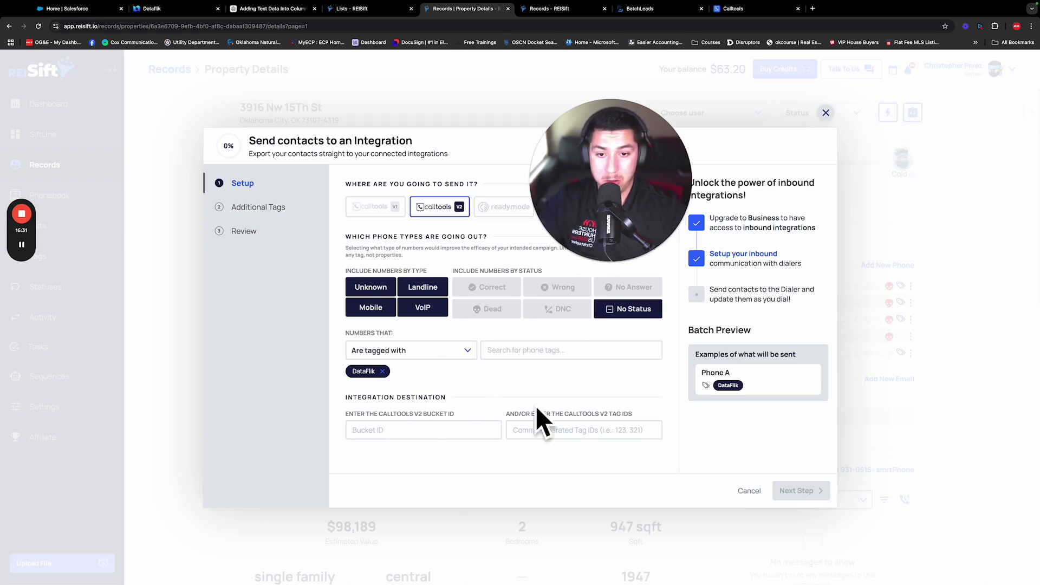
pyautogui.click(129, 209)
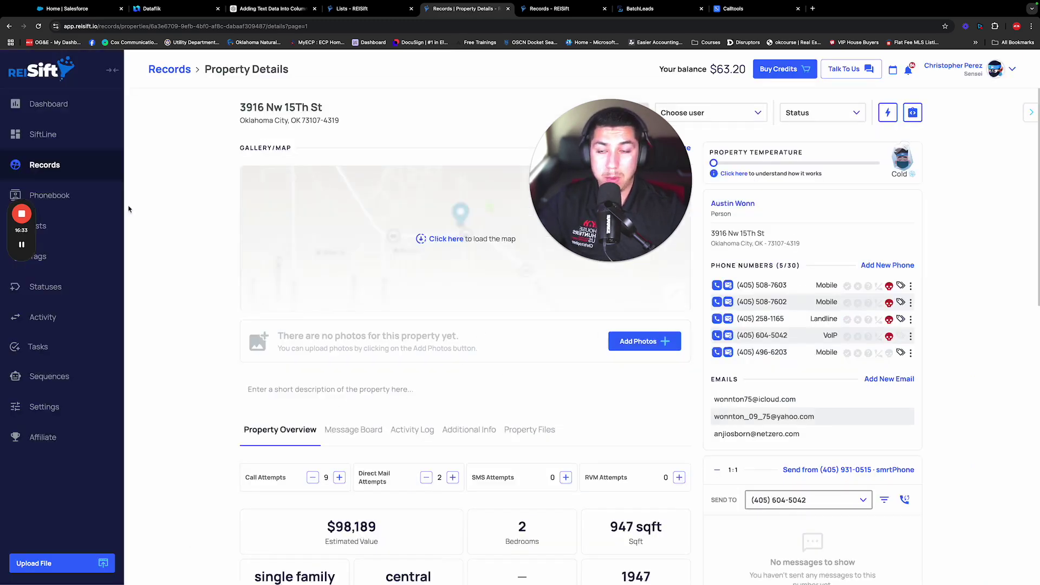
# Show the upload activity and examine the upload breakdown of DataFlik Buy Box List - Oklahoma, OK.csv
pyautogui.click(44, 165)
pyautogui.click(43, 317)
pyautogui.click(302, 109)
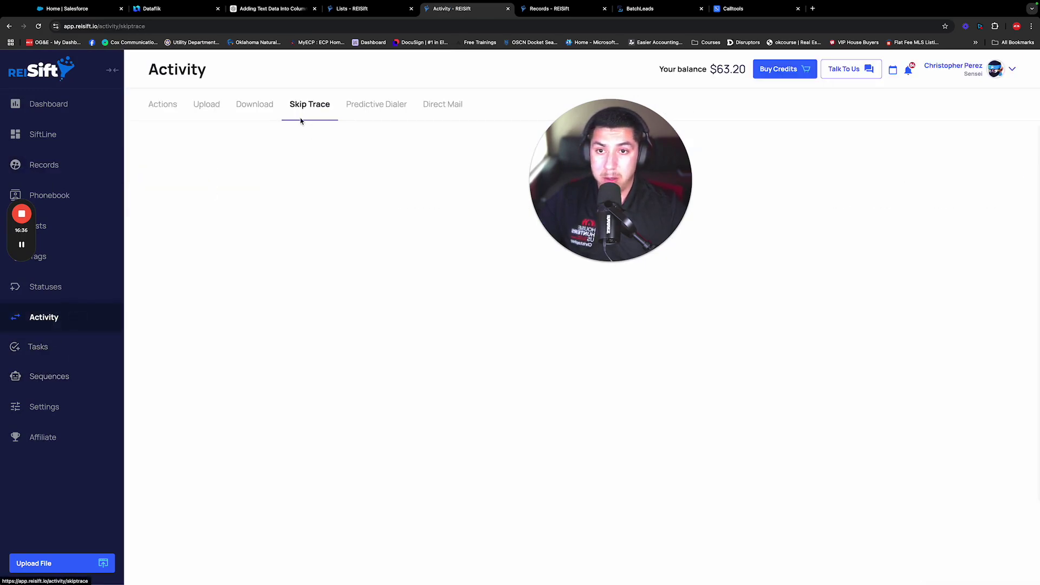
pyautogui.click(400, 108)
pyautogui.click(202, 109)
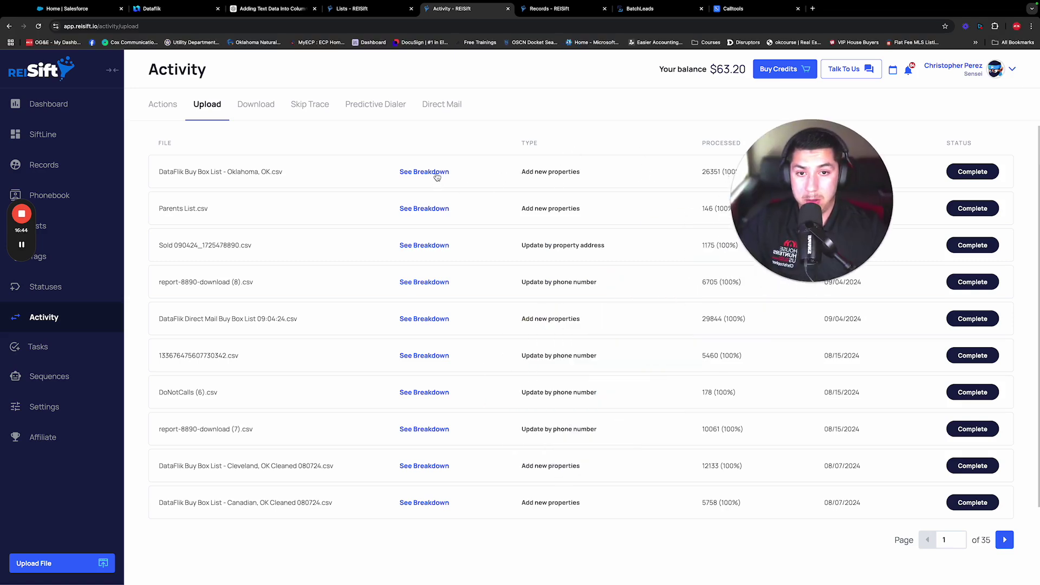
pyautogui.moveTo(440, 172)
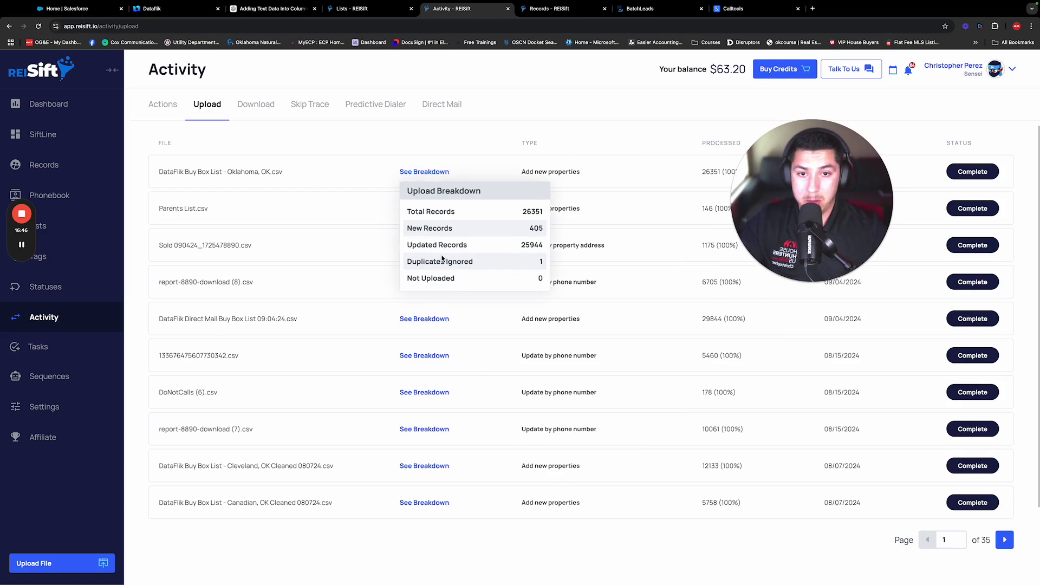
pyautogui.click(534, 228)
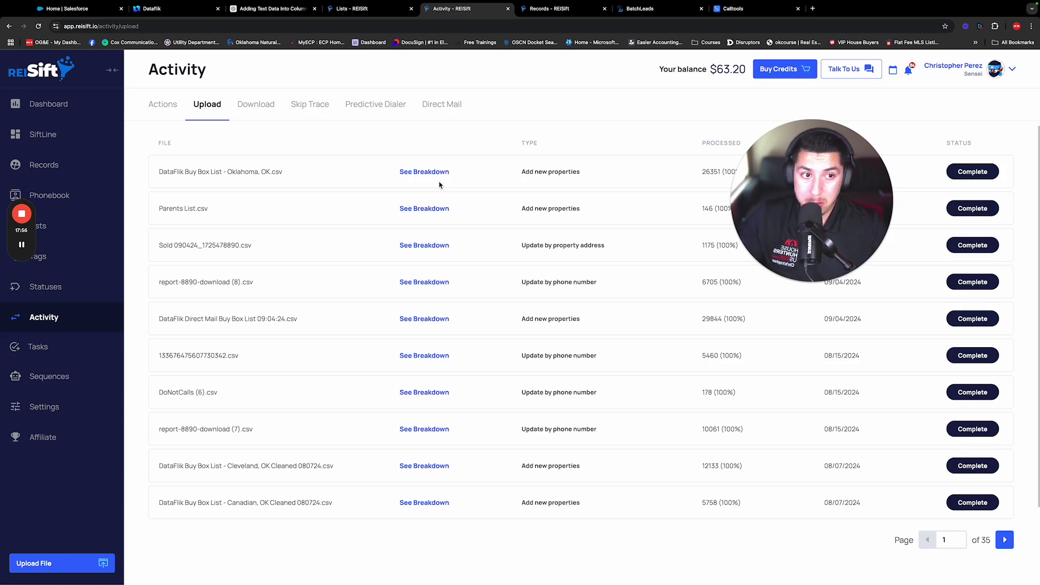
# Start filtering all property records with an All Tags (AND) block set to Include
pyautogui.click(44, 165)
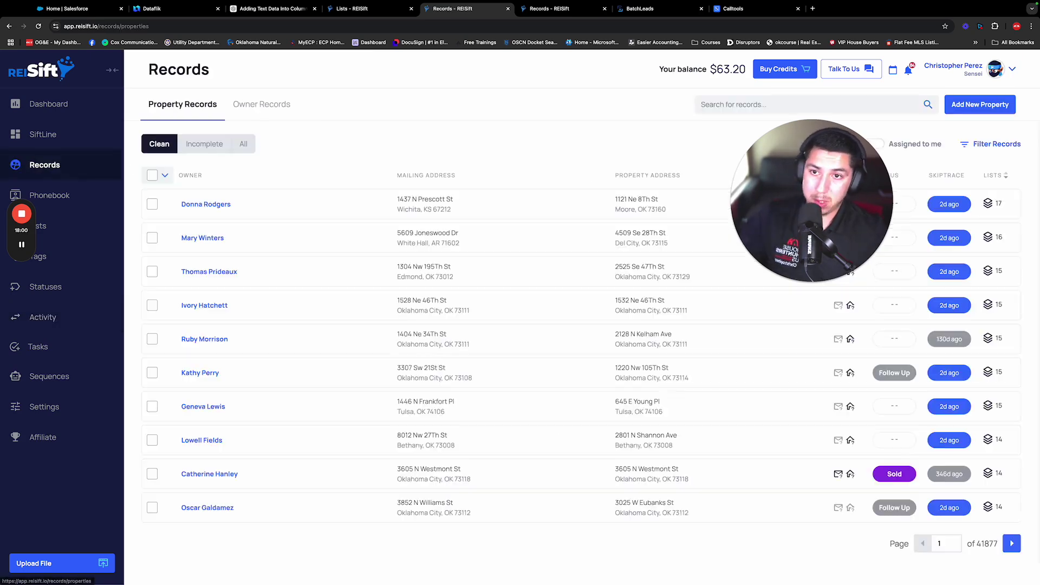
pyautogui.click(991, 144)
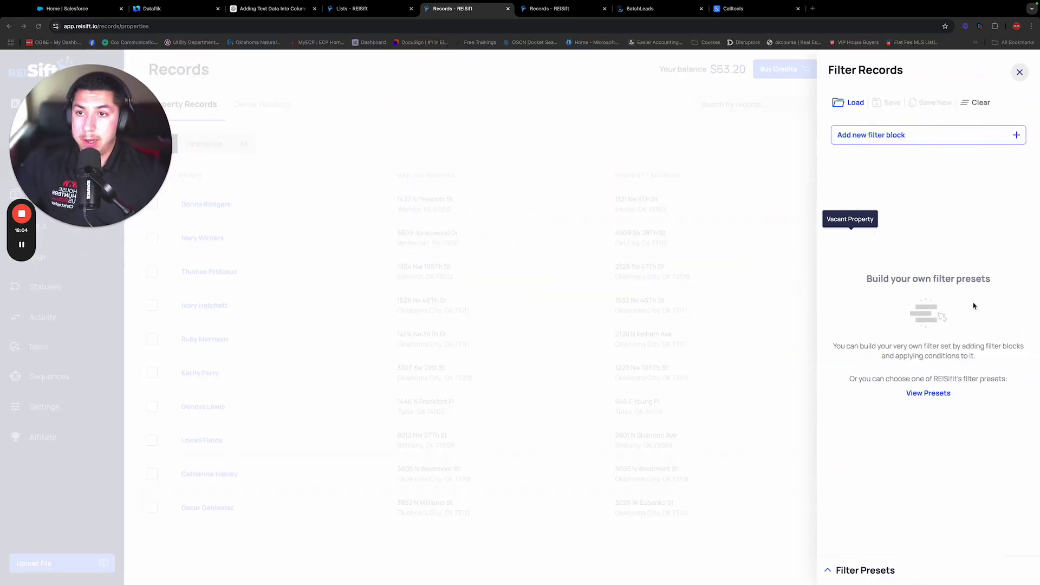
pyautogui.click(975, 140)
pyautogui.write('tags')
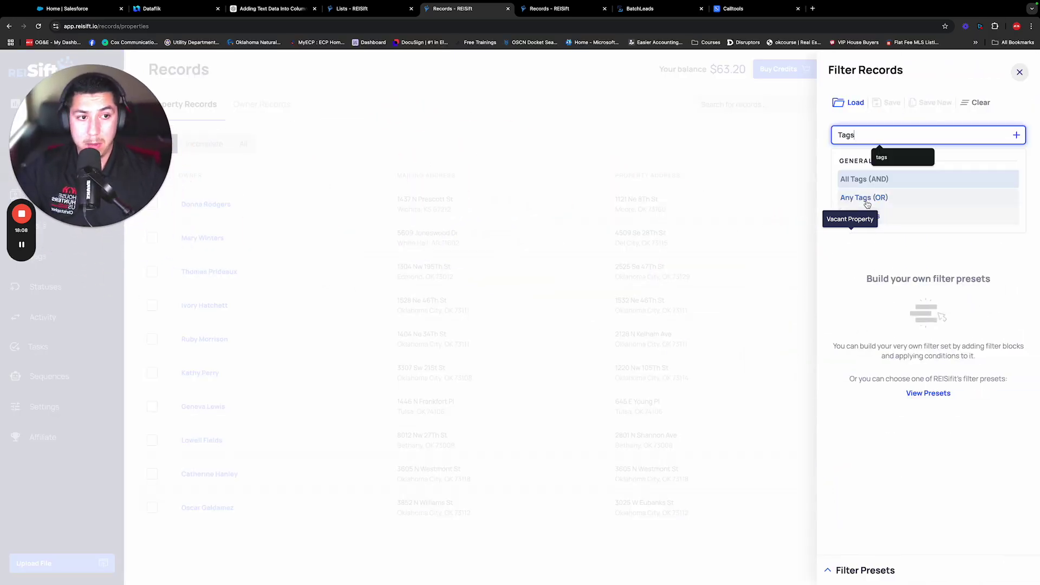
pyautogui.click(850, 179)
pyautogui.click(872, 158)
pyautogui.click(954, 153)
# Add the tag DataFlik Cleaned 09/06/2024 to the tag filter and apply it to the records
pyautogui.write('DataFlik C;')
pyautogui.press('ctrl+super+space')
pyautogui.write('e')
pyautogui.press('Escape')
pyautogui.press('BackSpace')
pyautogui.press('BackSpace')
pyautogui.write('lean')
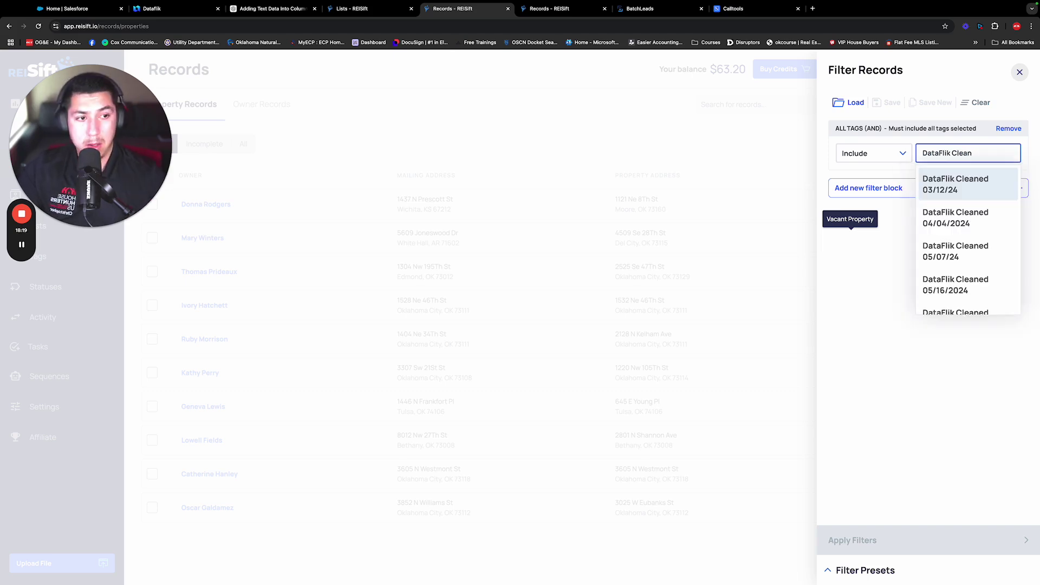
pyautogui.scroll(-3, 985, 225)
pyautogui.click(942, 296)
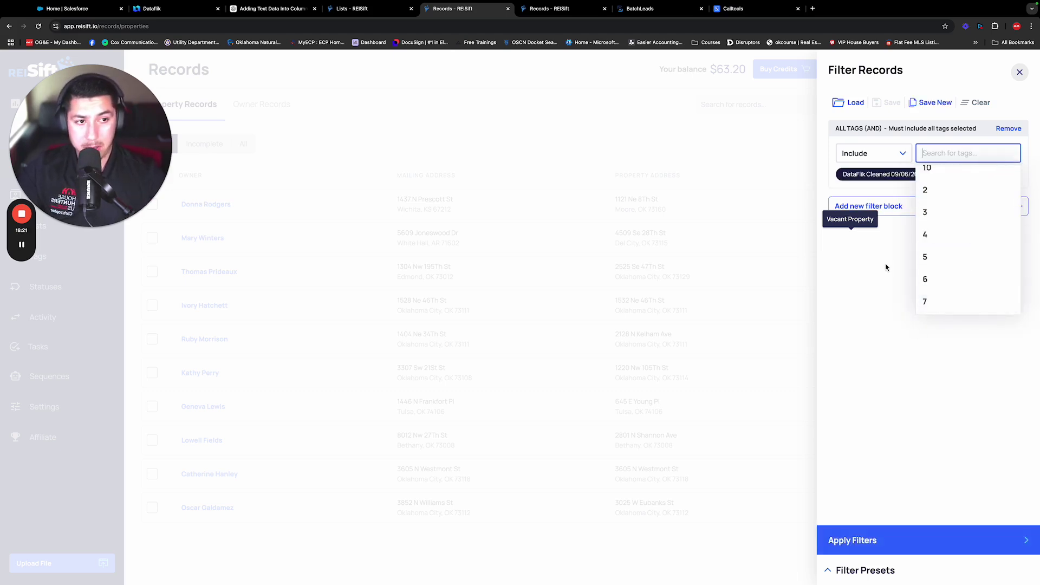
pyautogui.click(881, 399)
pyautogui.click(893, 539)
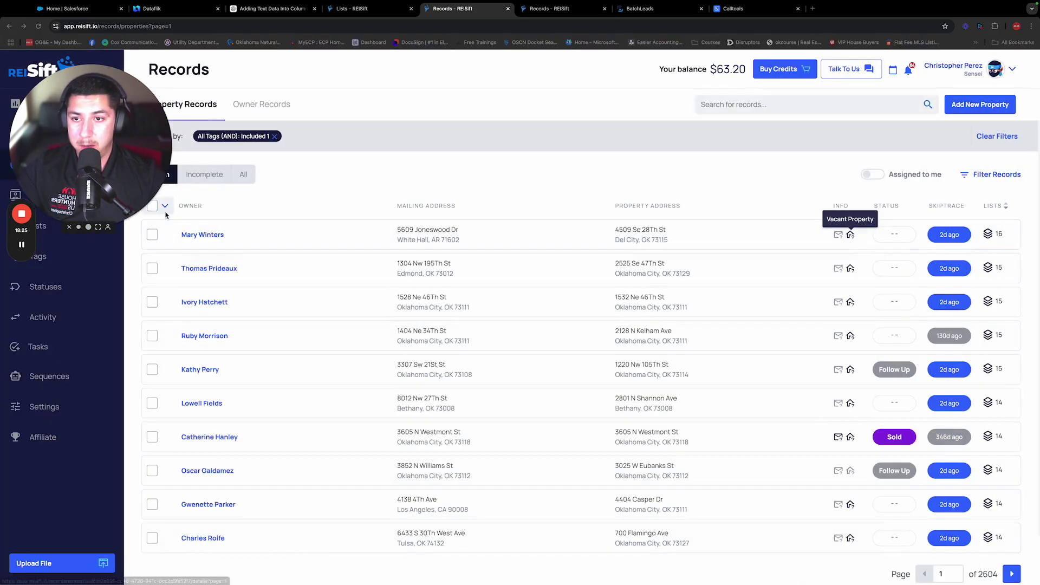
# Check how many of the tag-filtered records can be selected in total and look over the results
pyautogui.click(165, 206)
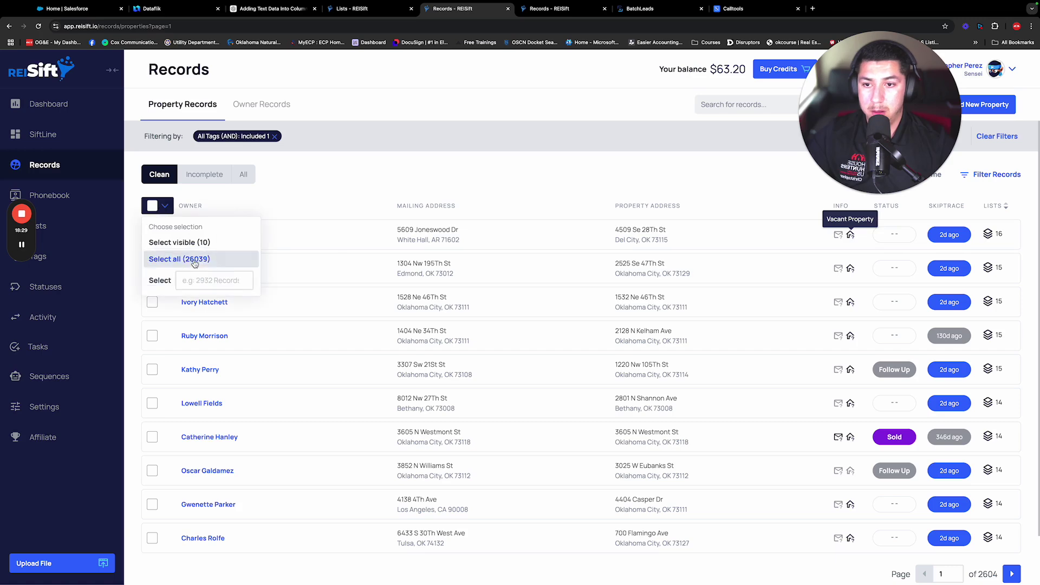
pyautogui.click(400, 179)
pyautogui.scroll(-2, 400, 179)
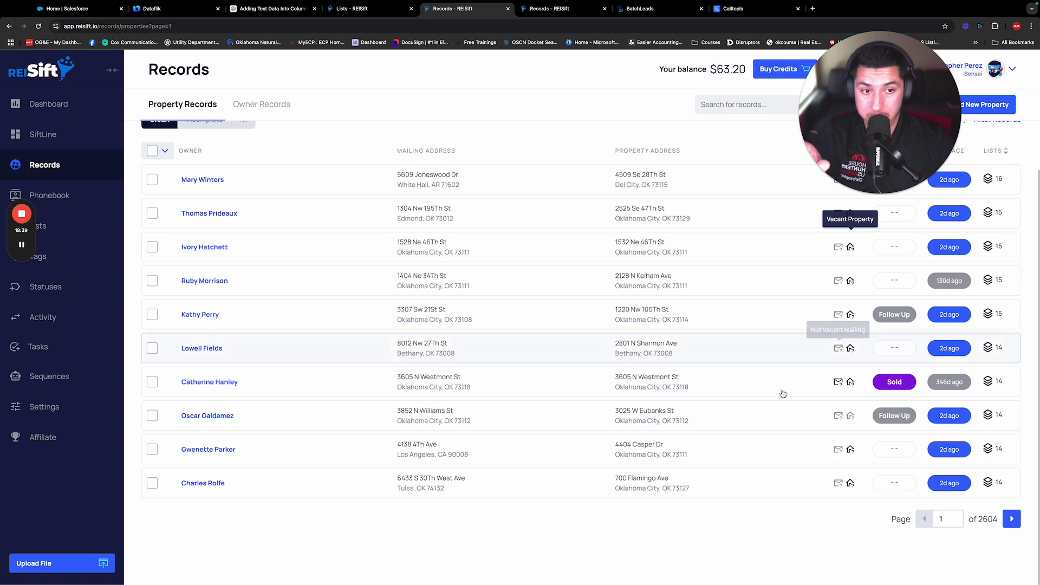
pyautogui.moveTo(877, 107); pyautogui.dragTo(89, 123)
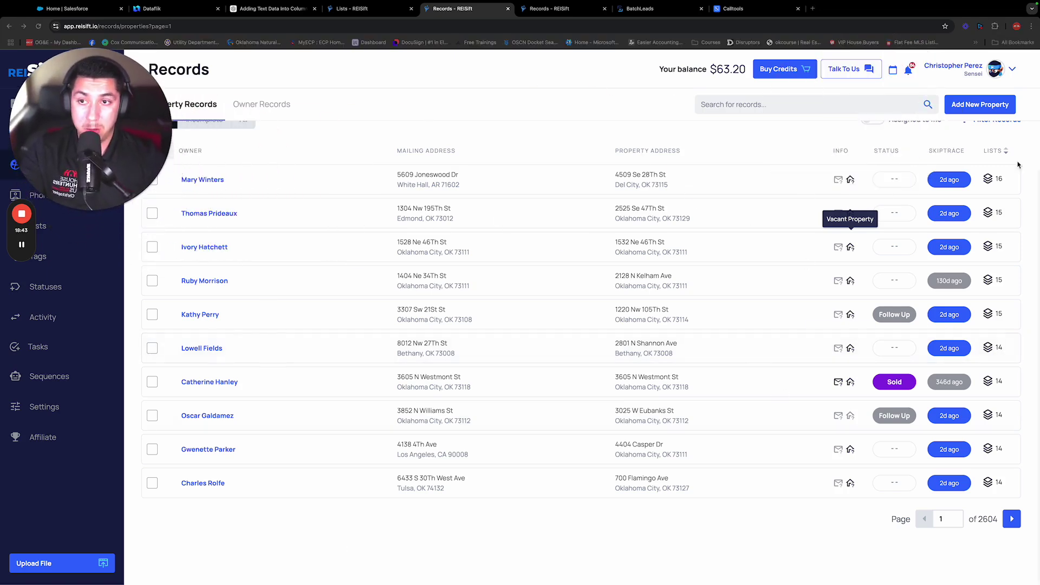
pyautogui.scroll(1, 1019, 162)
# Load the DM-Cleaned filter preset from the Direct Mail List folder and apply it to the records
pyautogui.click(988, 176)
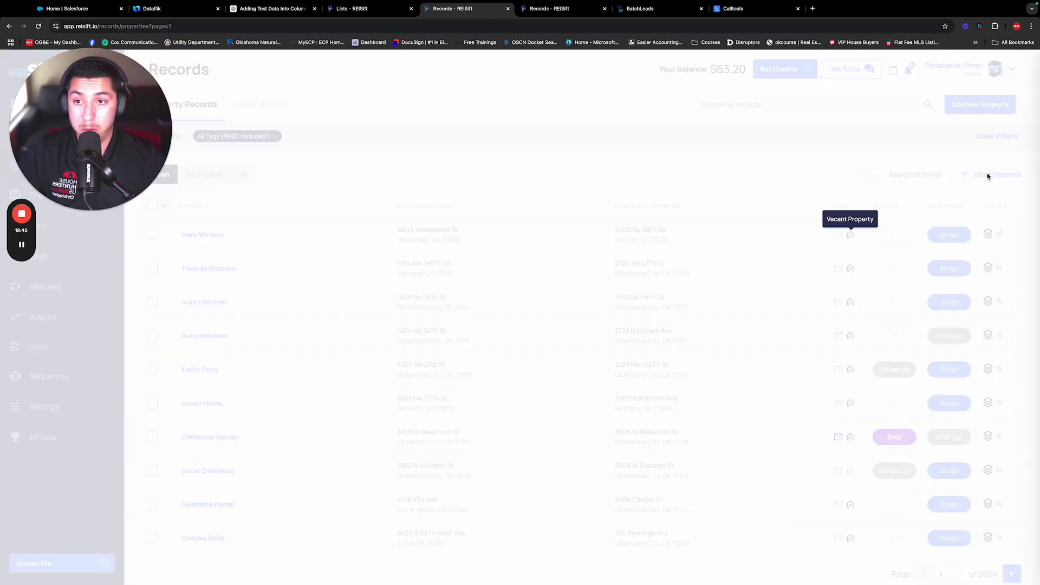
pyautogui.click(864, 570)
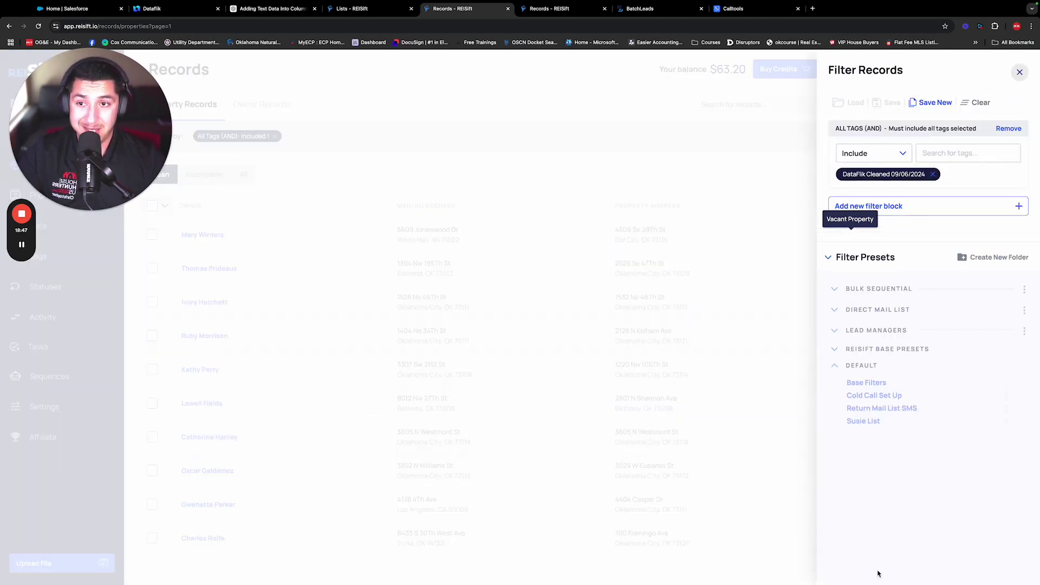
pyautogui.click(865, 318)
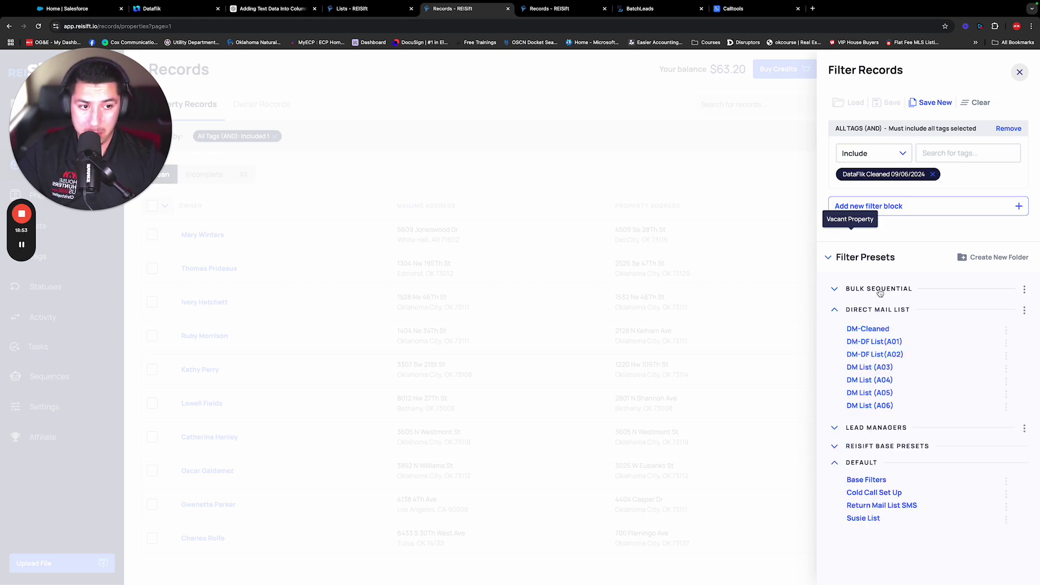
pyautogui.click(869, 330)
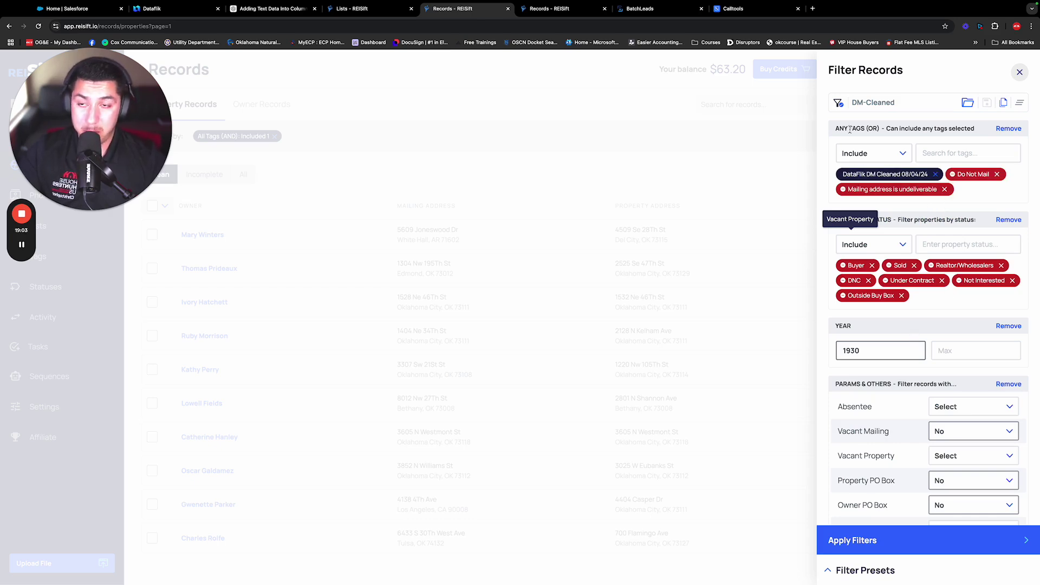
pyautogui.click(910, 540)
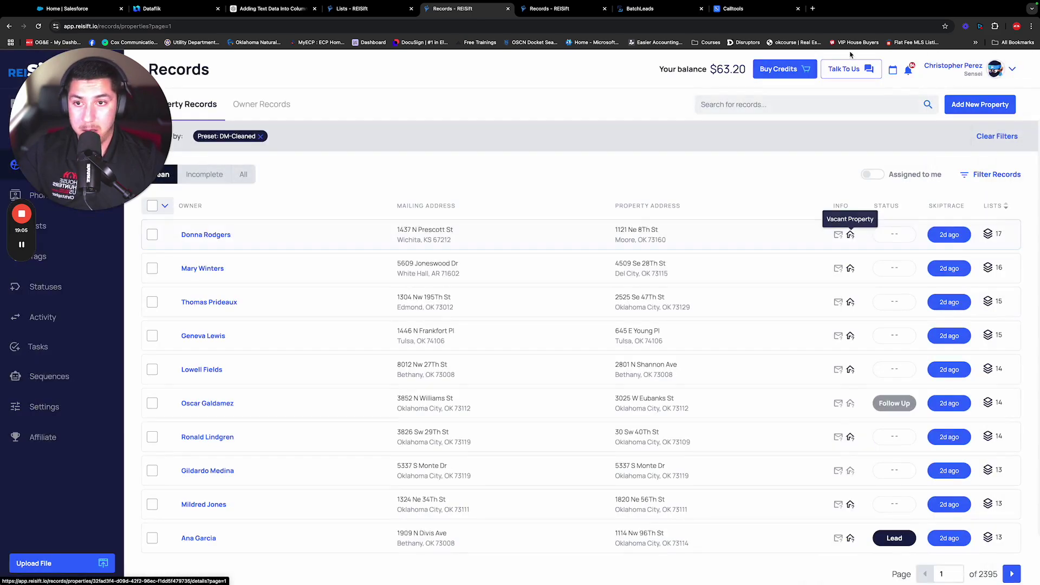
# Replace the DataFlik DM Cleaned 08/04/24 tag with DataFlik DM Cleaned 09/04/24 in the Any Tags (OR) filter and apply it
pyautogui.click(993, 175)
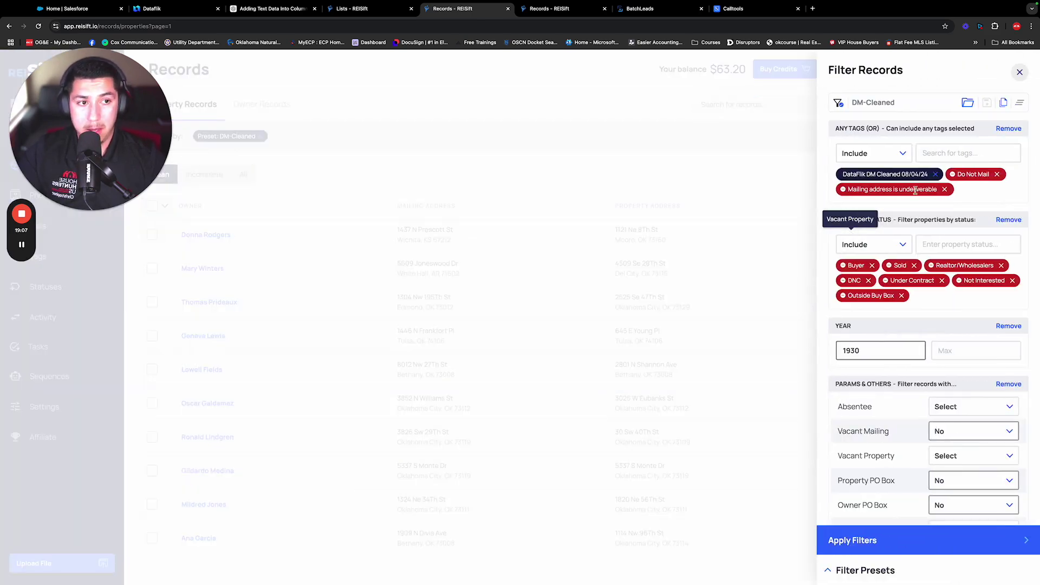
pyautogui.moveTo(901, 174); pyautogui.dragTo(826, 176)
pyautogui.hotkey('ctrl', 'c')
pyautogui.click(950, 154)
pyautogui.hotkey('ctrl', 'v')
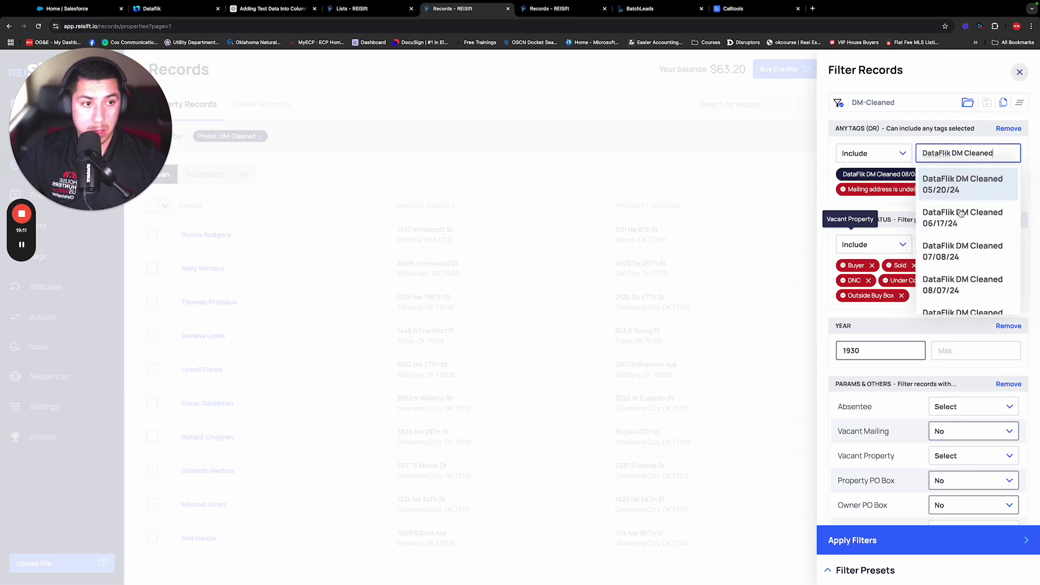
pyautogui.click(964, 234)
pyautogui.click(891, 201)
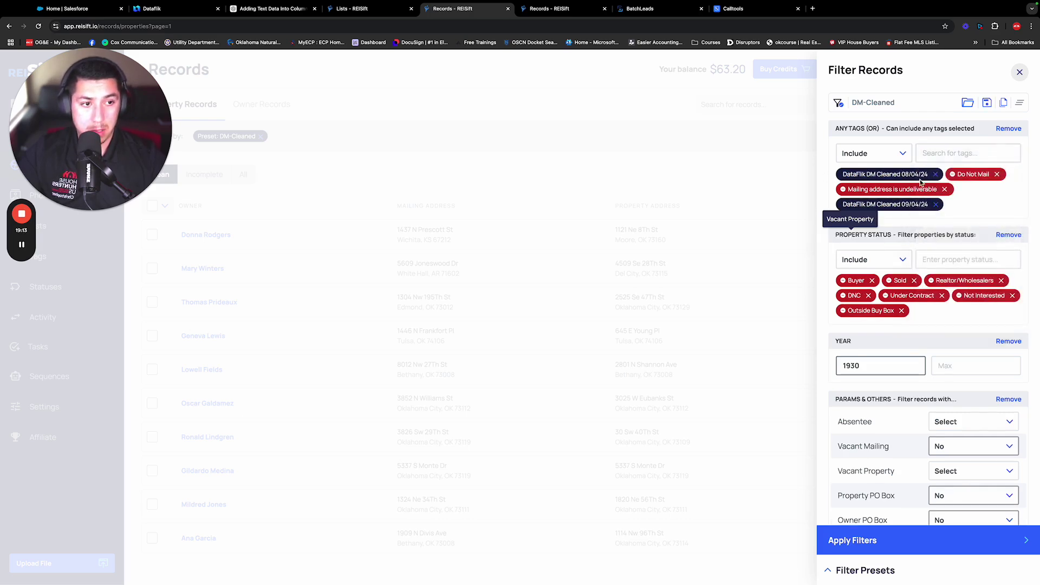
pyautogui.click(935, 174)
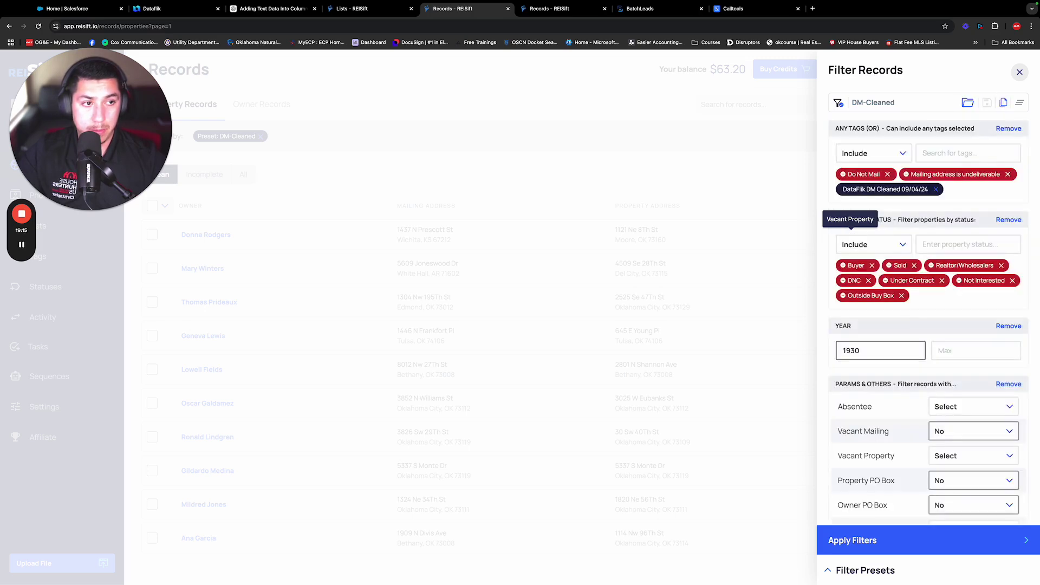
pyautogui.click(879, 541)
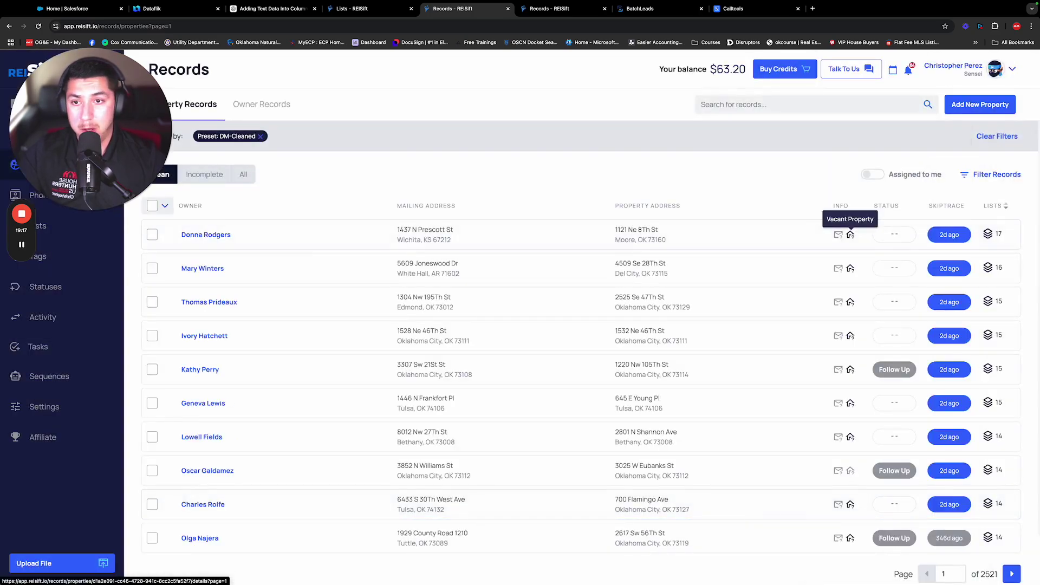
# Review the tags in the applied DM-Cleaned filter and start a property search by address
pyautogui.click(984, 175)
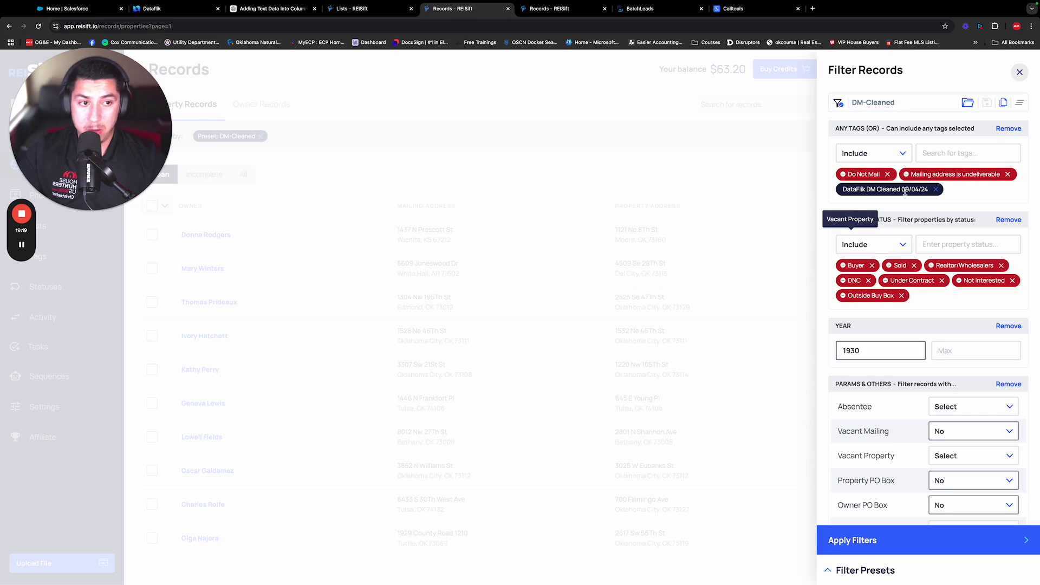
pyautogui.click(541, 237)
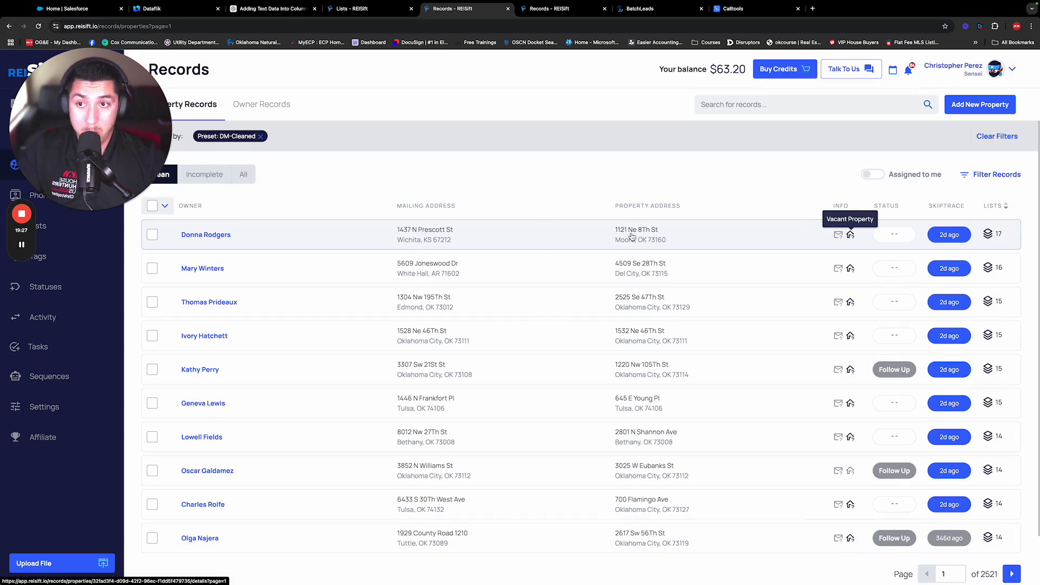
pyautogui.click(748, 105)
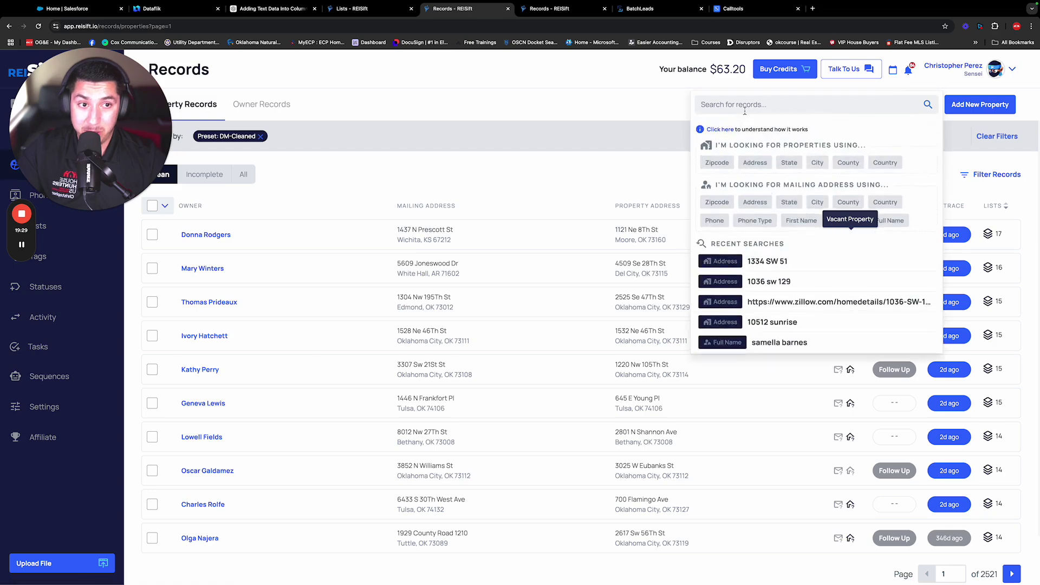
pyautogui.click(755, 163)
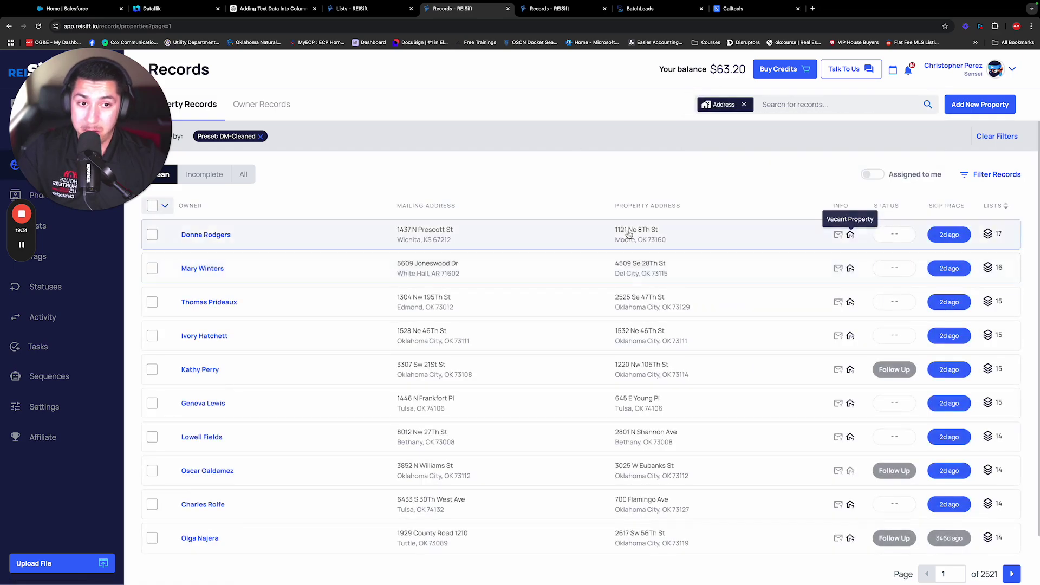
# Open the first property record, search its tags for "und", and return to the records list
pyautogui.click(653, 234)
pyautogui.scroll(-15, 659, 237)
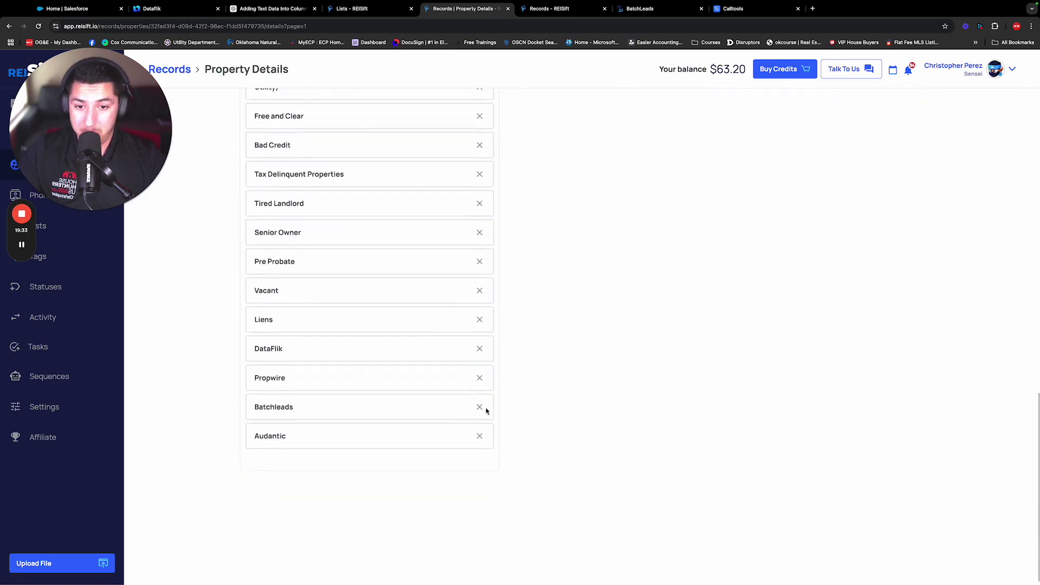
pyautogui.scroll(5, 482, 414)
pyautogui.click(425, 193)
pyautogui.click(350, 221)
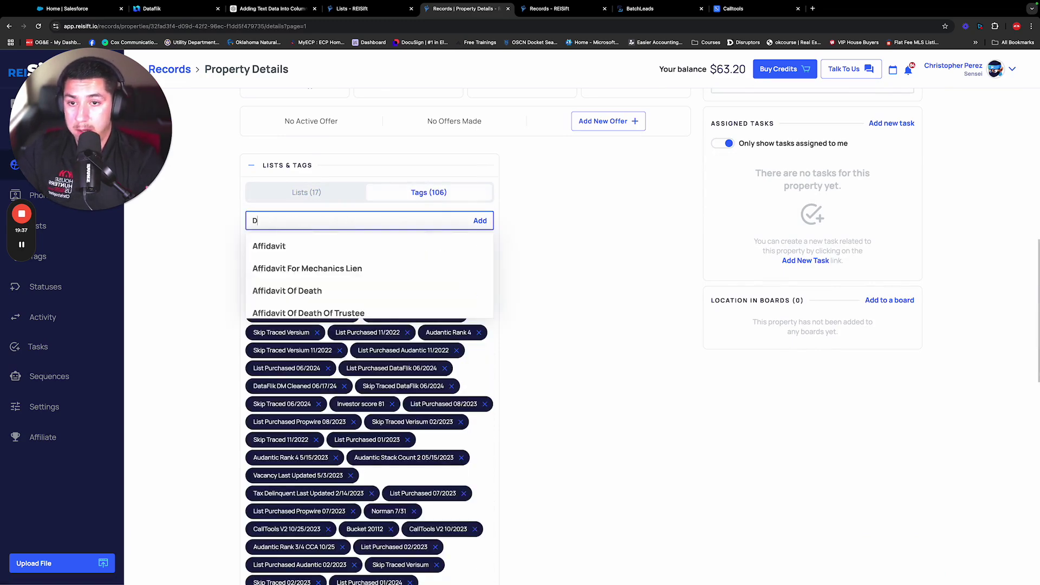
pyautogui.write('un')
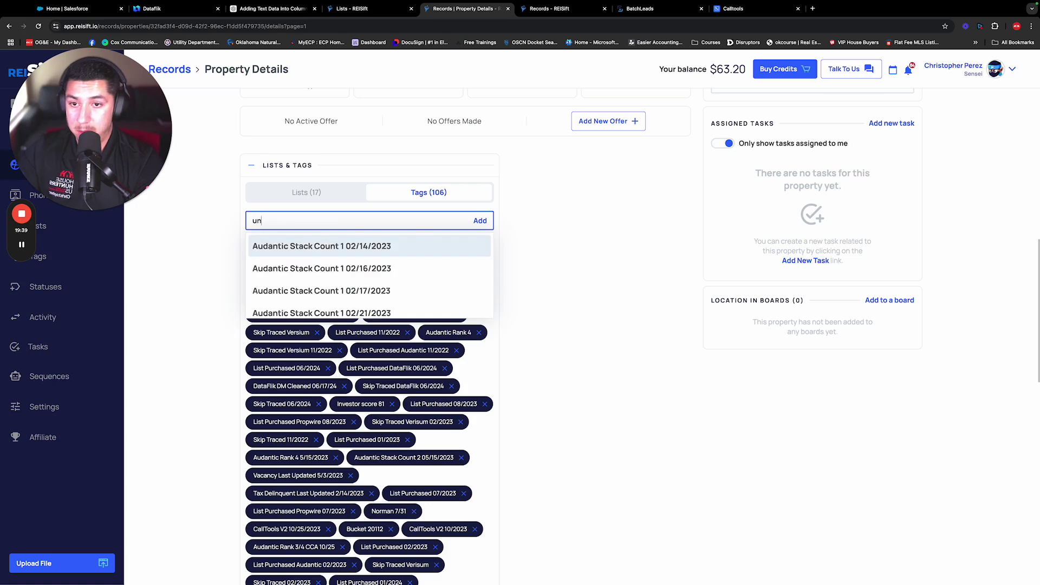
pyautogui.write('d')
pyautogui.scroll(5, 357, 257)
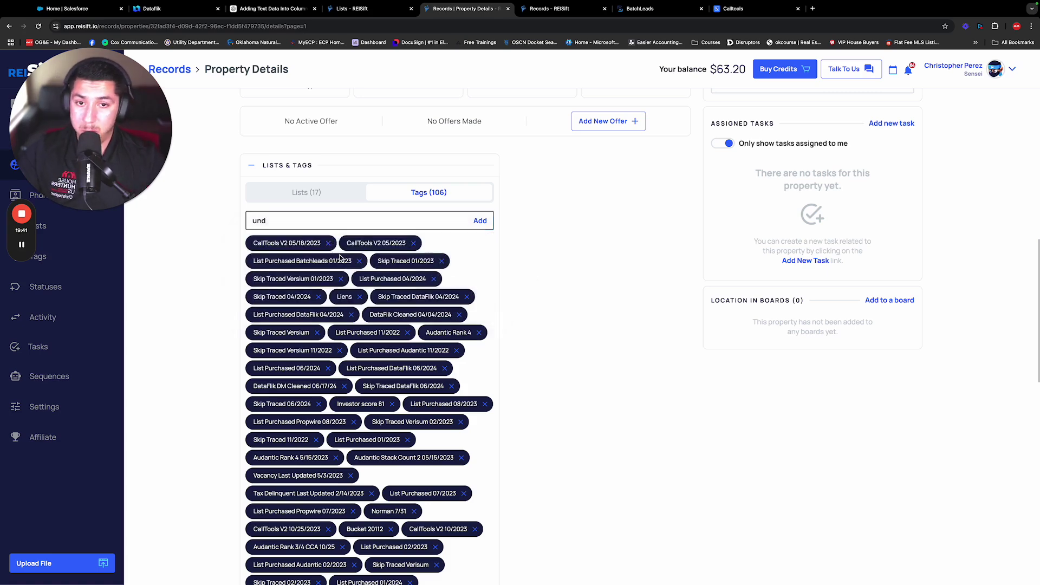
pyautogui.click(9, 26)
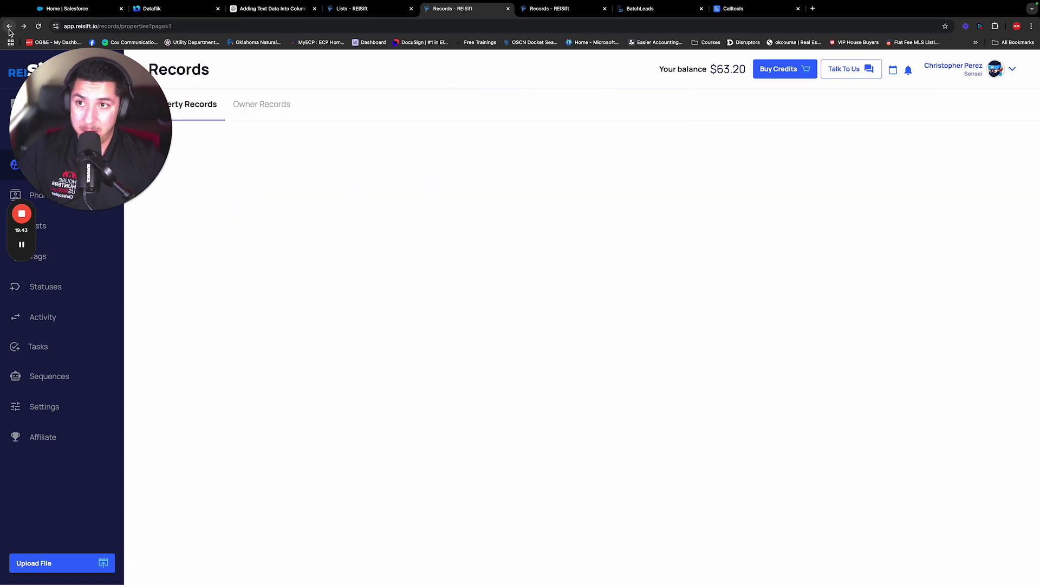
# Try the Do not include condition on the Any Tags (OR) block, review the excluded mailing tags, and close the filter without applying it
pyautogui.click(996, 175)
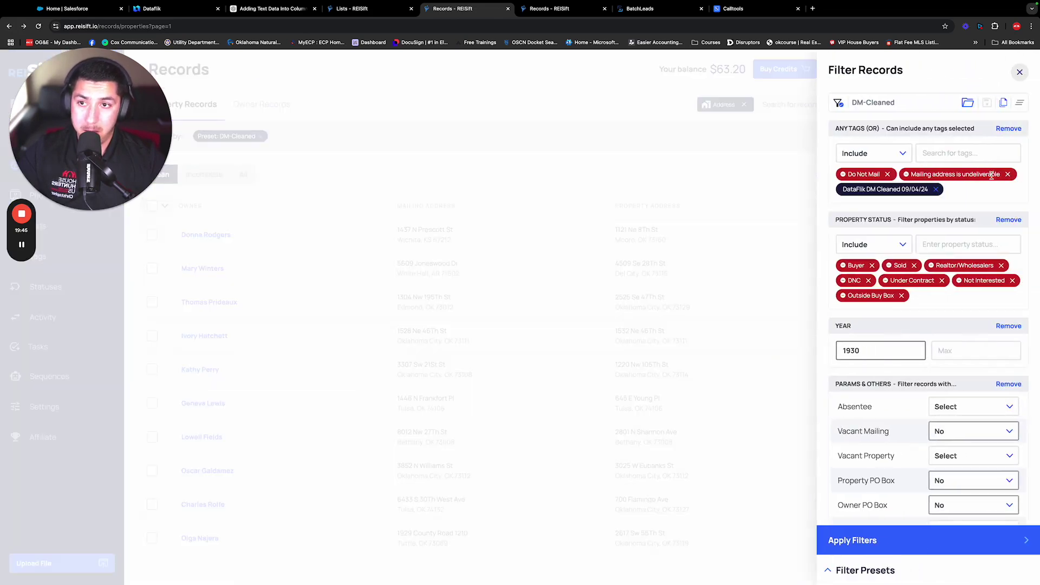
pyautogui.click(867, 153)
pyautogui.click(867, 199)
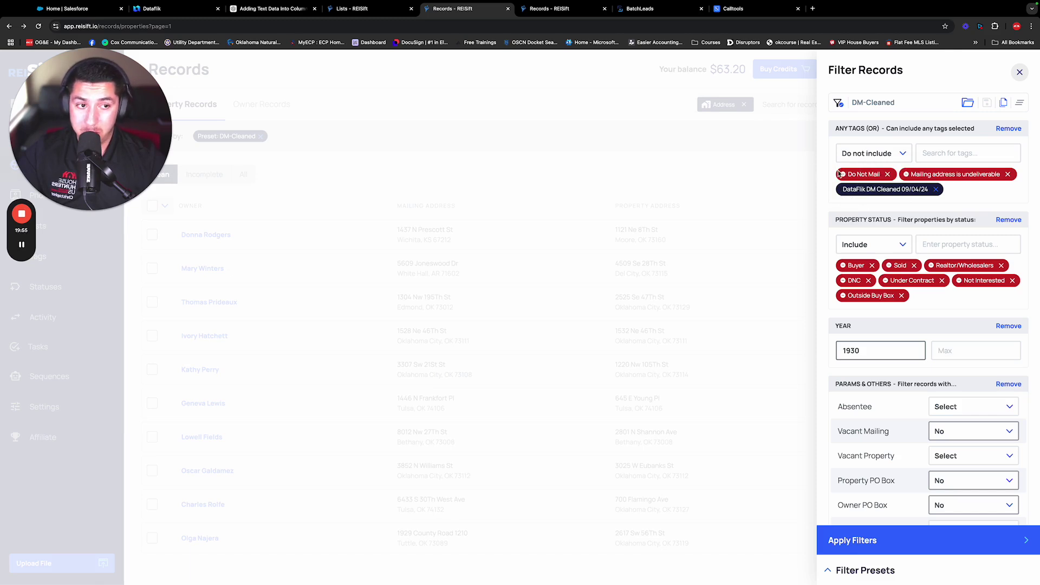
pyautogui.moveTo(852, 175); pyautogui.dragTo(930, 177)
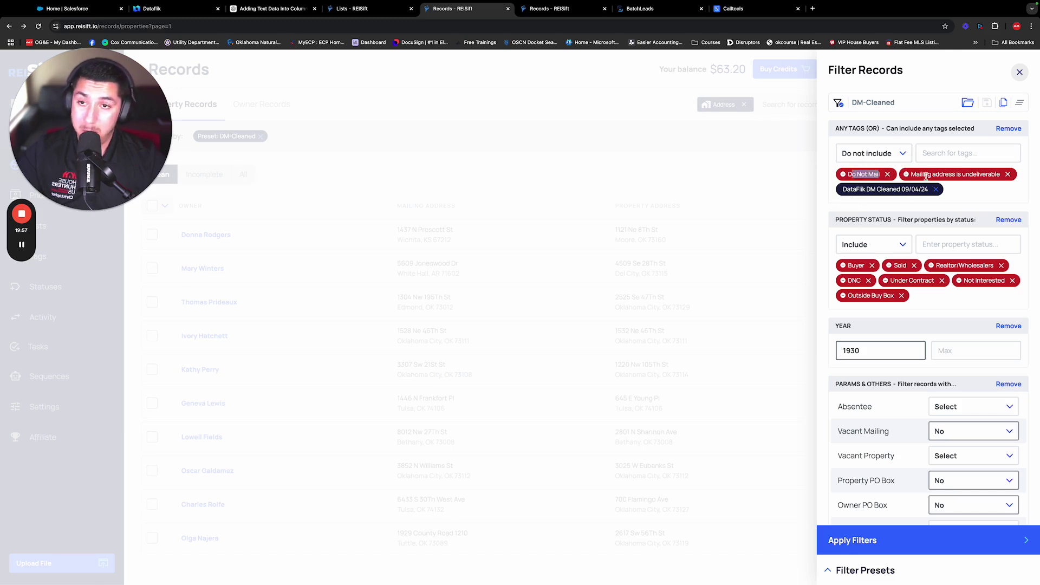
pyautogui.click(963, 179)
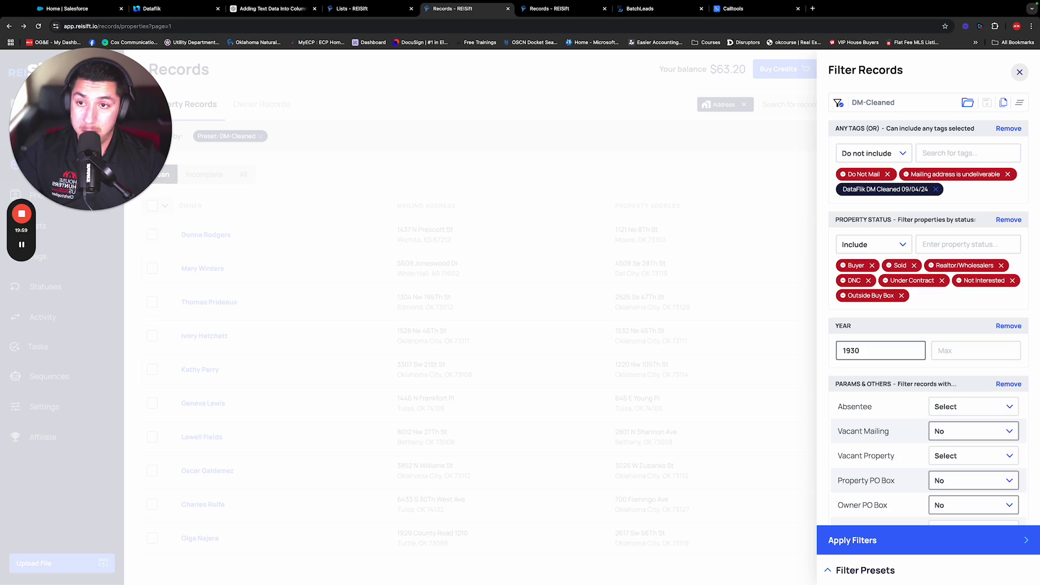
pyautogui.click(708, 167)
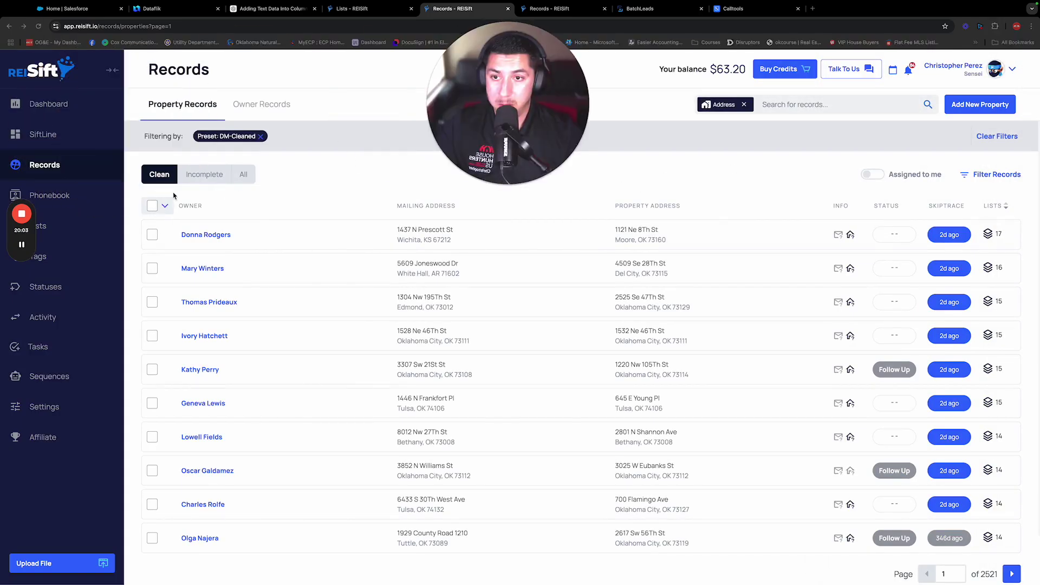
# Check the selectable record total, remove the Do Not Mail and Mailing address is undeliverable tags from the filter, and apply it
pyautogui.click(163, 206)
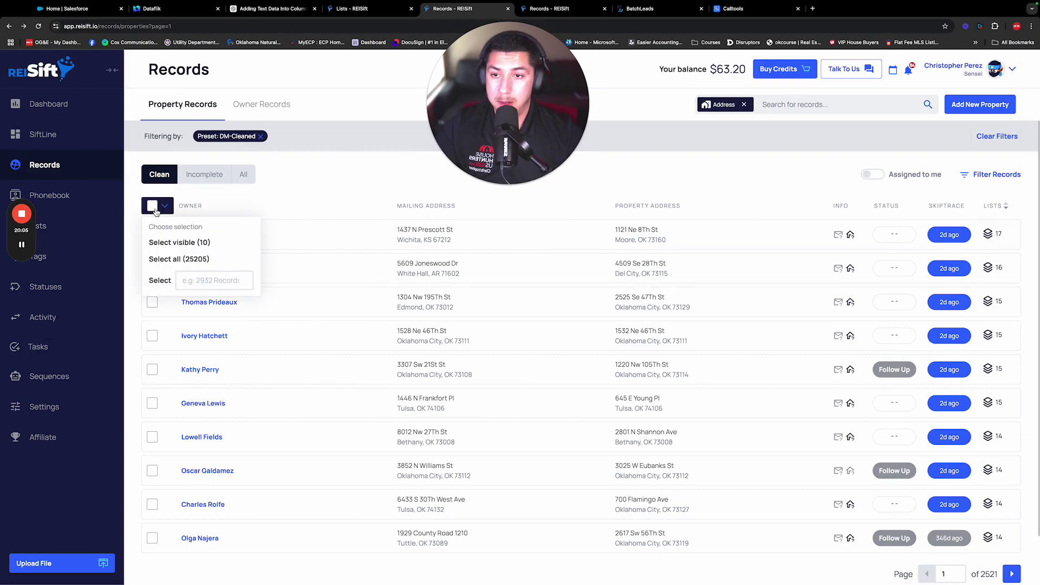
pyautogui.click(972, 175)
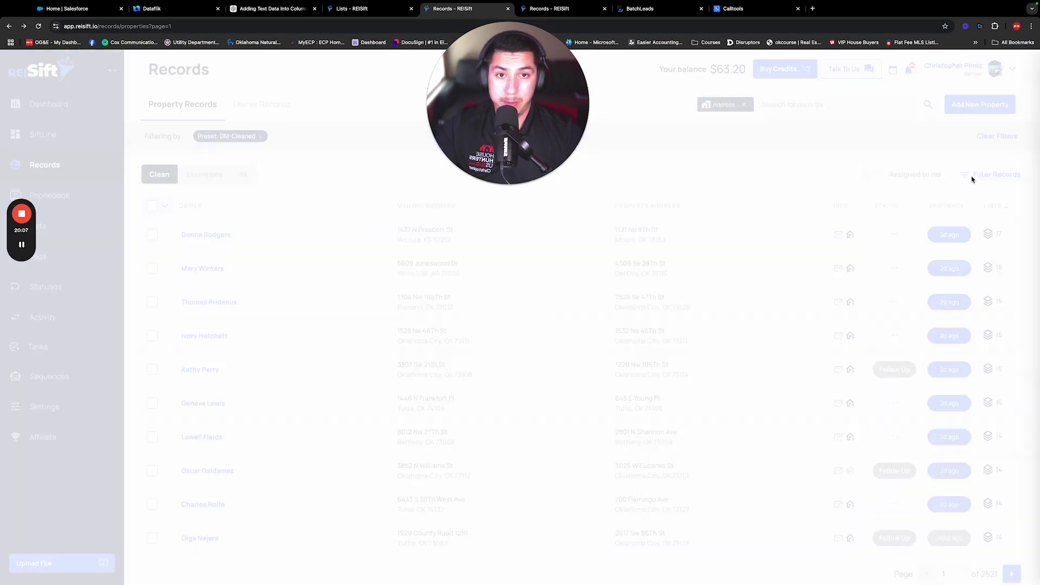
pyautogui.click(887, 174)
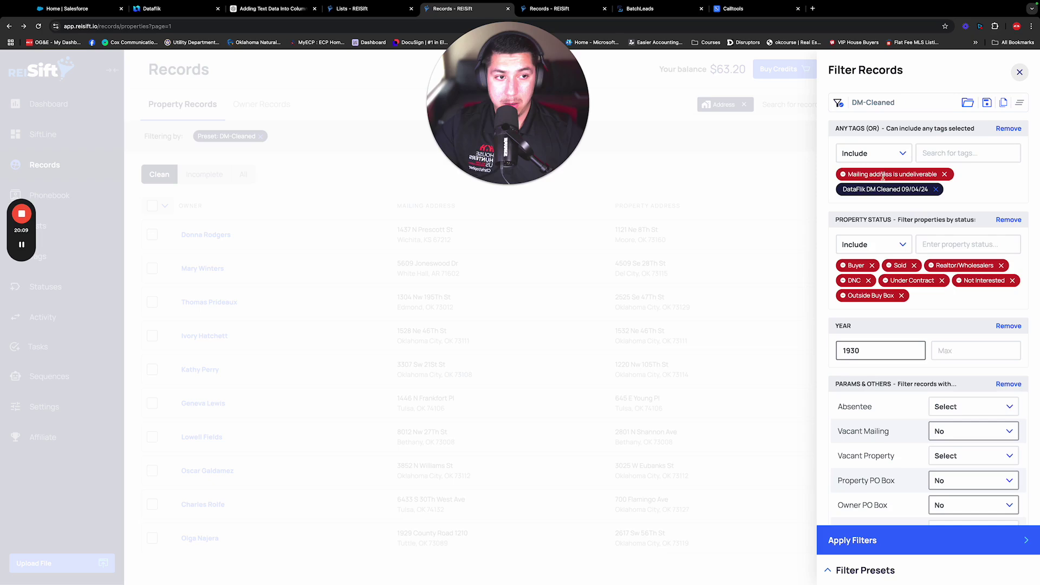
pyautogui.click(944, 174)
pyautogui.click(866, 539)
# Review the remaining filter blocks, reapply the filter, and check how many records can be selected in total
pyautogui.click(989, 176)
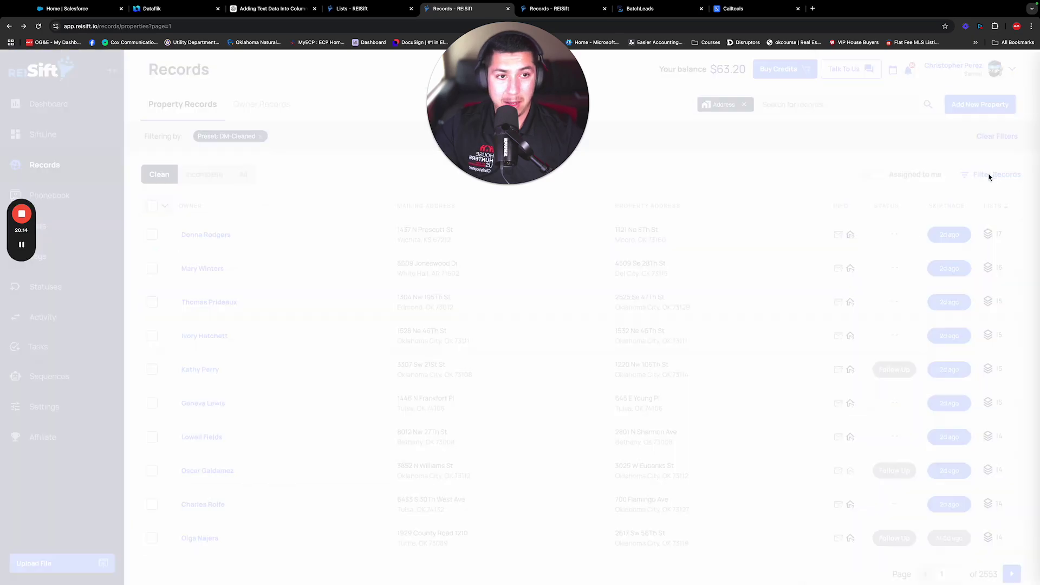
pyautogui.scroll(-1, 956, 216)
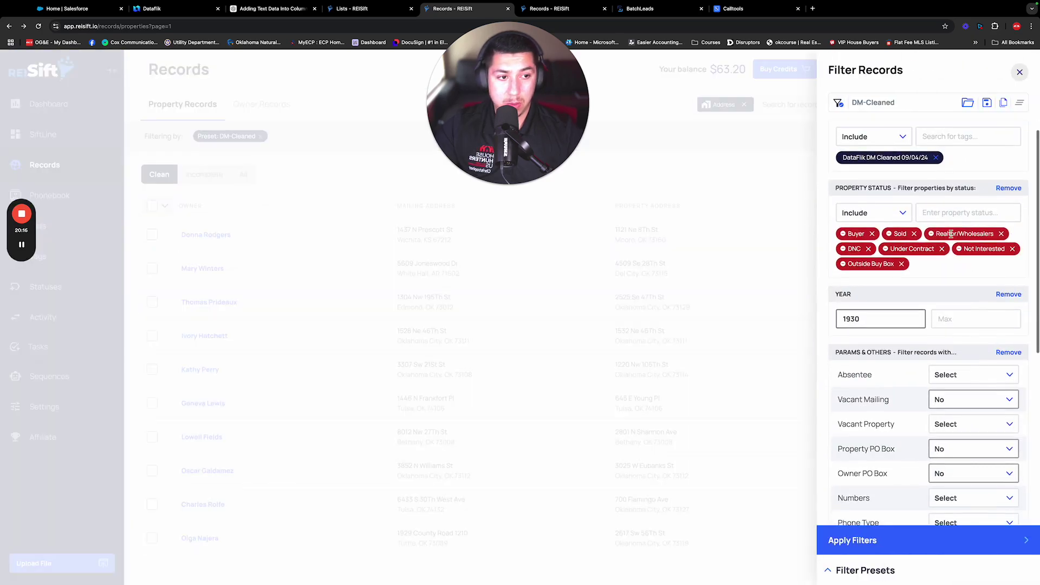
pyautogui.scroll(-4, 923, 268)
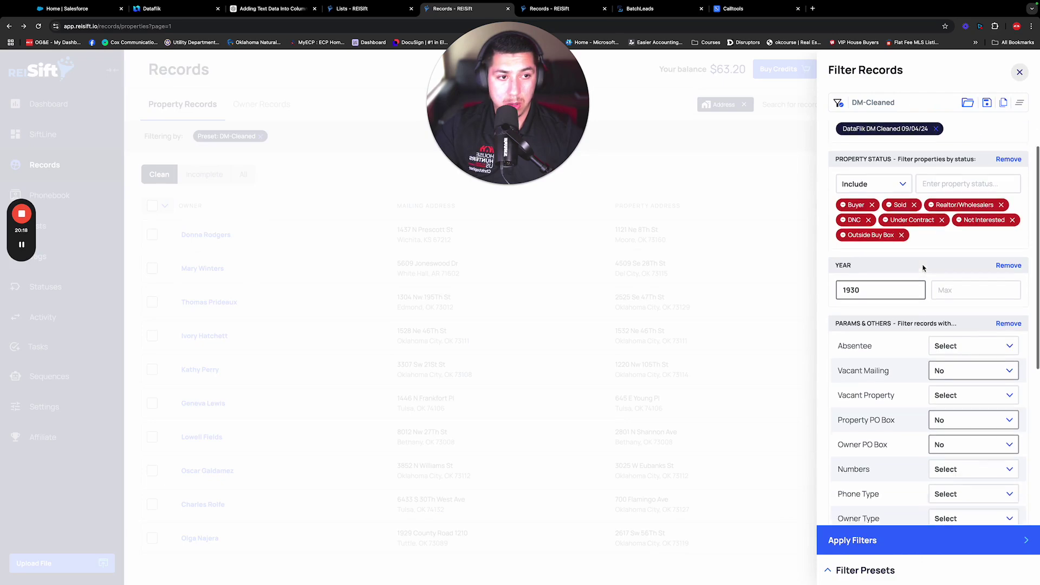
pyautogui.scroll(4, 923, 268)
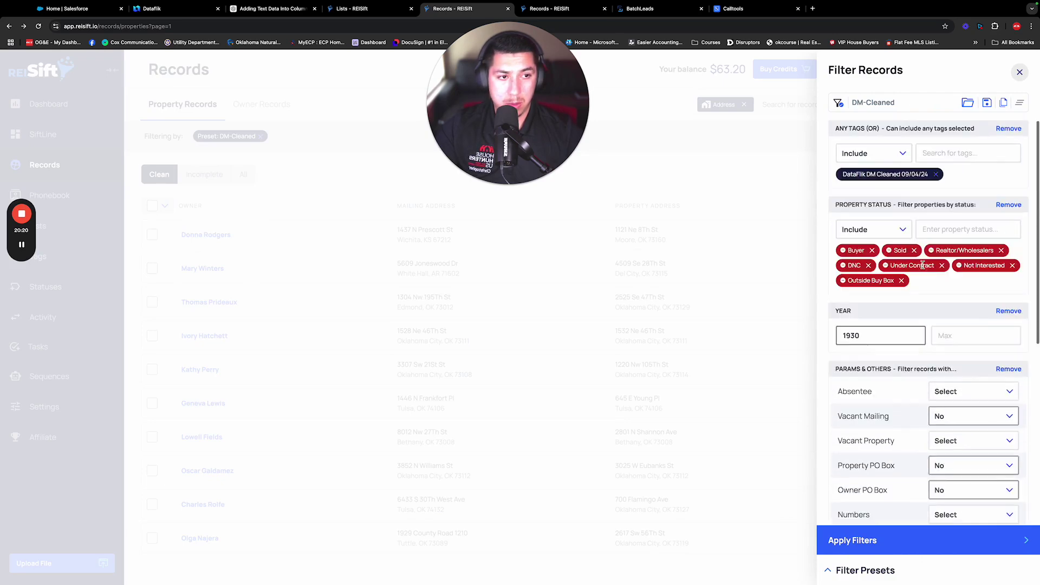
pyautogui.click(873, 540)
pyautogui.click(165, 205)
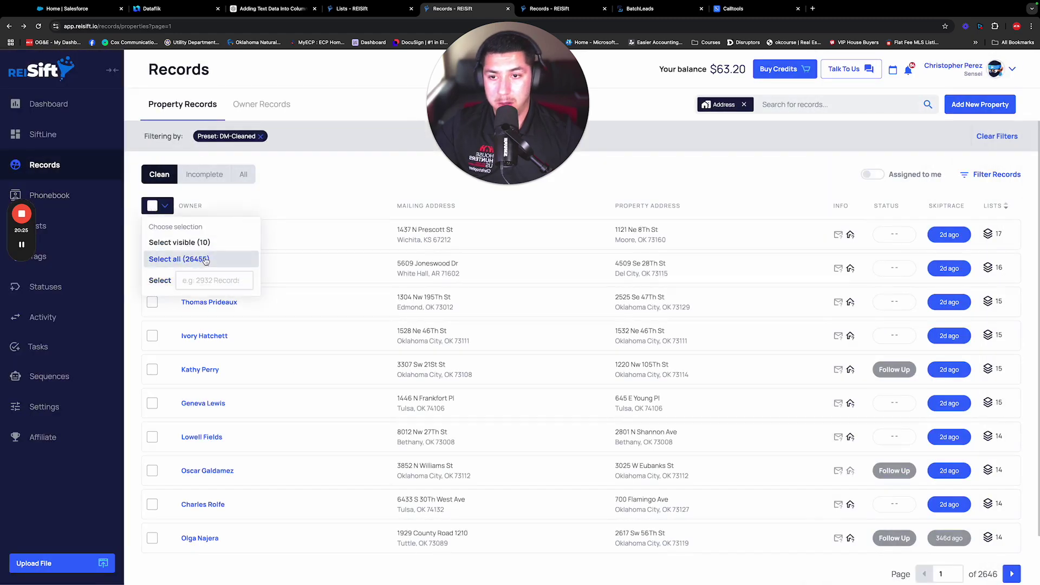
pyautogui.click(760, 172)
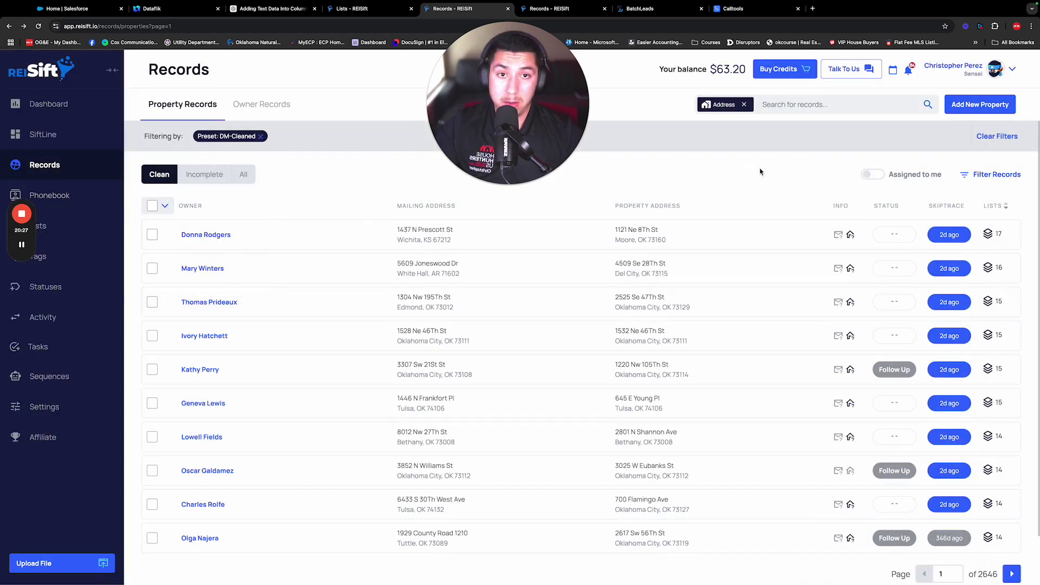
# Replace the DataFlik DM Cleaned 09/04/24 tag with Do Not Mail as the included tag in the filter and apply it
pyautogui.click(981, 174)
pyautogui.click(947, 154)
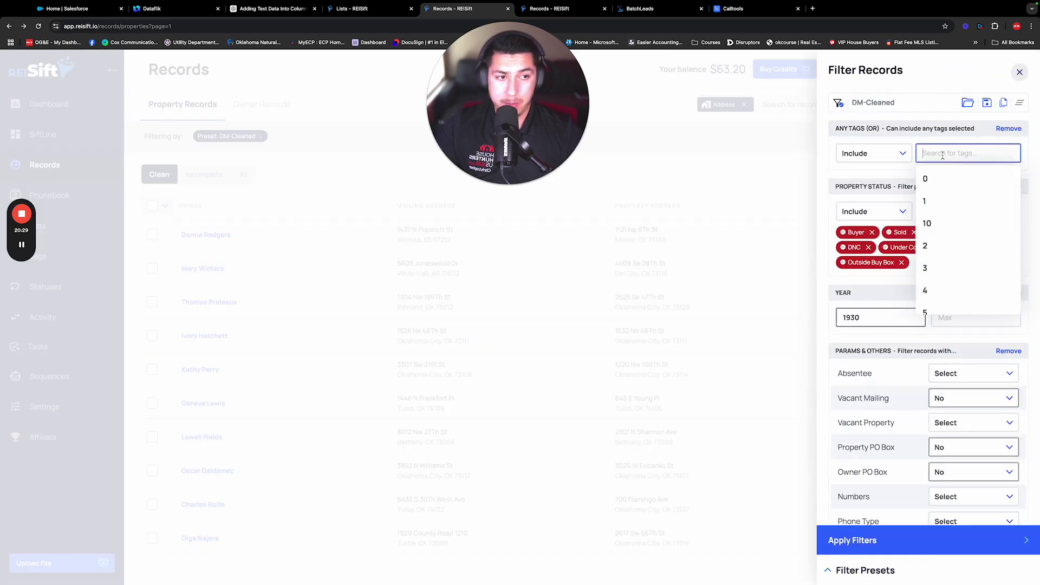
pyautogui.write('do')
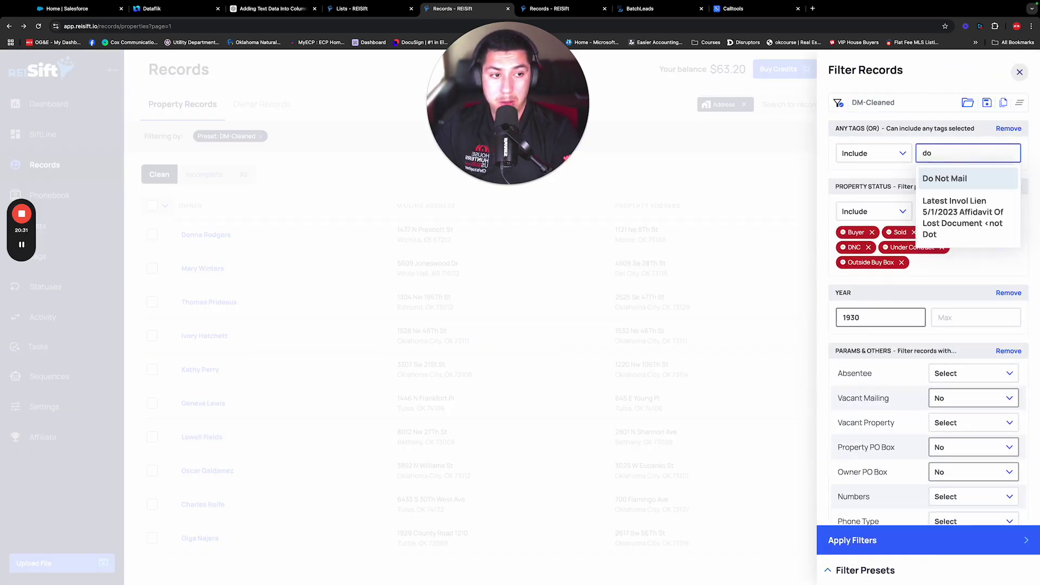
pyautogui.press('BackSpace')
pyautogui.press('BackSpace')
pyautogui.write('do')
pyautogui.press('Return')
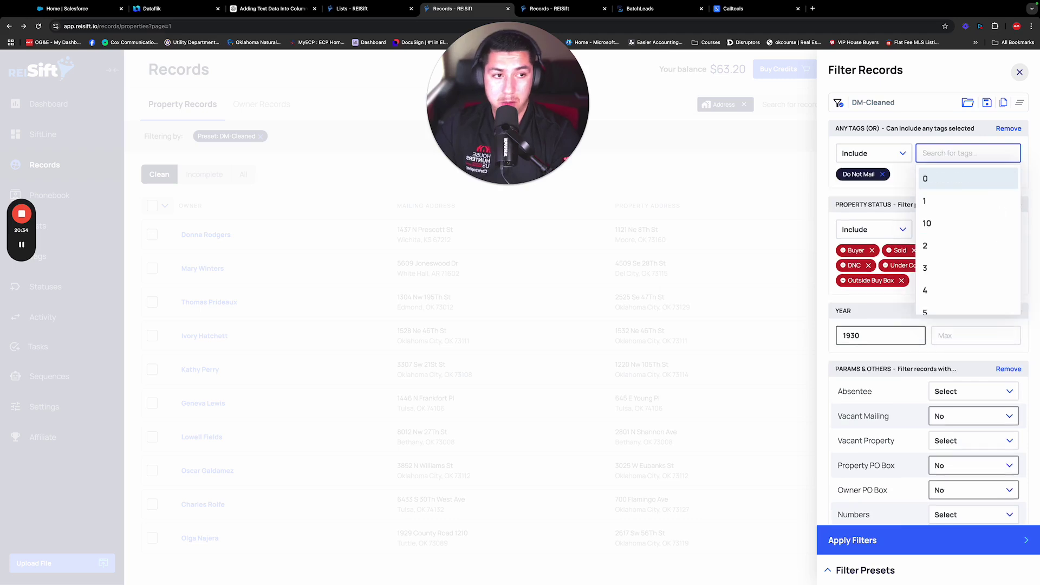
pyautogui.click(735, 224)
pyautogui.click(921, 540)
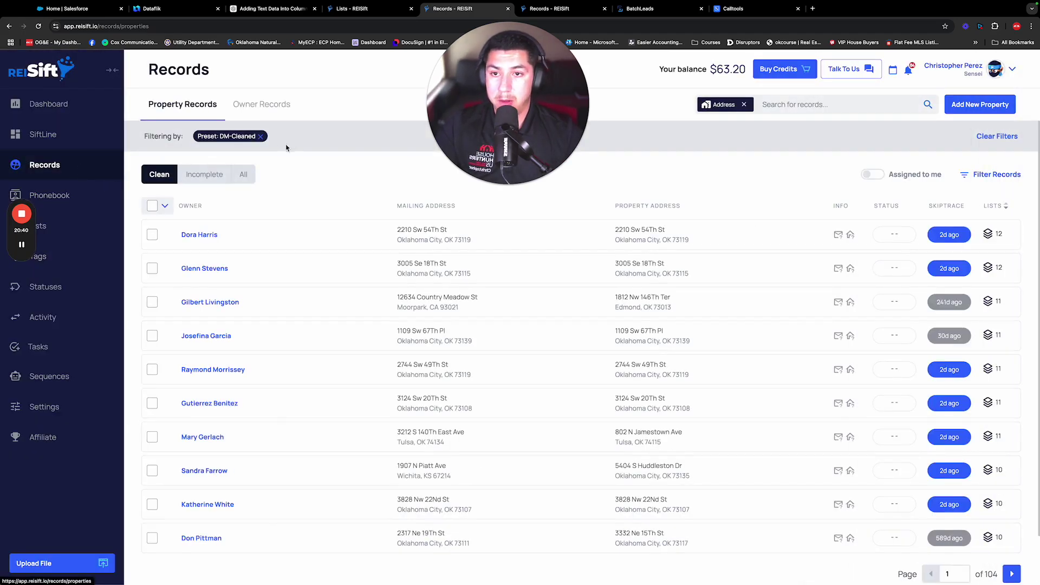
# Clear the DM-Cleaned preset and start a new filter with an All Tags (AND) block
pyautogui.click(261, 137)
pyautogui.click(980, 147)
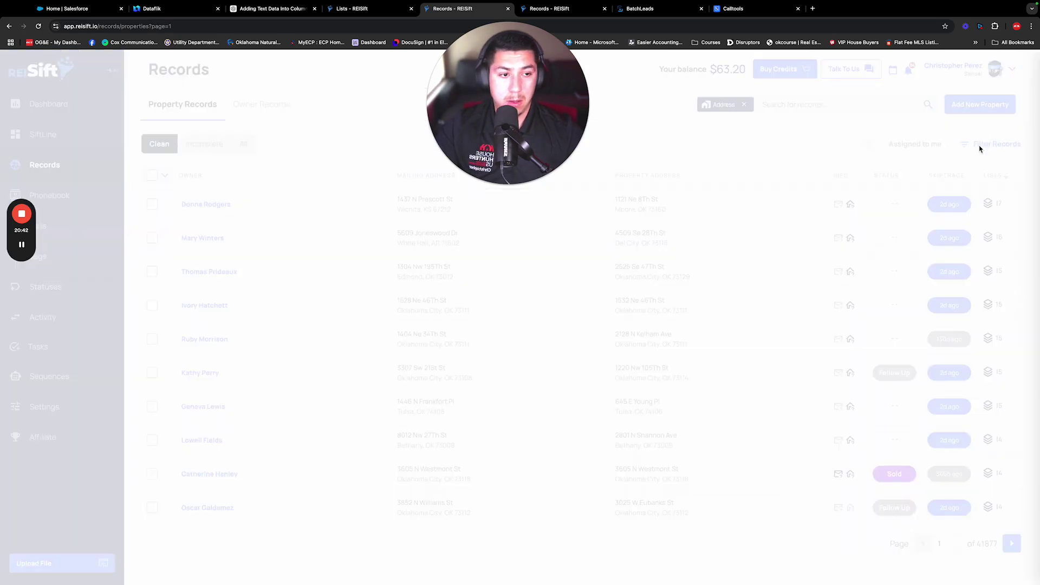
pyautogui.click(761, 137)
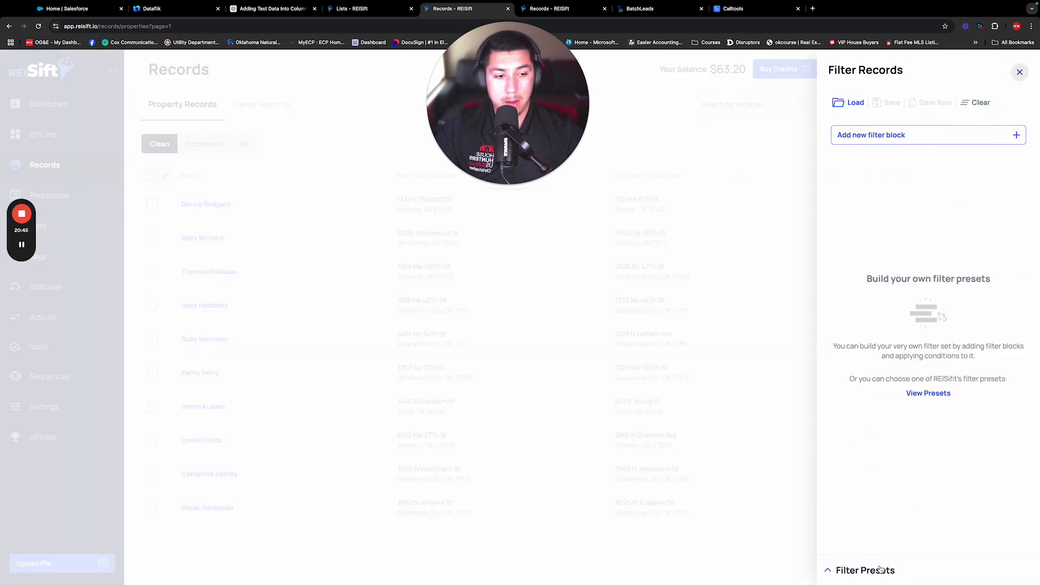
pyautogui.click(883, 569)
pyautogui.click(889, 135)
pyautogui.write('tags')
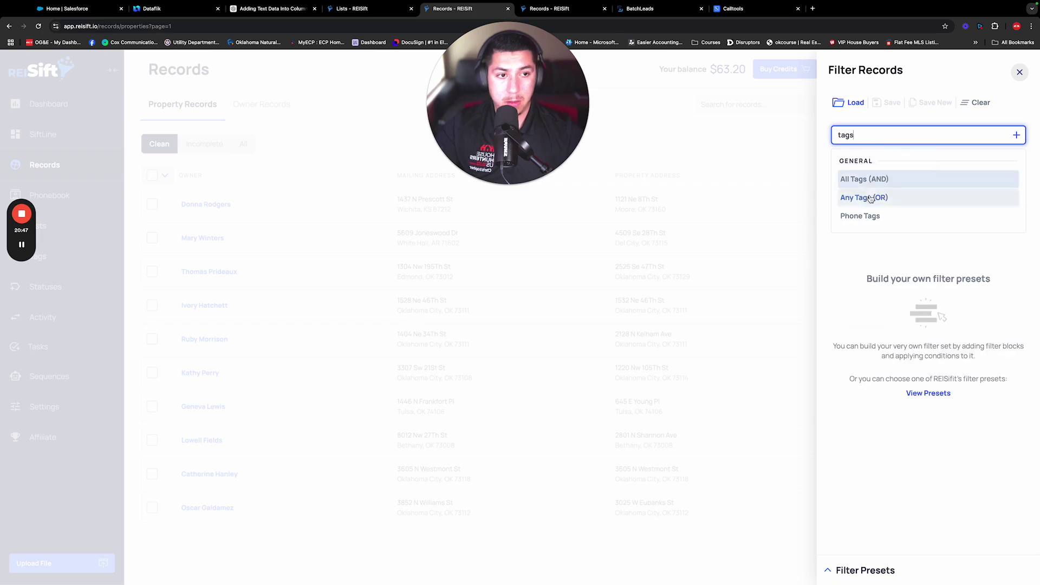
pyautogui.click(867, 179)
# Include the Do Not Mail tag in the block, apply the filter, and check how many records can be selected in total
pyautogui.click(949, 152)
pyautogui.write('do')
pyautogui.press('Return')
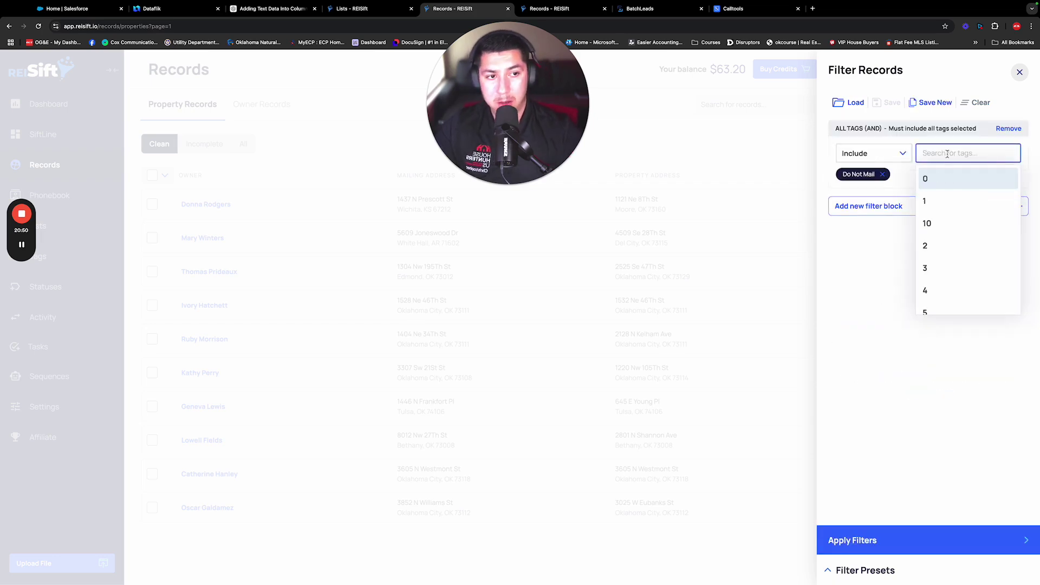
pyautogui.click(884, 421)
pyautogui.click(885, 541)
pyautogui.click(164, 205)
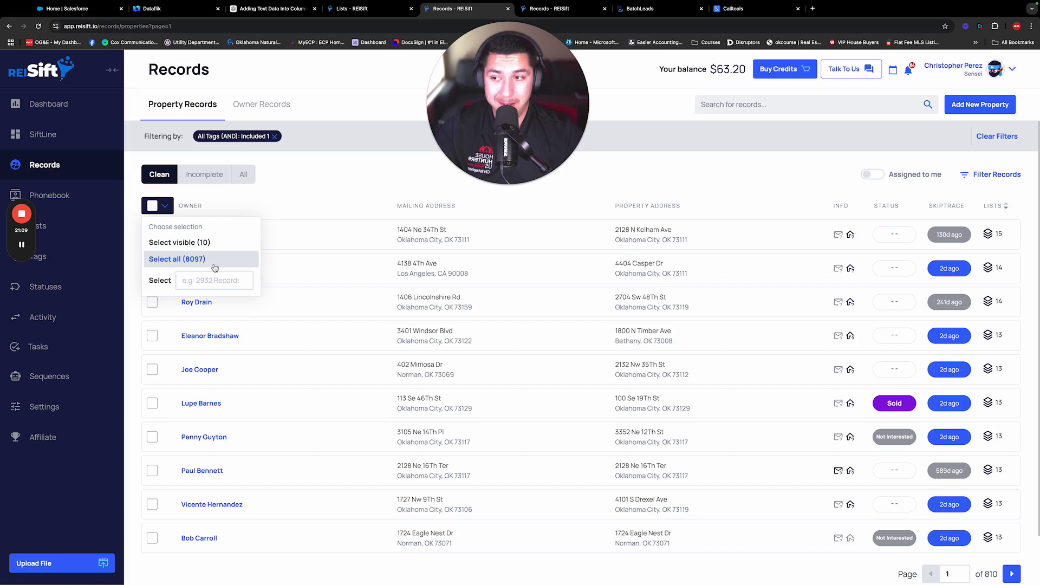
pyautogui.click(773, 195)
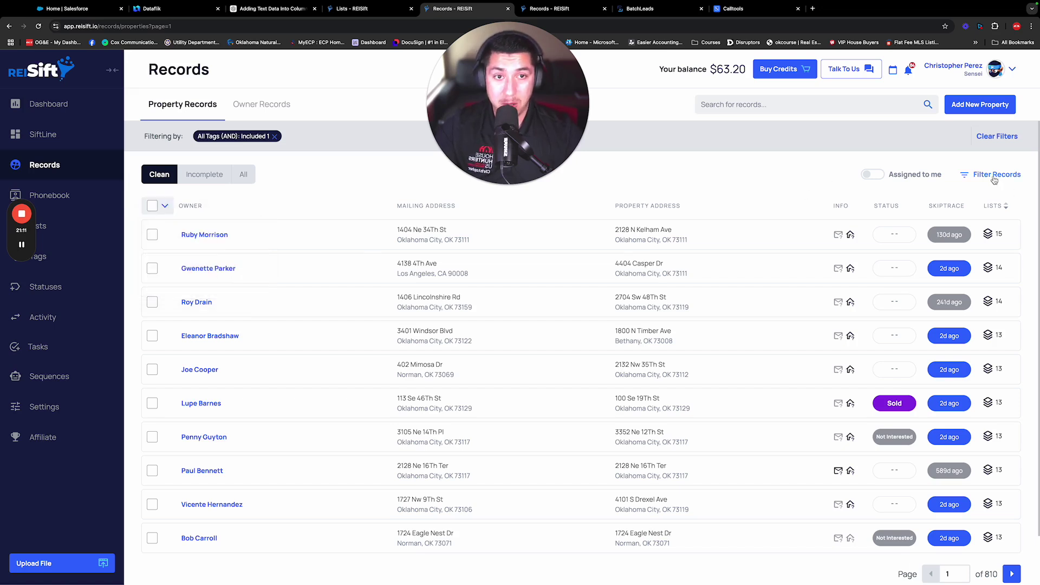
# Load the DM-Cleaned preset from the Direct Mail List folder, apply it, and check the total number of selectable records
pyautogui.click(997, 174)
pyautogui.click(869, 569)
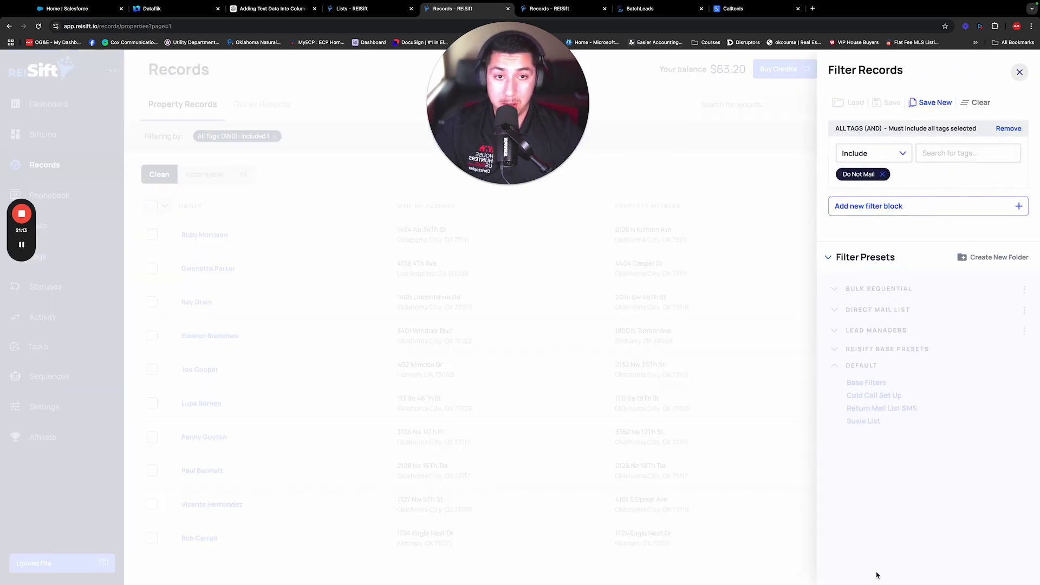
pyautogui.click(880, 289)
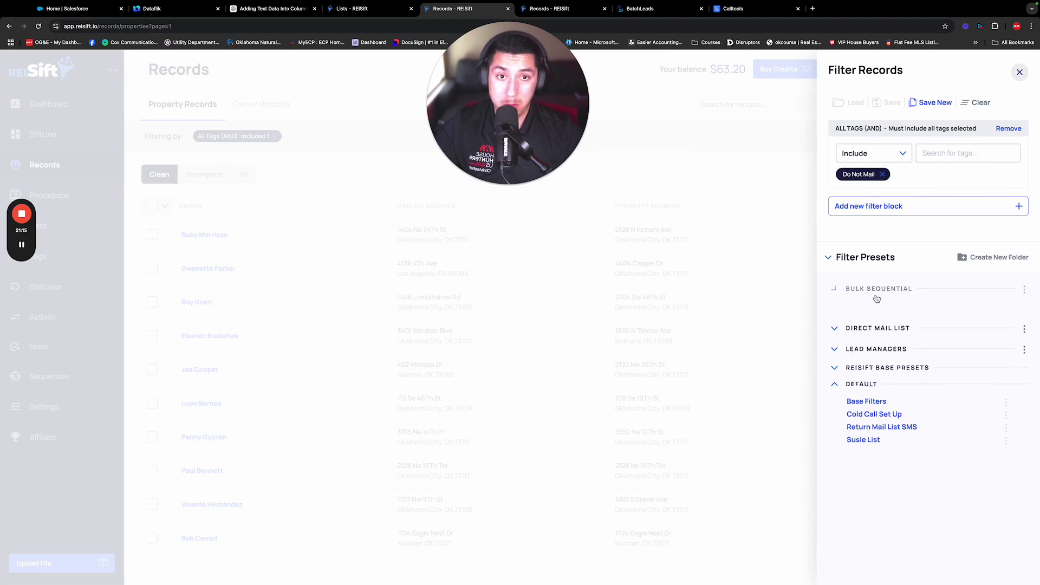
pyautogui.click(873, 288)
pyautogui.click(876, 308)
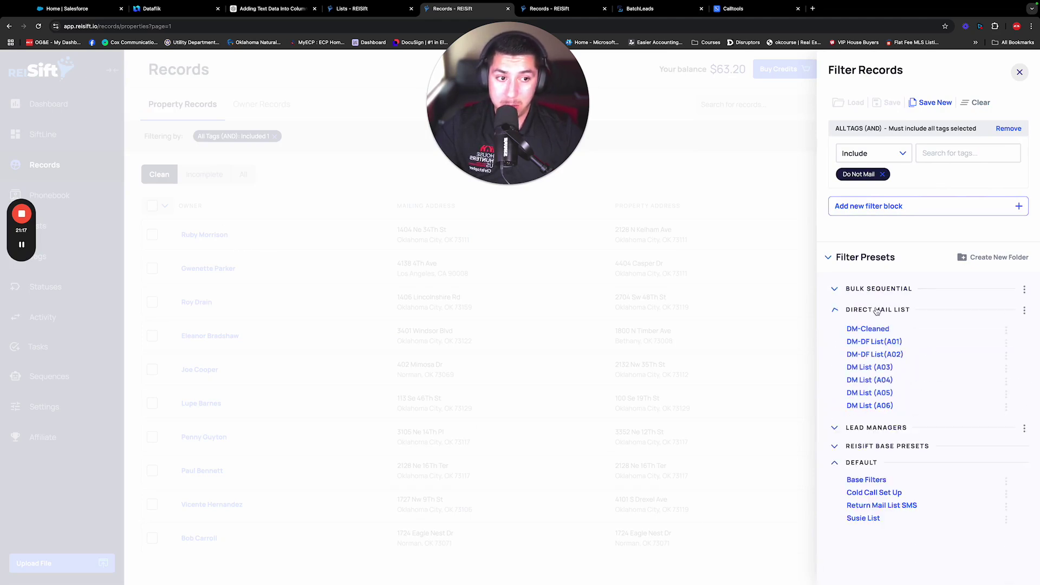
pyautogui.click(875, 328)
pyautogui.click(1002, 542)
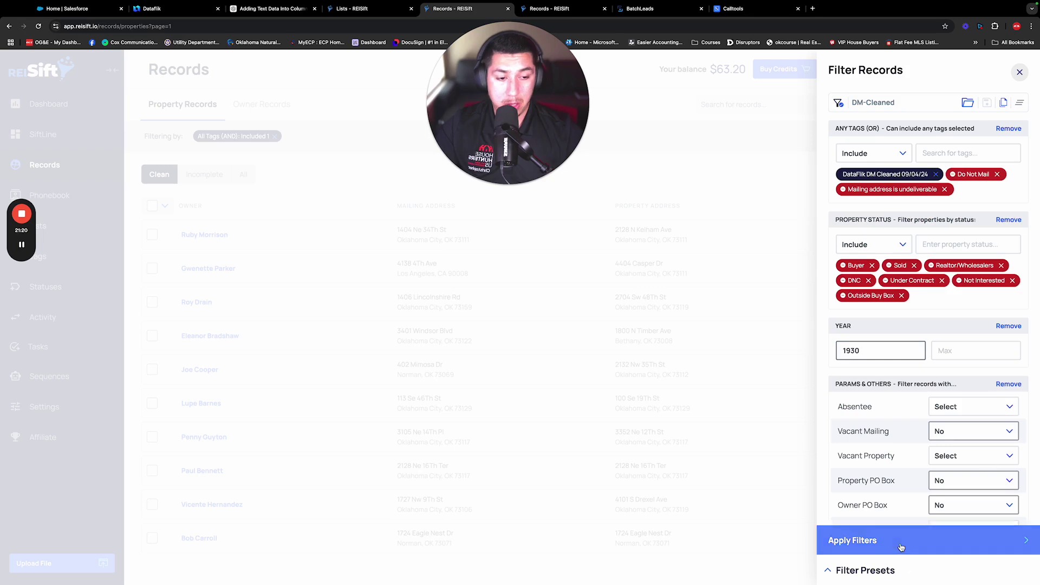
pyautogui.click(161, 210)
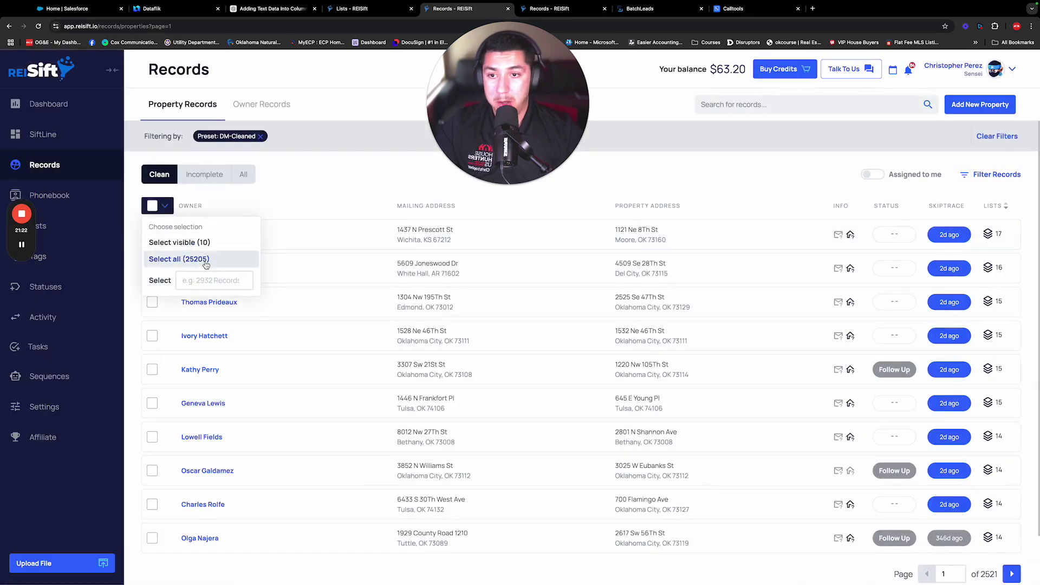
# Review the tag, property status, year and parameter blocks of the DM-Cleaned filter, and close it without changes
pyautogui.click(989, 174)
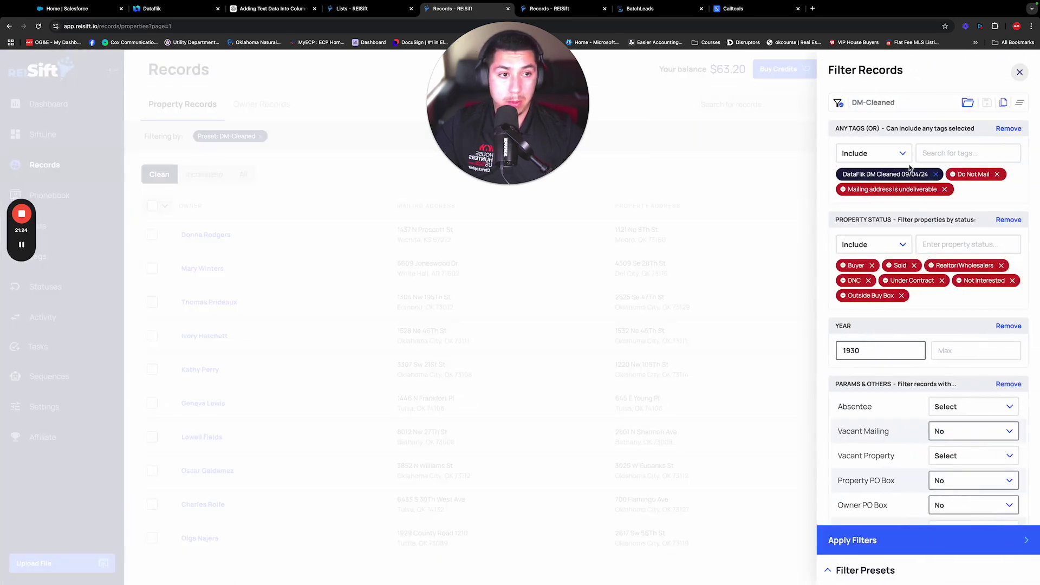
pyautogui.scroll(-3, 902, 162)
pyautogui.scroll(2, 900, 205)
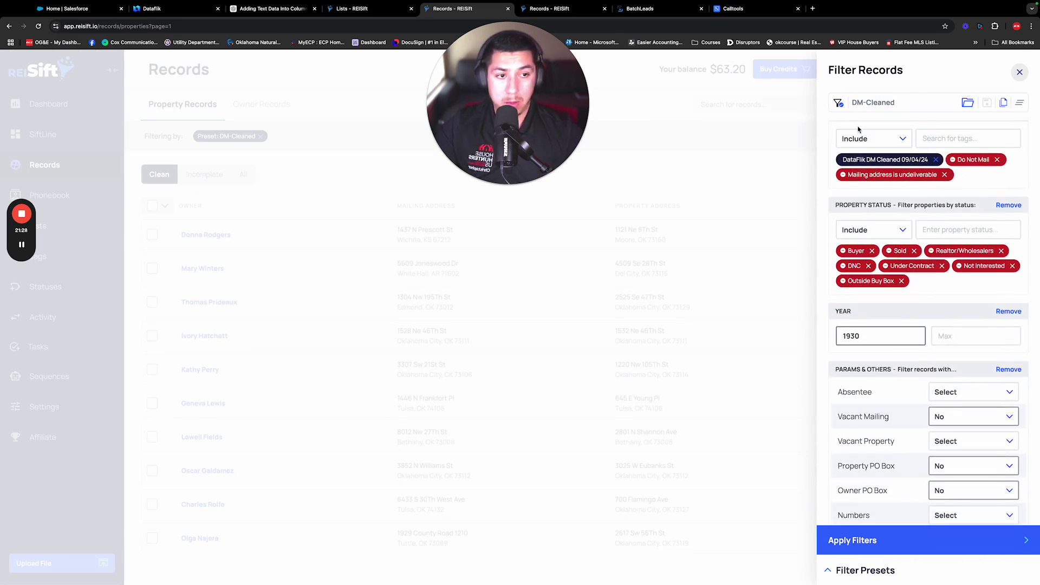
pyautogui.scroll(-1, 894, 244)
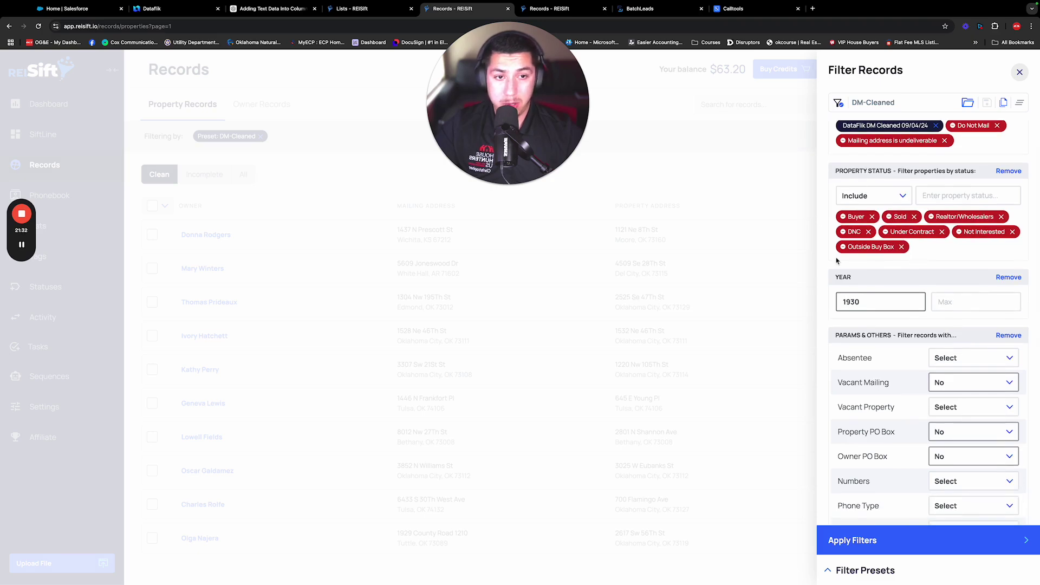
pyautogui.click(1018, 73)
# Open the first listed record's property details in a new browser tab and close the spare Records tab
pyautogui.middleClick(702, 244)
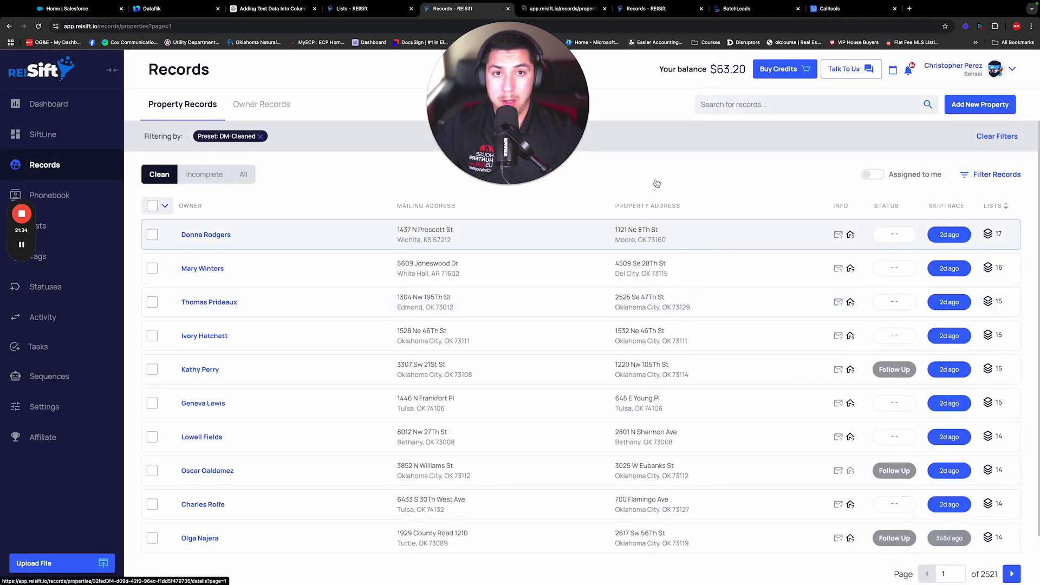
pyautogui.click(578, 12)
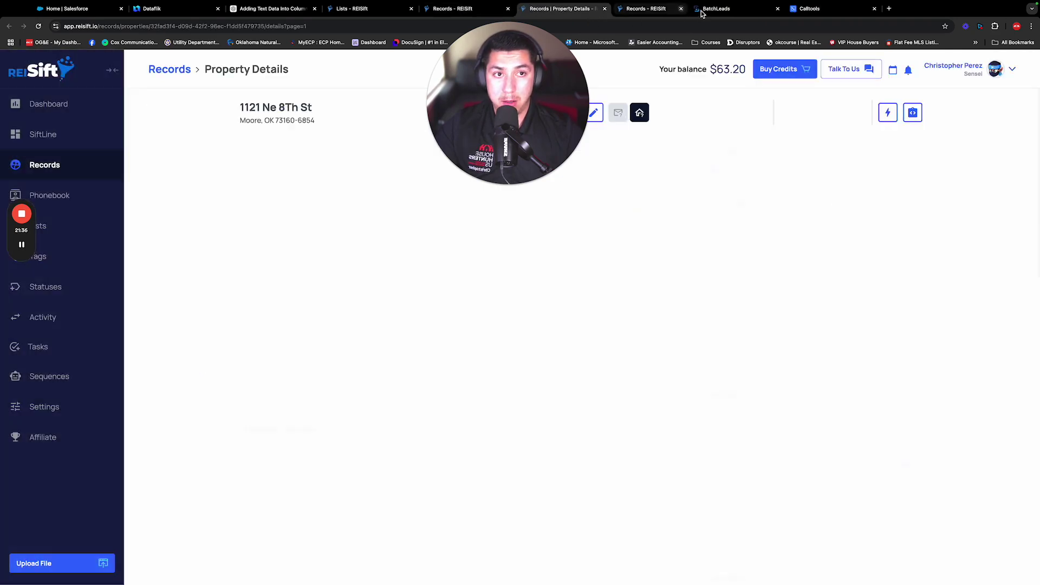
pyautogui.click(702, 9)
# Review the record's available status options and compare them with the excluded statuses in the DM-Cleaned filter
pyautogui.click(834, 112)
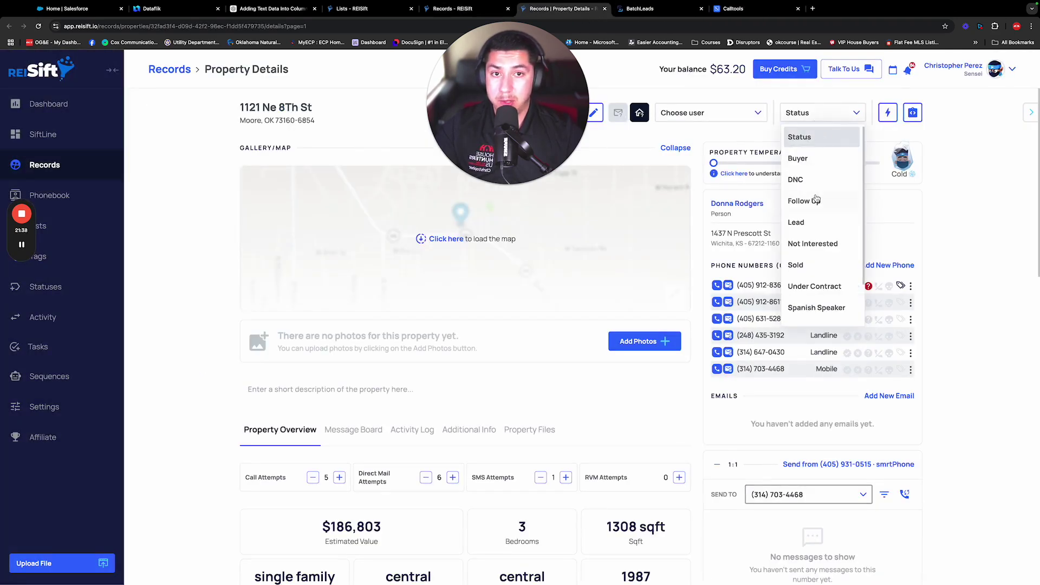
pyautogui.scroll(-1, 816, 198)
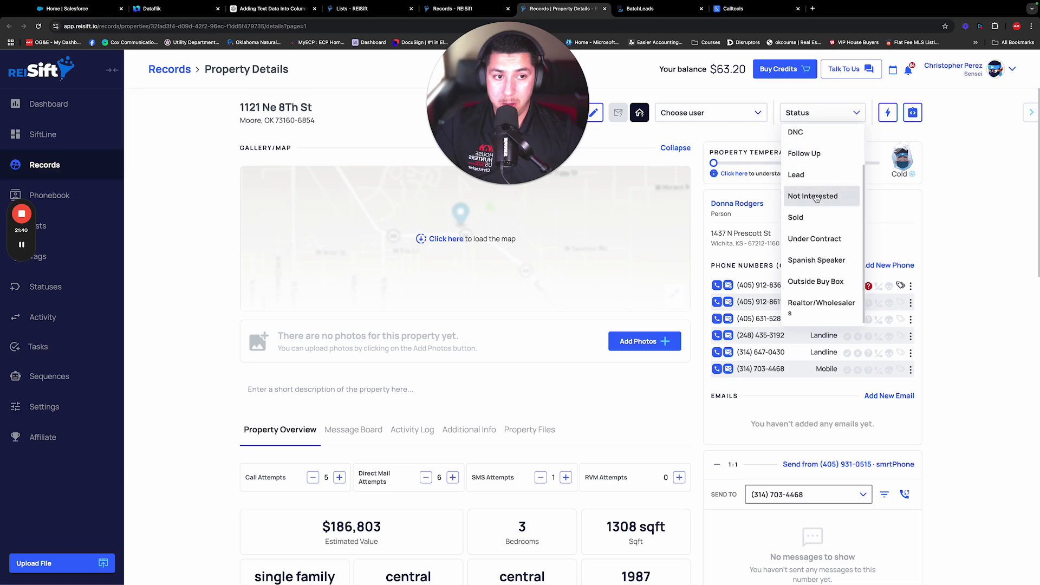
pyautogui.scroll(-1, 816, 198)
pyautogui.scroll(1, 815, 212)
pyautogui.scroll(1, 971, 224)
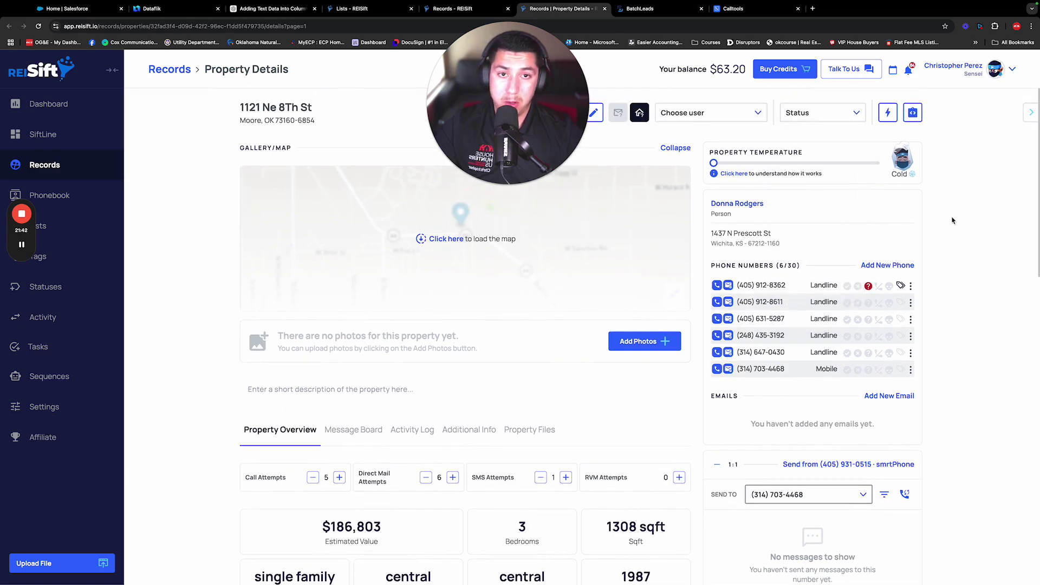
pyautogui.click(458, 9)
pyautogui.click(973, 178)
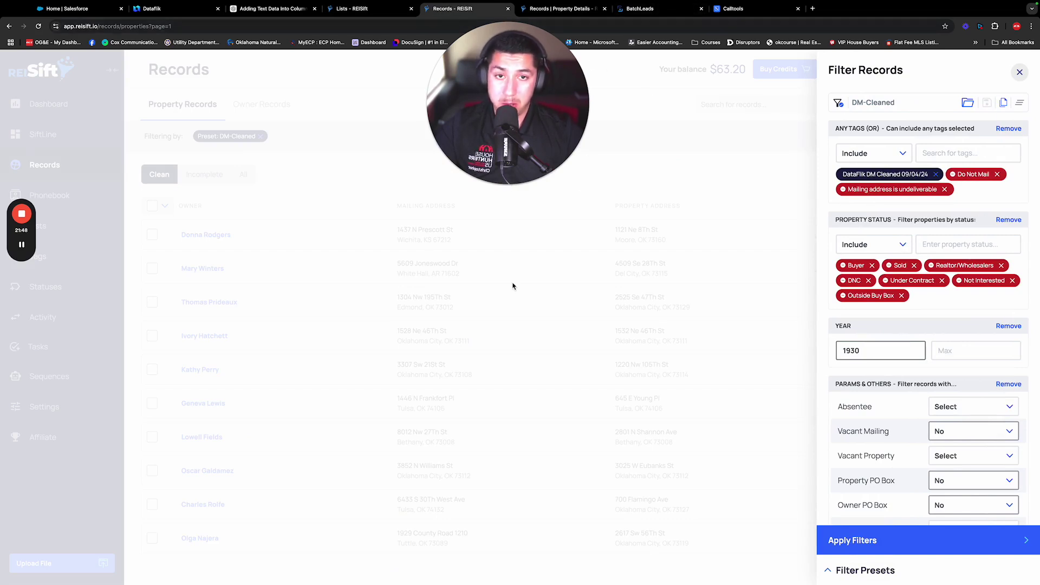
# Switch to BatchLeads and open the Save / Export report to examine the property save and export logs
pyautogui.click(660, 11)
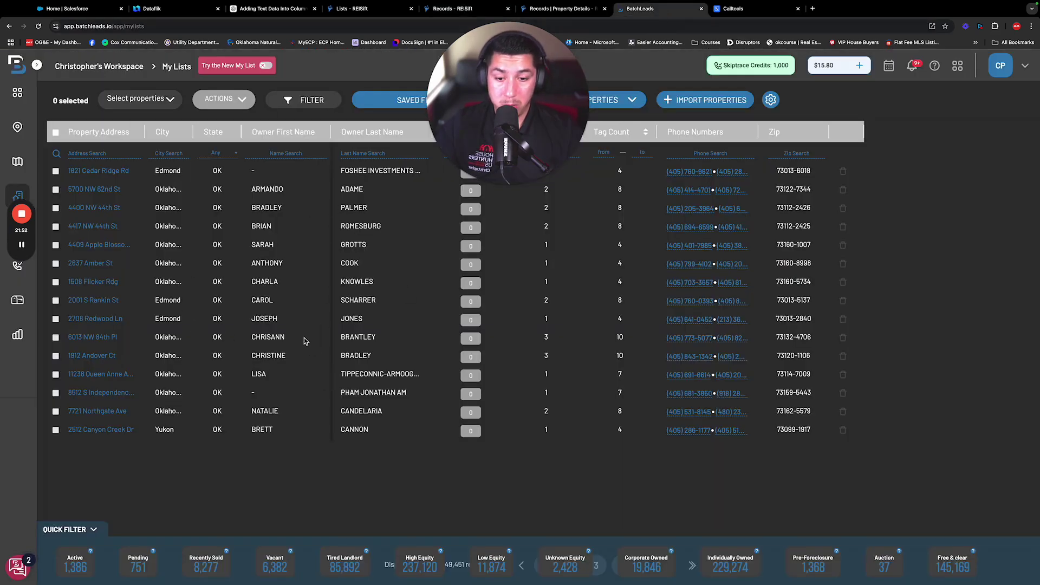
pyautogui.scroll(-2, 343, 315)
pyautogui.scroll(2, 217, 325)
pyautogui.moveTo(20, 340)
pyautogui.click(70, 370)
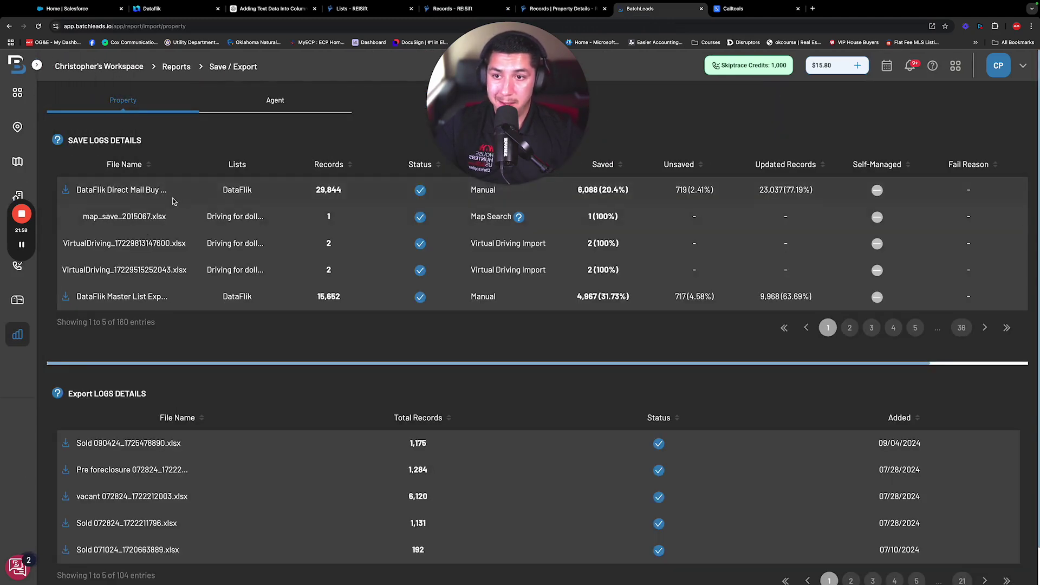
pyautogui.moveTo(695, 5)
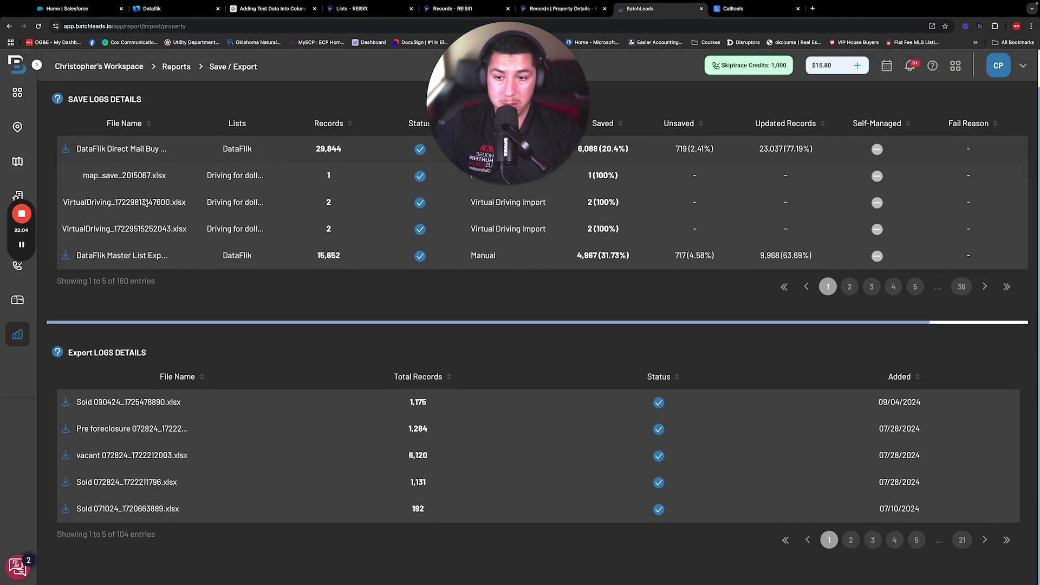
# Look through the dashboard and the Driving Routes page, and return to the dashboard
pyautogui.click(18, 96)
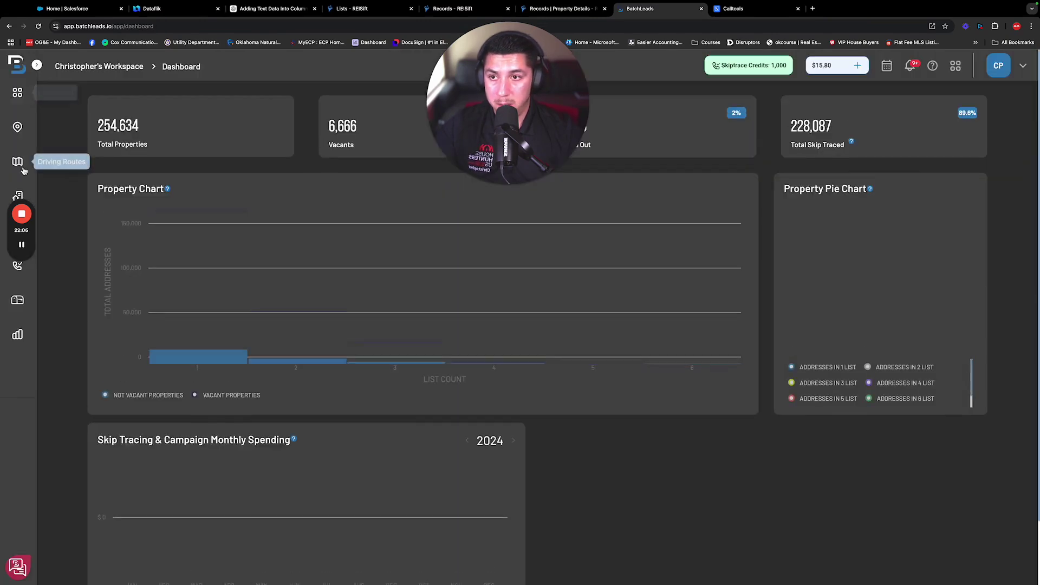
pyautogui.click(18, 162)
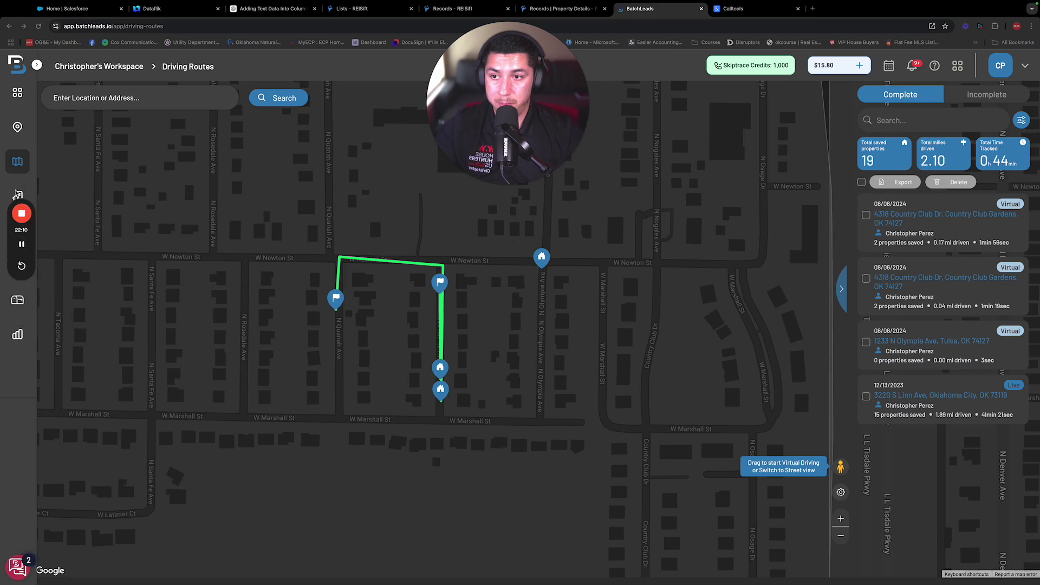
pyautogui.click(18, 92)
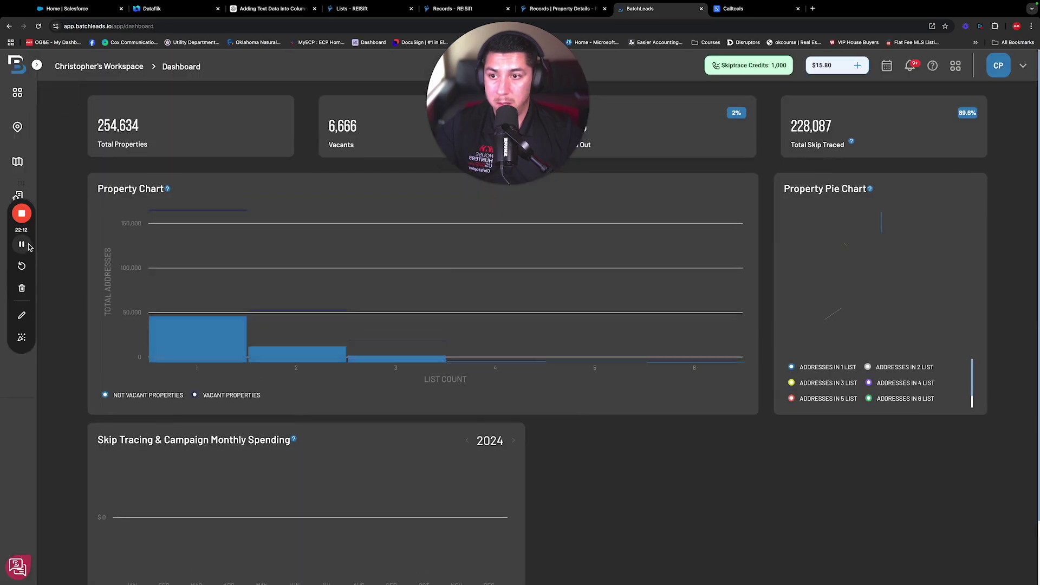
# Open My Lists and limit the property list to recently sold properties with the quick filter
pyautogui.moveTo(33, 232); pyautogui.dragTo(32, 400)
pyautogui.click(25, 201)
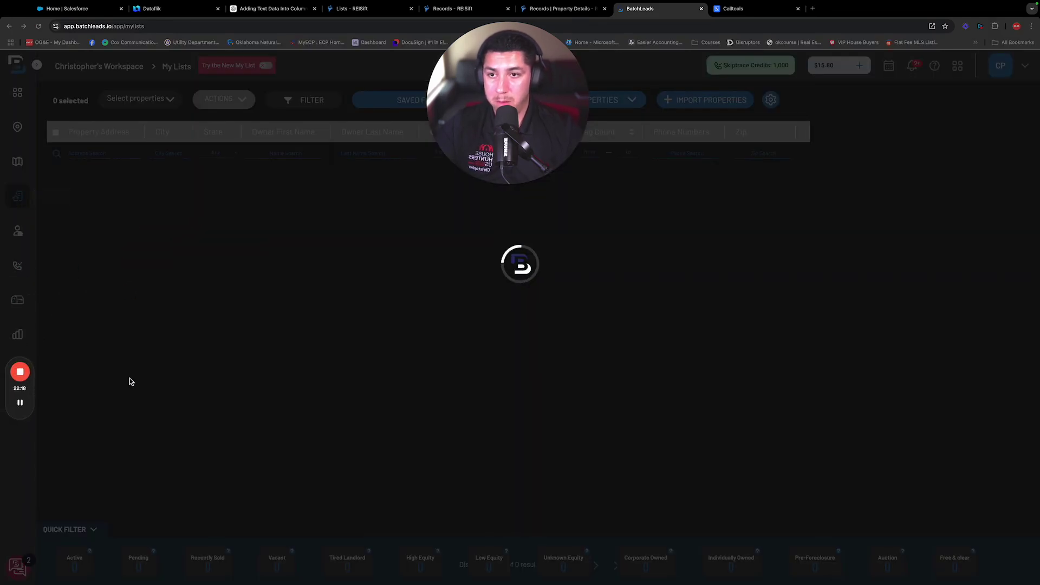
pyautogui.moveTo(502, 99)
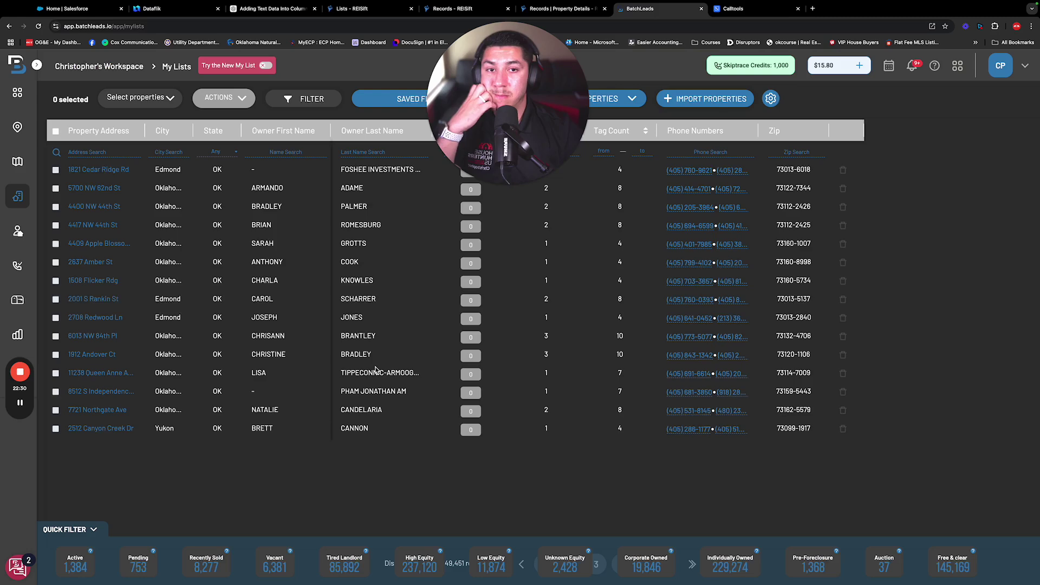
pyautogui.click(206, 569)
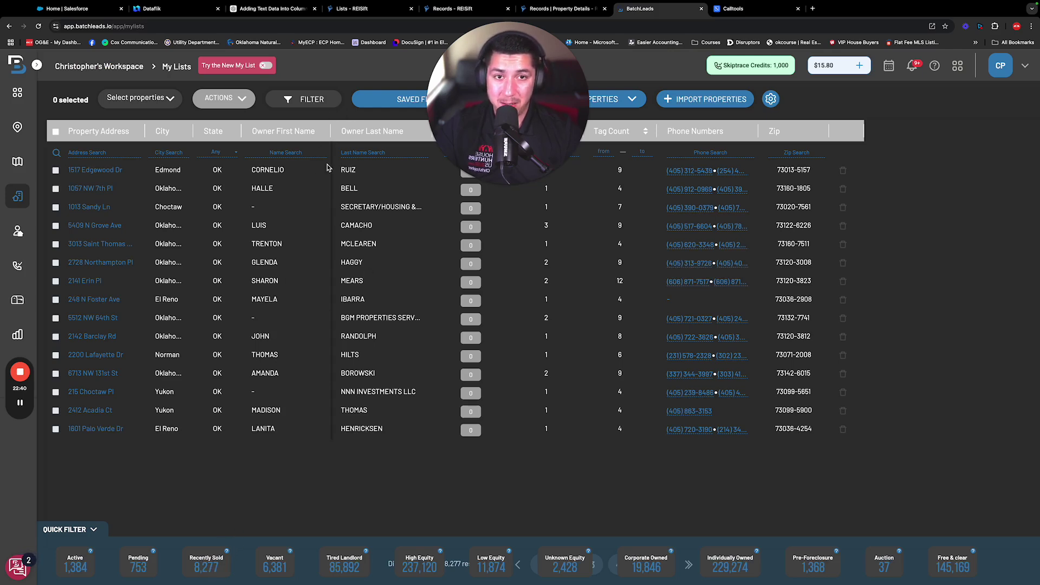
# Filter the property list to exclude records that carry the Sold tag
pyautogui.click(312, 99)
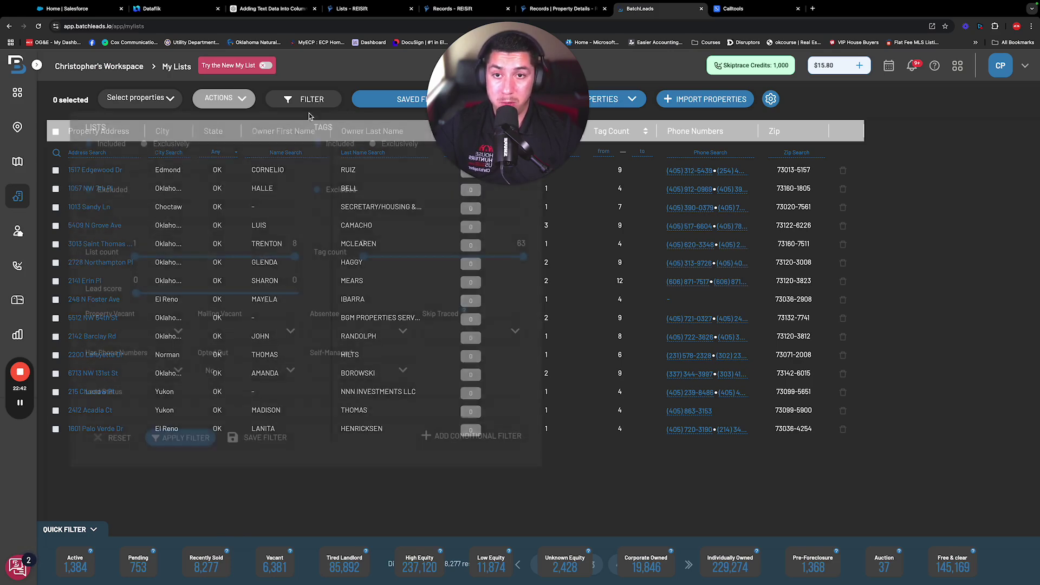
pyautogui.click(360, 210)
pyautogui.scroll(-5, 372, 282)
pyautogui.scroll(-5, 372, 283)
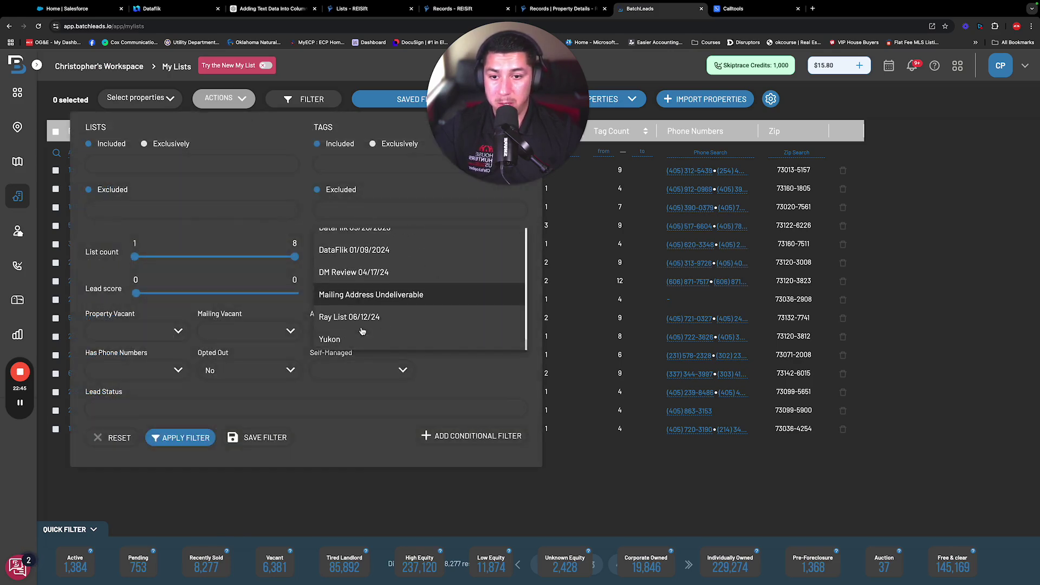
pyautogui.scroll(1, 372, 292)
pyautogui.write('sold')
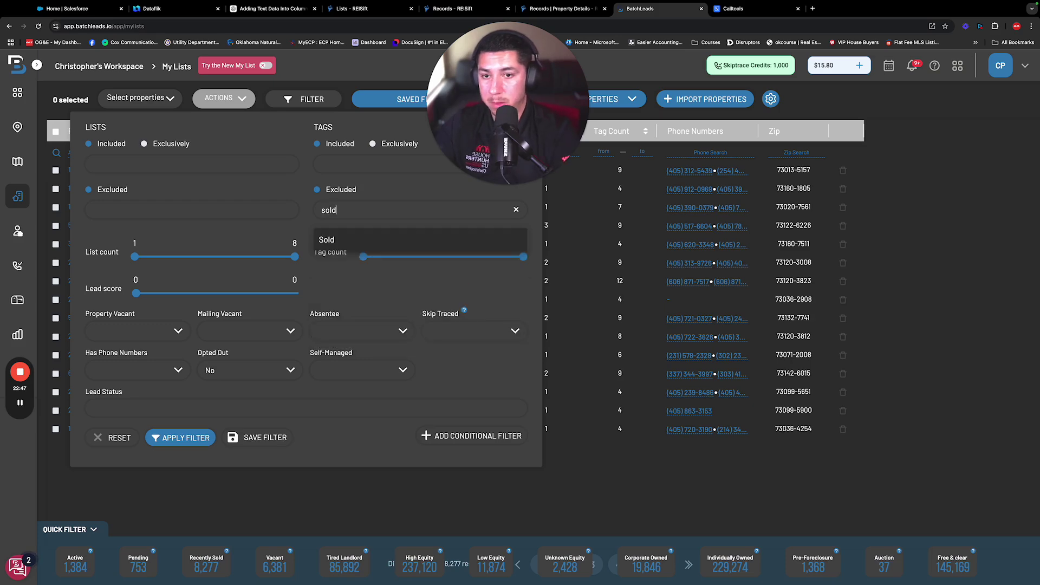
pyautogui.click(350, 240)
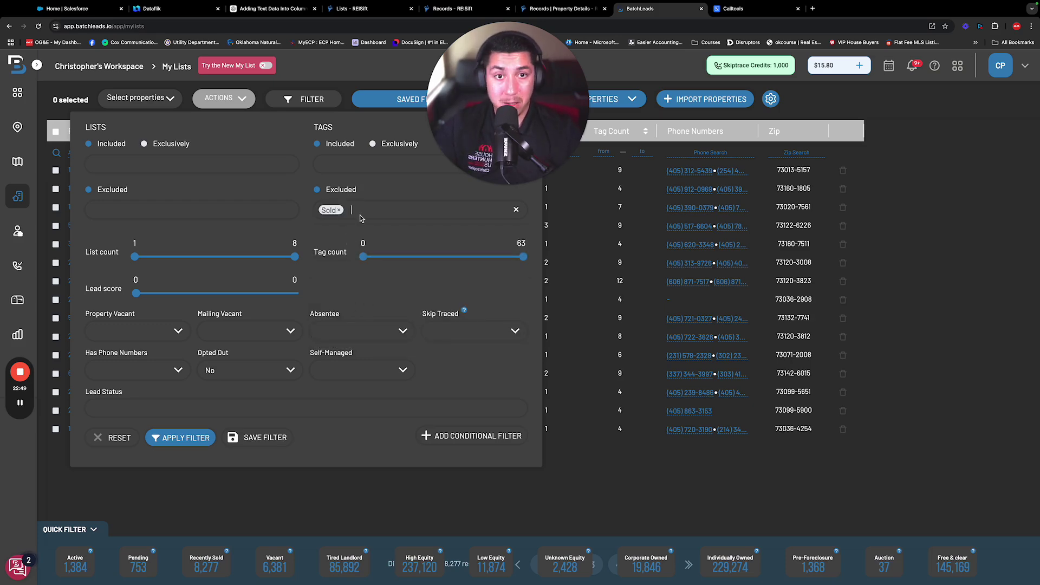
pyautogui.click(183, 438)
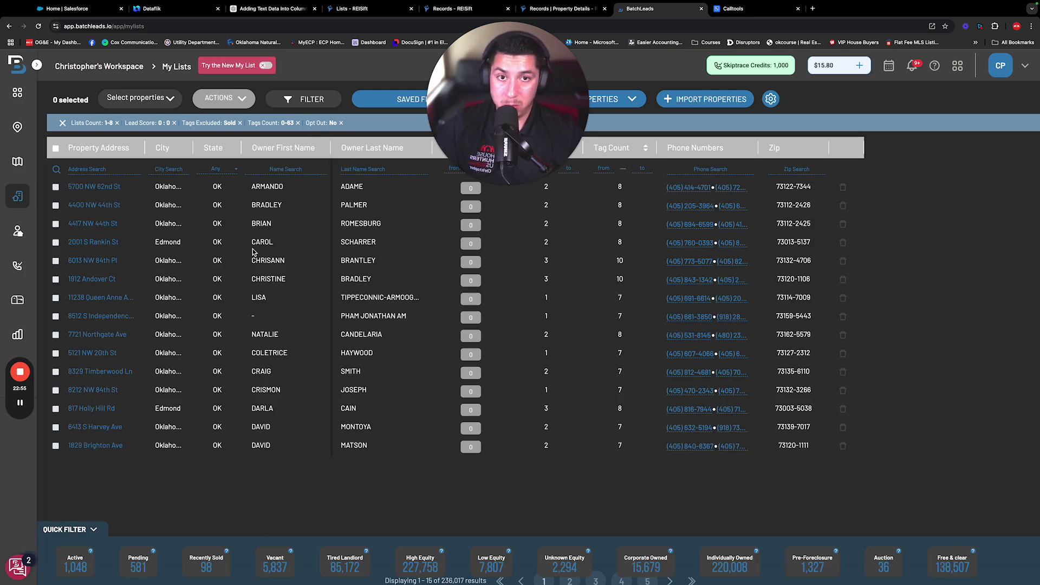
# Check the excluded tag in the filter settings and narrow the filtered list to recently sold properties
pyautogui.click(329, 124)
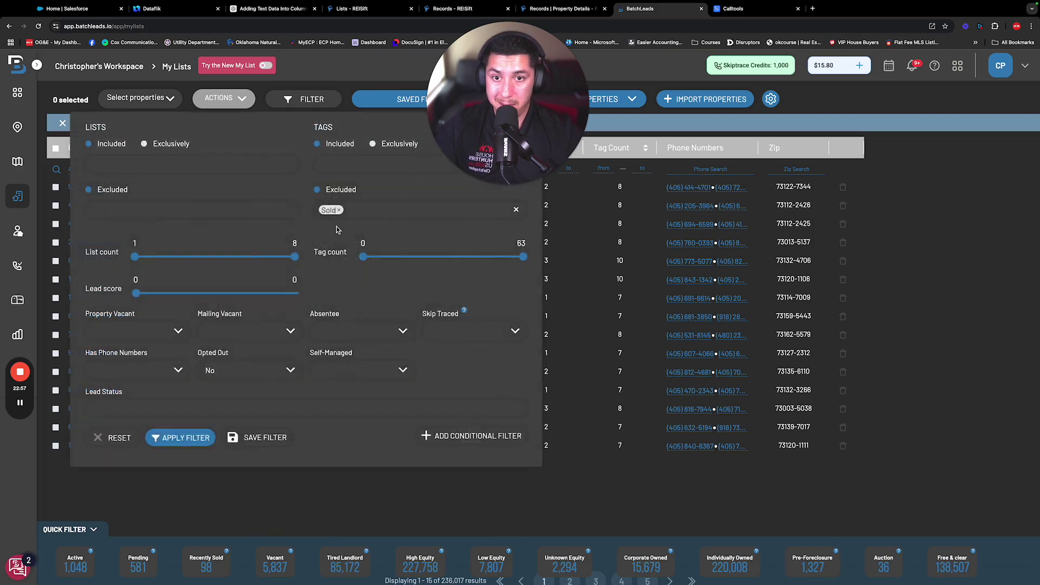
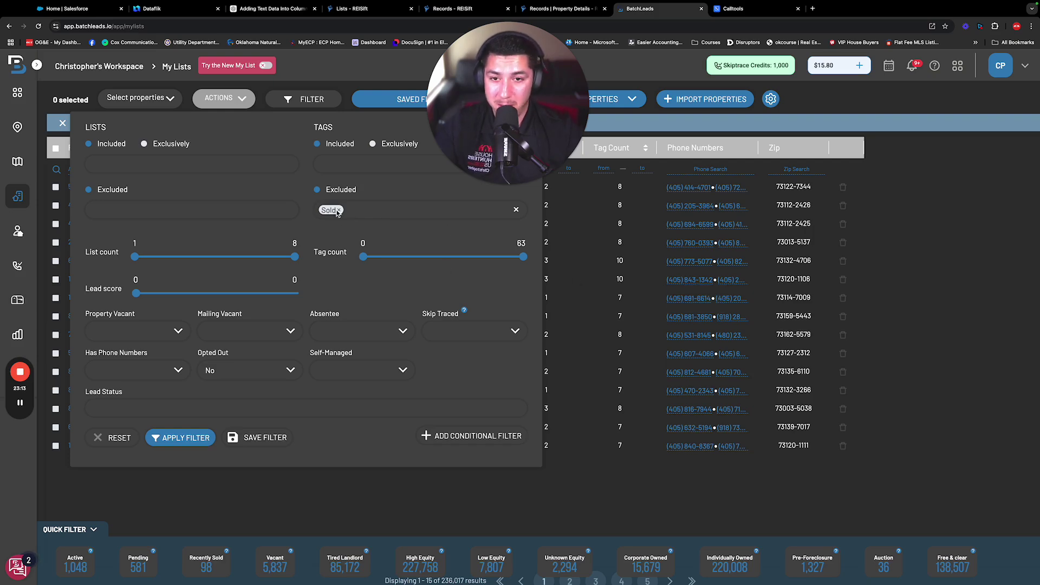
pyautogui.click(625, 259)
pyautogui.click(205, 568)
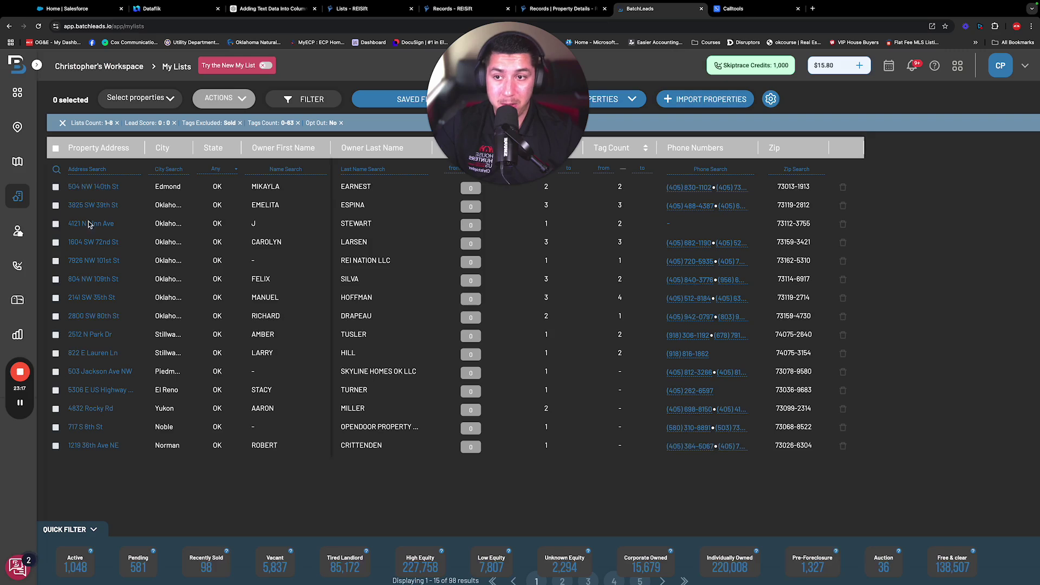
# Select all the filtered recently sold properties and start an export named "sold 090624"
pyautogui.click(56, 148)
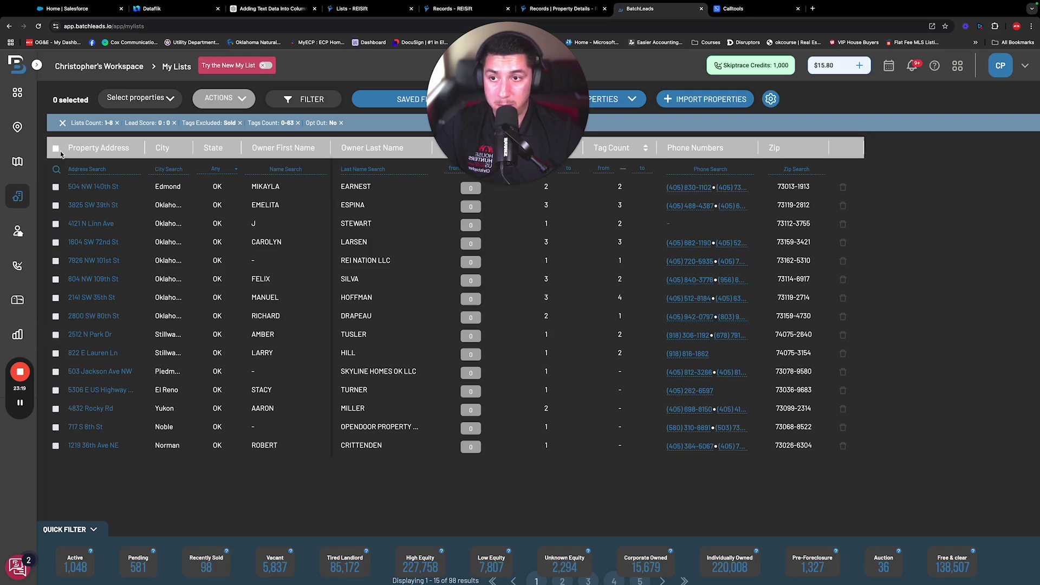
pyautogui.click(228, 98)
pyautogui.click(231, 200)
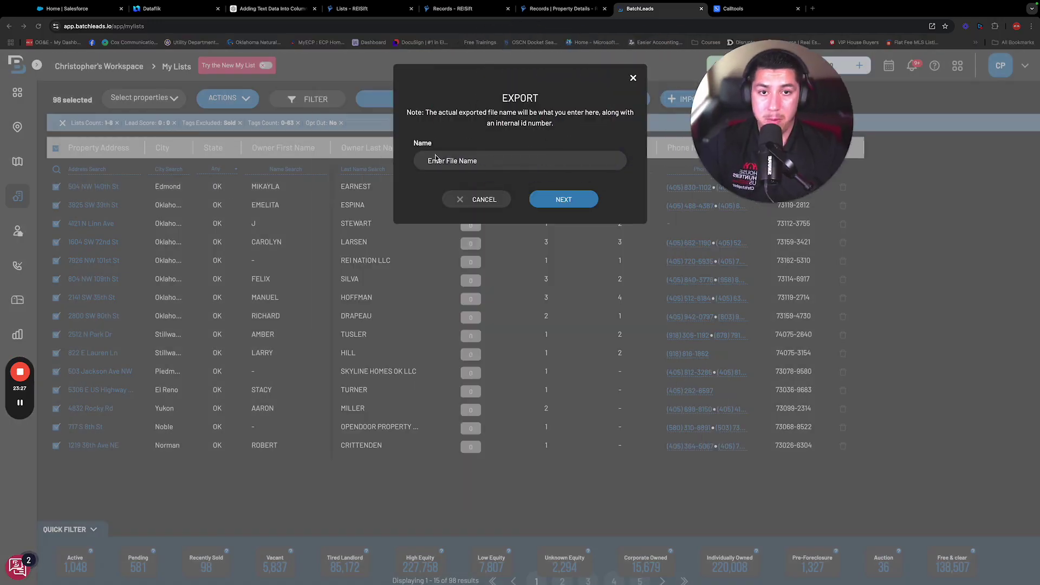
pyautogui.click(468, 159)
pyautogui.write('sold 090624')
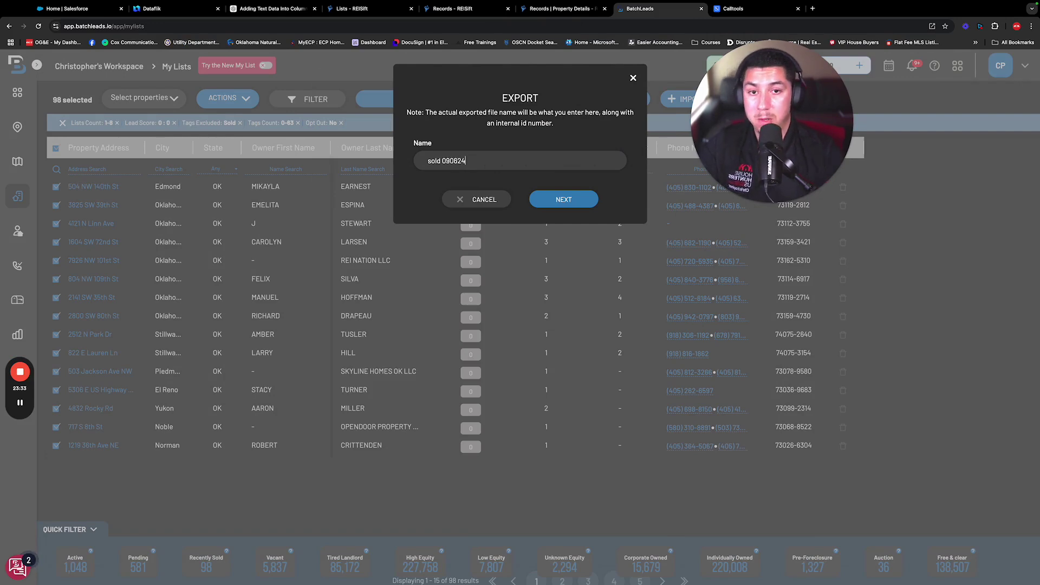
pyautogui.click(563, 199)
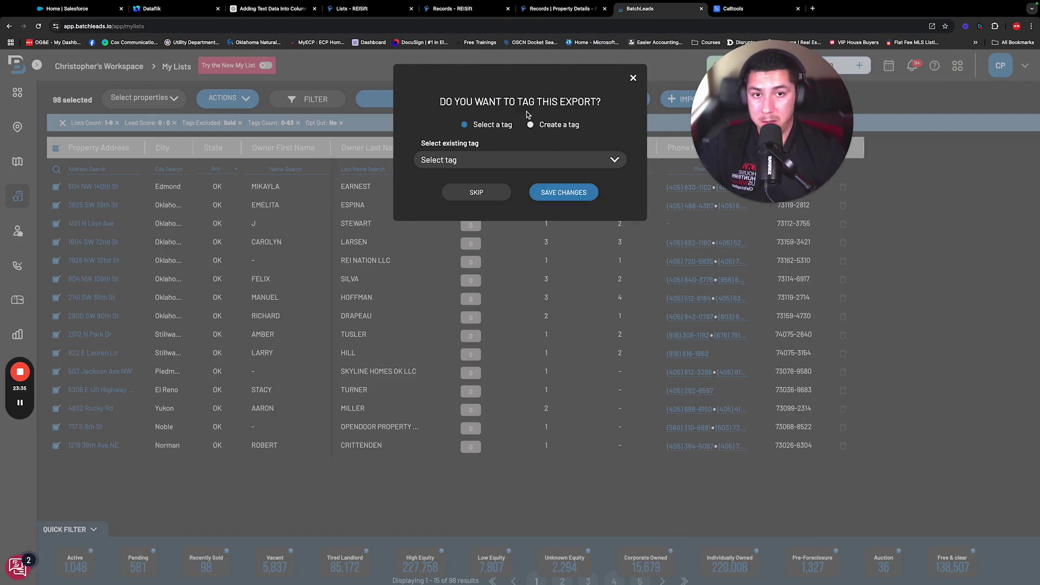
# Tag the exported properties with the existing Sold tag and submit the export
pyautogui.click(469, 161)
pyautogui.write('Sold')
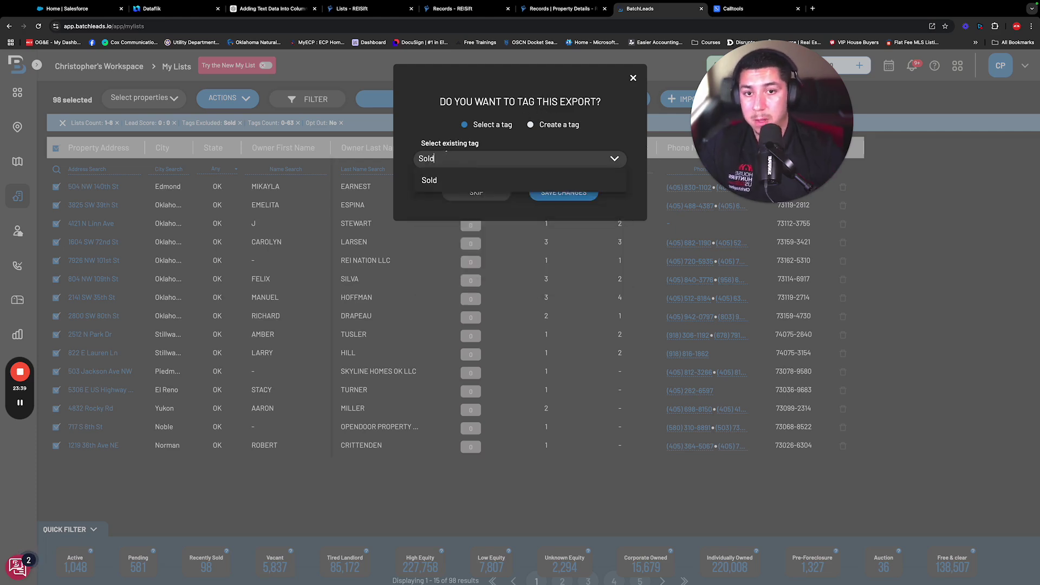
pyautogui.click(462, 182)
pyautogui.click(576, 196)
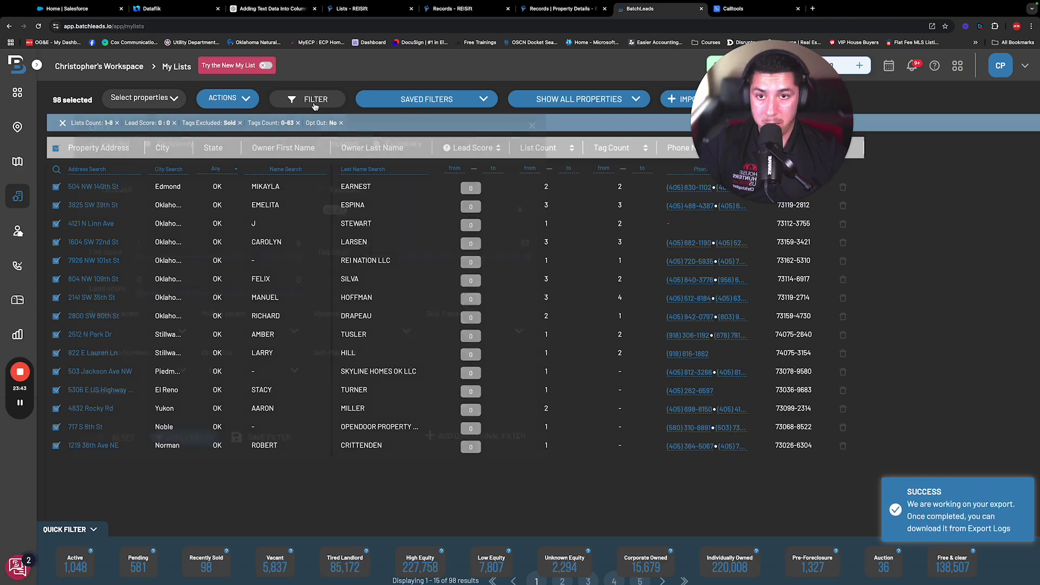
# Reapply the Sold-tag exclusion filter and open the Save / Export report to check the export logs
pyautogui.click(314, 103)
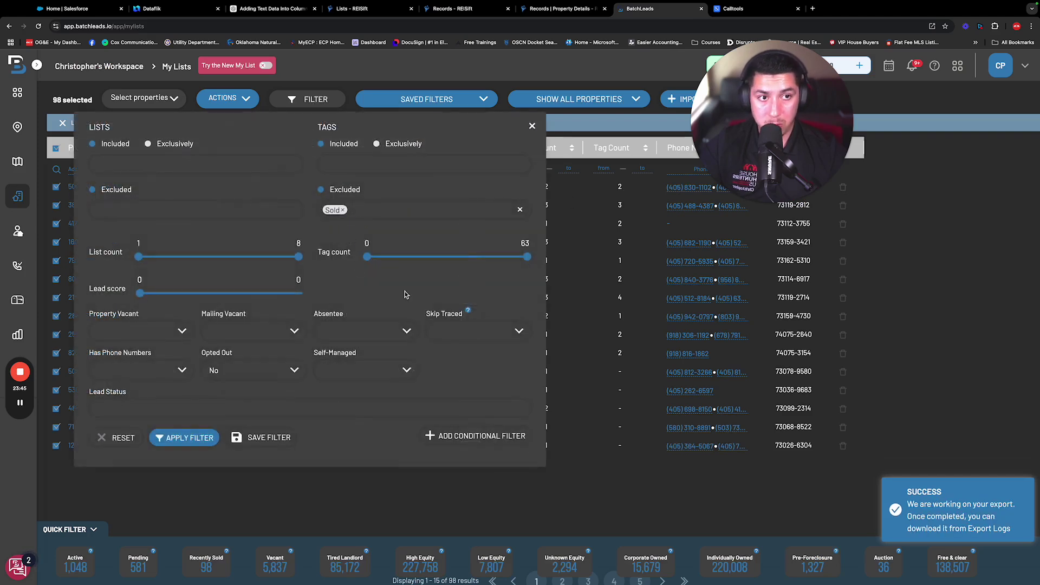
pyautogui.click(184, 437)
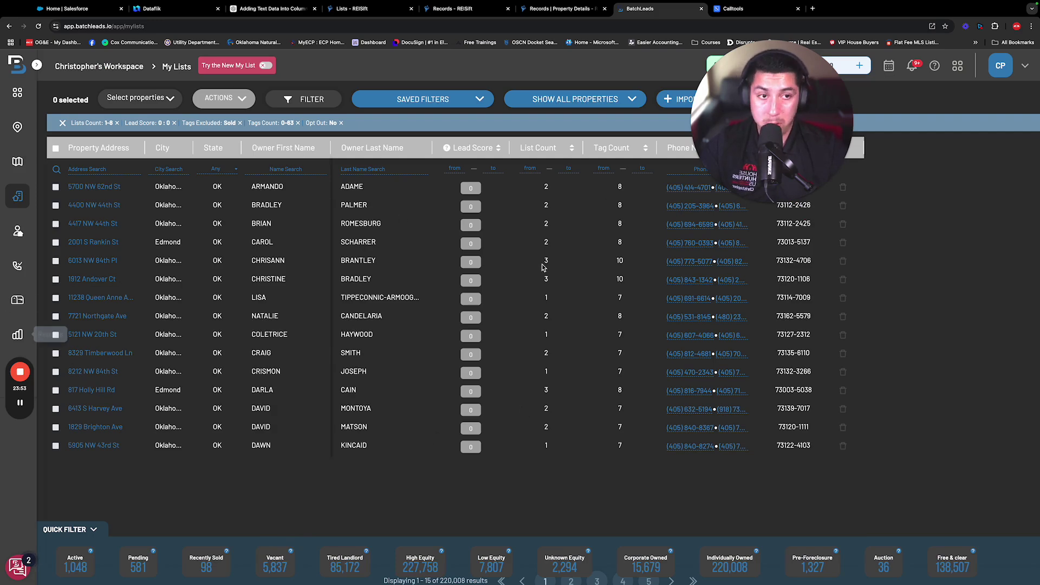
pyautogui.click(26, 337)
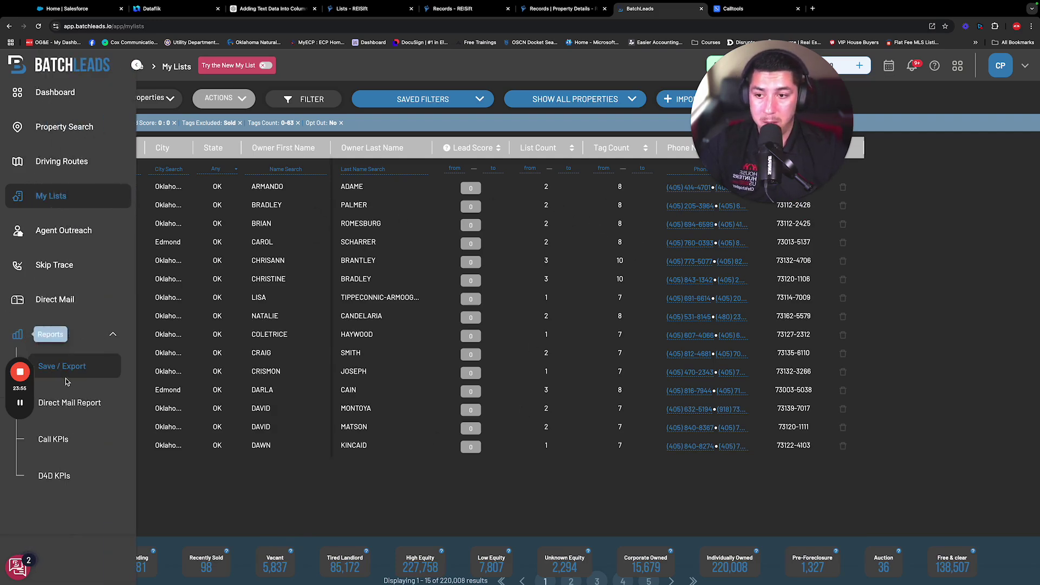
pyautogui.click(69, 371)
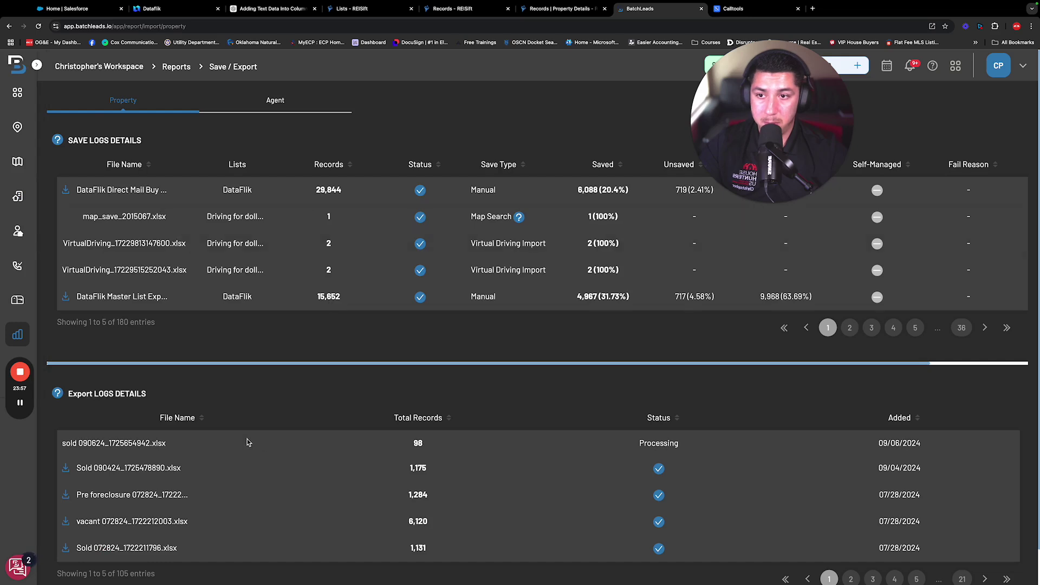
pyautogui.scroll(-1, 255, 445)
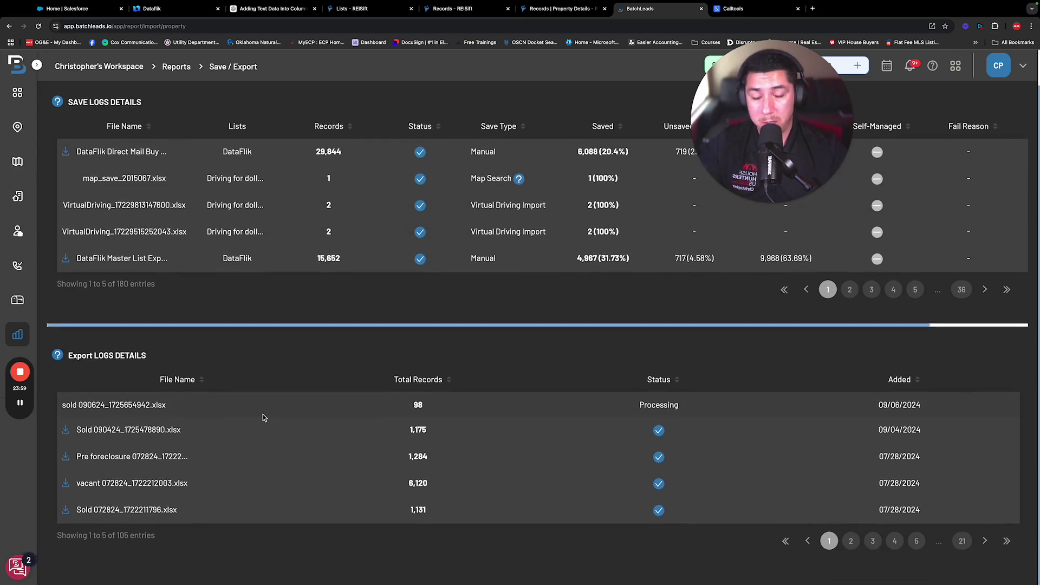
# Switch to REISift, open the property records and apply the DM-Cleaned filter preset from the Direct Mail List folder
pyautogui.click(563, 9)
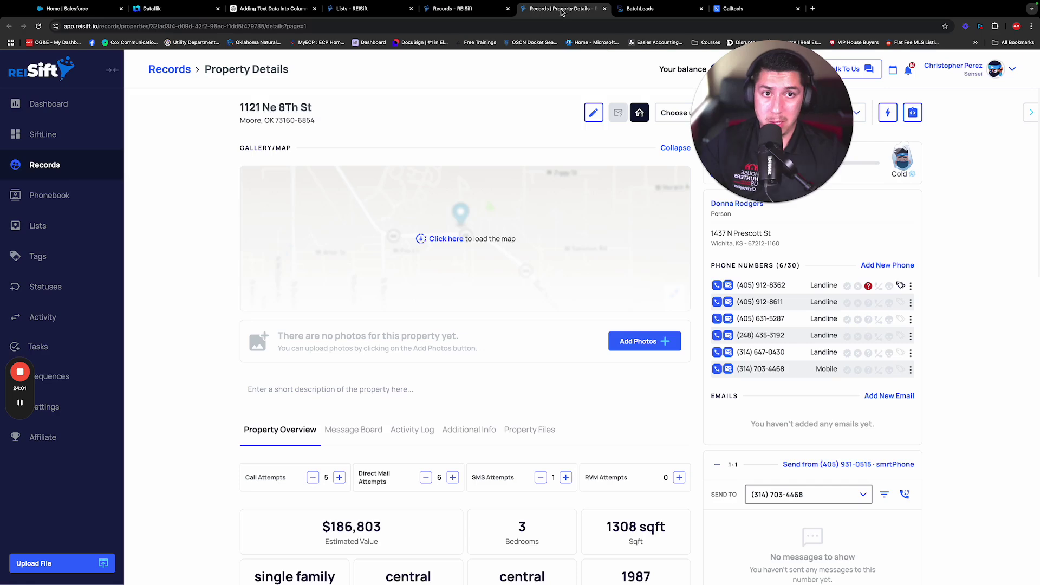
pyautogui.click(52, 171)
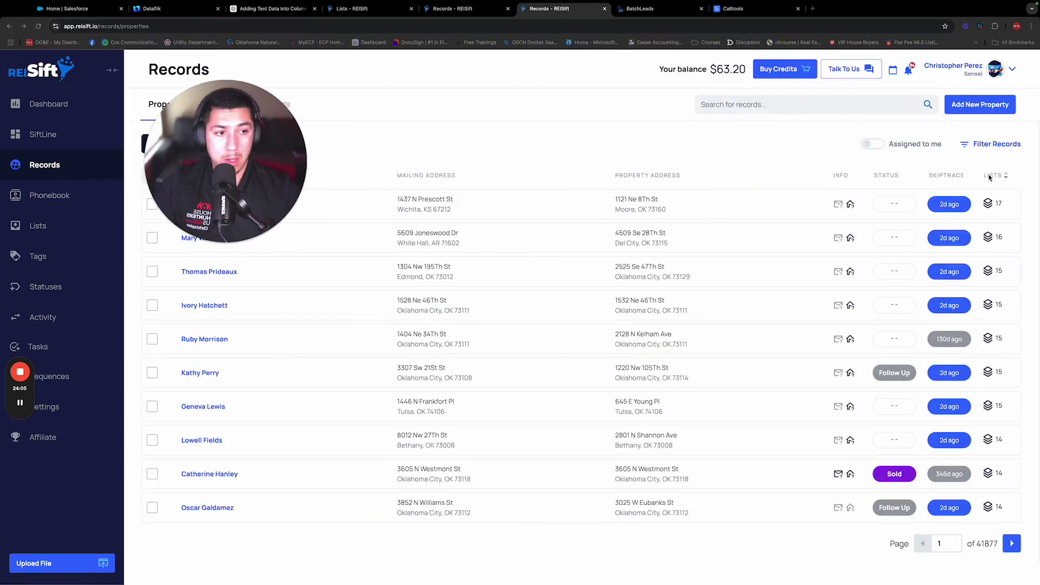
pyautogui.click(995, 144)
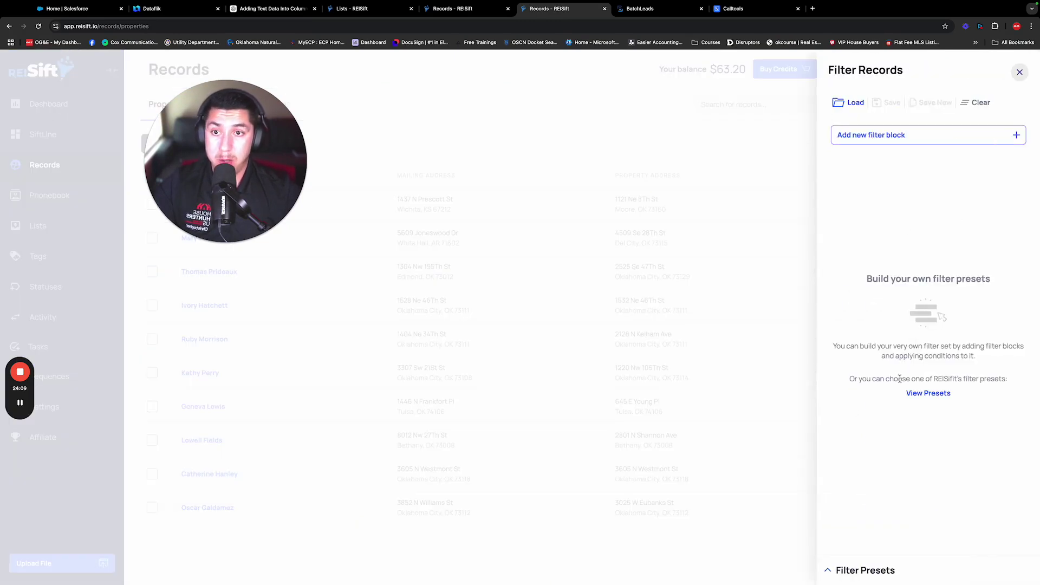
pyautogui.click(879, 577)
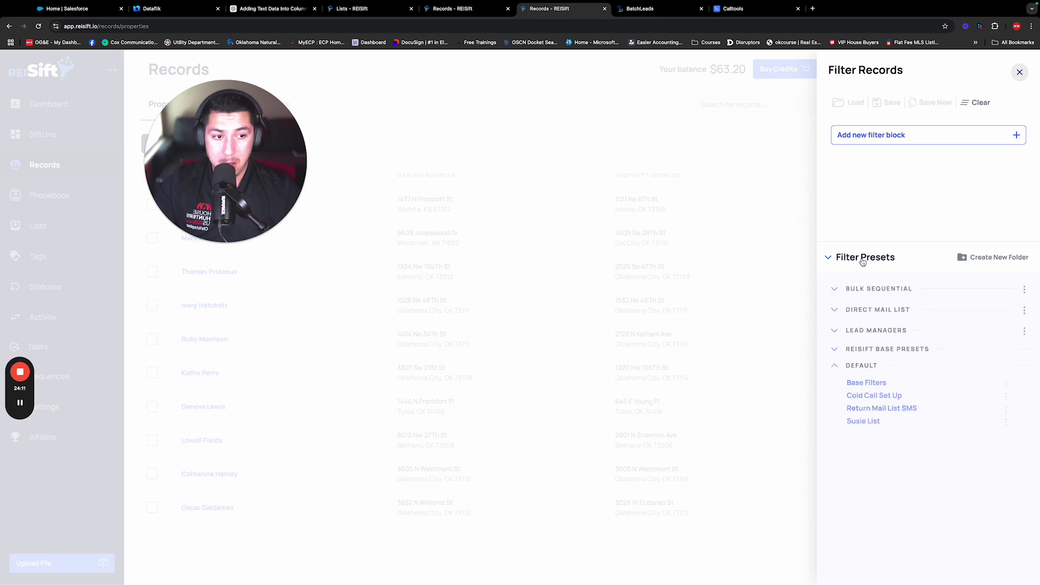
pyautogui.click(872, 311)
pyautogui.click(868, 329)
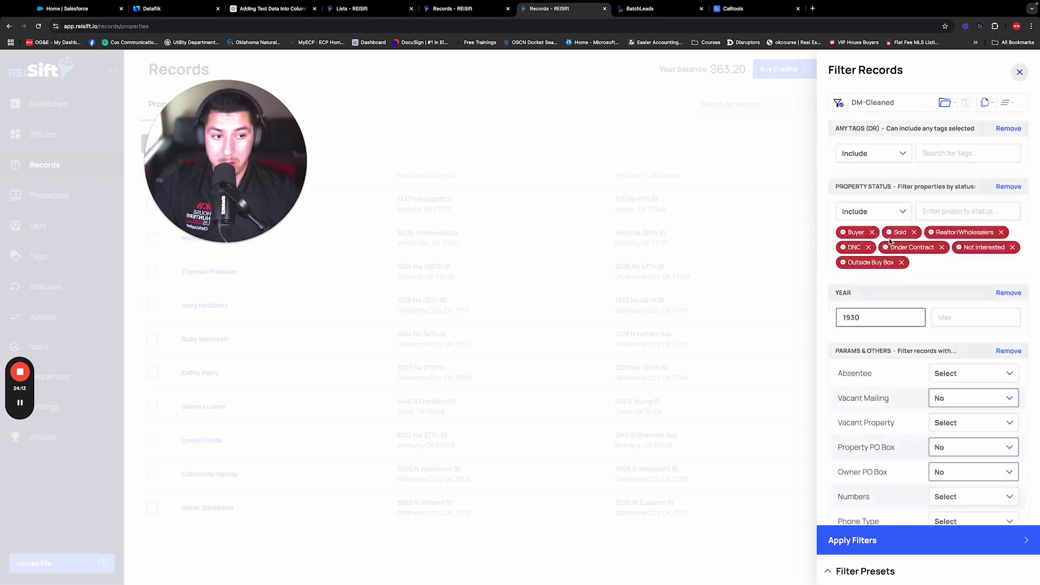
pyautogui.click(906, 554)
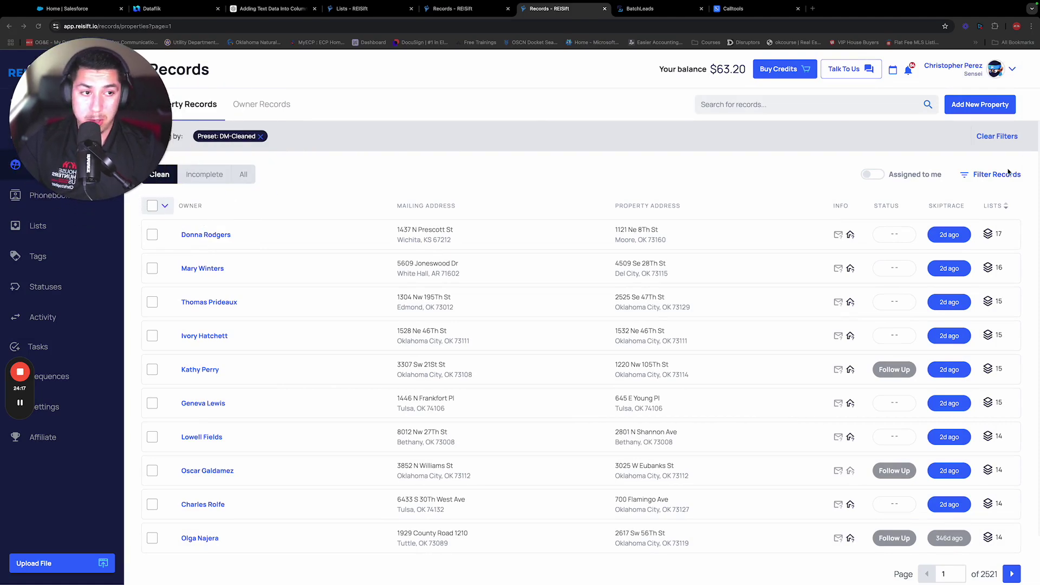
# Review the DM-Cleaned filter conditions and add Bedrooms, Bathrooms and Sqft filter blocks
pyautogui.click(982, 174)
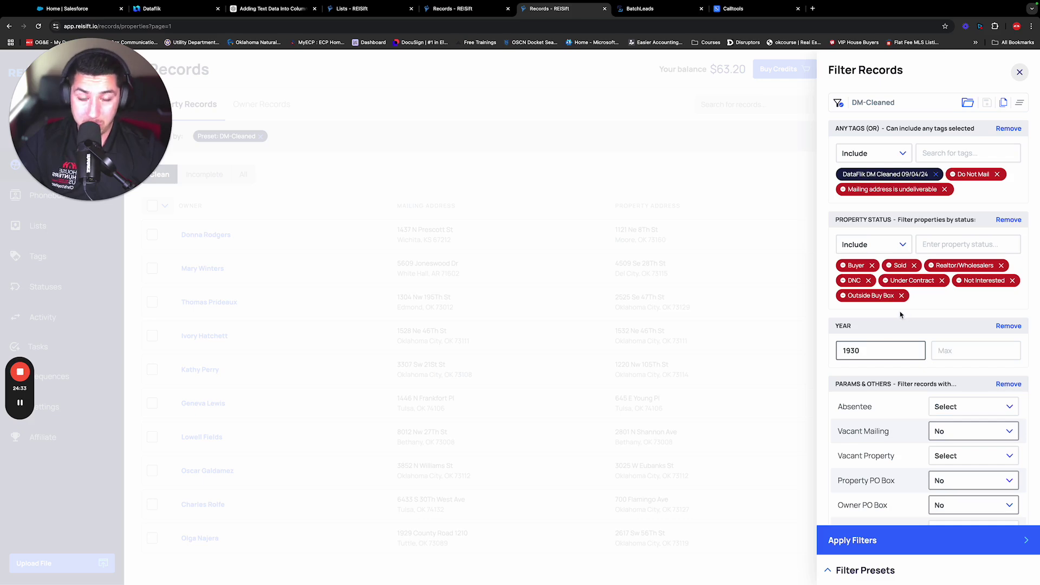
pyautogui.scroll(-2, 926, 312)
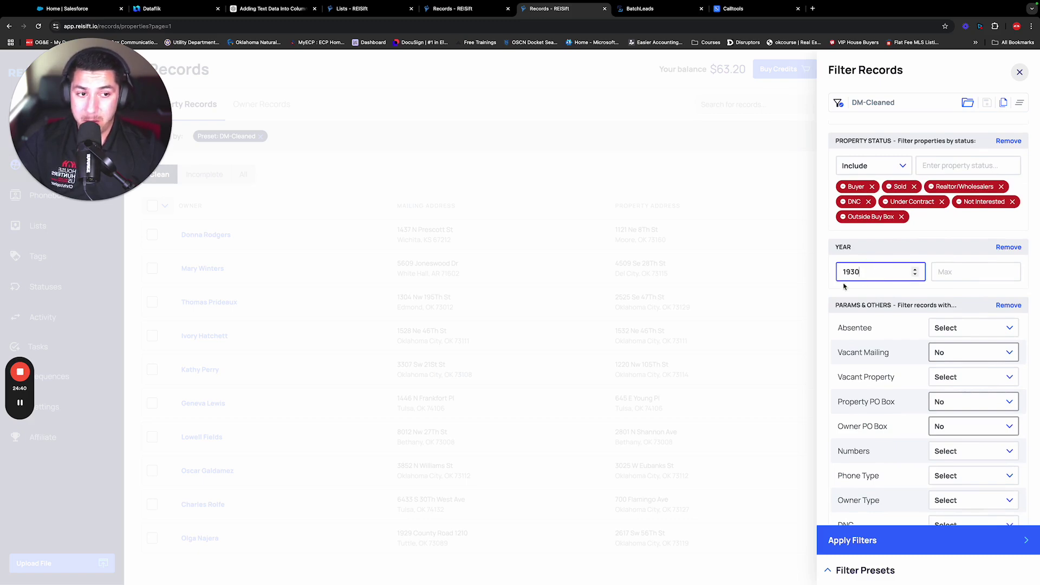
pyautogui.scroll(1, 864, 293)
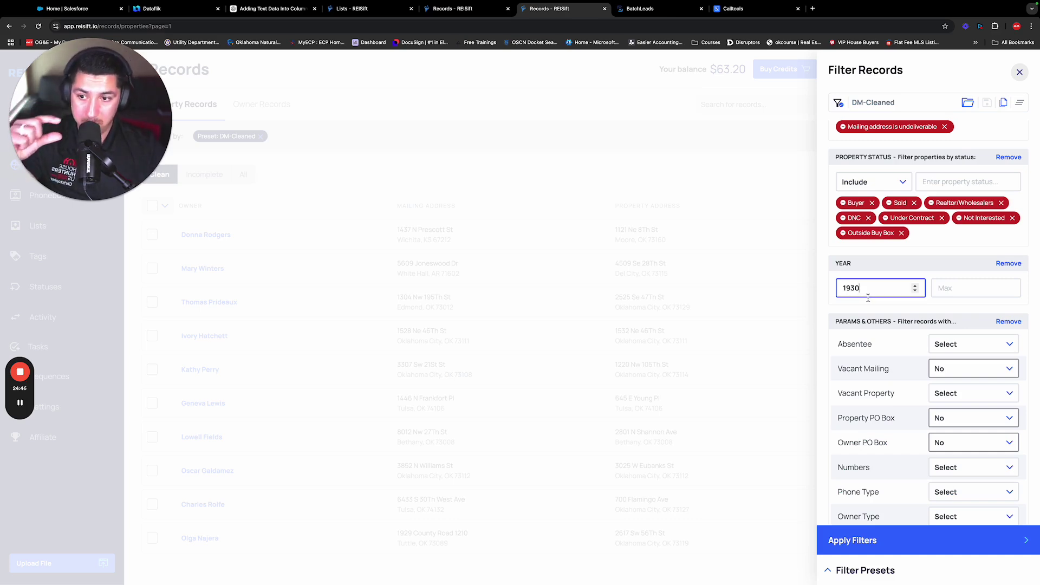
pyautogui.scroll(-4, 890, 398)
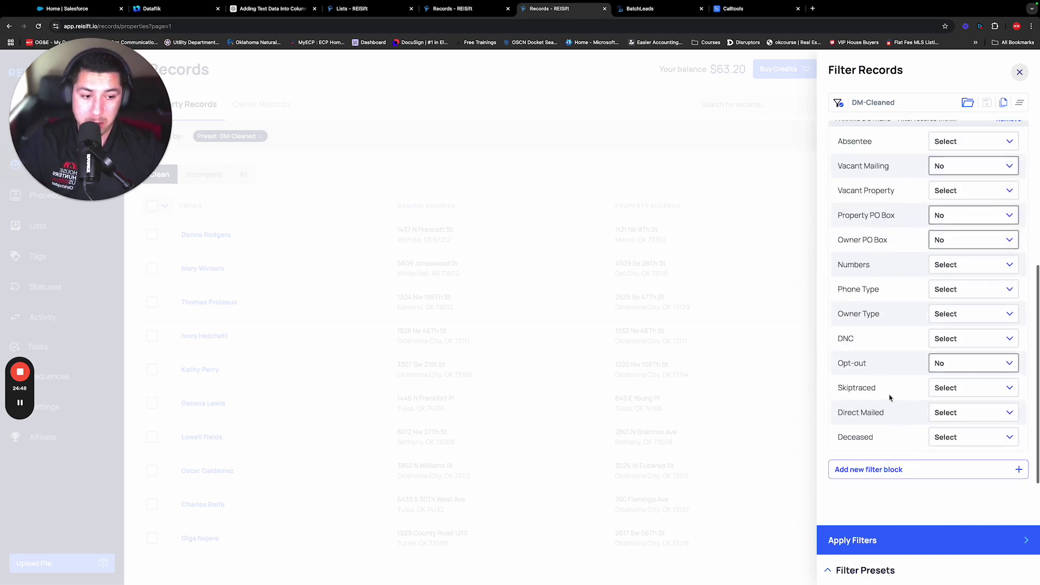
pyautogui.click(896, 469)
pyautogui.write('be')
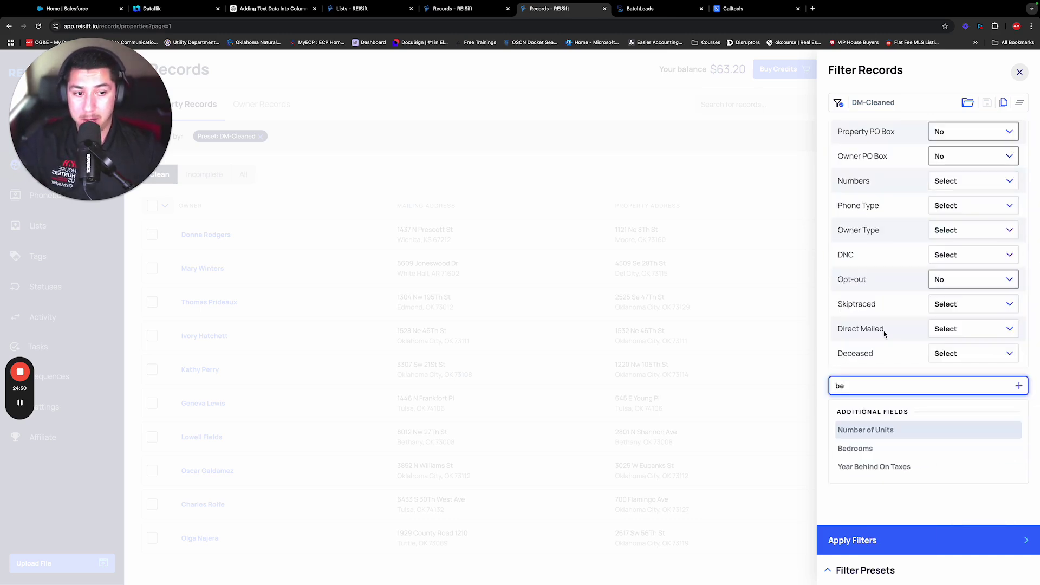
pyautogui.click(872, 449)
pyautogui.click(876, 395)
pyautogui.click(883, 413)
pyautogui.click(884, 395)
pyautogui.write('sq')
pyautogui.click(873, 428)
# Set the maximum Bedrooms to 5, maximum Bathrooms to 3 and maximum Sqft to 3000 in the DM-Cleaned filter
pyautogui.click(938, 249)
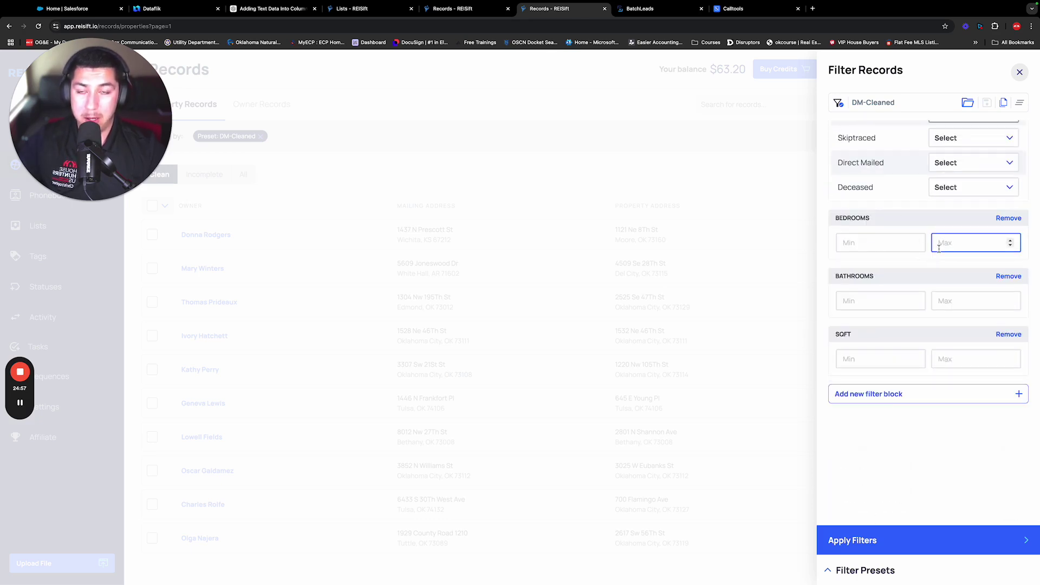
pyautogui.write('5')
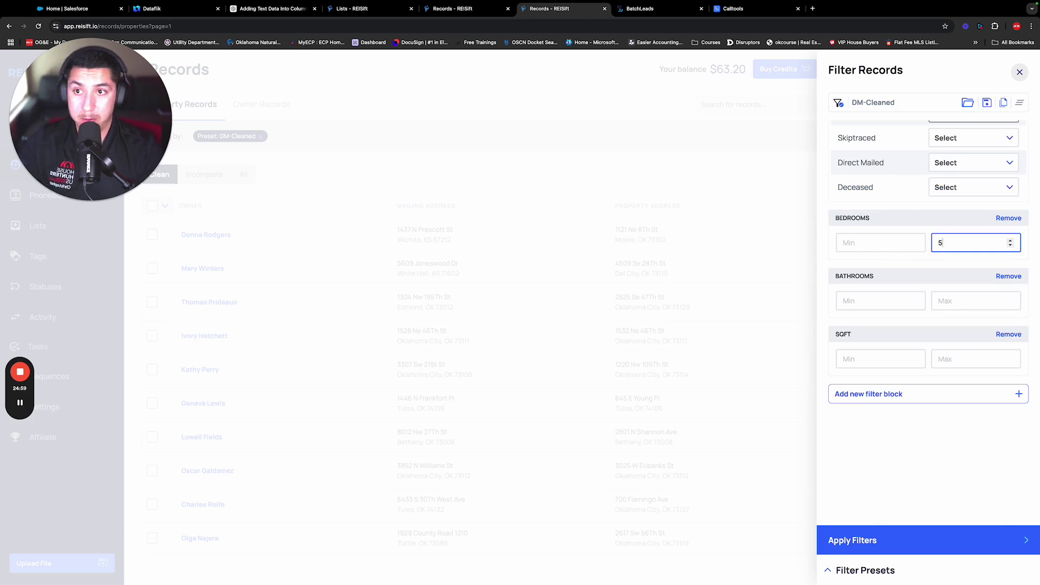
pyautogui.click(961, 301)
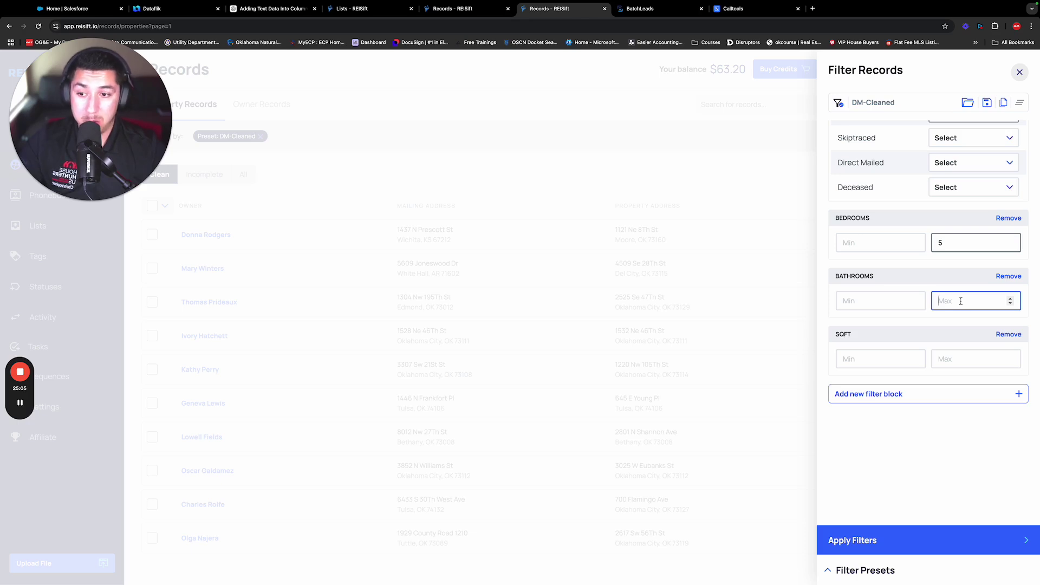
pyautogui.write('3')
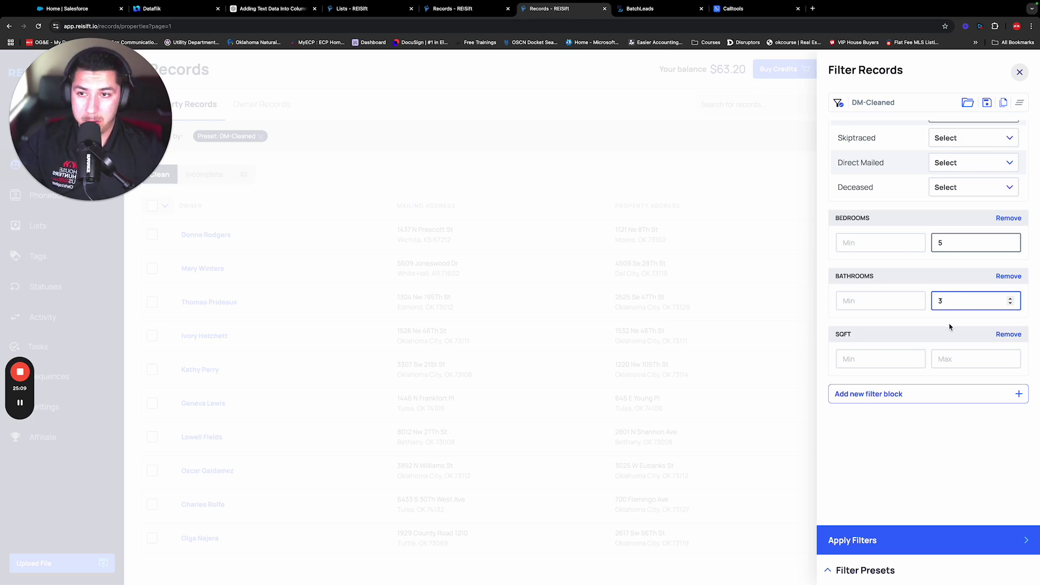
pyautogui.click(969, 359)
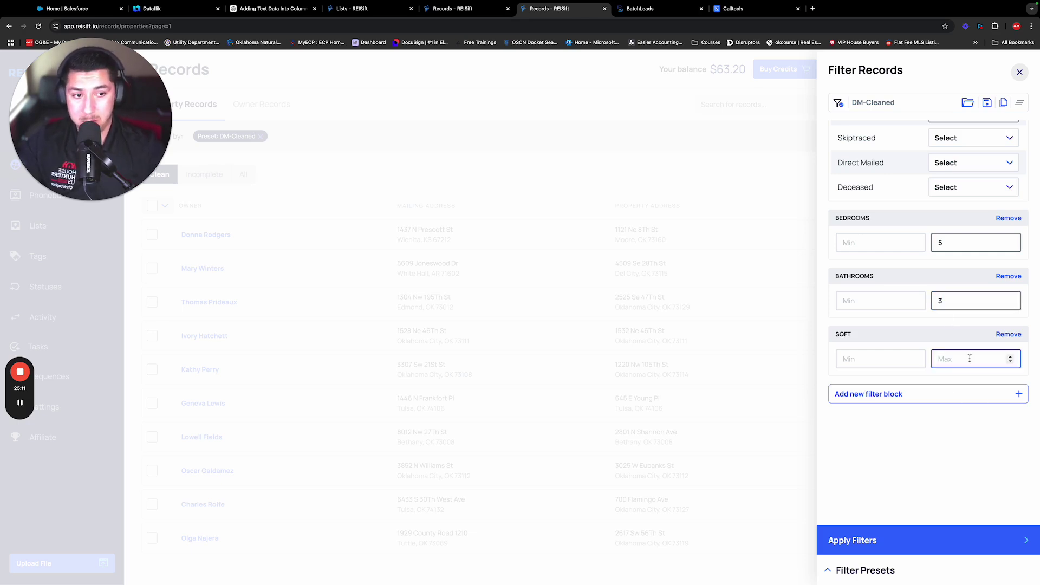
pyautogui.write('3000')
pyautogui.click(931, 455)
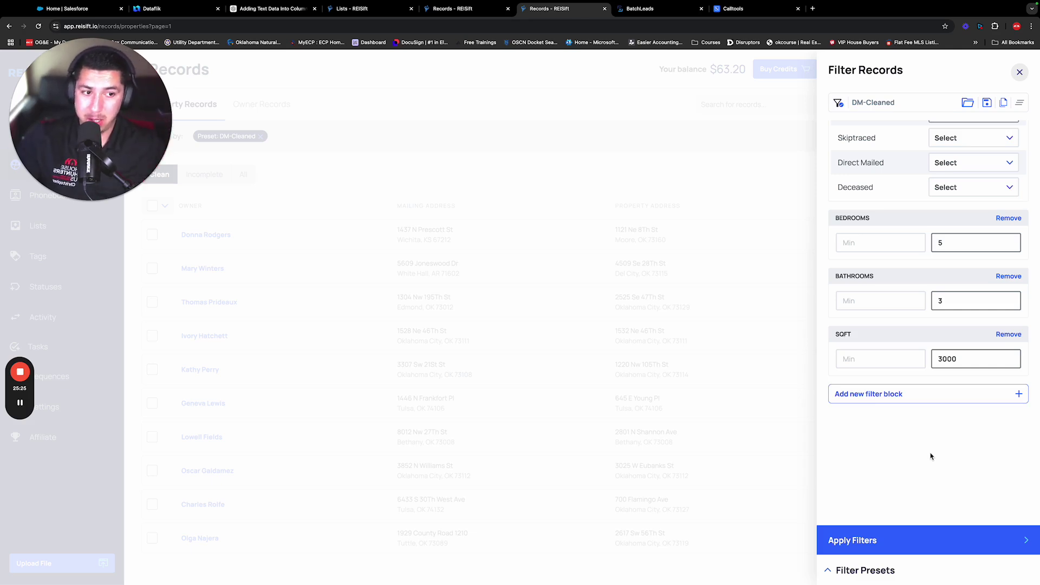
# Add the Property City and Property County filter blocks to the DM-Cleaned filter
pyautogui.scroll(10, 917, 391)
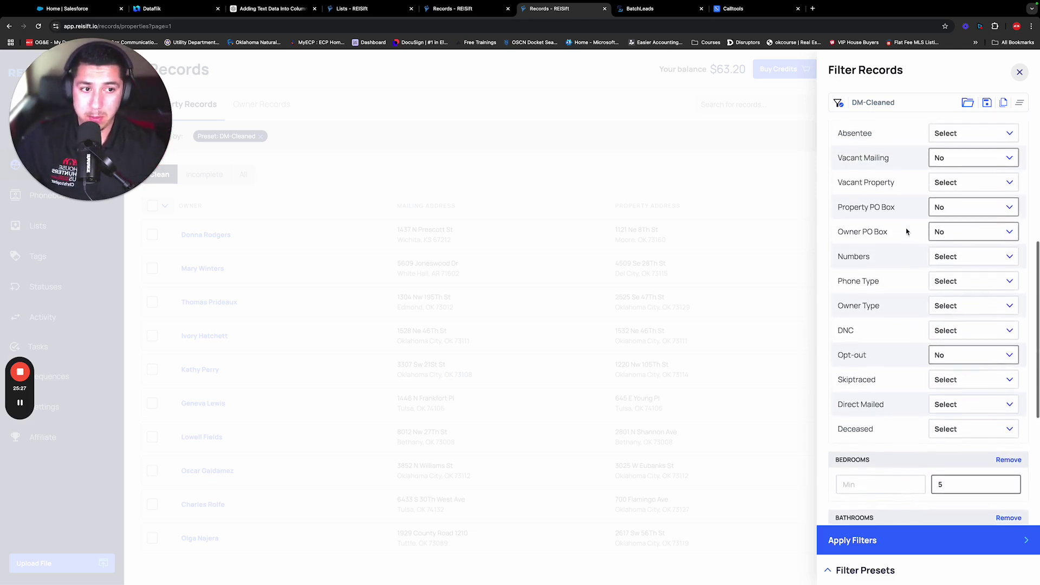
pyautogui.scroll(-5, 910, 227)
pyautogui.scroll(-4, 909, 233)
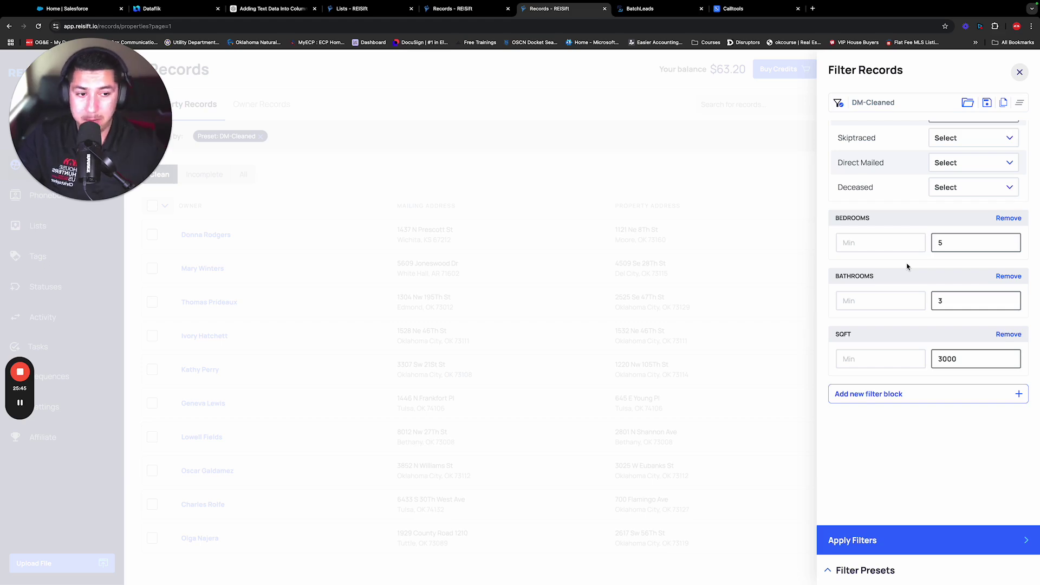
pyautogui.click(900, 398)
pyautogui.write('city')
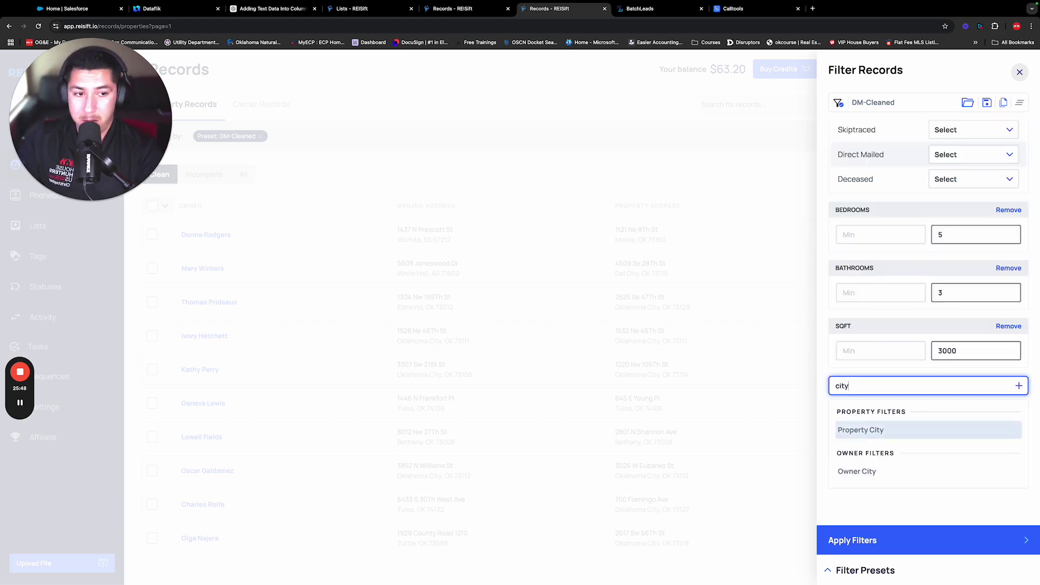
pyautogui.click(865, 432)
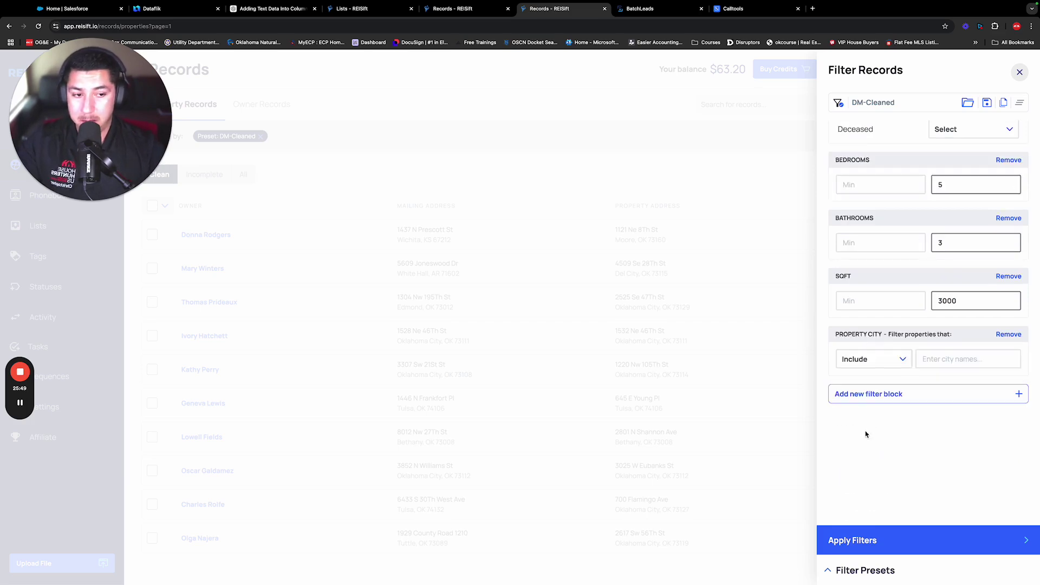
pyautogui.write('county')
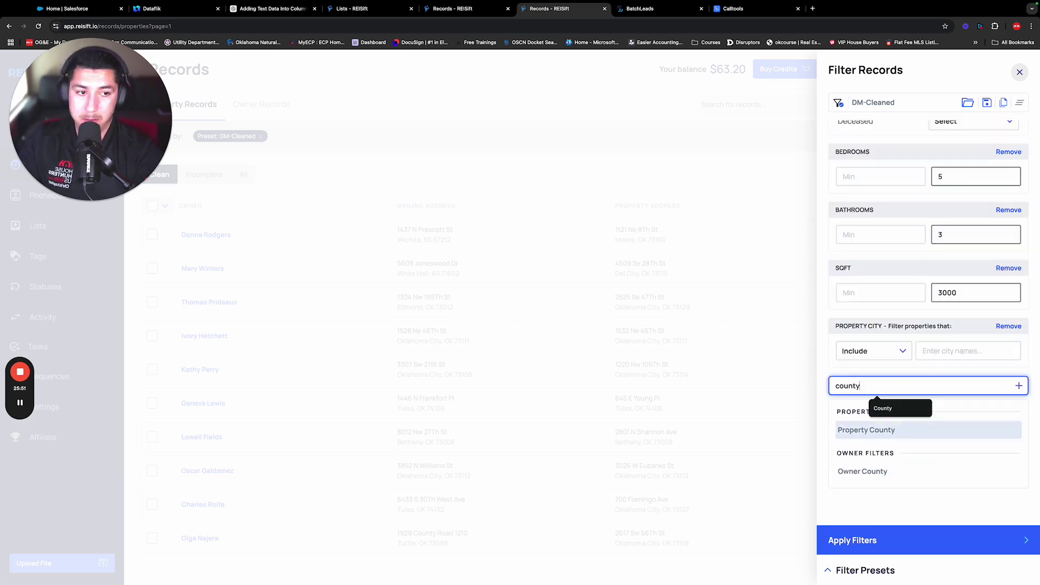
pyautogui.click(867, 429)
# Enter "Oklahoma cityu" as an included city in the Property City filter block
pyautogui.click(954, 358)
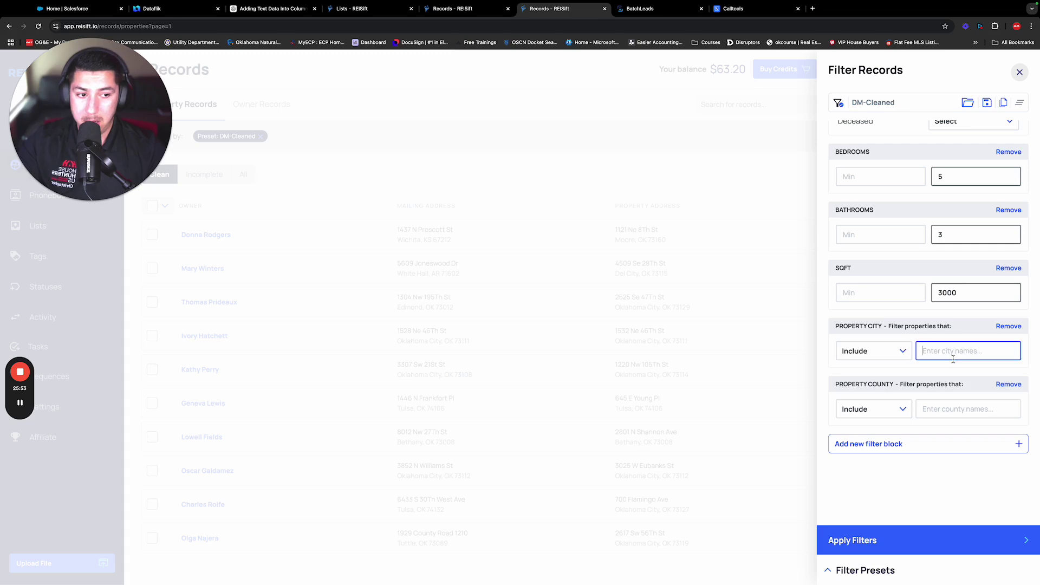
pyautogui.write('Okal')
pyautogui.press('BackSpace')
pyautogui.press('BackSpace')
pyautogui.write('lahoma cityu')
pyautogui.press('Return')
# Enter Tulsa as an included county in the Property County filter block
pyautogui.click(929, 422)
pyautogui.write('Okoa')
pyautogui.press('BackSpace')
pyautogui.press('BackSpace')
pyautogui.press('BackSpace')
pyautogui.press('BackSpace')
pyautogui.write('Tulsa')
pyautogui.press('Return')
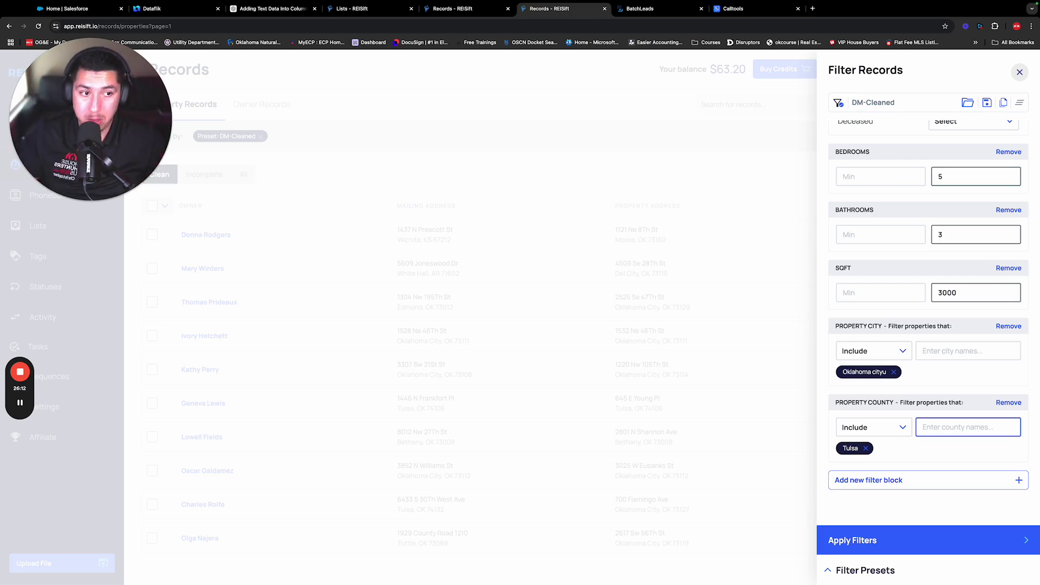
# Review the whole set of DM-Cleaned filter conditions and close the filter without applying the edits
pyautogui.scroll(-1, 908, 246)
pyautogui.scroll(10, 909, 247)
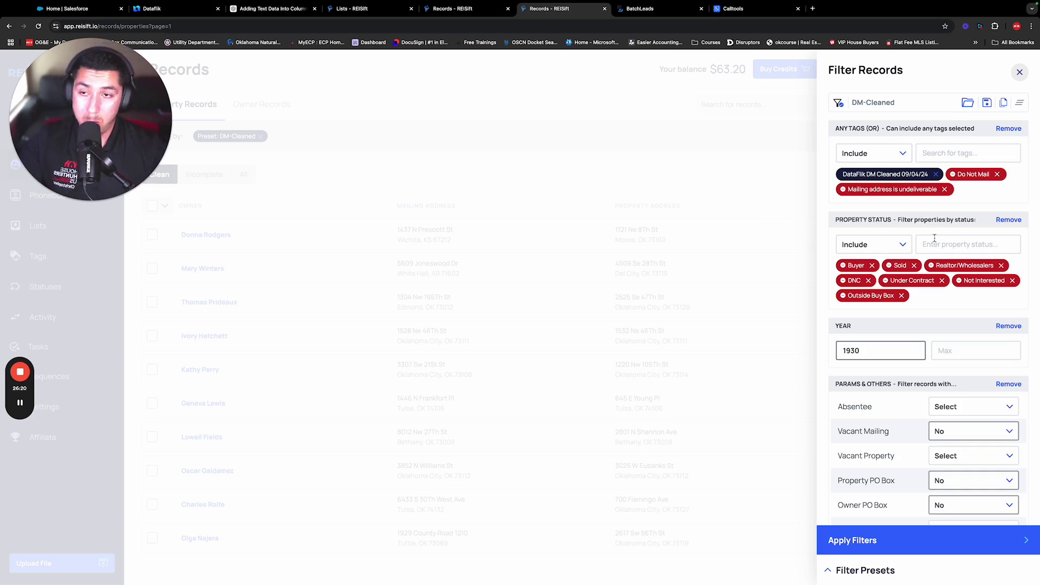
pyautogui.scroll(-10, 935, 238)
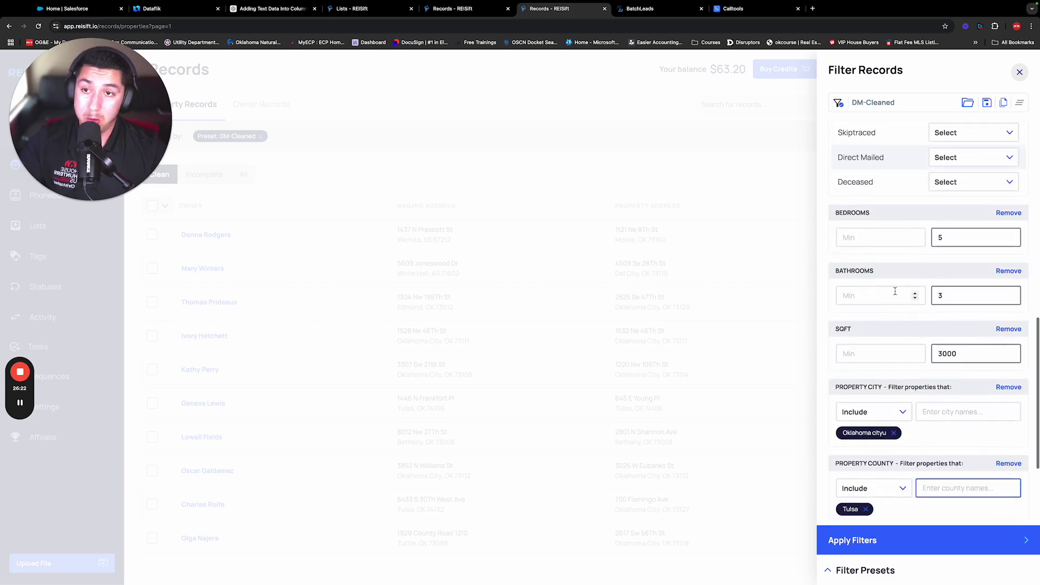
pyautogui.click(447, 307)
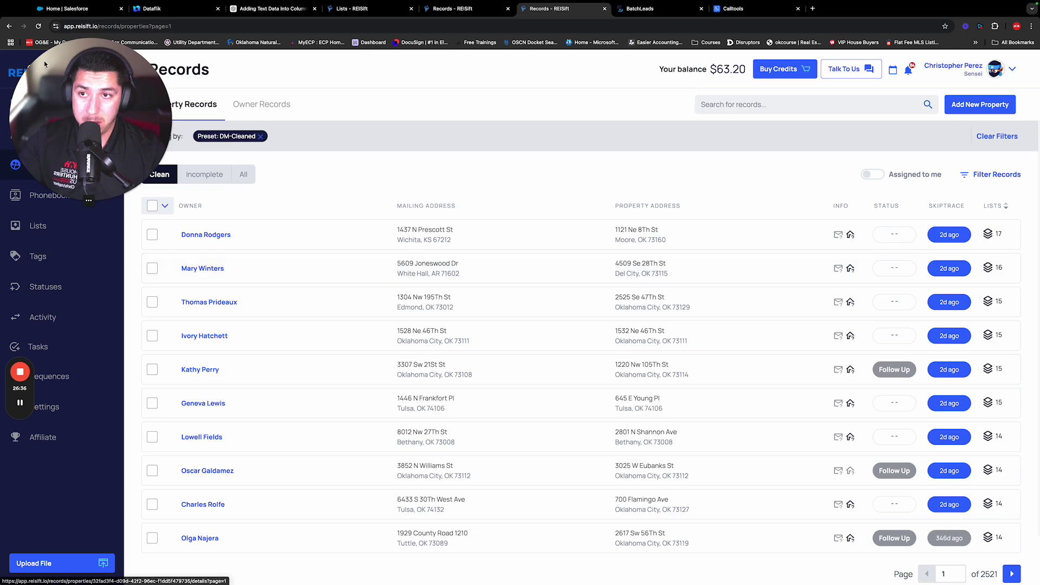
# Switch to Salesforce and open the Leads list to examine the new leads
pyautogui.click(77, 11)
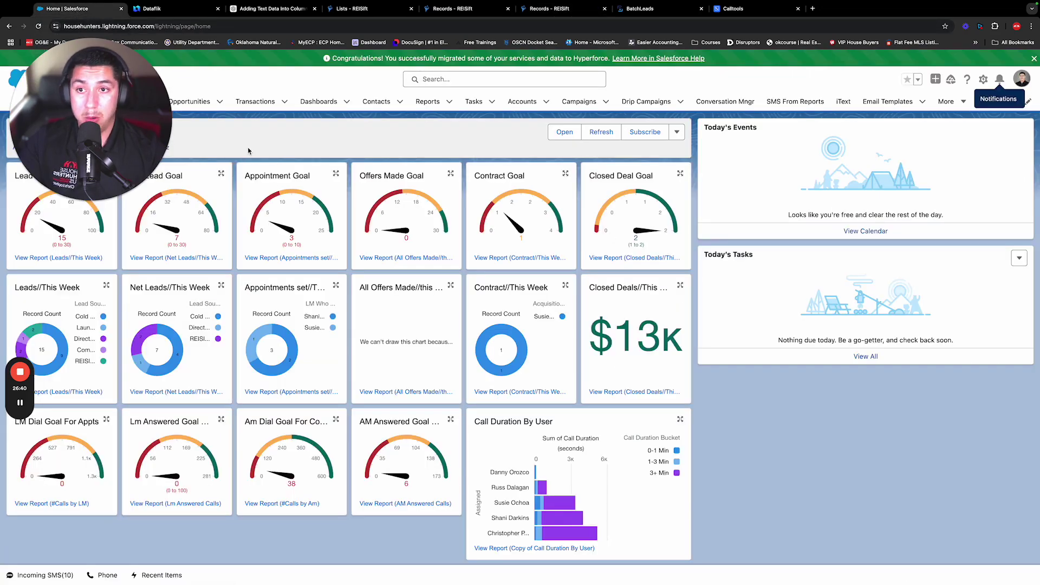
pyautogui.press('super+plus')
pyautogui.press('super+plus')
pyautogui.press('super+plus')
pyautogui.press('super+plus')
pyautogui.press('super+plus')
pyautogui.click(347, 218)
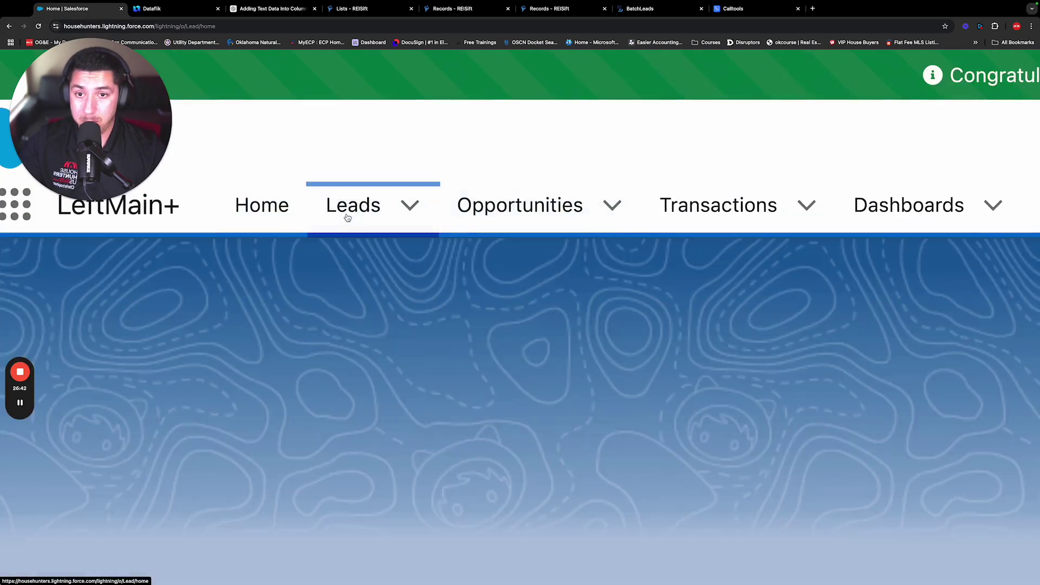
pyautogui.press('super+0')
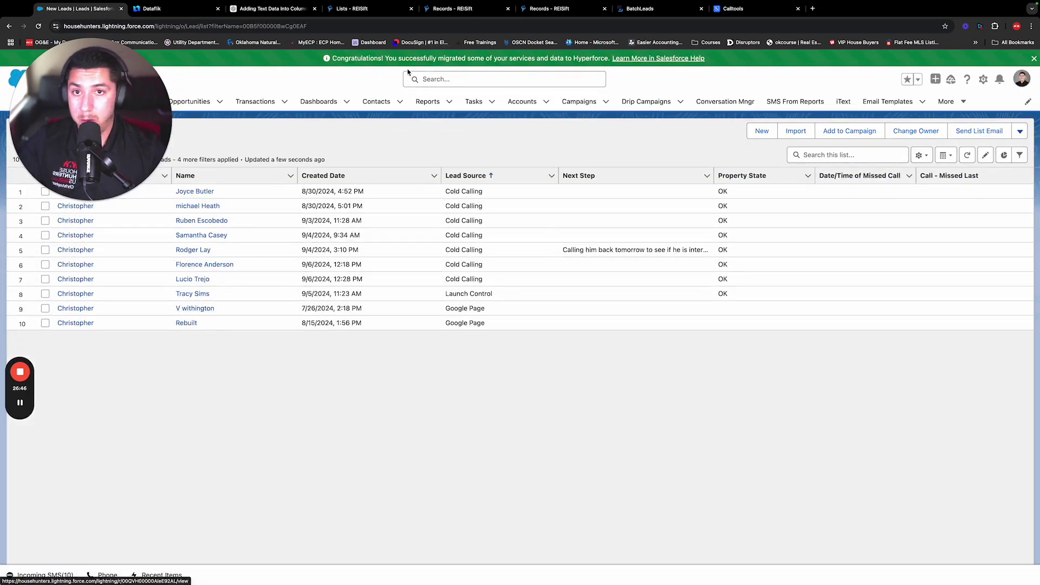
# Return to the first REISift records tab, search the available filter blocks for "status" and close the filter
pyautogui.click(458, 9)
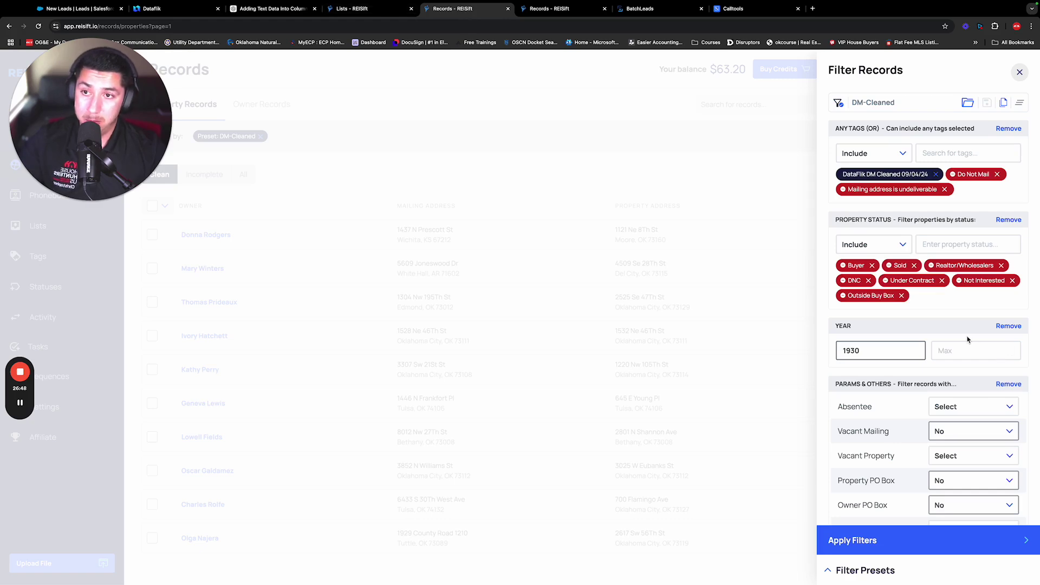
pyautogui.scroll(-6, 968, 340)
pyautogui.click(911, 393)
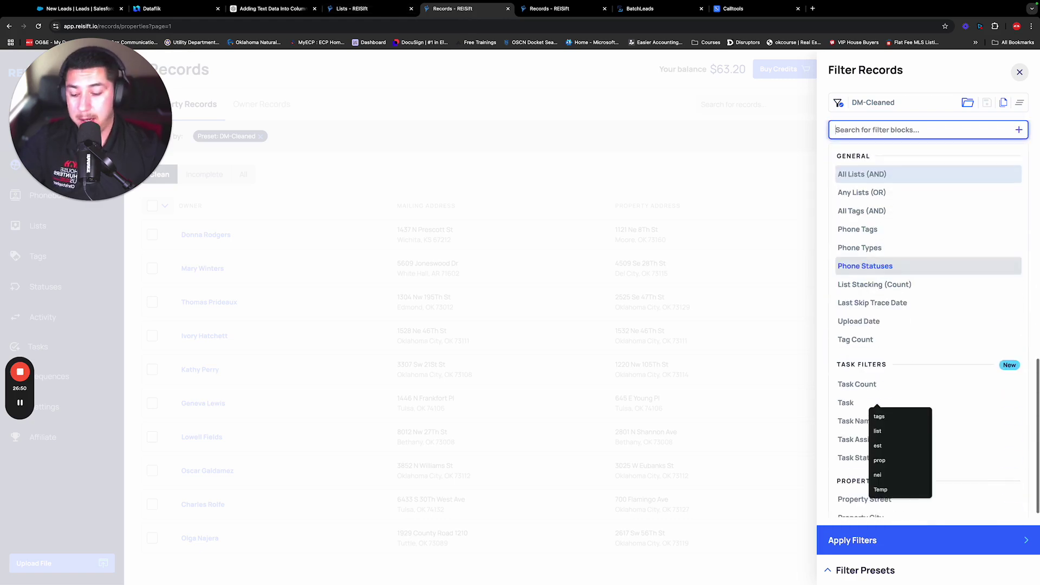
pyautogui.write('status')
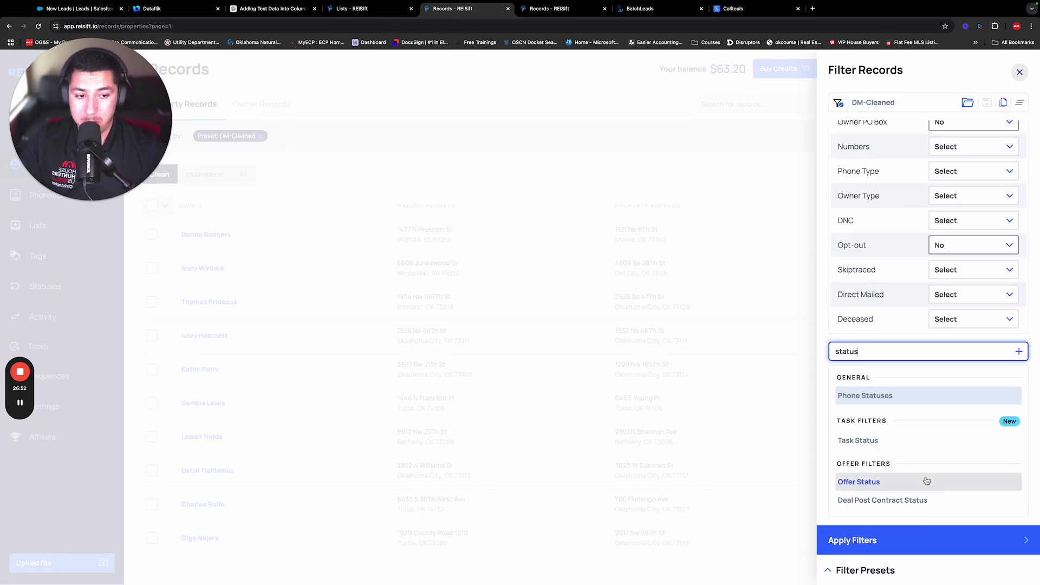
pyautogui.click(827, 345)
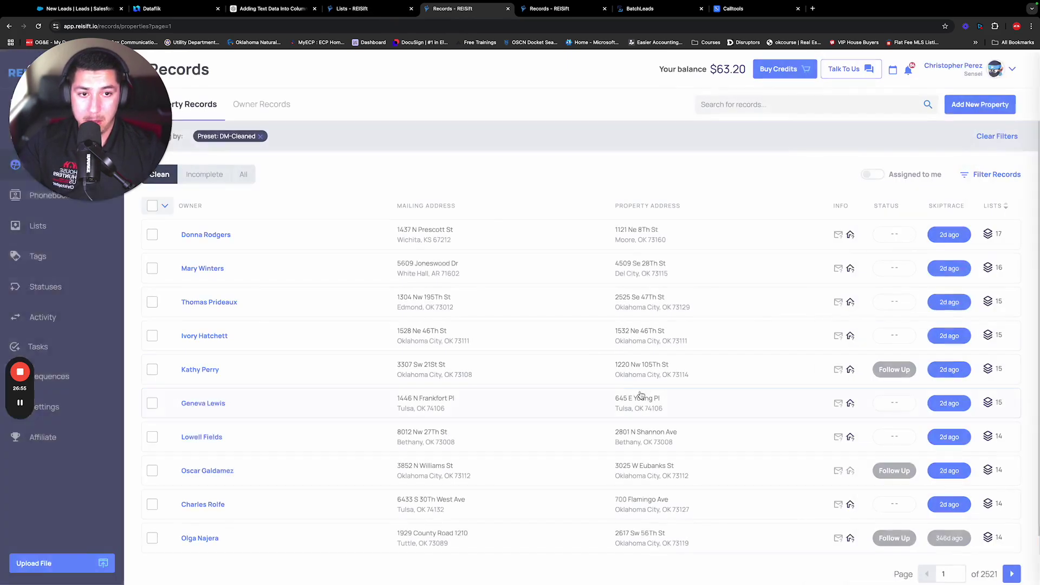
# Open the first property record's details, check its status options and raise the property temperature to Hot
pyautogui.click(617, 236)
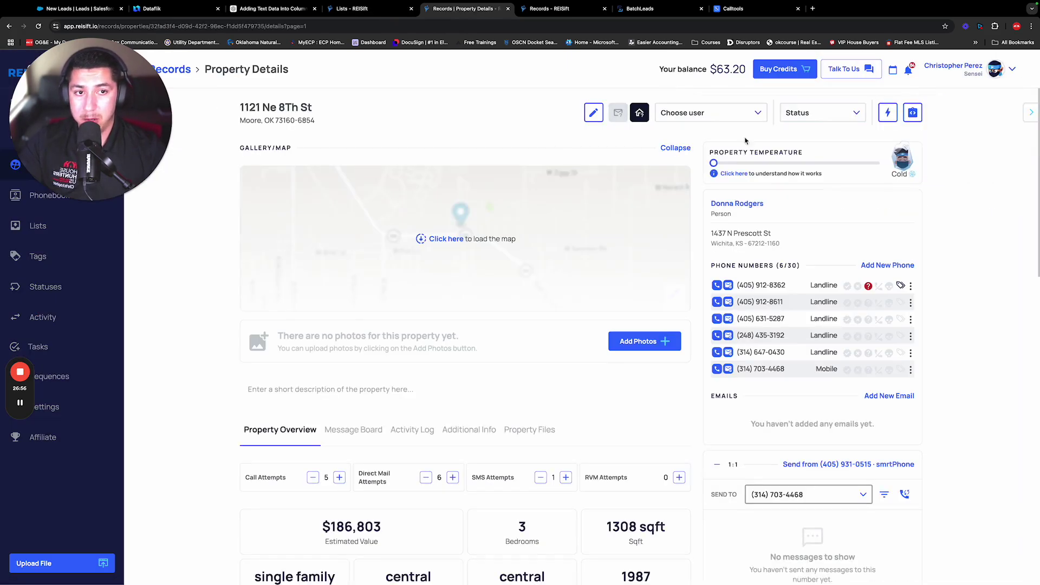
pyautogui.click(839, 116)
pyautogui.moveTo(713, 163); pyautogui.dragTo(884, 164)
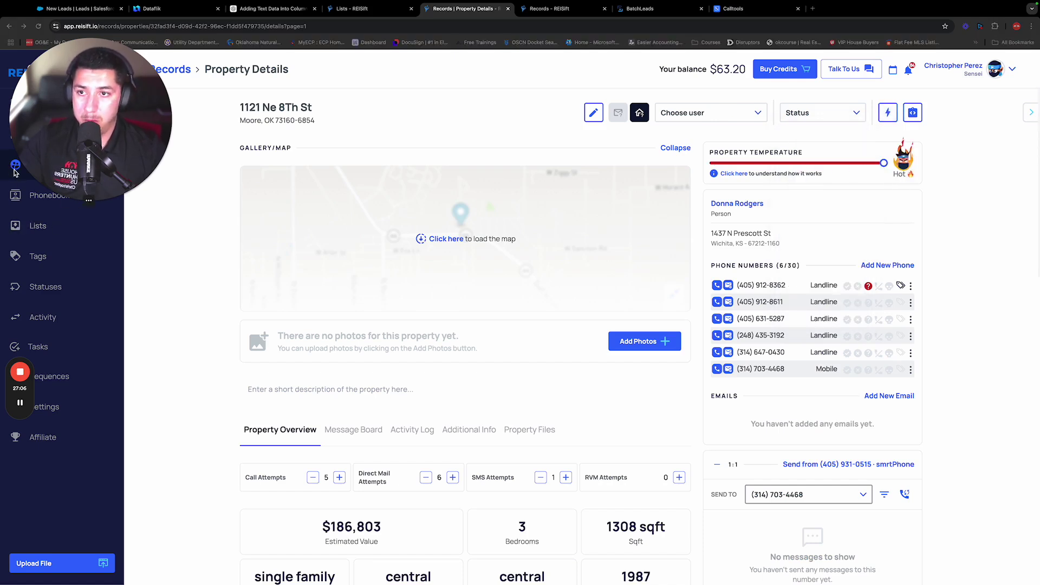
# Return to the property records, reapply the DM-Cleaned filter and check how many records are available to select
pyautogui.click(41, 164)
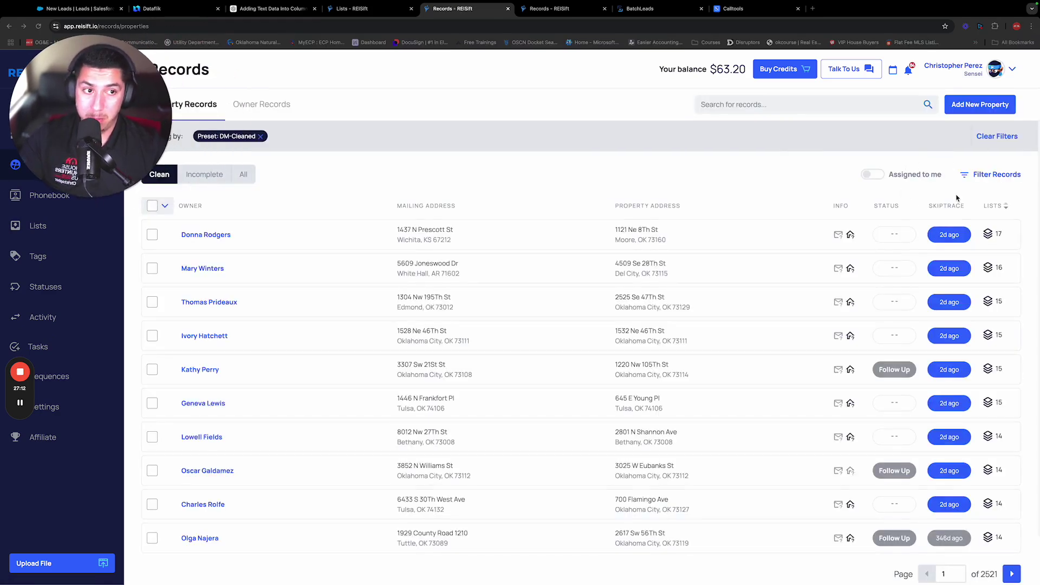
pyautogui.click(985, 173)
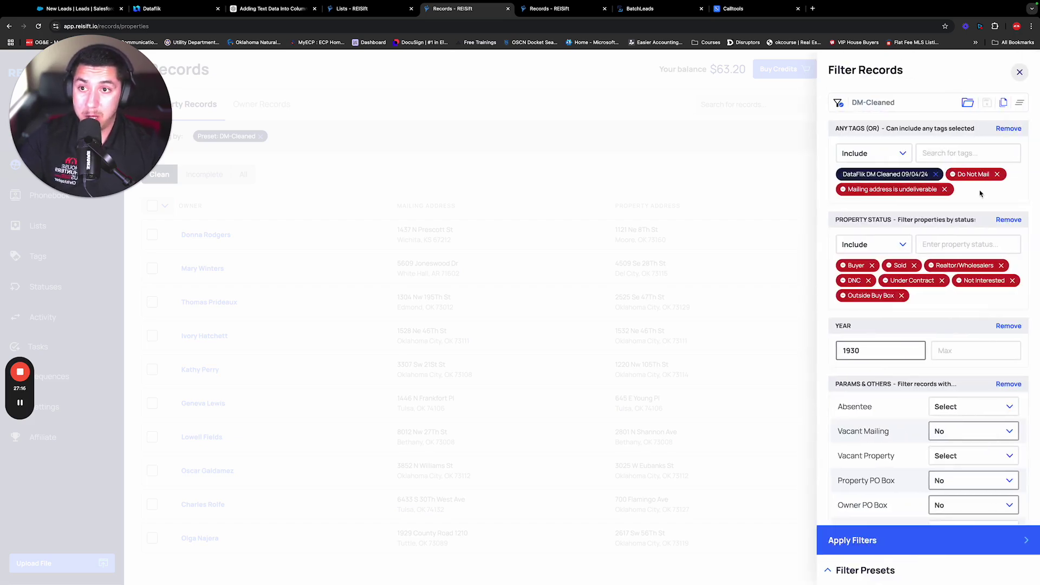
pyautogui.click(891, 540)
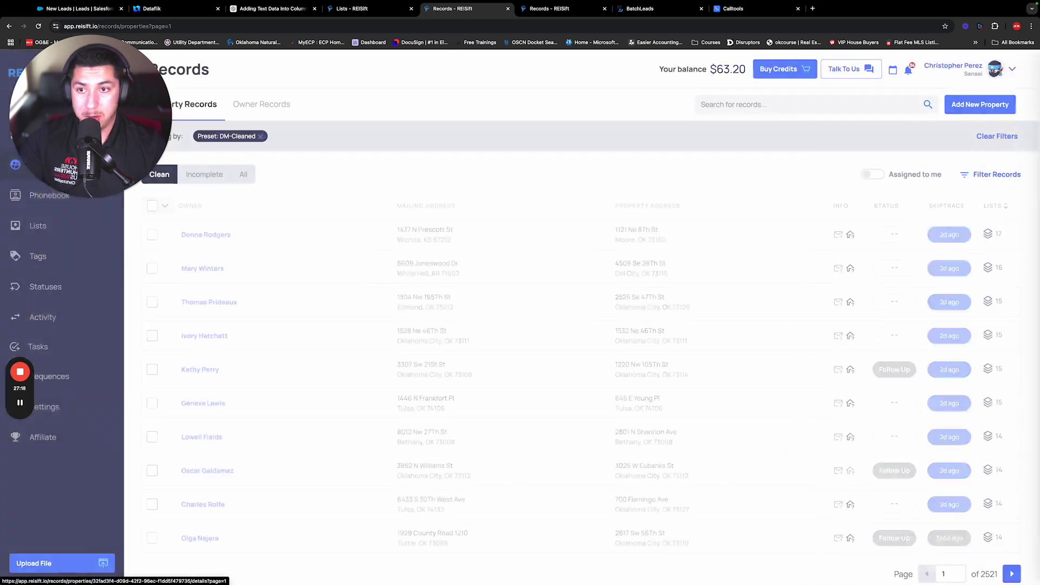
pyautogui.click(165, 205)
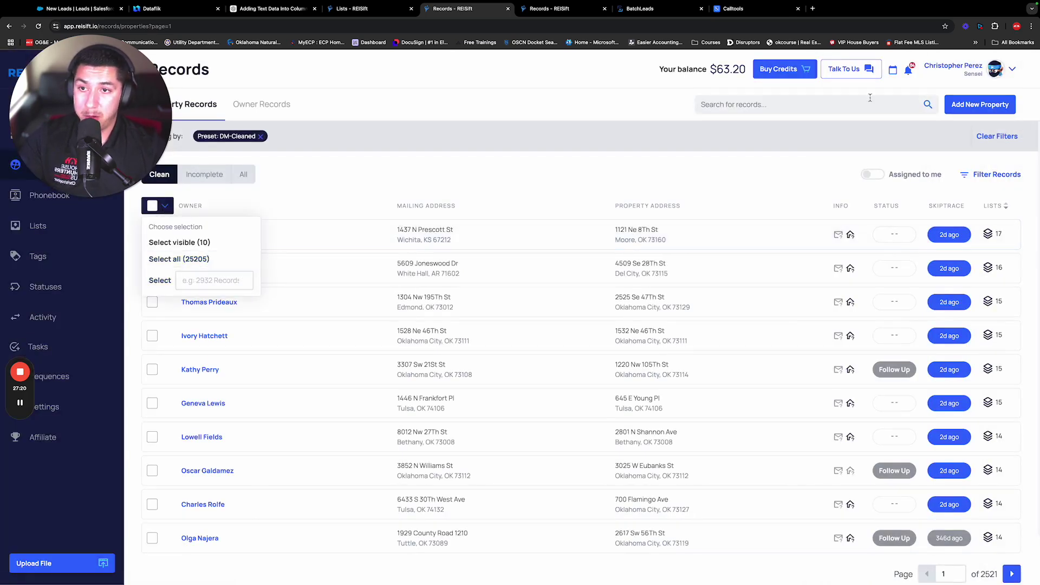
# Include the August DataFlik DM Cleaned tag in the Any Tags filter, apply it and check the selectable record total
pyautogui.click(997, 175)
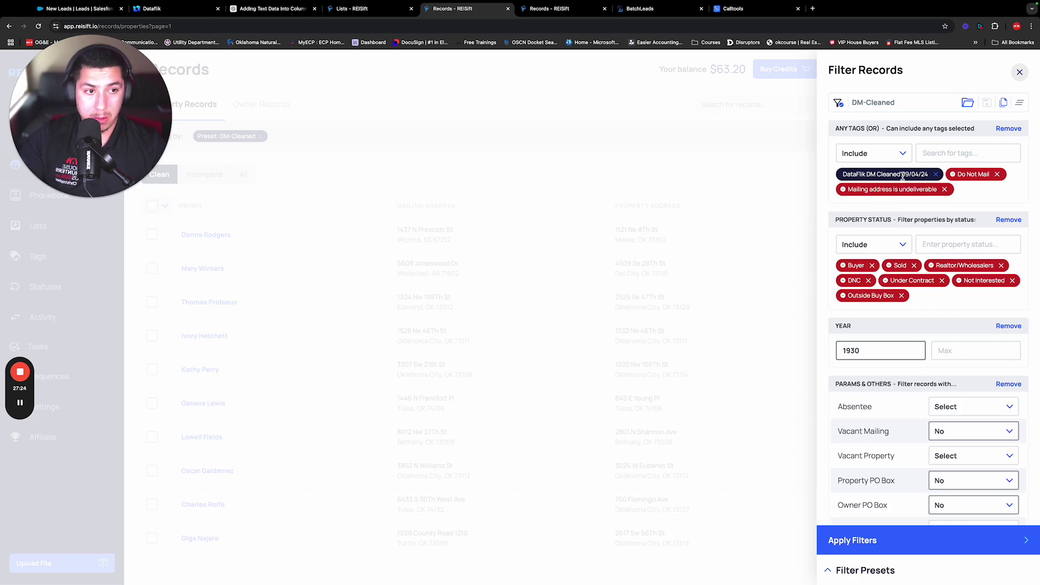
pyautogui.moveTo(903, 176); pyautogui.dragTo(840, 176)
pyautogui.hotkey('ctrl', 'c')
pyautogui.click(1008, 158)
pyautogui.hotkey('ctrl', 'v')
pyautogui.click(952, 303)
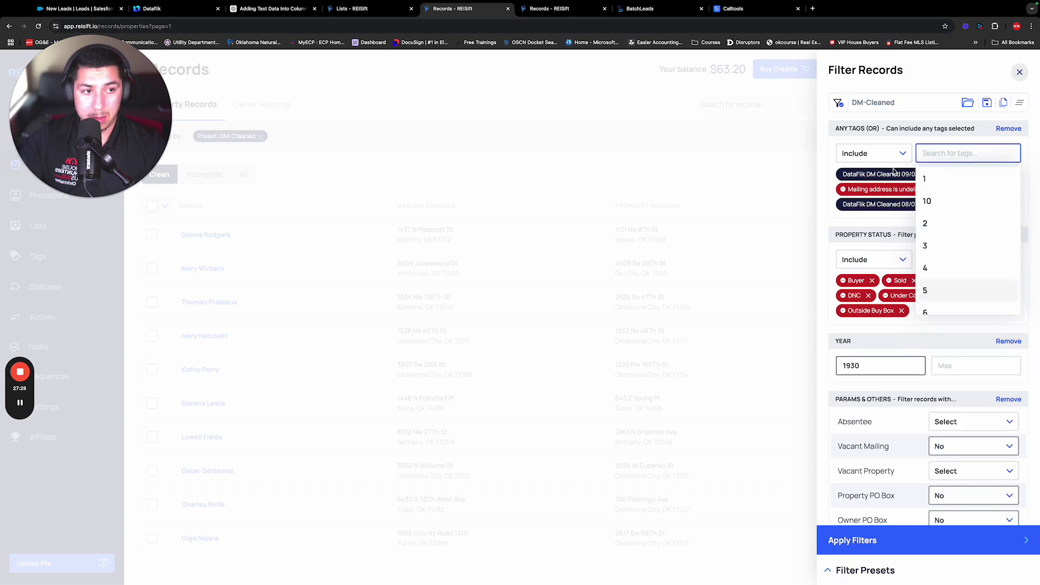
pyautogui.click(866, 541)
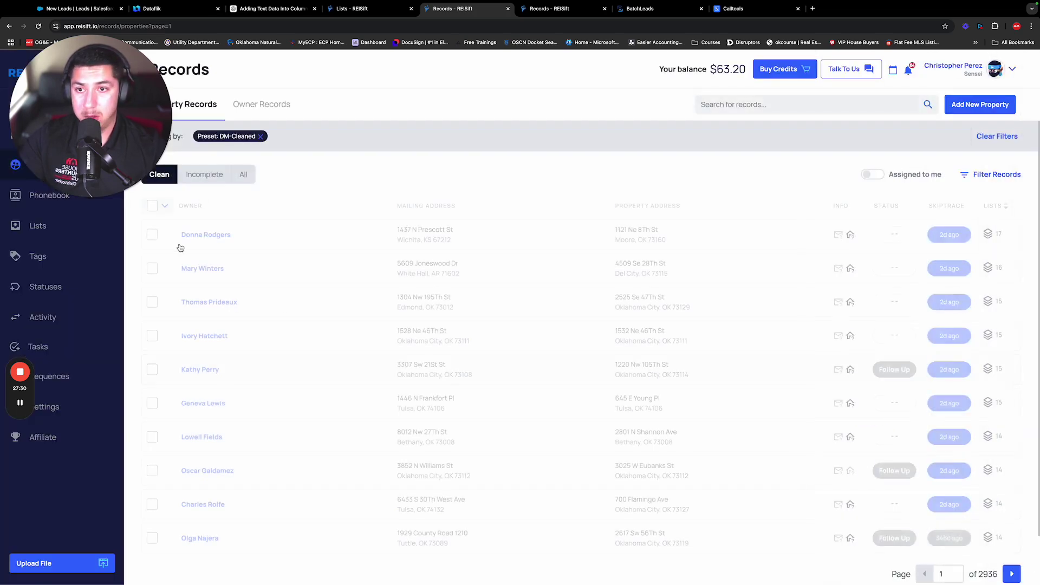
pyautogui.click(164, 206)
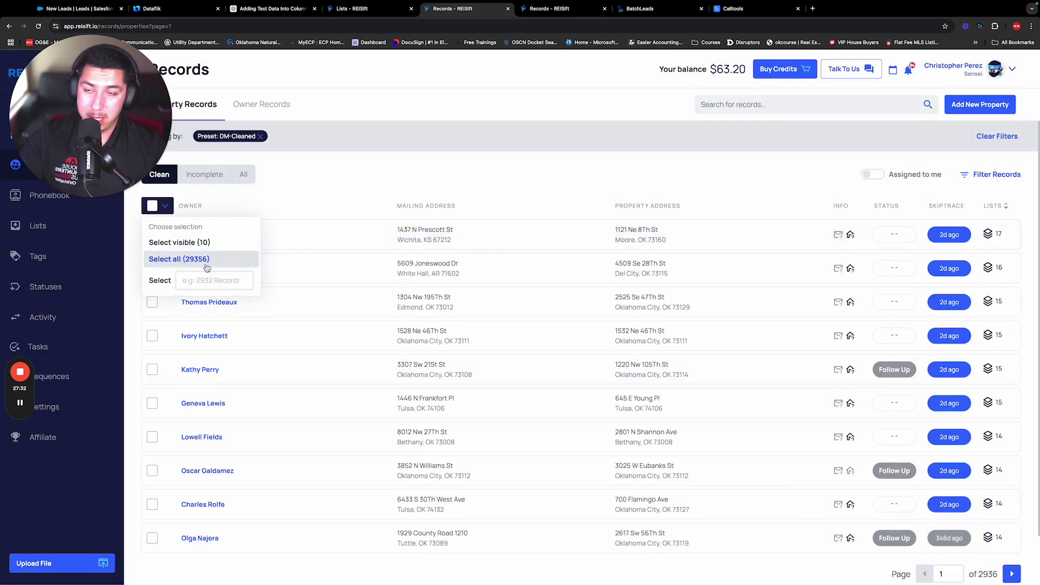
pyautogui.click(432, 195)
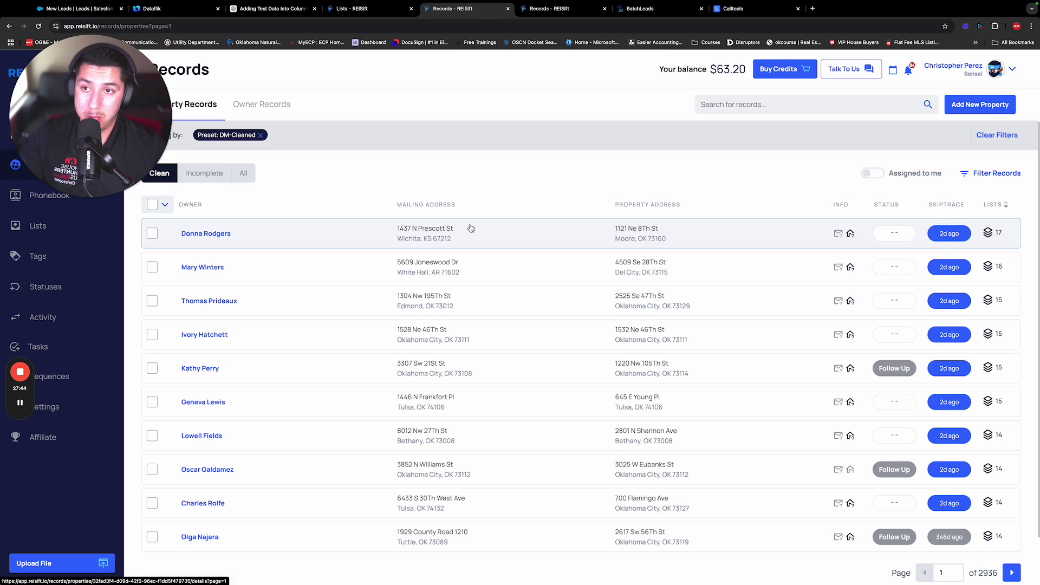
# Open the record filter and review the presets in the Direct Mail List folder, including DM-Cleaned
pyautogui.click(975, 173)
pyautogui.scroll(-7, 894, 325)
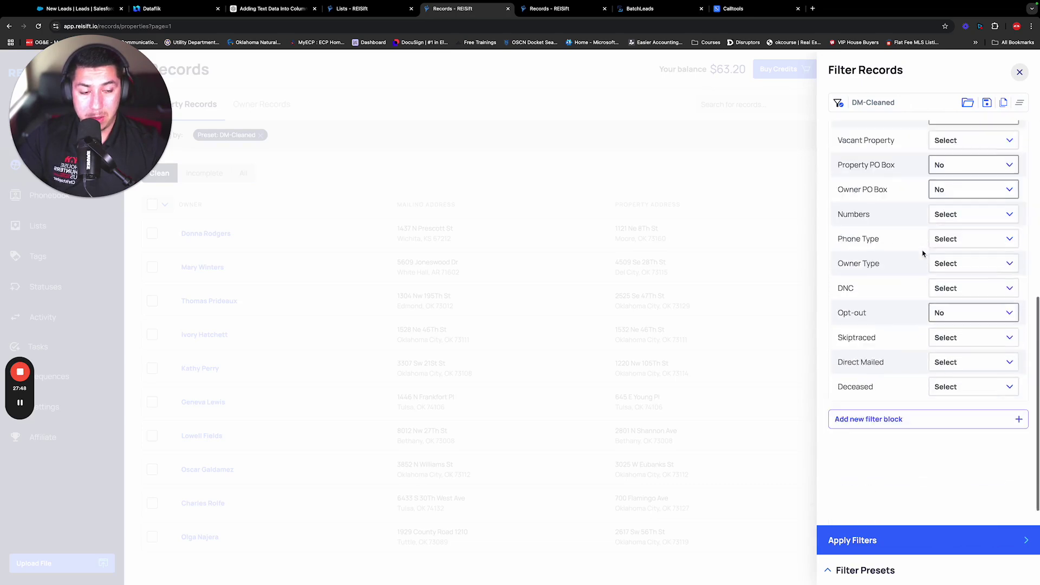
pyautogui.click(891, 577)
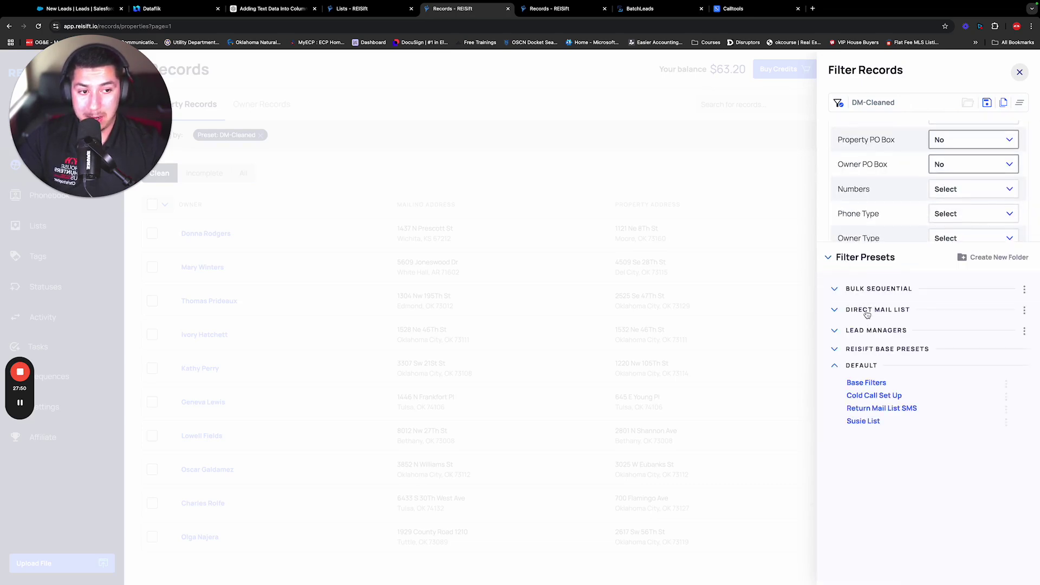
pyautogui.click(866, 310)
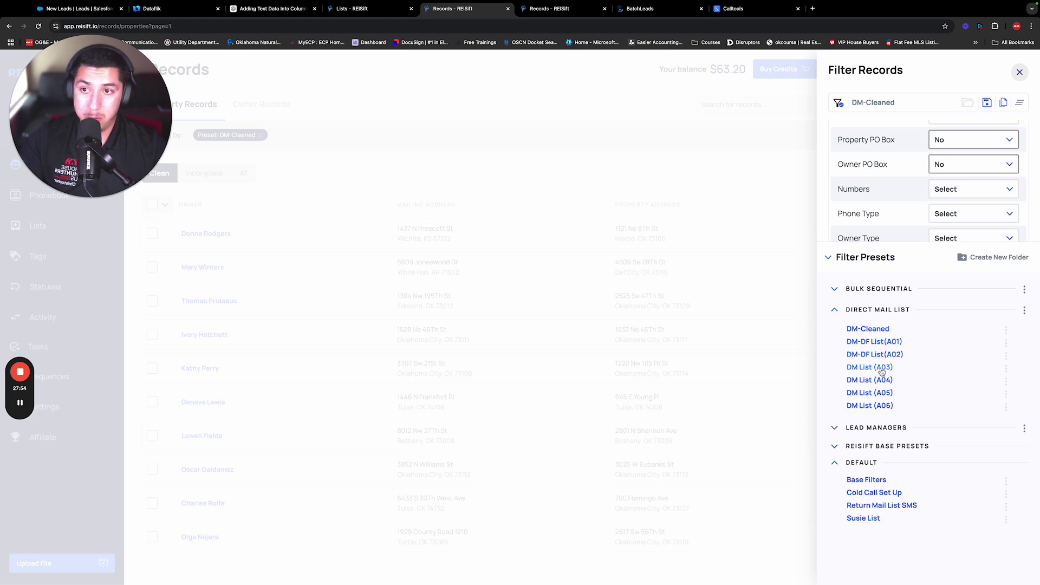
pyautogui.click(867, 329)
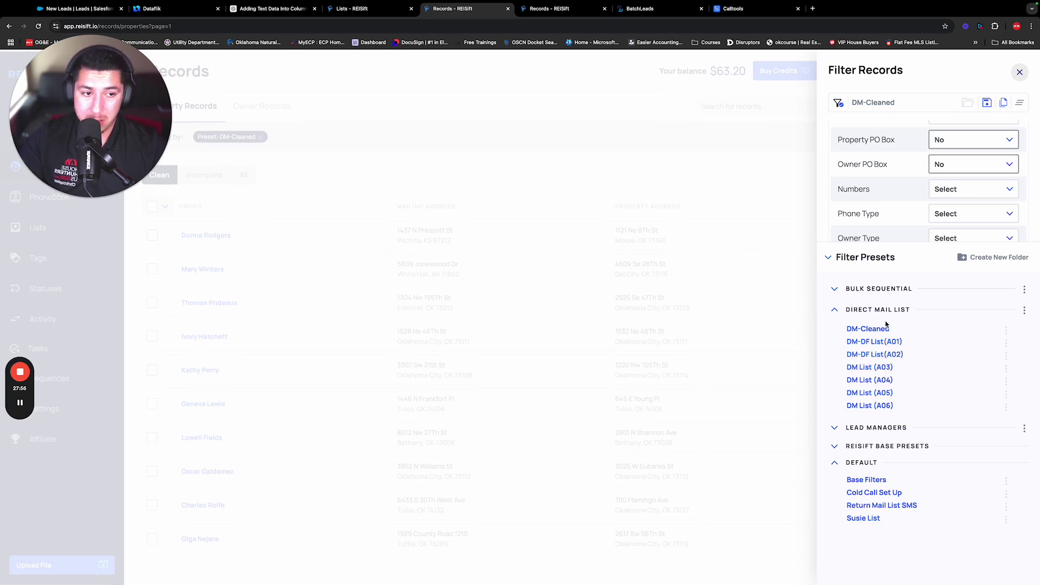
pyautogui.click(895, 255)
# Save the current filter settings to the DM-Cleaned preset
pyautogui.scroll(5, 897, 224)
pyautogui.scroll(-4, 896, 291)
pyautogui.scroll(4, 898, 287)
pyautogui.click(987, 102)
# Search the available filter blocks for "direct" and add a Direct Mail Attempts block to the DM-Cleaned filter
pyautogui.scroll(-5, 937, 251)
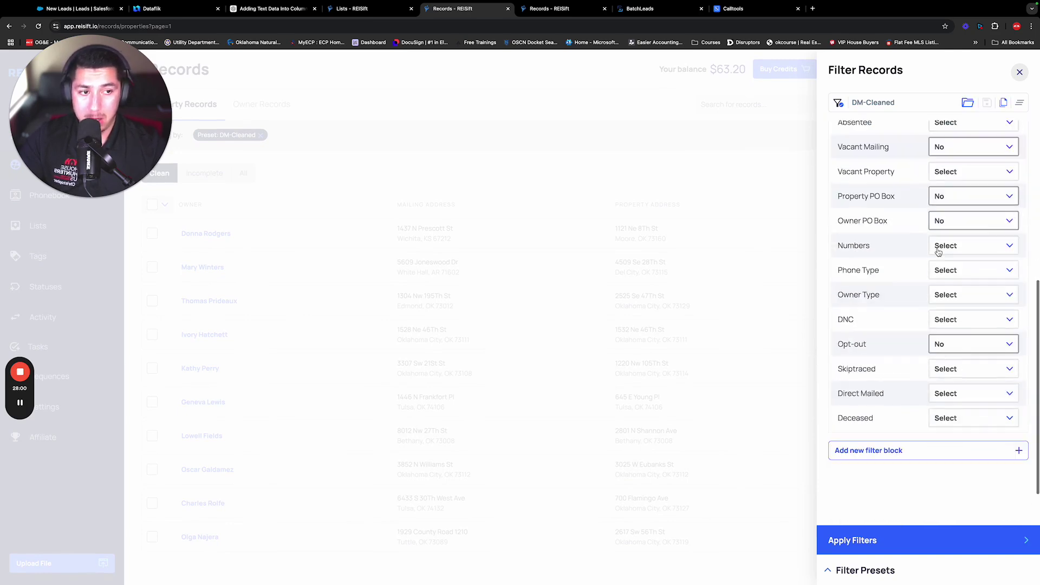
pyautogui.scroll(5, 895, 210)
pyautogui.scroll(-8, 899, 244)
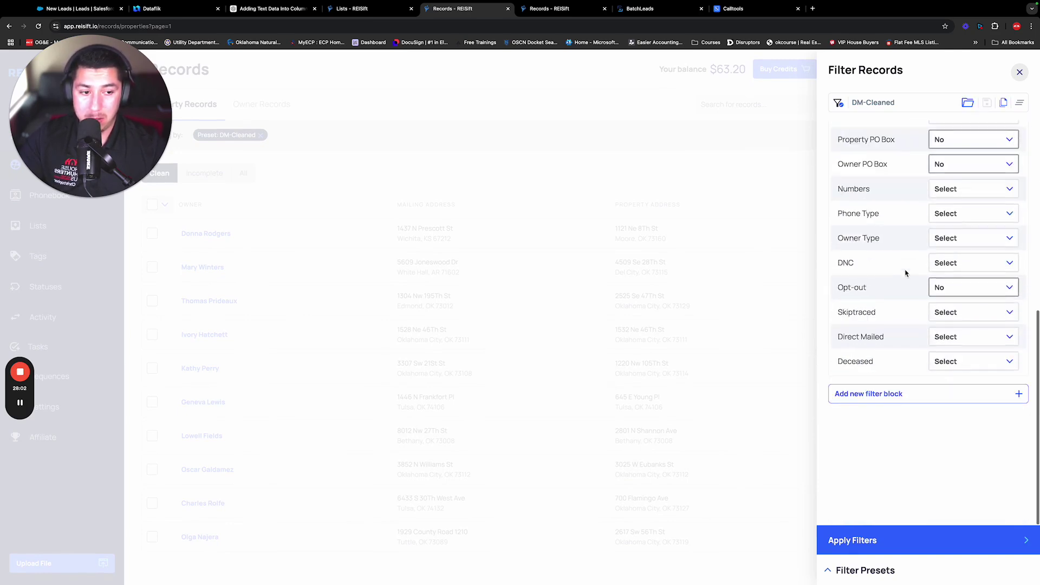
pyautogui.click(901, 394)
pyautogui.scroll(-3, 899, 402)
pyautogui.write('d')
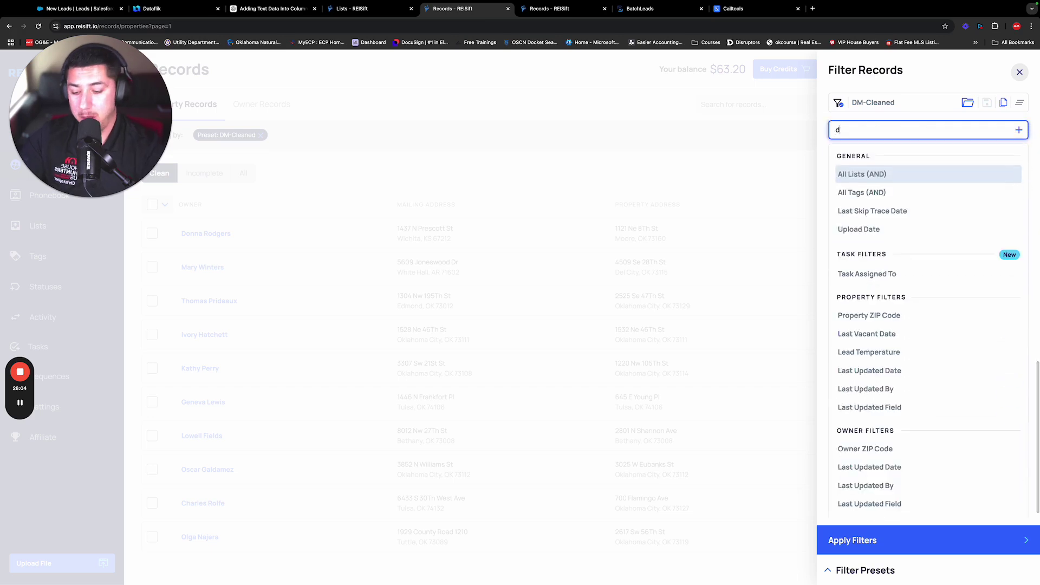
pyautogui.write('iec')
pyautogui.press('BackSpace')
pyautogui.press('BackSpace')
pyautogui.write('rect')
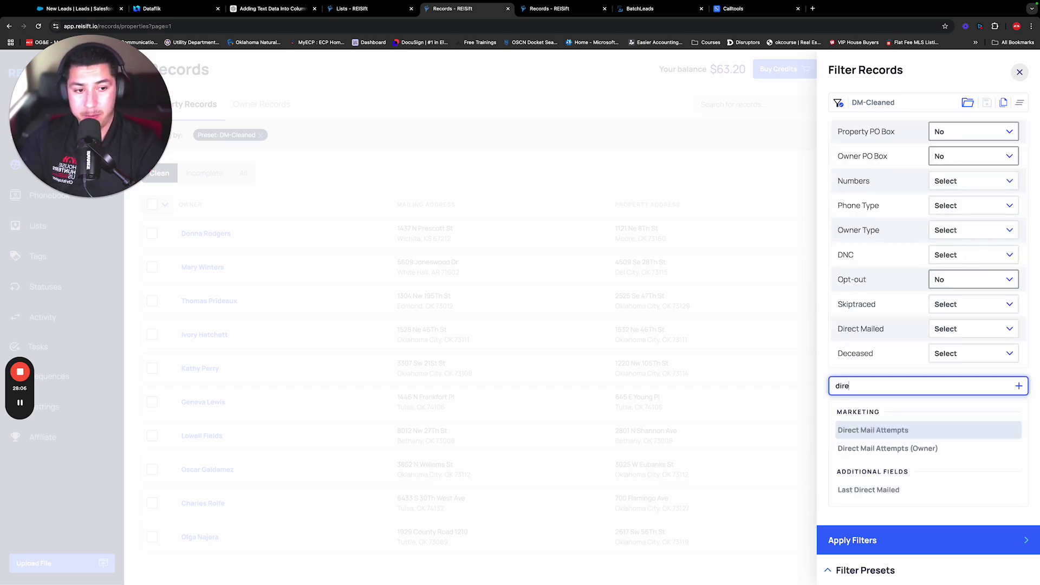
pyautogui.click(885, 429)
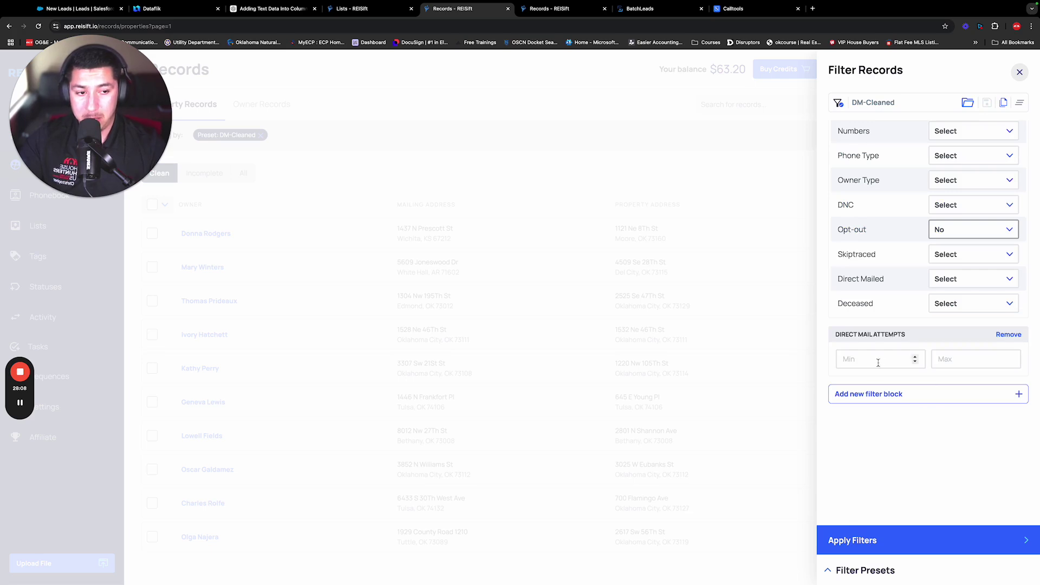
# Set the maximum direct mail attempts to 0 and apply the filter to the property records
pyautogui.click(971, 360)
pyautogui.write('4')
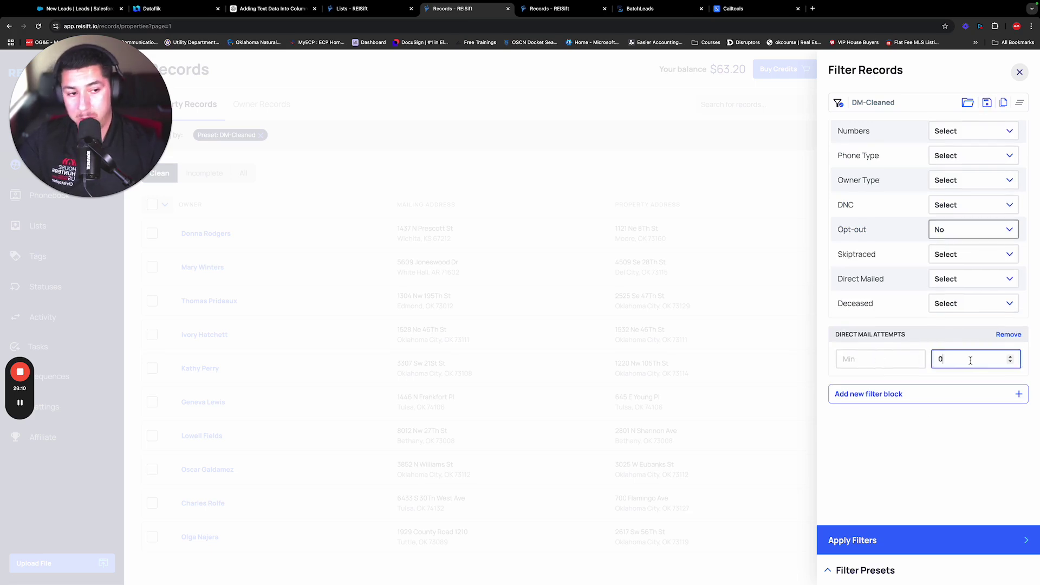
pyautogui.click(932, 534)
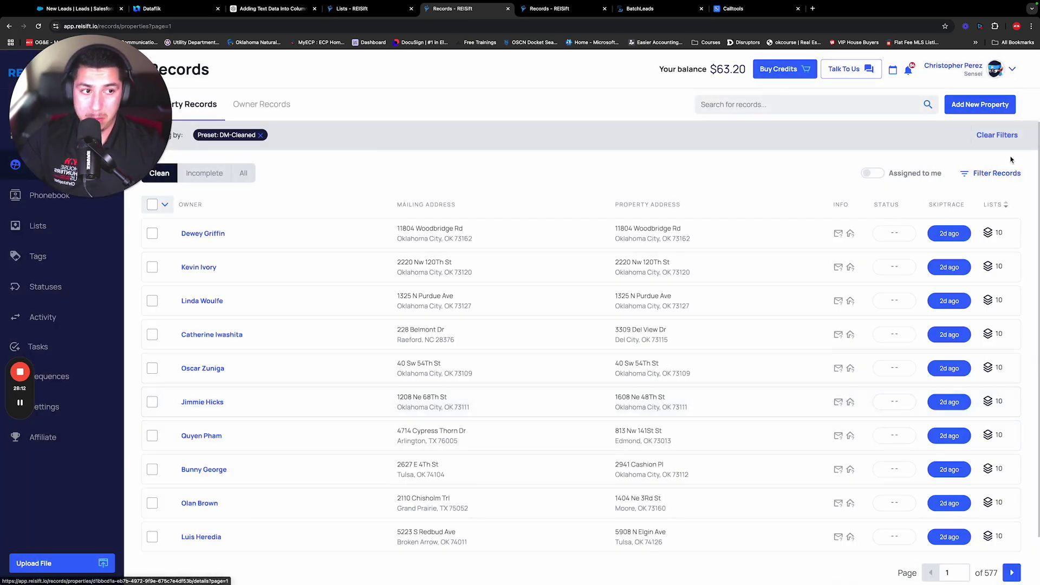
# Review the applied DM-Cleaned filter criteria and check how many records are available to select
pyautogui.click(998, 175)
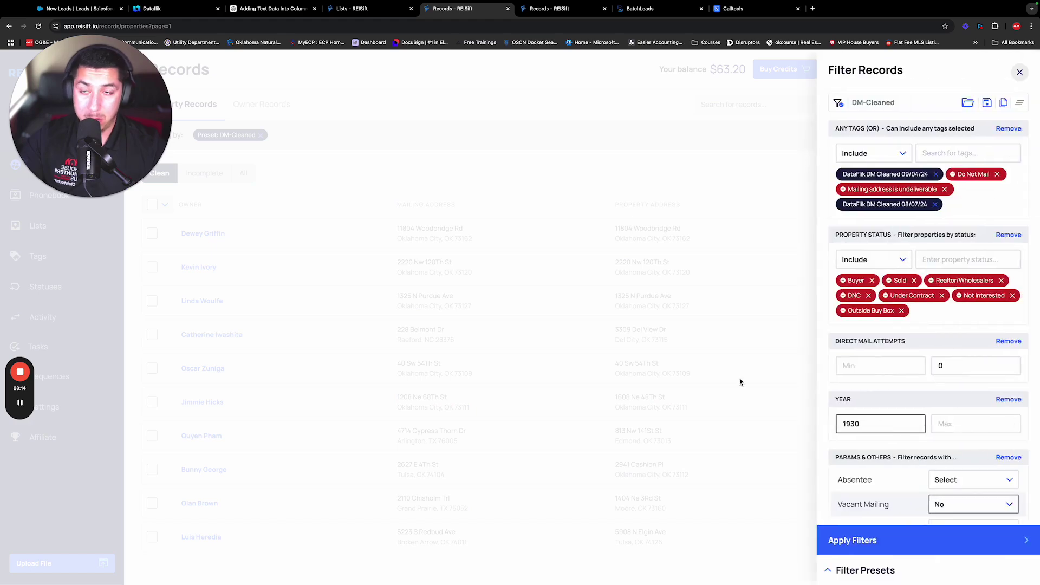
pyautogui.click(810, 386)
pyautogui.click(165, 204)
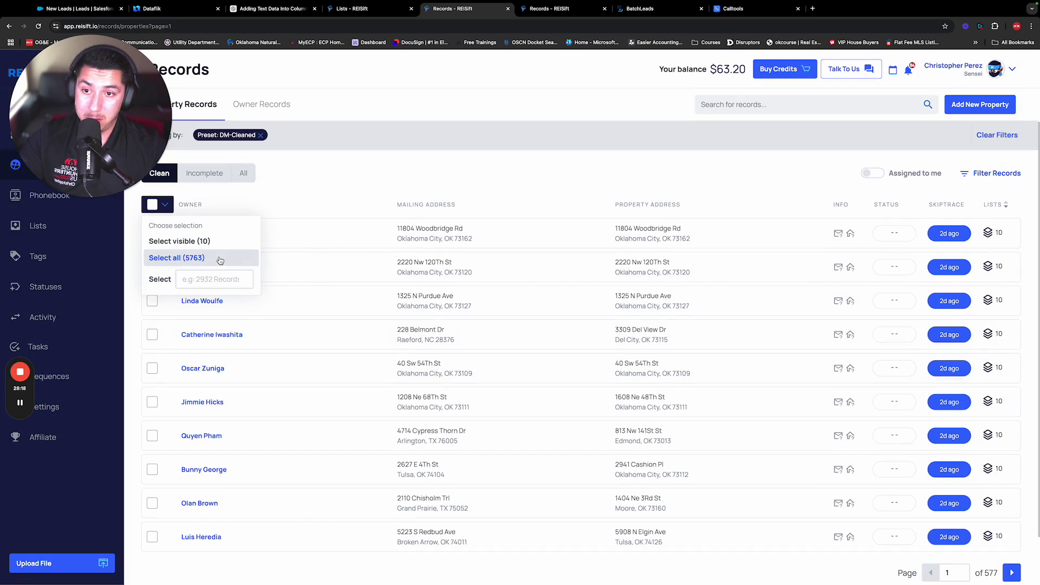
pyautogui.click(410, 185)
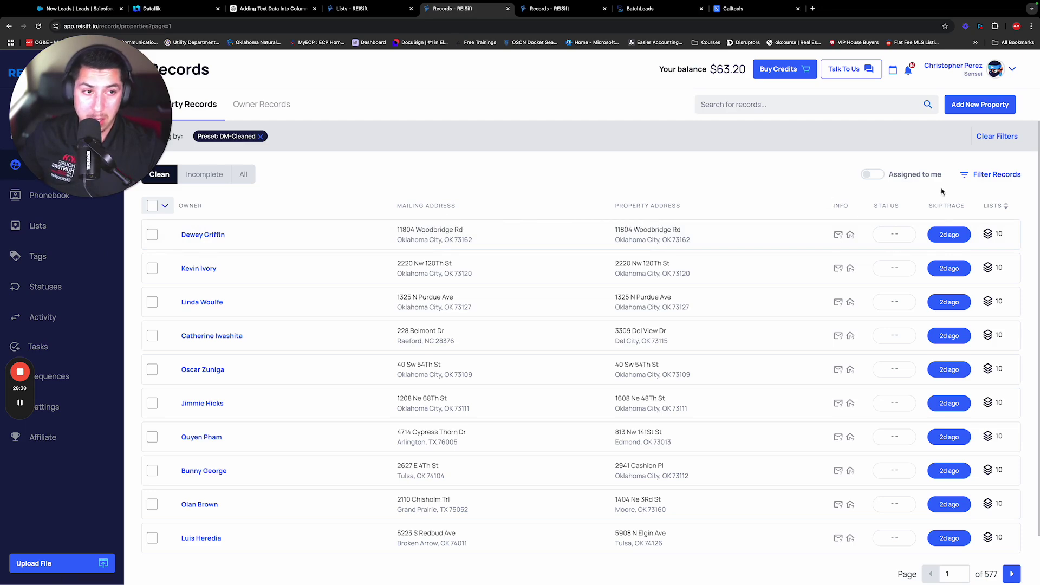
# Load the DM-DF List(A01) preset from the Direct Mail List folder, review its criteria and apply it
pyautogui.click(981, 176)
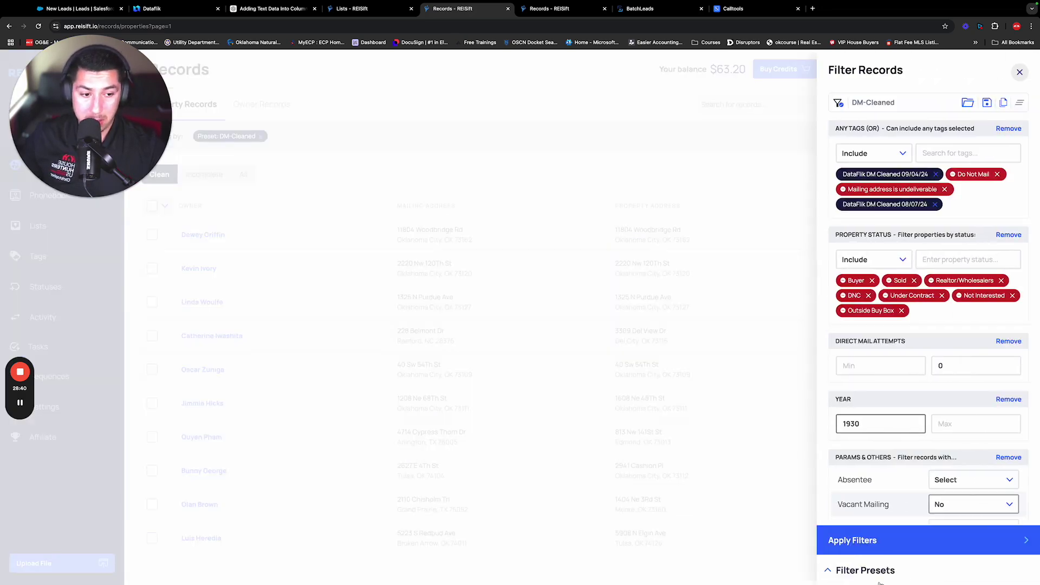
pyautogui.click(880, 581)
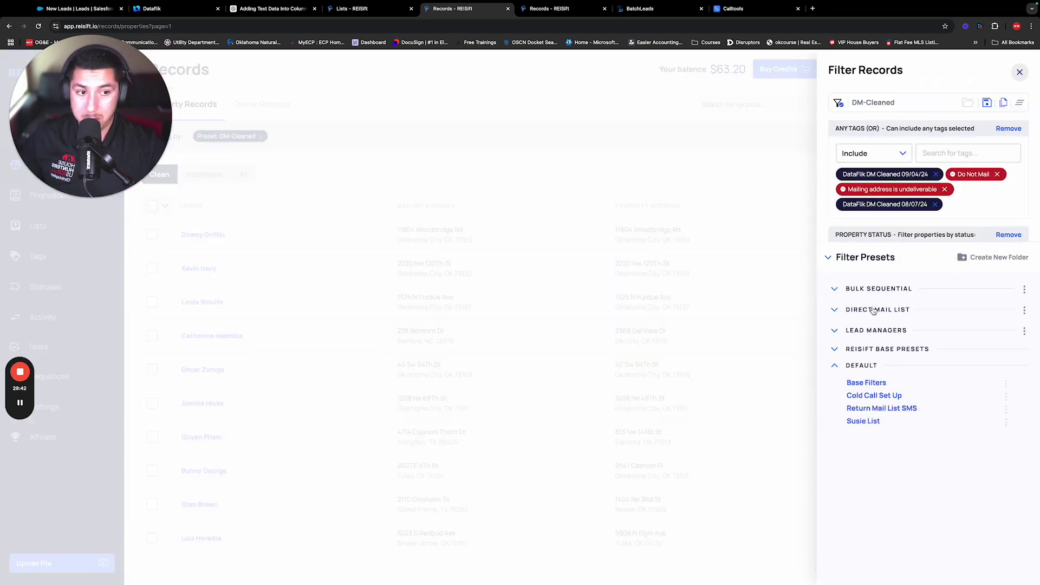
pyautogui.click(873, 311)
pyautogui.click(873, 342)
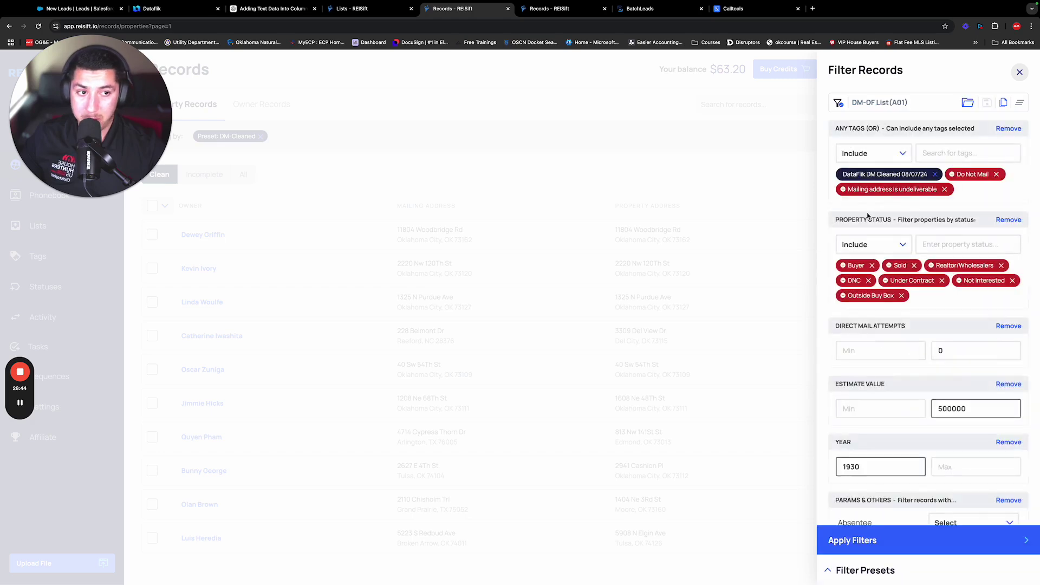
pyautogui.scroll(-3, 899, 325)
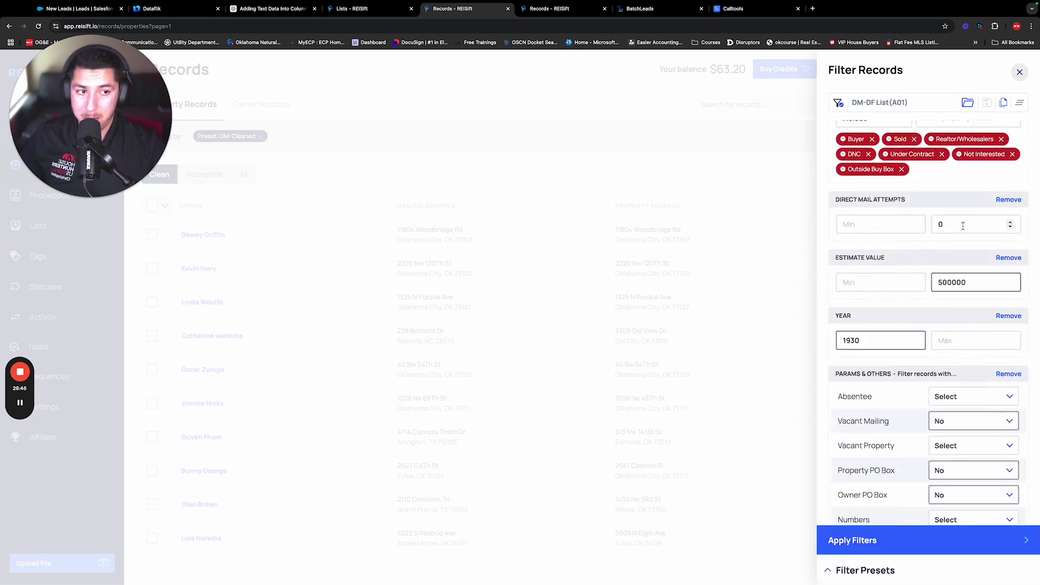
pyautogui.click(873, 541)
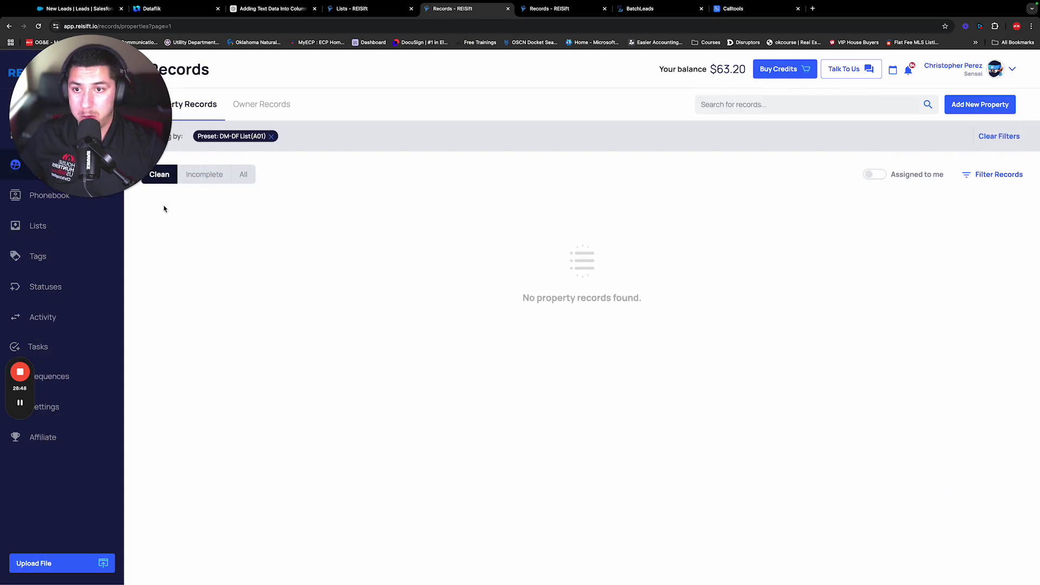
# Include the DataFlik DM Cleaned 09/04/24 tag in the saved DM-DF List(A01) preset, then apply it and check the selectable record total
pyautogui.click(1000, 174)
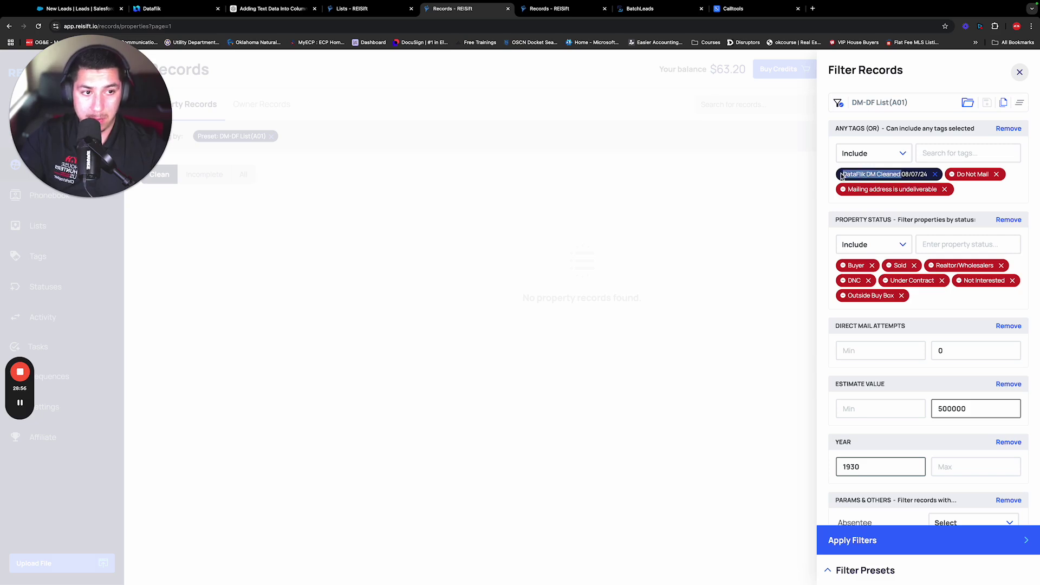
pyautogui.click(994, 153)
pyautogui.write('DataFlik DM Cleaned')
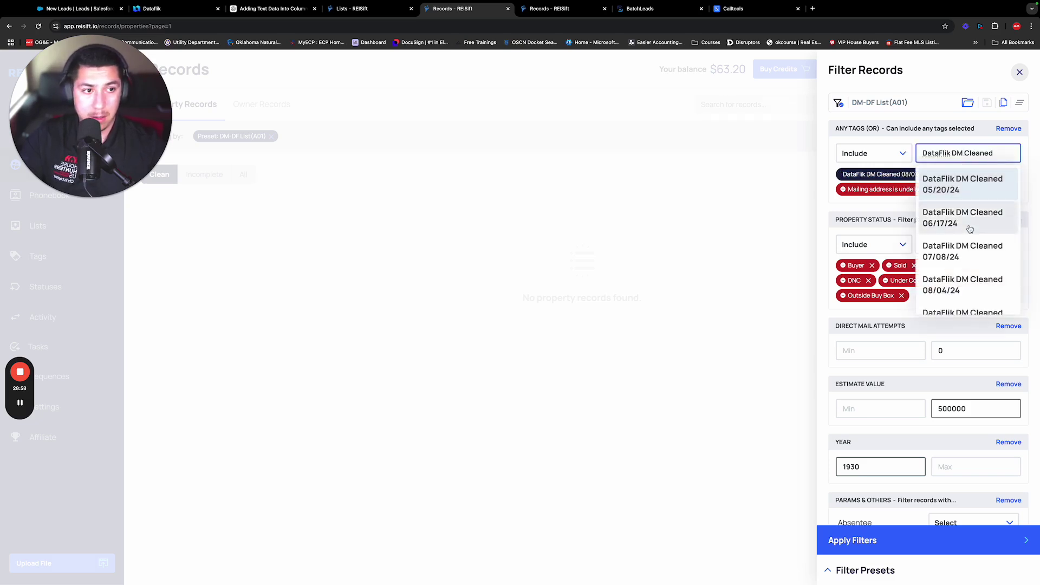
pyautogui.scroll(-2, 955, 287)
pyautogui.click(956, 298)
pyautogui.click(986, 126)
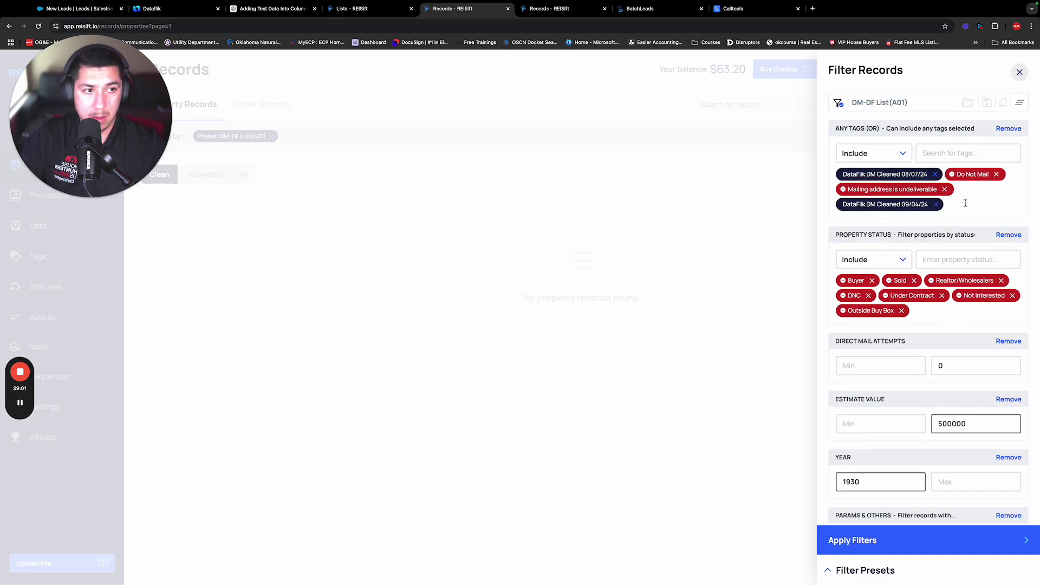
pyautogui.click(903, 541)
pyautogui.click(164, 206)
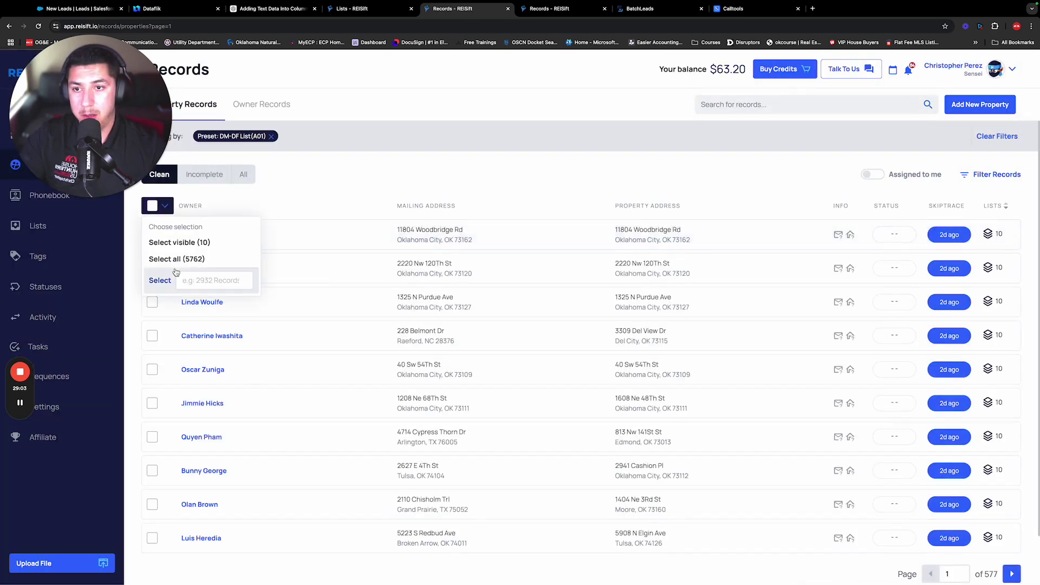
# Load the DM-DF List(A02) preset from the Direct Mail List folder
pyautogui.click(994, 174)
pyautogui.click(928, 574)
pyautogui.click(870, 311)
pyautogui.click(891, 355)
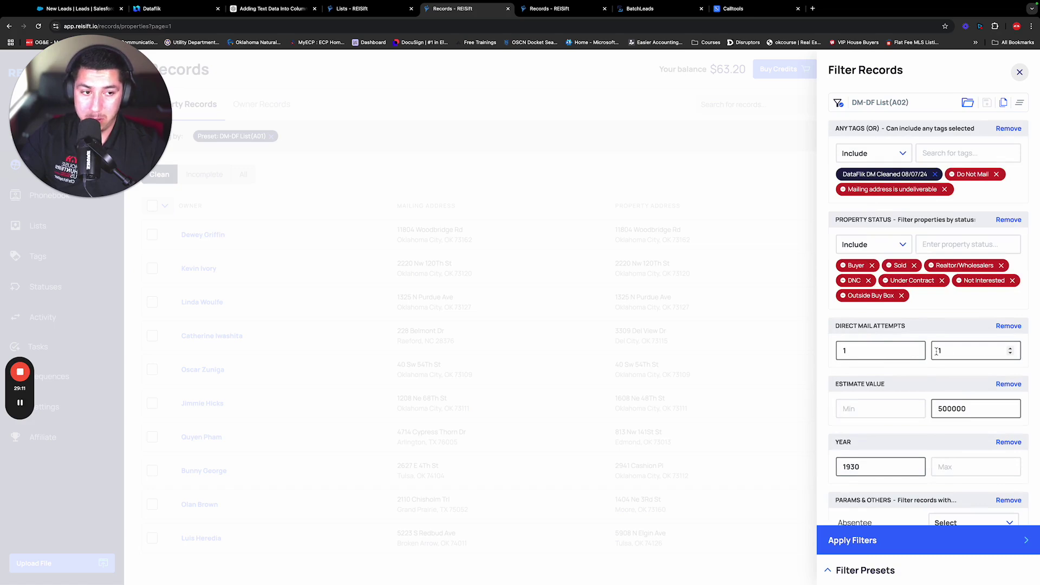
# Include the DataFlik DM Cleaned 09/04/24 tag in the DM-DF List(A02) filter, save the preset and apply it to the records
pyautogui.click(934, 153)
pyautogui.write('DataFlik DM Cleaned')
pyautogui.scroll(-1, 954, 228)
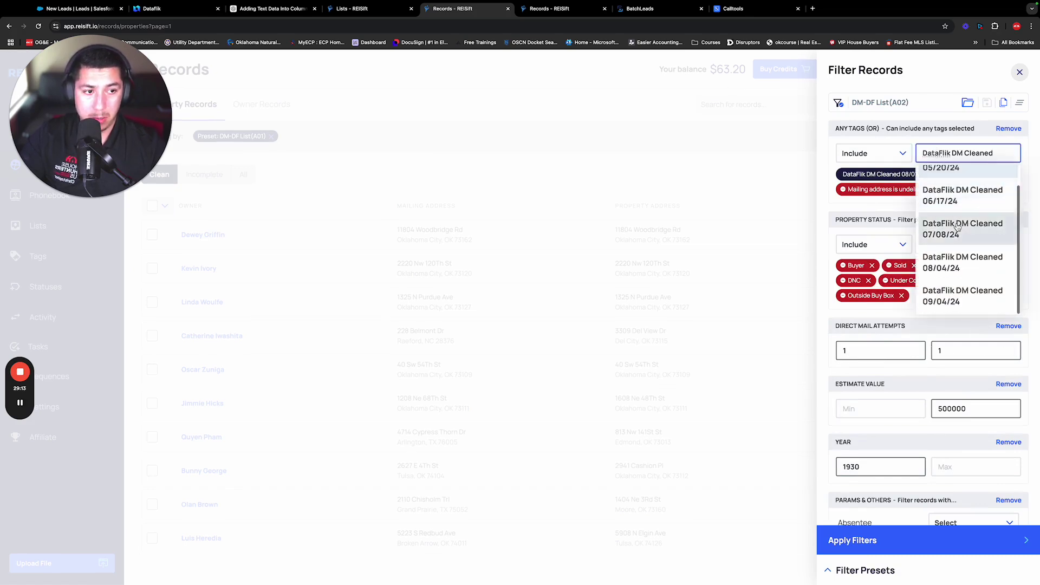
pyautogui.click(966, 301)
pyautogui.click(987, 103)
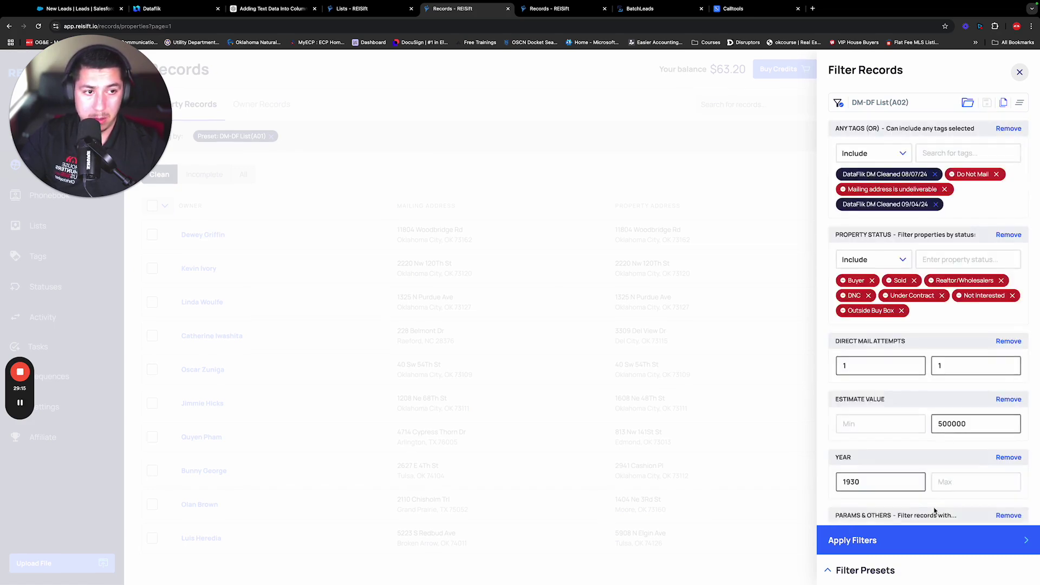
pyautogui.click(924, 541)
pyautogui.click(159, 208)
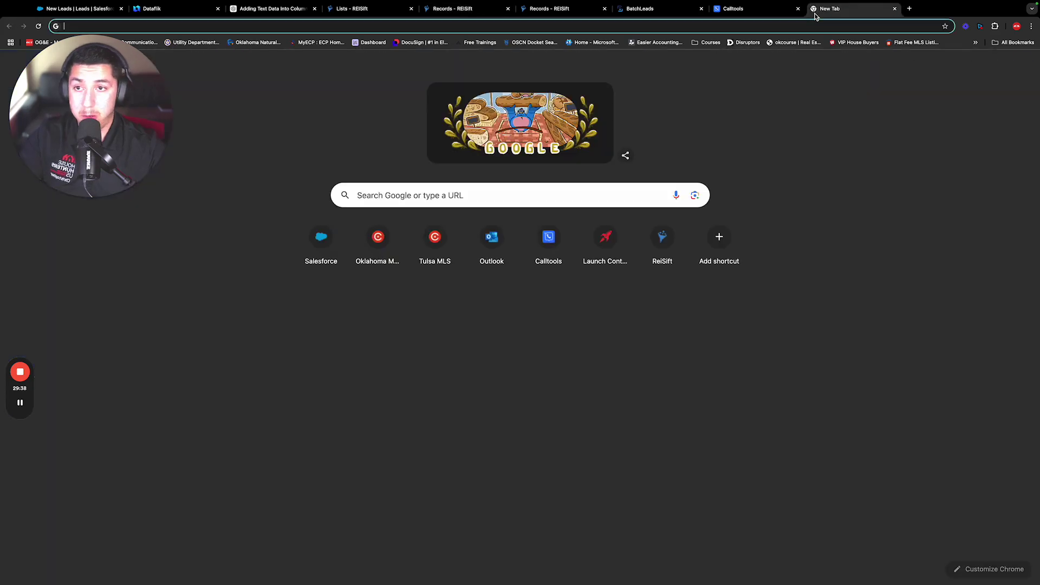
# Open goevergreen.com/product/red-urgent-notice/ in a new browser tab and go to Evergreen's REI Products page
pyautogui.click(813, 9)
pyautogui.write('goevergreen.com/product/red-urgent-notice/')
pyautogui.press('Return')
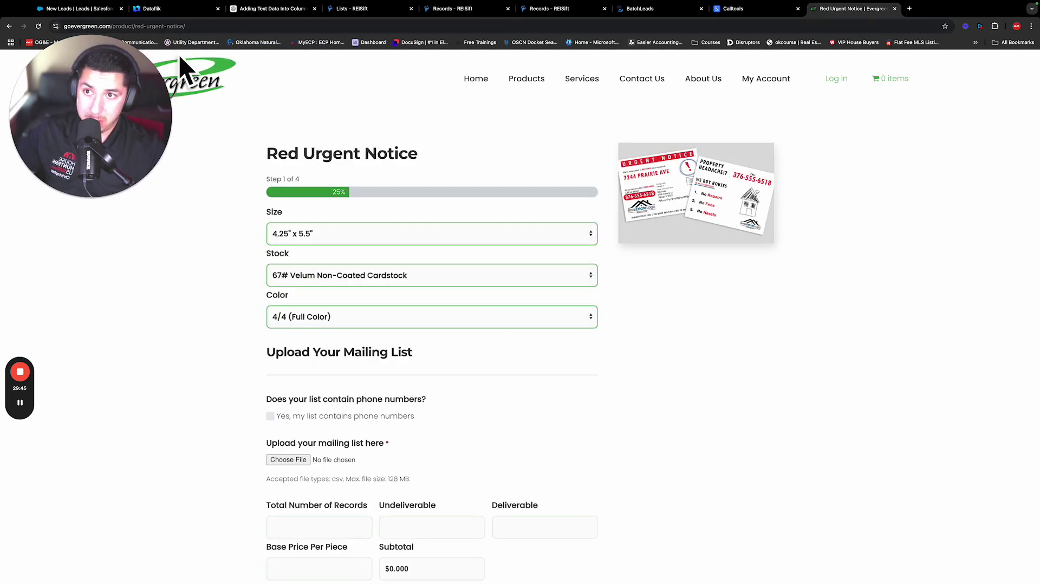
pyautogui.click(527, 79)
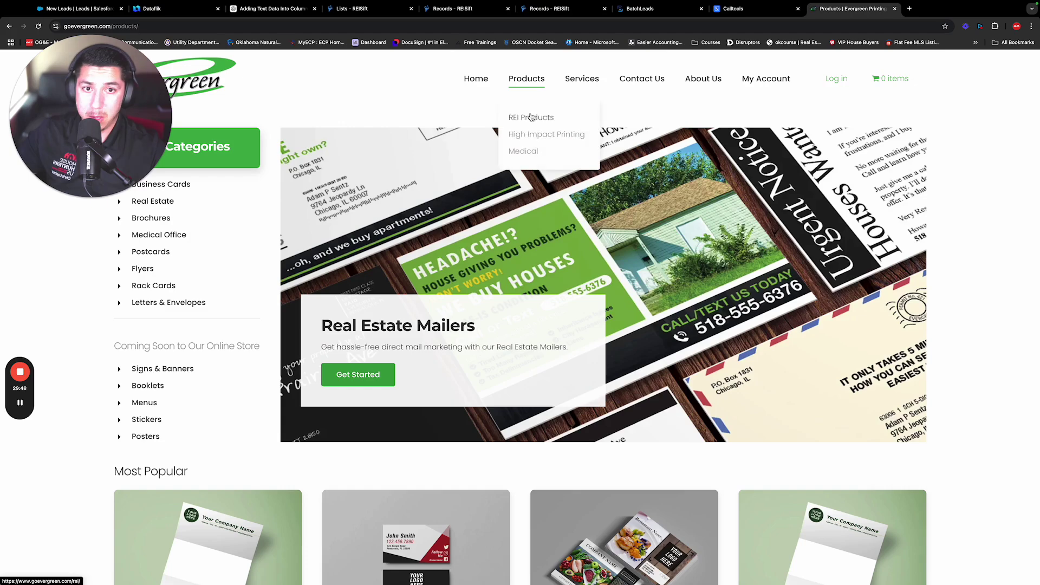
pyautogui.click(531, 118)
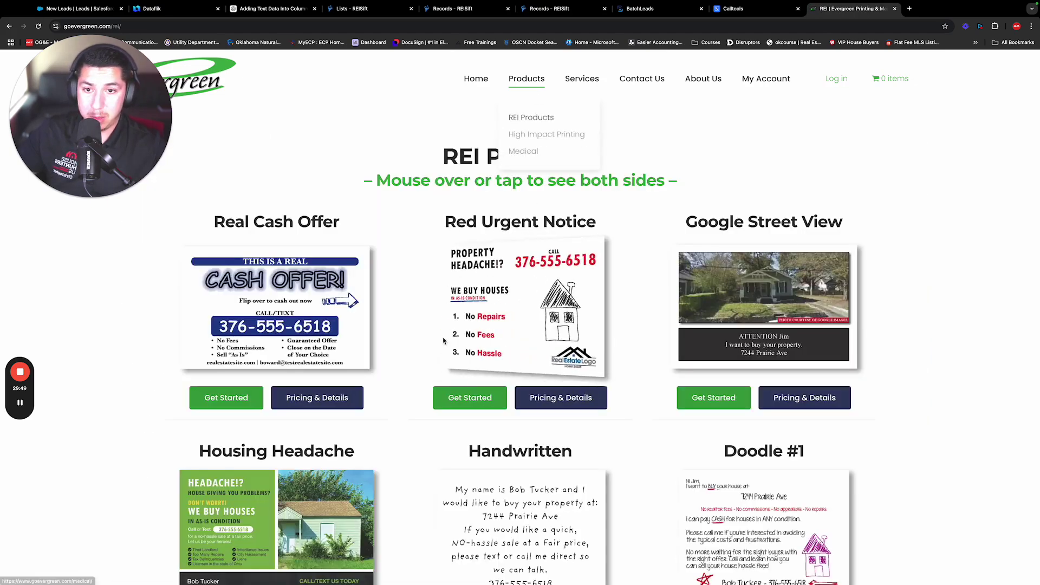
# Browse the REI mailer designs on the Evergreen page, from Real Cash Offer to Upload Your Own
pyautogui.scroll(-1, 798, 274)
pyautogui.scroll(-2, 798, 274)
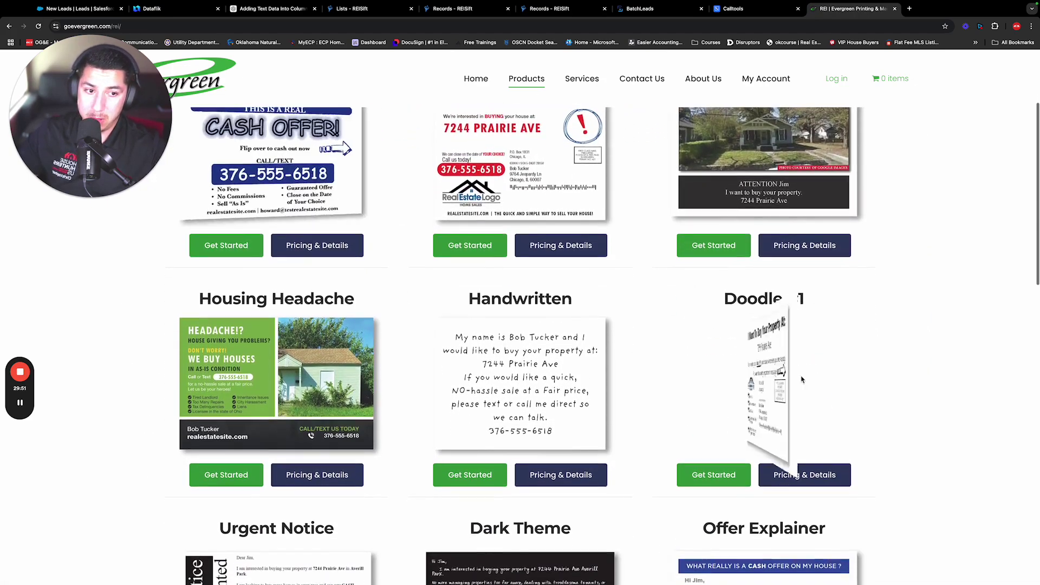
pyautogui.scroll(-10, 648, 459)
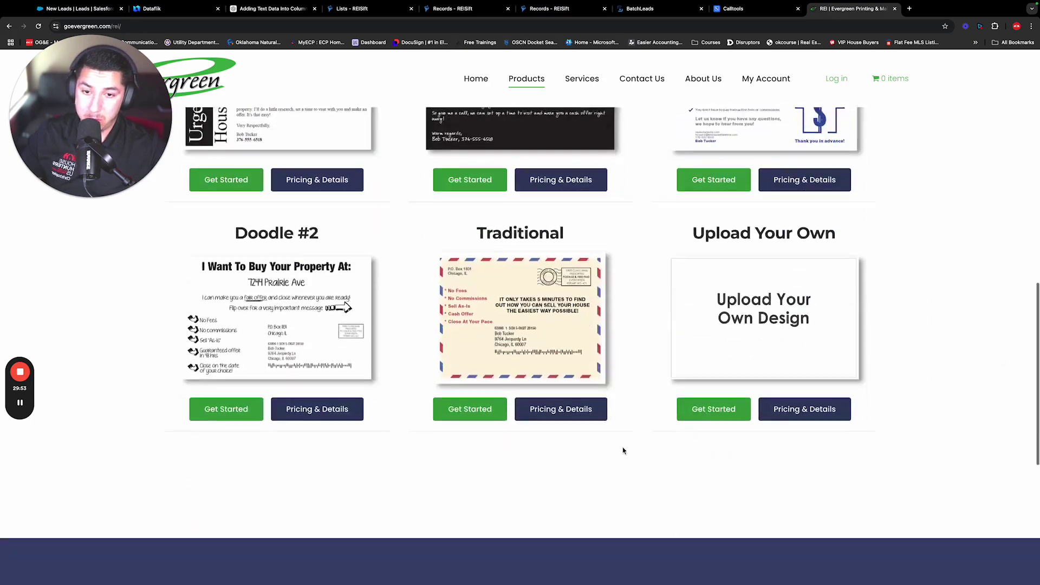
pyautogui.scroll(10, 385, 296)
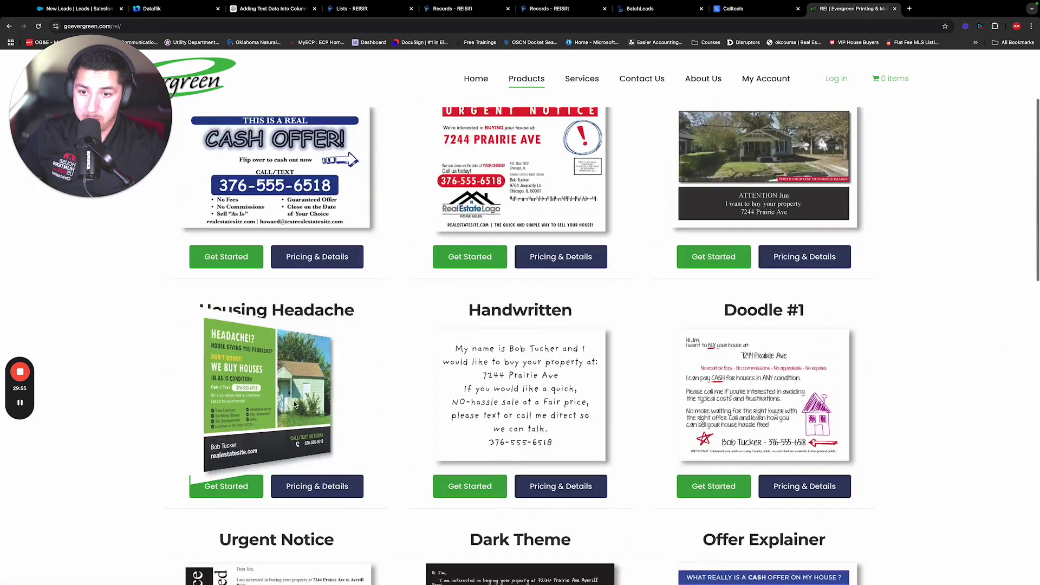
pyautogui.scroll(2, 275, 398)
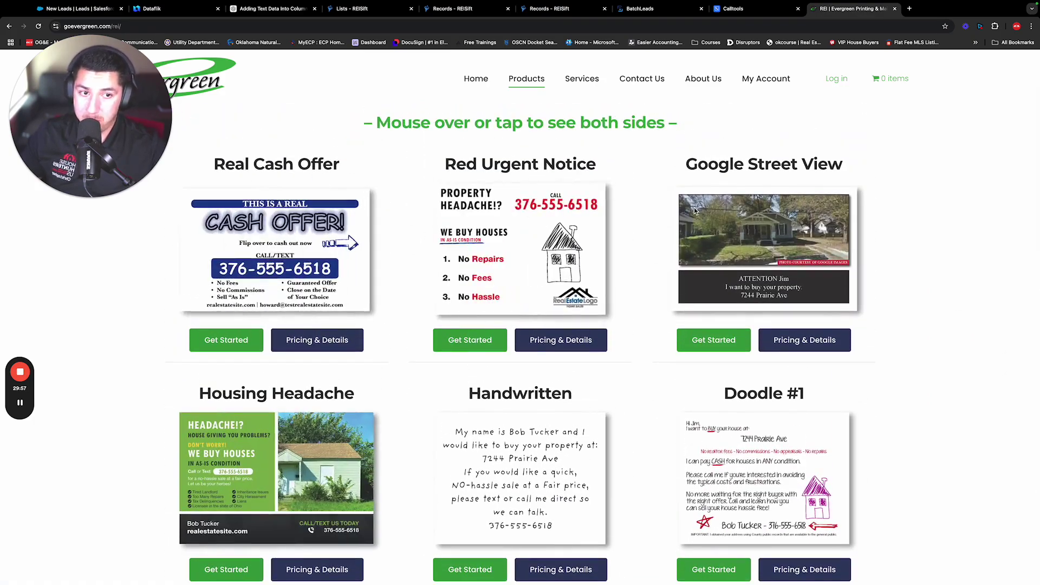
pyautogui.scroll(-3, 744, 247)
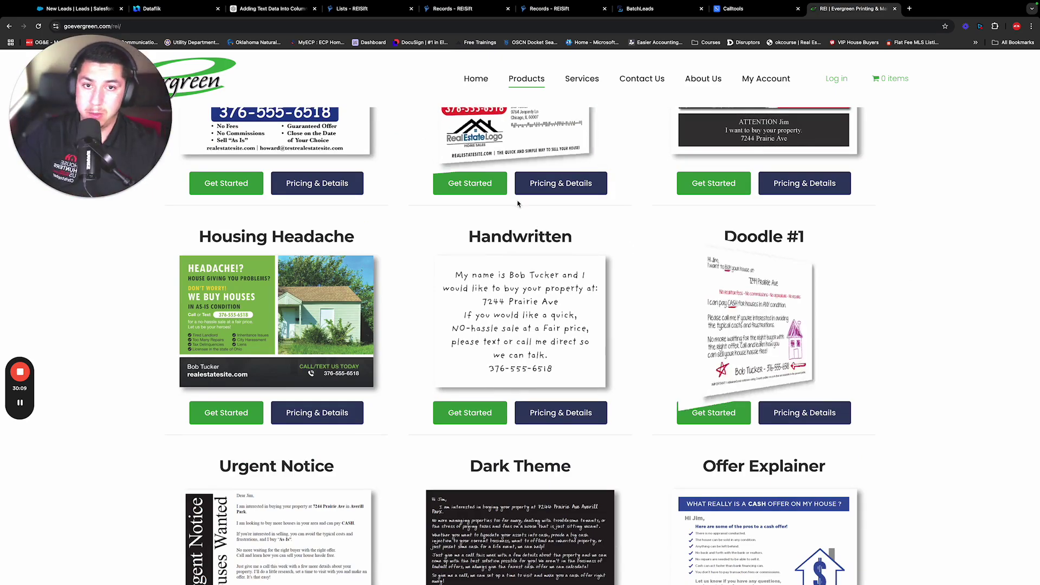
# Look over the Evergreen REI postcard designs once more and return to the start of the REI Postcards list
pyautogui.scroll(-1, 590, 228)
pyautogui.scroll(-8, 590, 228)
pyautogui.scroll(12, 590, 227)
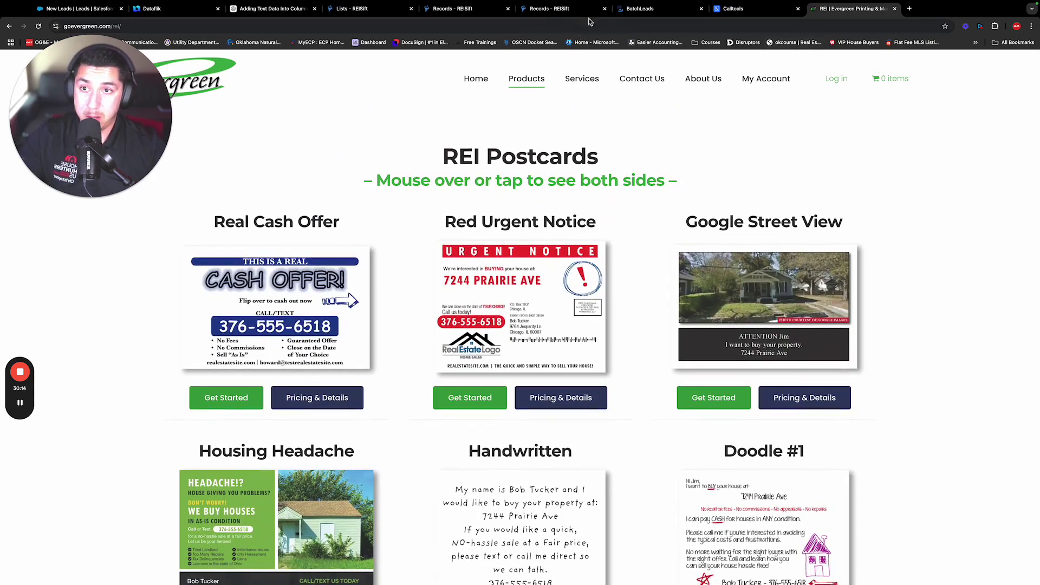
# Switch back to the REISift records and load the DM List (A03) preset from the Direct Mail List folder
pyautogui.click(639, 9)
pyautogui.click(560, 10)
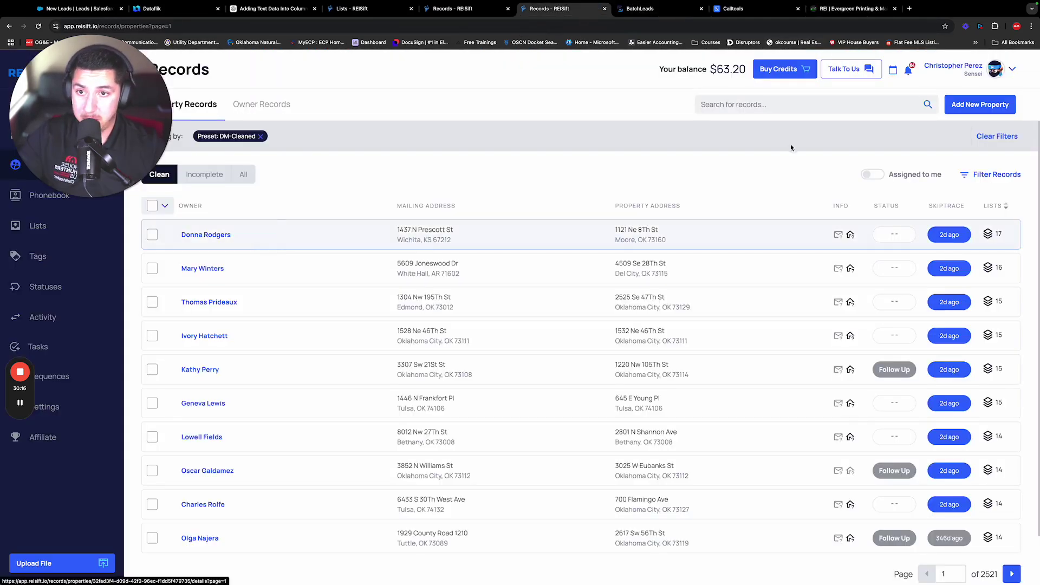
pyautogui.click(981, 176)
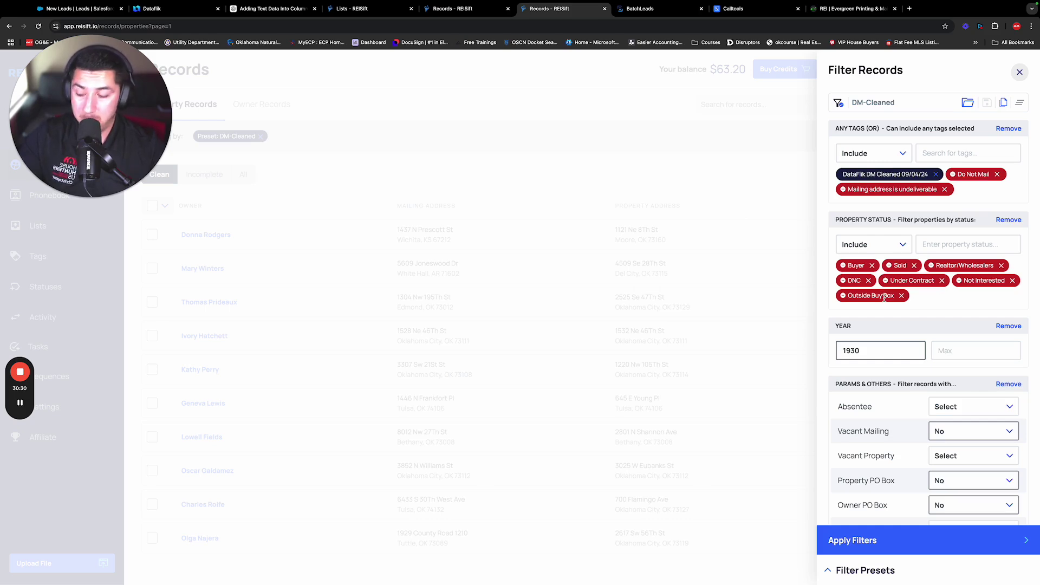
pyautogui.scroll(-3, 888, 302)
pyautogui.click(865, 570)
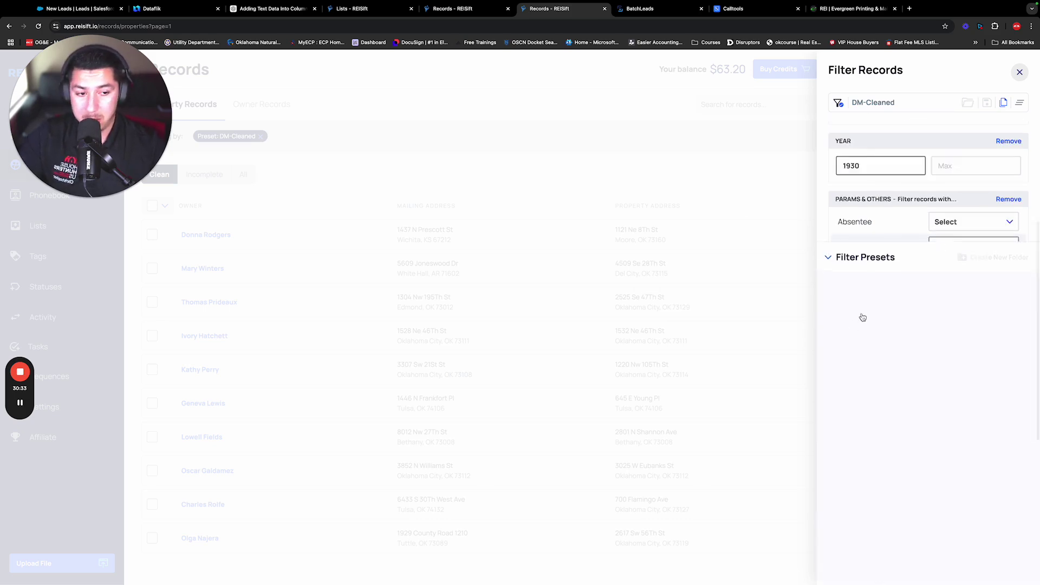
pyautogui.click(873, 317)
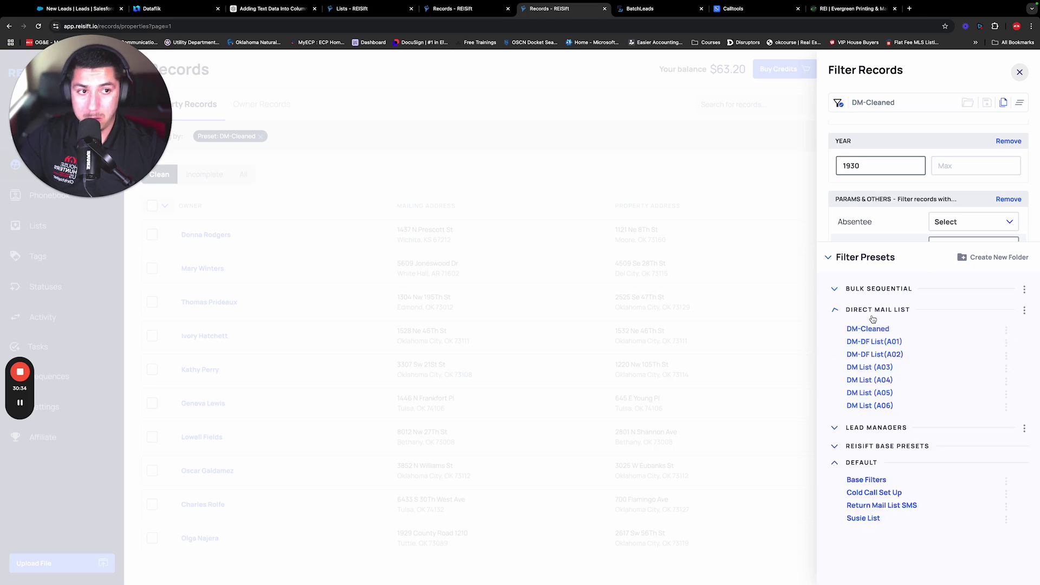
pyautogui.click(869, 367)
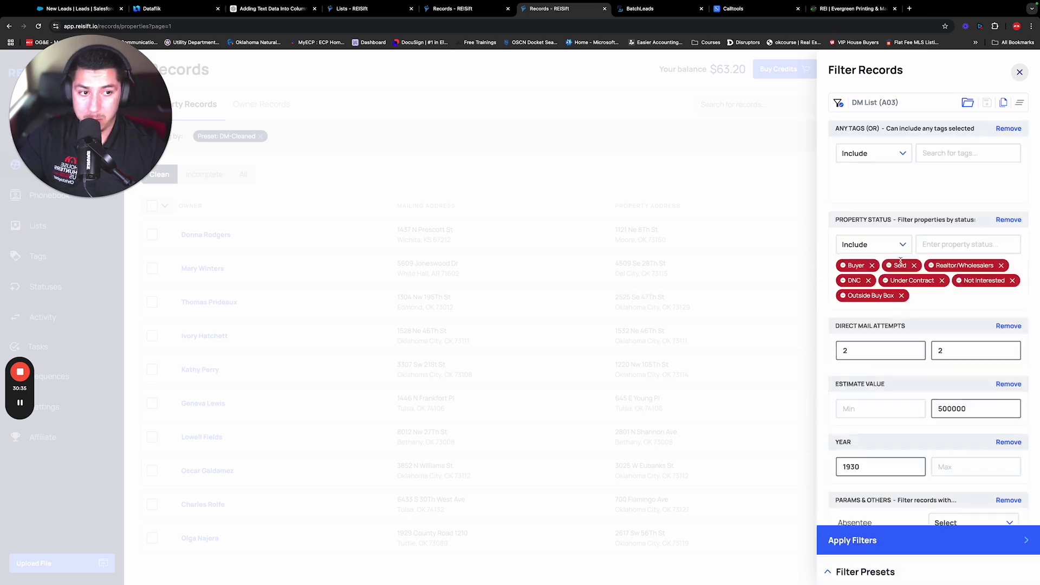
# Include the DataFlik DM Cleaned 09/04/24 tag in the DM List (A03) filter, save the preset and apply it to check the record count
pyautogui.click(952, 154)
pyautogui.scroll(-5, 967, 244)
pyautogui.click(964, 300)
pyautogui.click(987, 102)
pyautogui.click(165, 206)
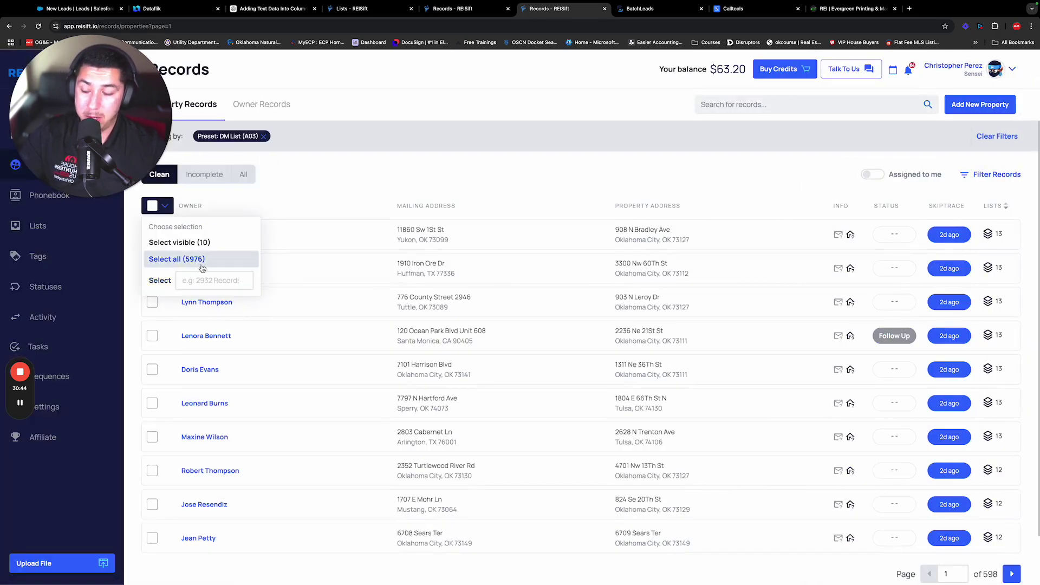
pyautogui.click(1019, 196)
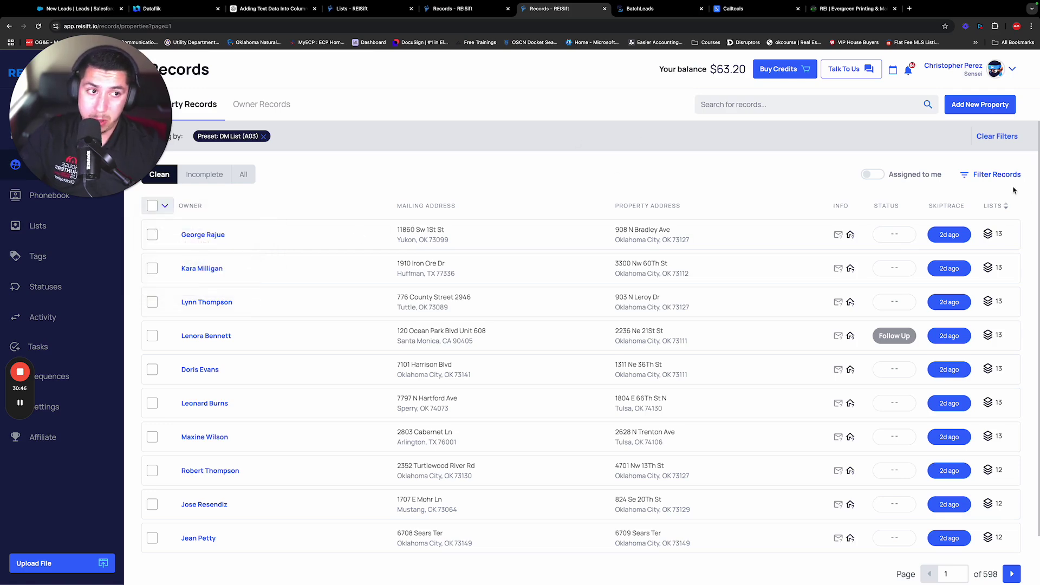
# Load the DM List (A04) preset from the Direct Mail List folder
pyautogui.click(997, 174)
pyautogui.click(867, 528)
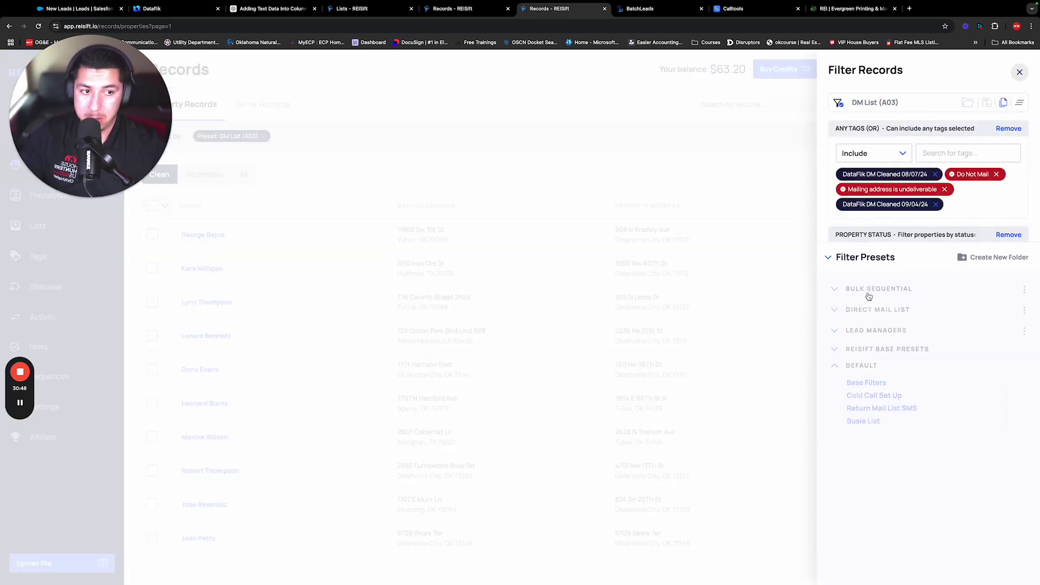
pyautogui.click(867, 309)
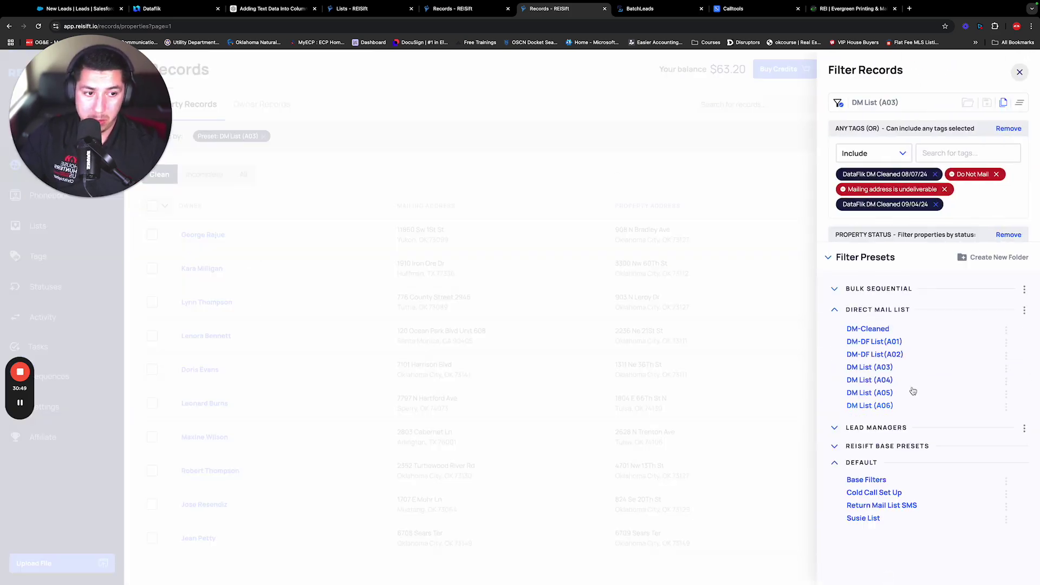
pyautogui.click(881, 380)
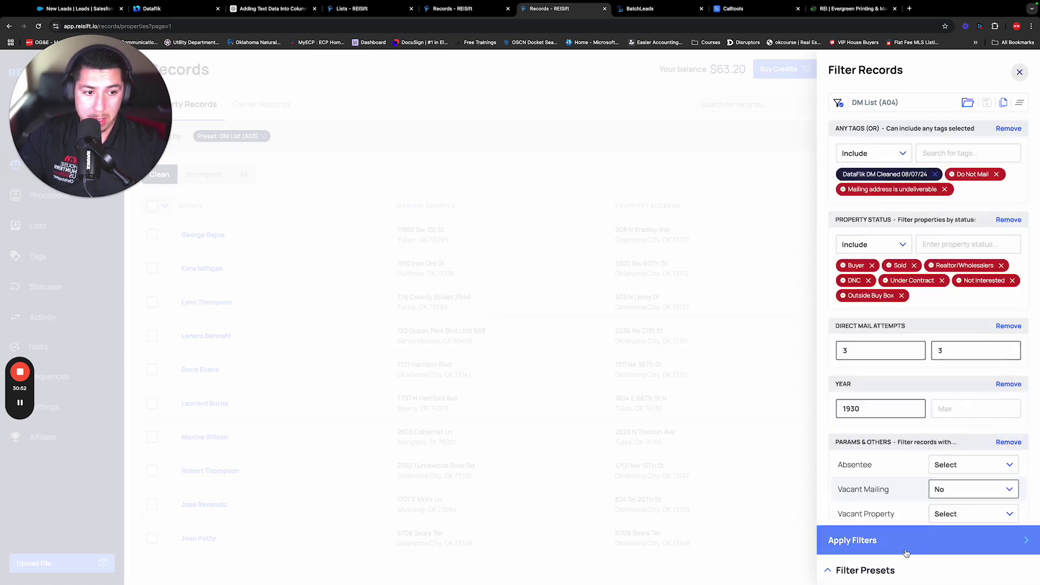
# Include the DataFlik DM Cleaned 09/04/24 tag in the DM List (A04) filter, save the preset and apply it to check the record count
pyautogui.click(953, 153)
pyautogui.write('DataFlik DM Cleaned')
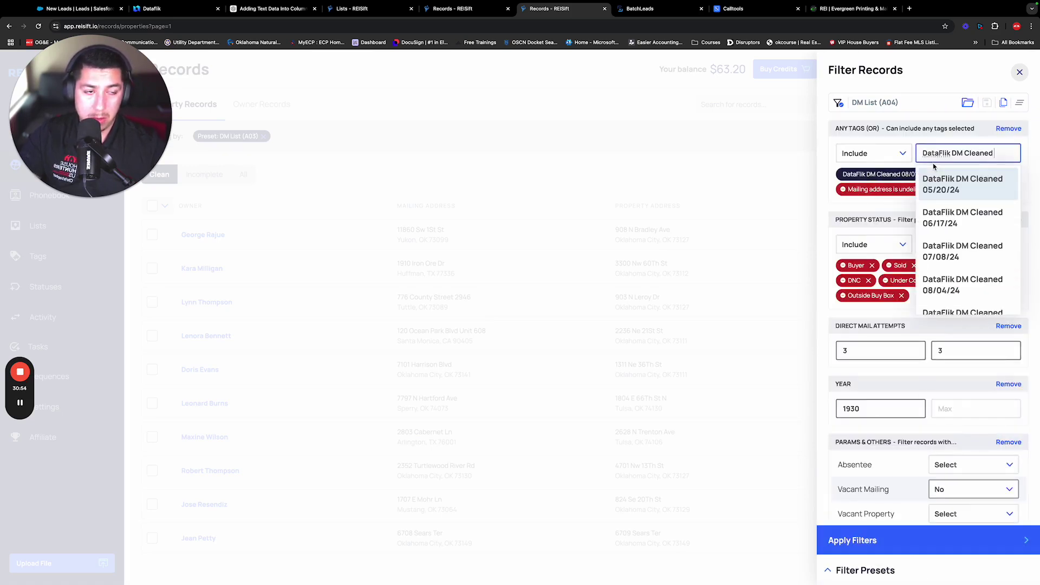
pyautogui.scroll(-1, 965, 228)
pyautogui.click(950, 308)
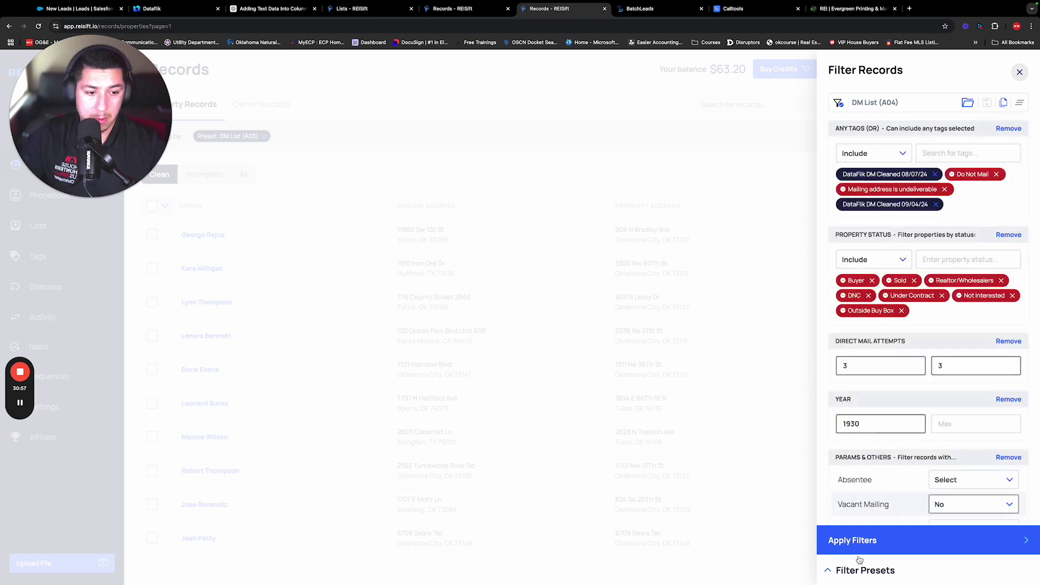
pyautogui.click(919, 544)
pyautogui.click(164, 205)
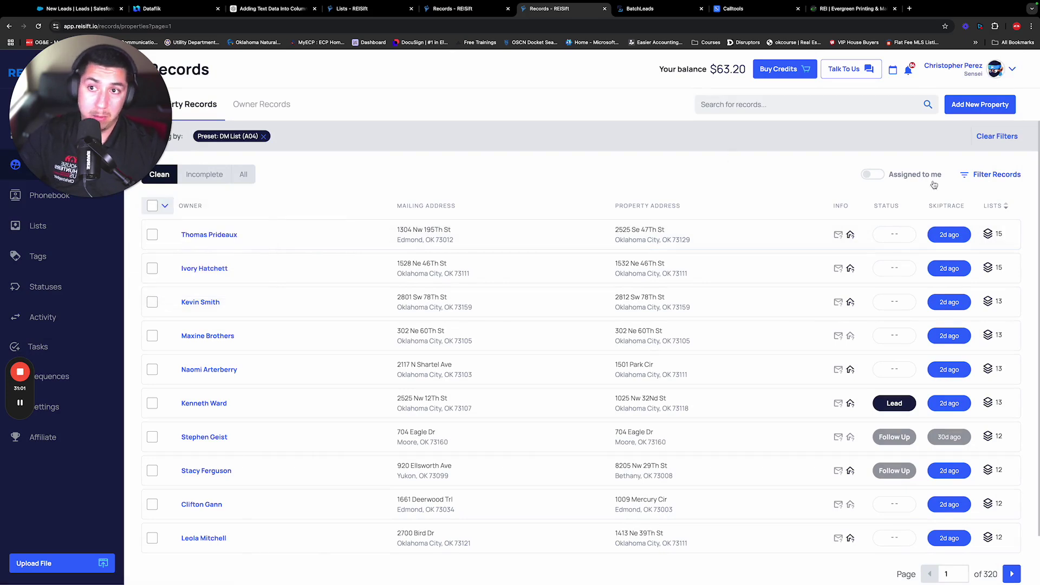
# Review the DM List (A04) filter criteria and load the DM List (A05) preset from the Direct Mail List folder
pyautogui.click(997, 174)
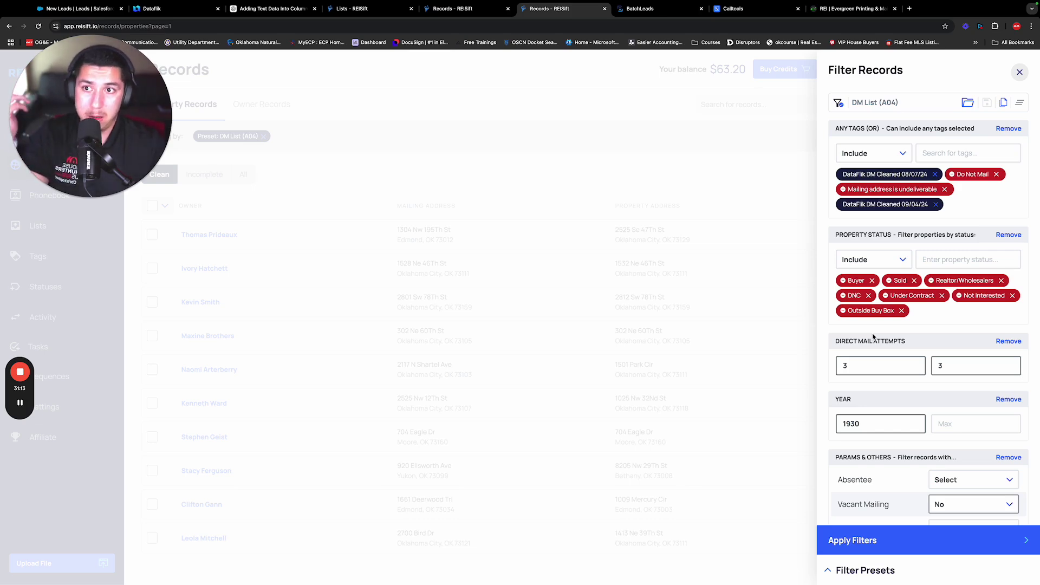
pyautogui.scroll(-5, 916, 364)
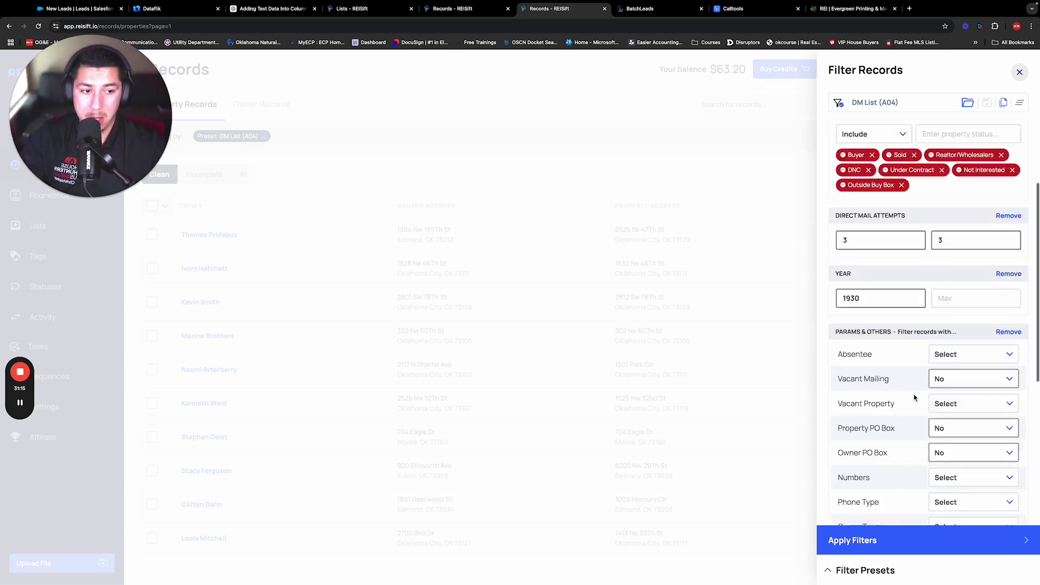
pyautogui.click(870, 314)
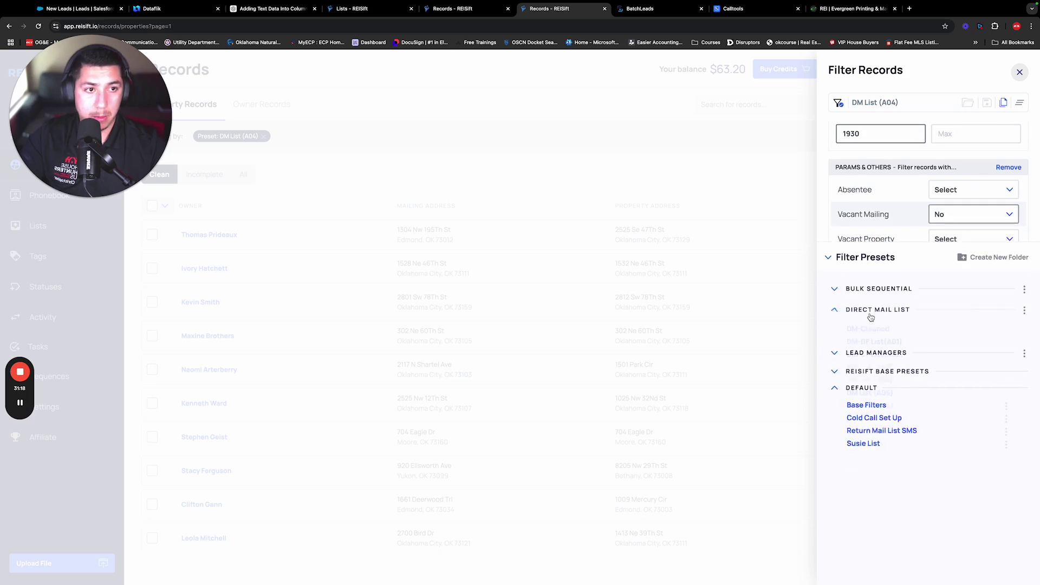
pyautogui.click(869, 394)
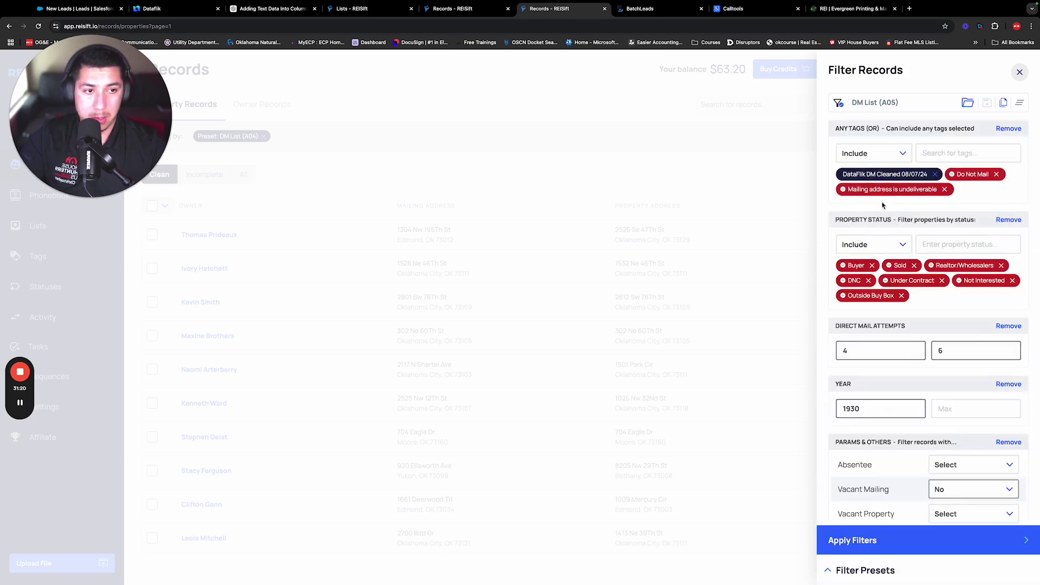
# Include the DataFlik DM Cleaned 09/04/24 tag in the DM List (A05) filter
pyautogui.click(935, 155)
pyautogui.write('DataFlik DM Cleaned')
pyautogui.click(951, 291)
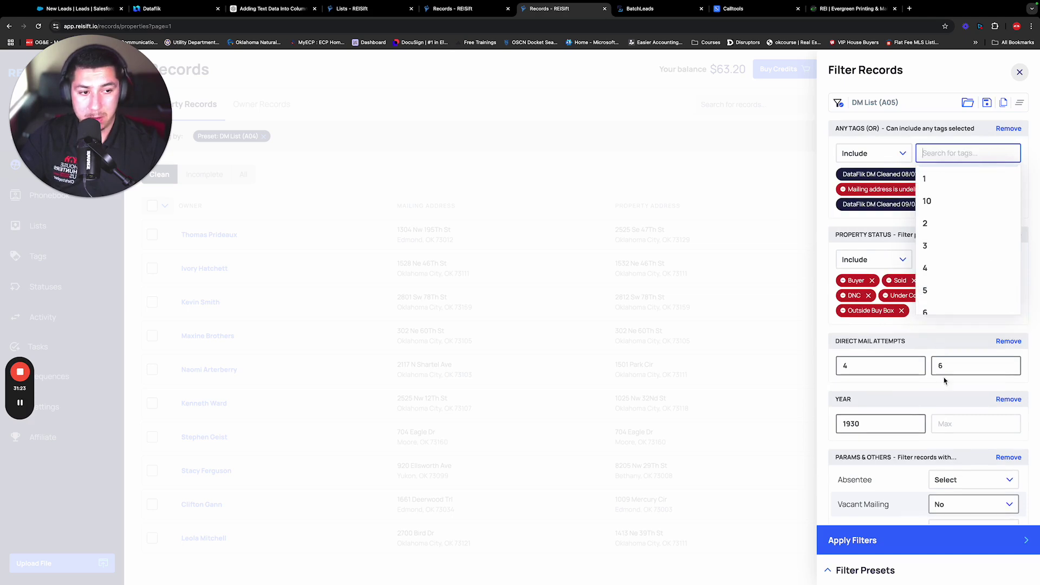
# Set the maximum direct mail attempts to 4, apply the filter to check the record count and save the DM List (A05) preset
pyautogui.click(970, 366)
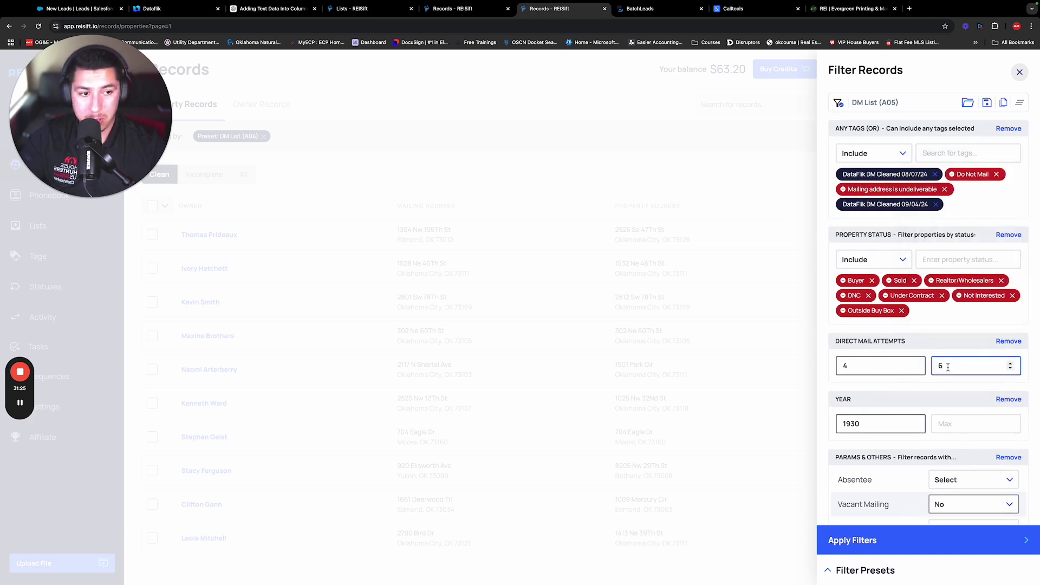
pyautogui.click(878, 540)
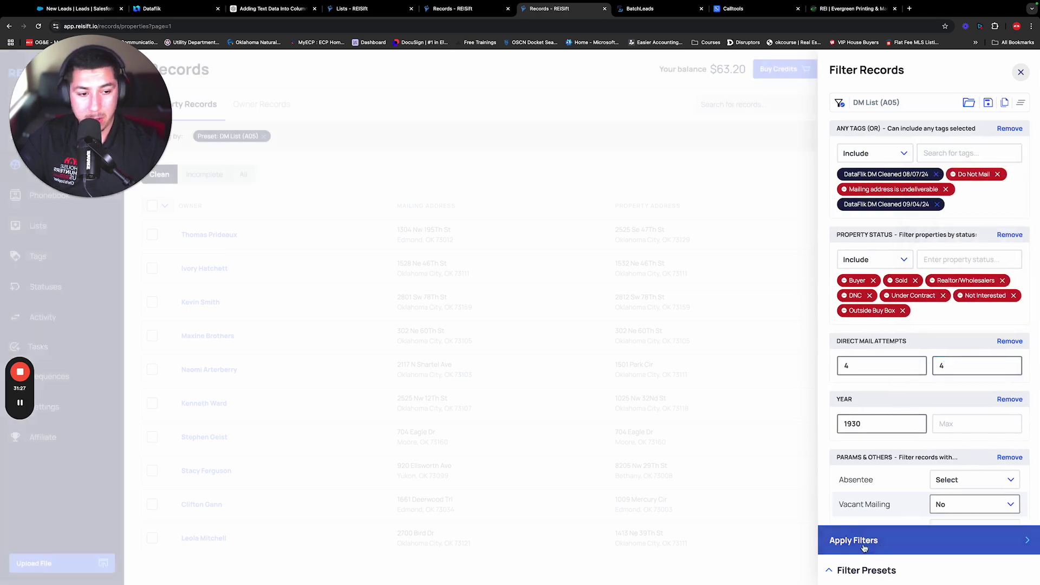
pyautogui.click(163, 205)
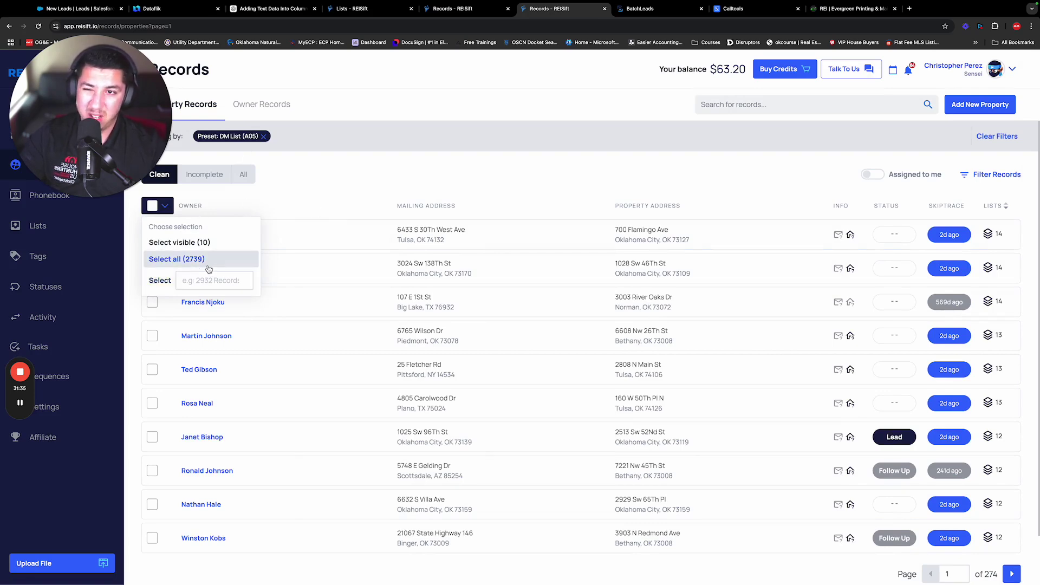
pyautogui.click(994, 175)
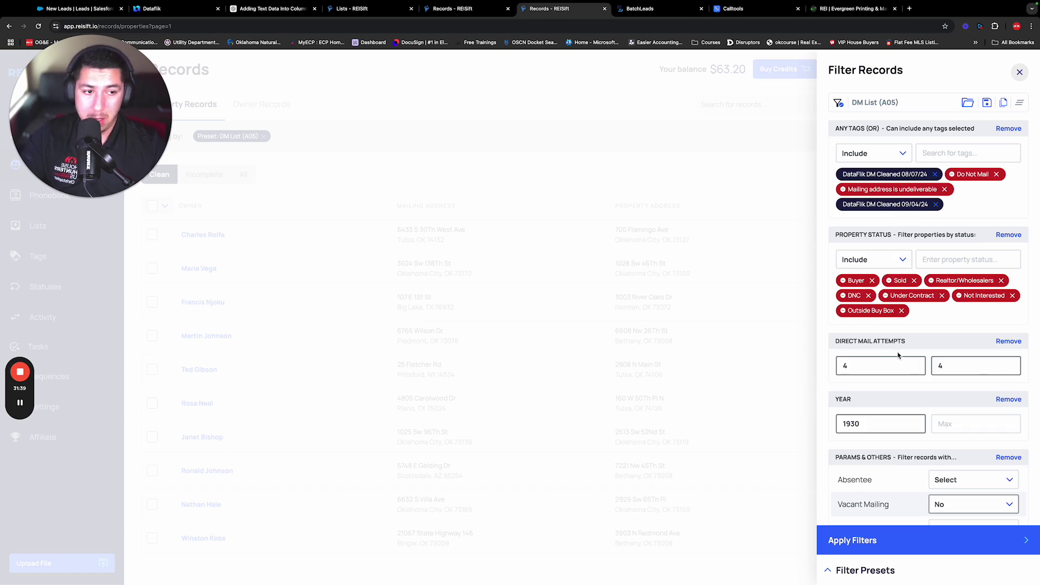
pyautogui.click(994, 107)
# Load the DM List (A06) preset from the Direct Mail List folder and apply it to check the record count
pyautogui.click(881, 567)
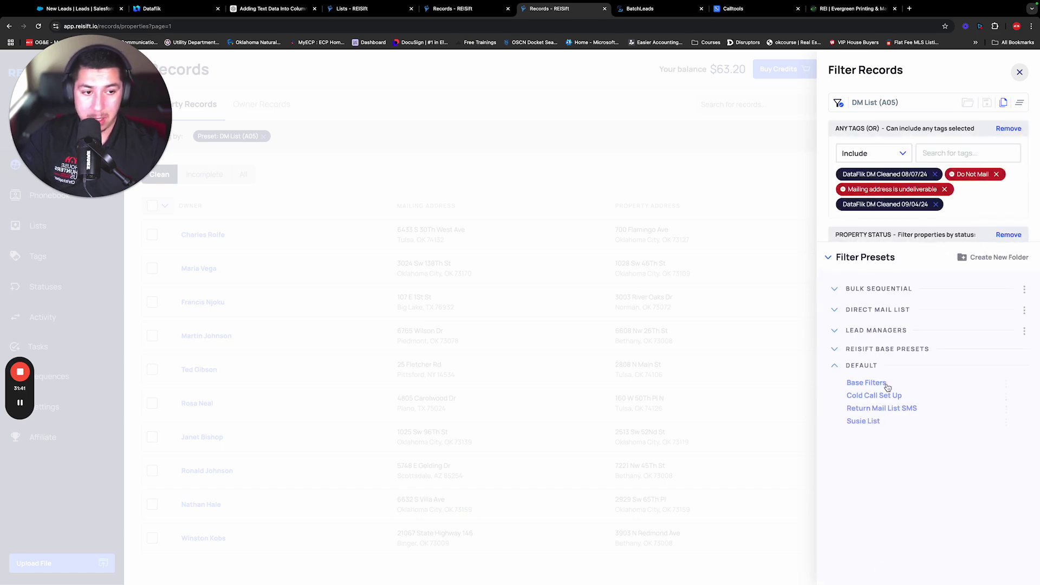
pyautogui.click(871, 311)
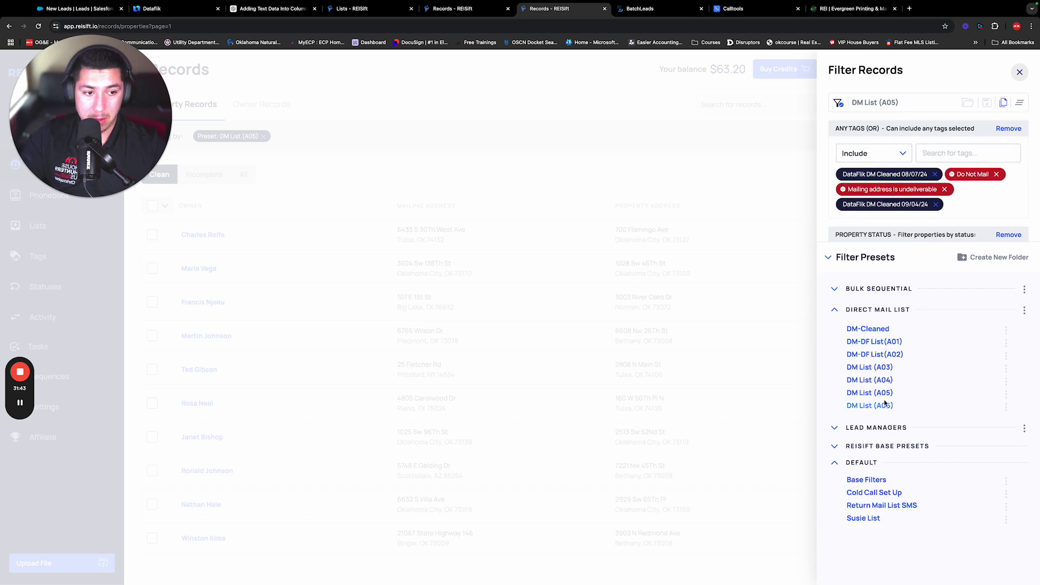
pyautogui.click(885, 406)
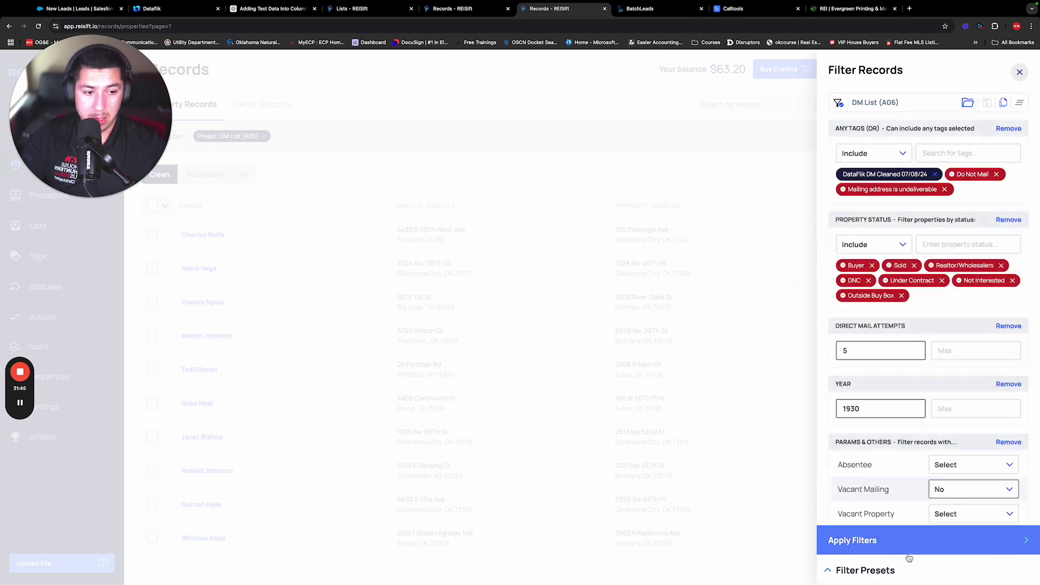
pyautogui.click(905, 558)
pyautogui.click(161, 210)
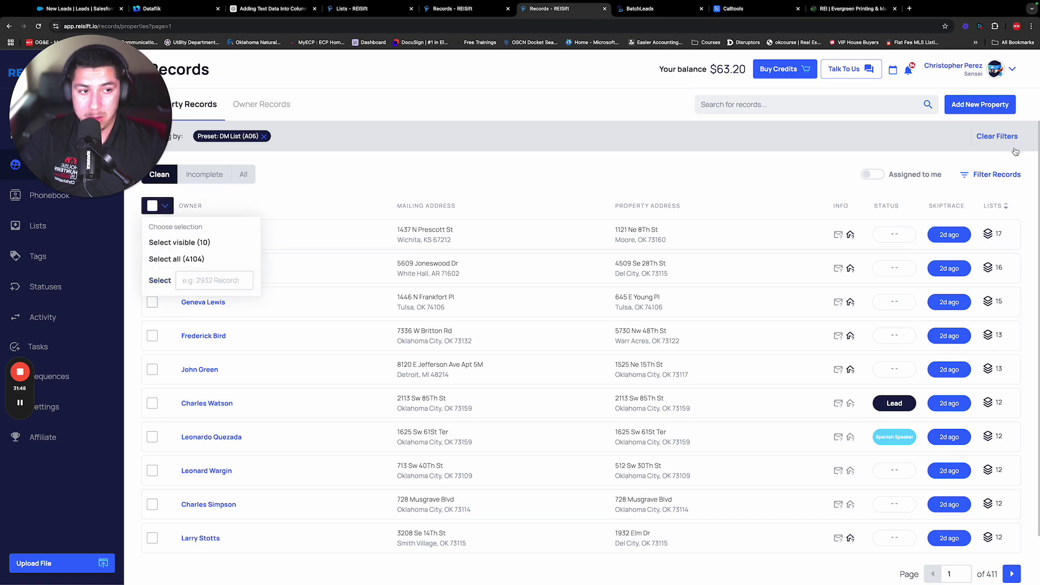
# Replace the 07/08/24 tag in DM List (A06) with DataFlik DM Cleaned 09/04/24 and 08/07/24, save the preset and apply it
pyautogui.click(977, 175)
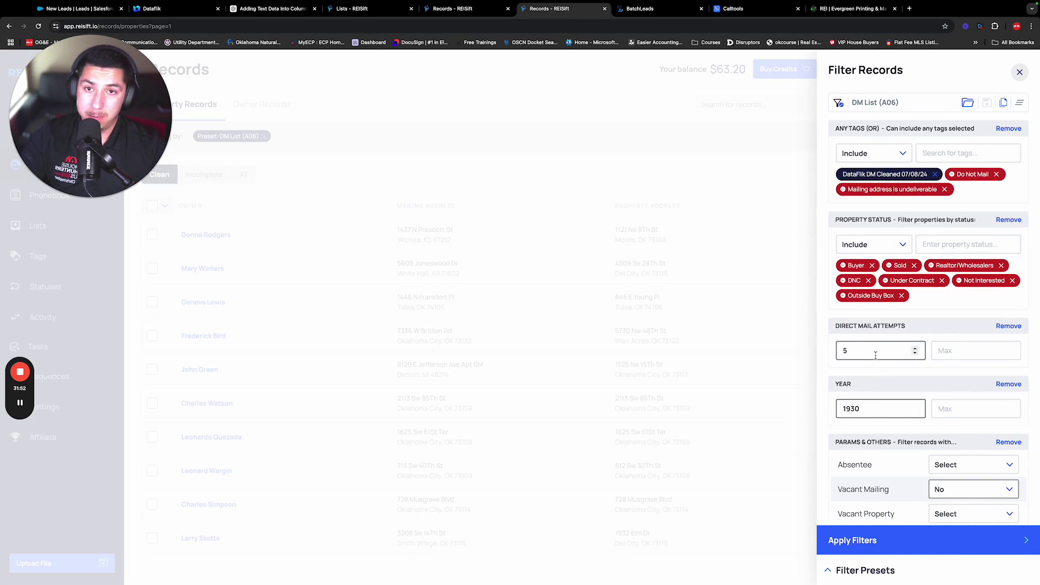
pyautogui.click(946, 155)
pyautogui.write('DataFlik DM Cleaned')
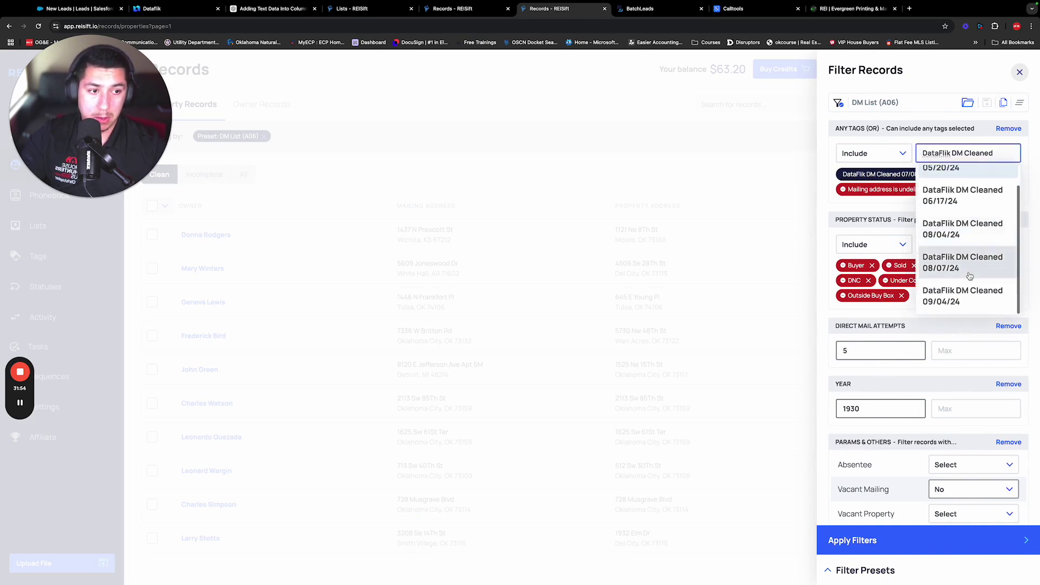
pyautogui.click(948, 254)
pyautogui.click(935, 174)
pyautogui.click(954, 153)
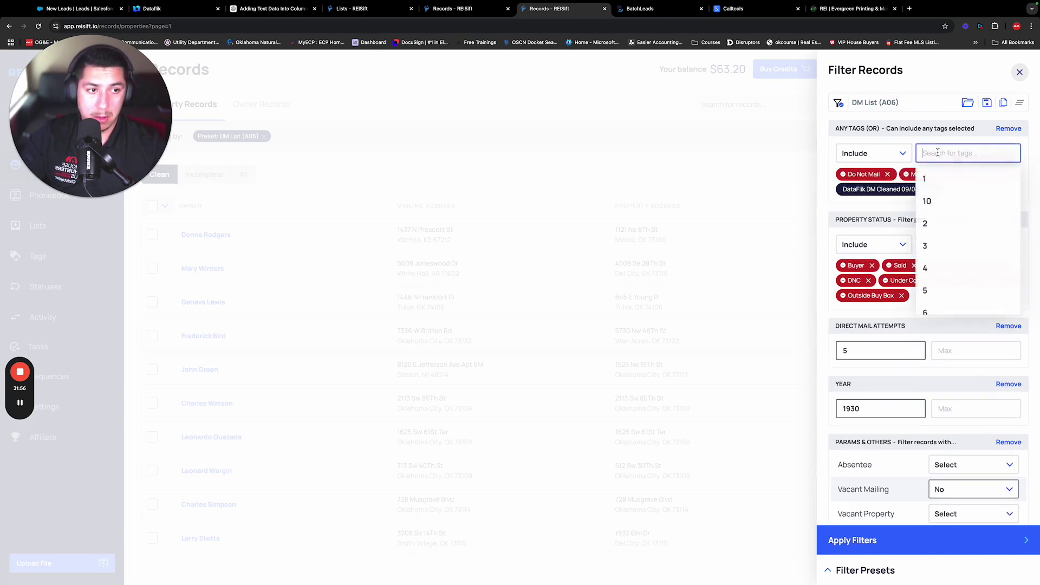
pyautogui.scroll(-3, 953, 244)
pyautogui.write('DataFlik DM Cleaned')
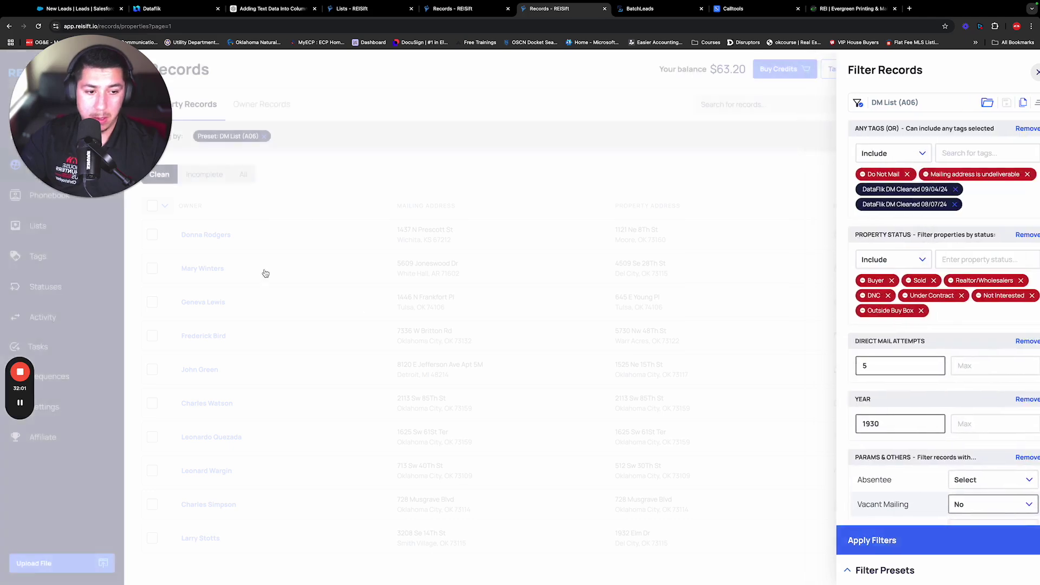
pyautogui.click(360, 304)
pyautogui.click(165, 206)
# Set the direct mail attempts in DM List (A06) to minimum 5 and maximum 6, and apply the filter to check the record count
pyautogui.click(992, 174)
pyautogui.scroll(-10, 914, 294)
pyautogui.scroll(10, 913, 294)
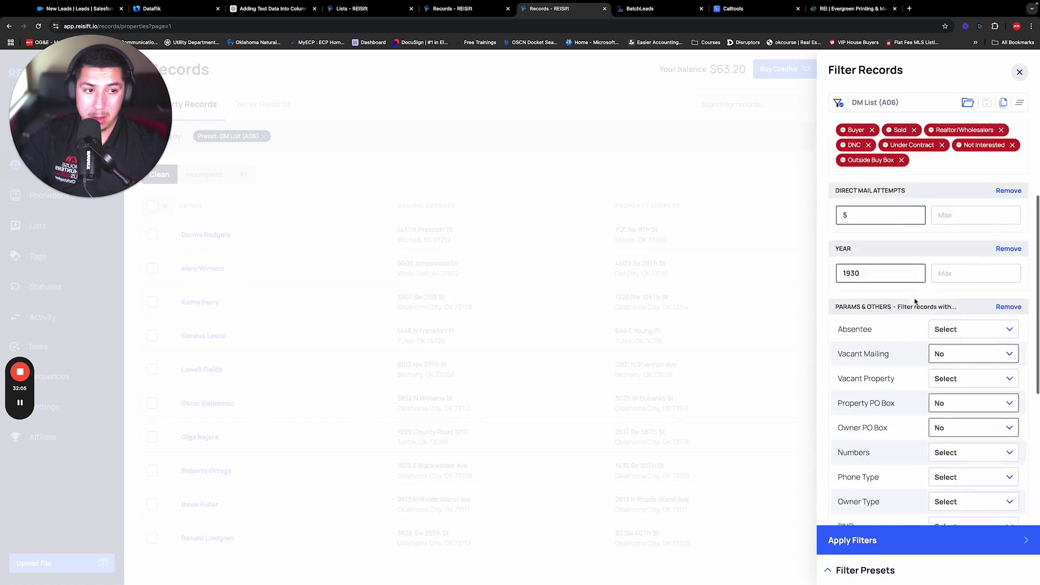
pyautogui.doubleClick(877, 219)
pyautogui.press('BackSpace')
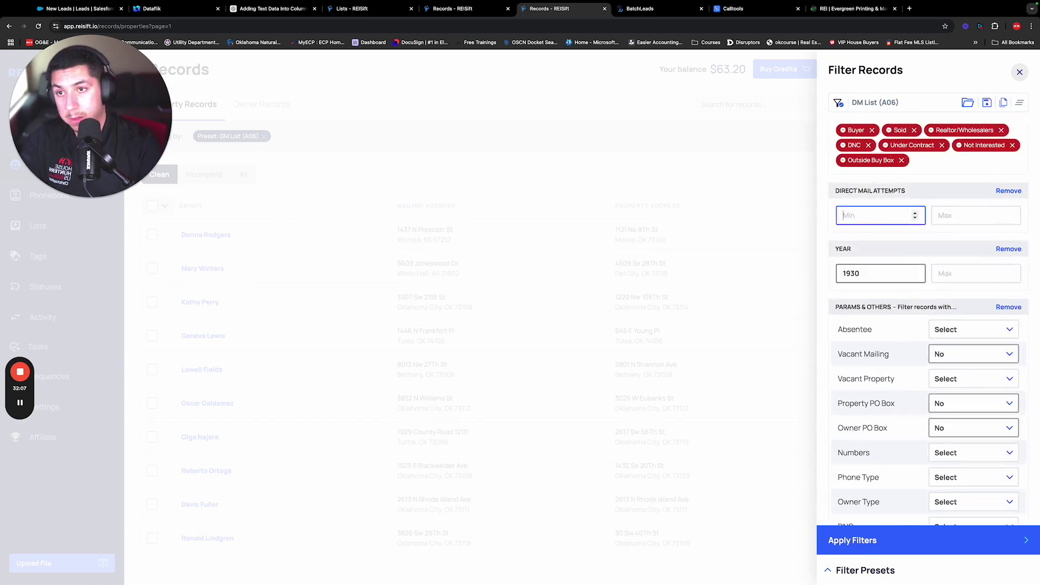
pyautogui.write('5')
pyautogui.click(970, 215)
pyautogui.write('6')
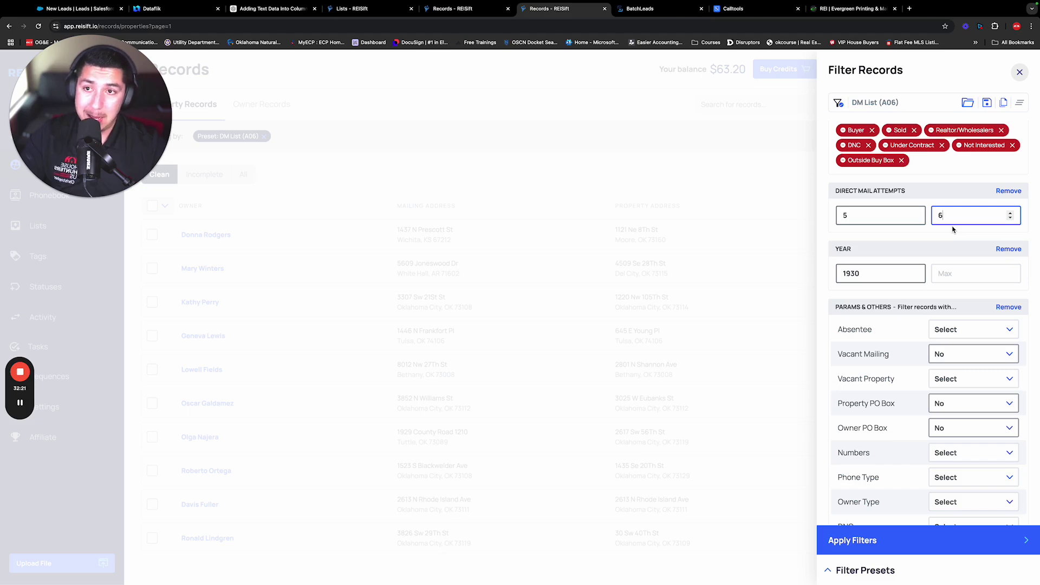
pyautogui.click(866, 540)
pyautogui.click(165, 205)
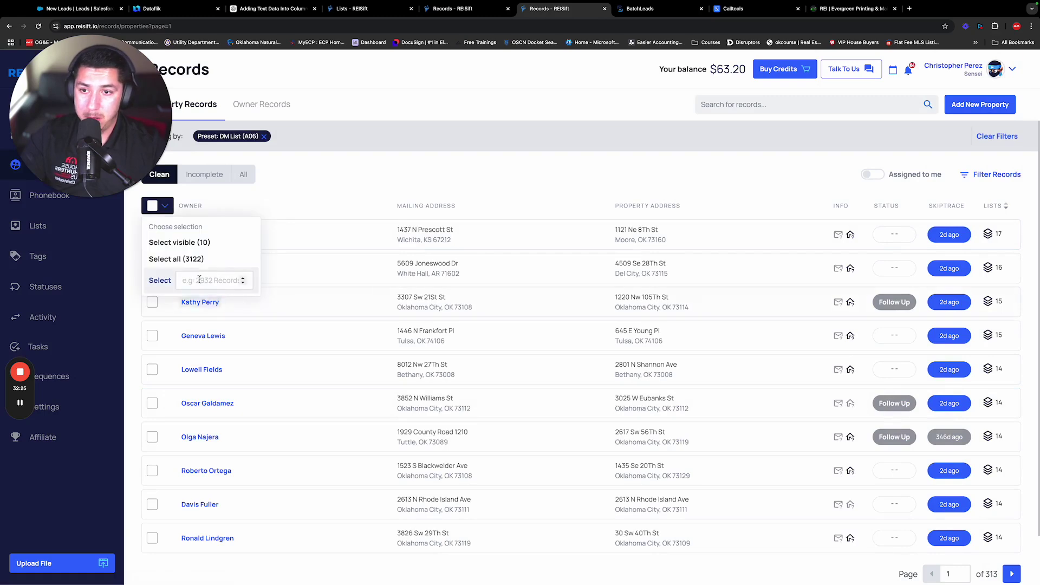
# Load the DM-Cleaned preset from the Direct Mail List folder into the record filter
pyautogui.click(973, 175)
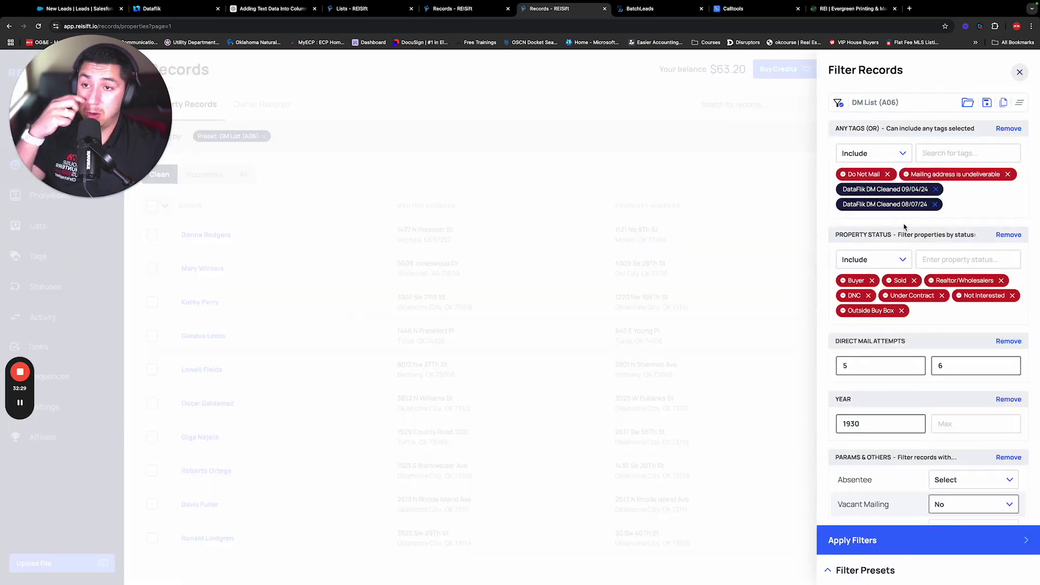
pyautogui.click(884, 578)
pyautogui.click(870, 310)
pyautogui.click(868, 329)
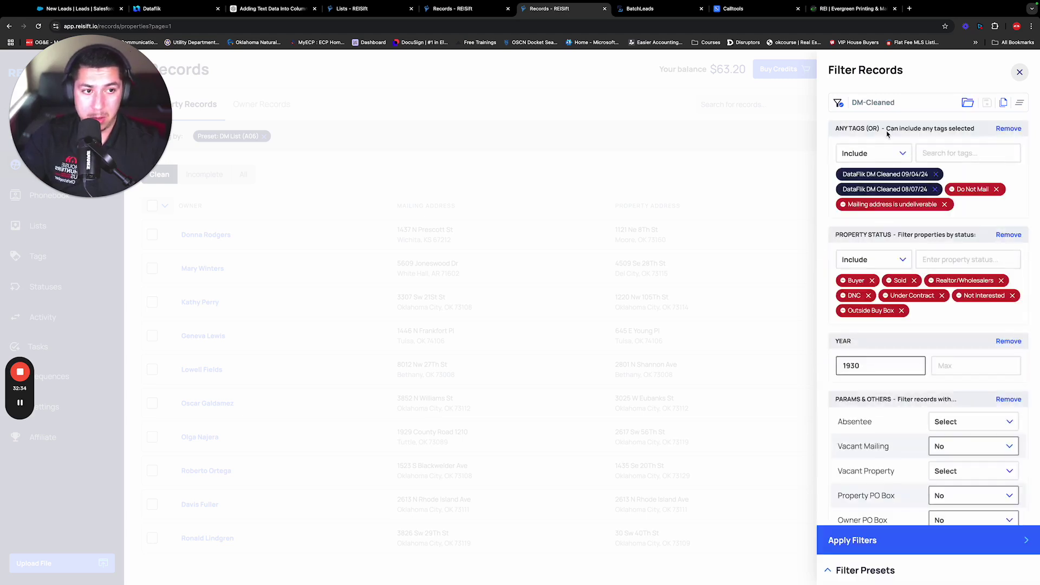
# Add a direct mail attempts filter with a maximum of 6 and apply it to check the record count
pyautogui.scroll(-10, 922, 493)
pyautogui.click(915, 388)
pyautogui.write('direct')
pyautogui.click(882, 432)
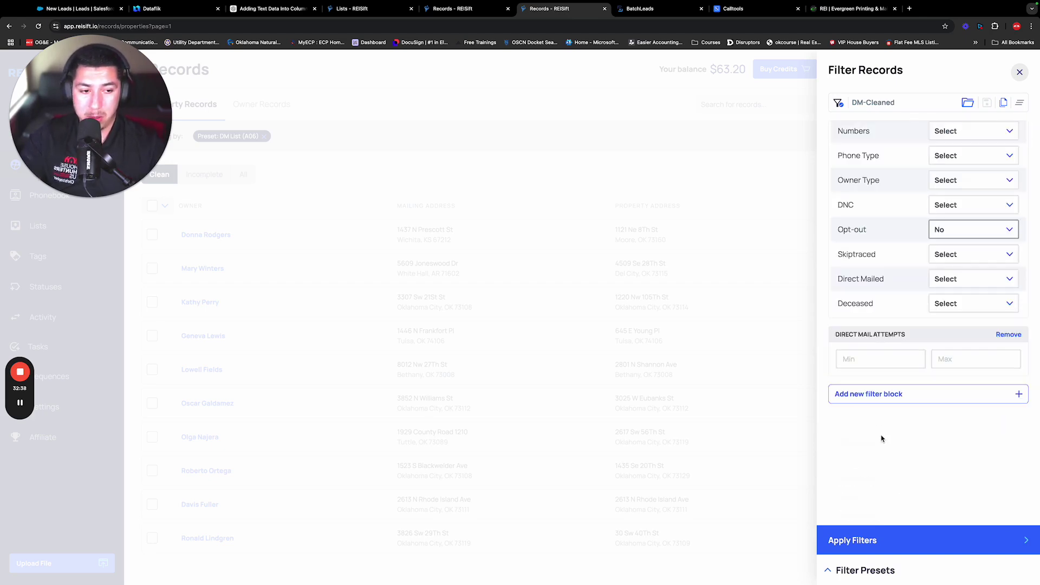
pyautogui.click(959, 360)
pyautogui.write('6')
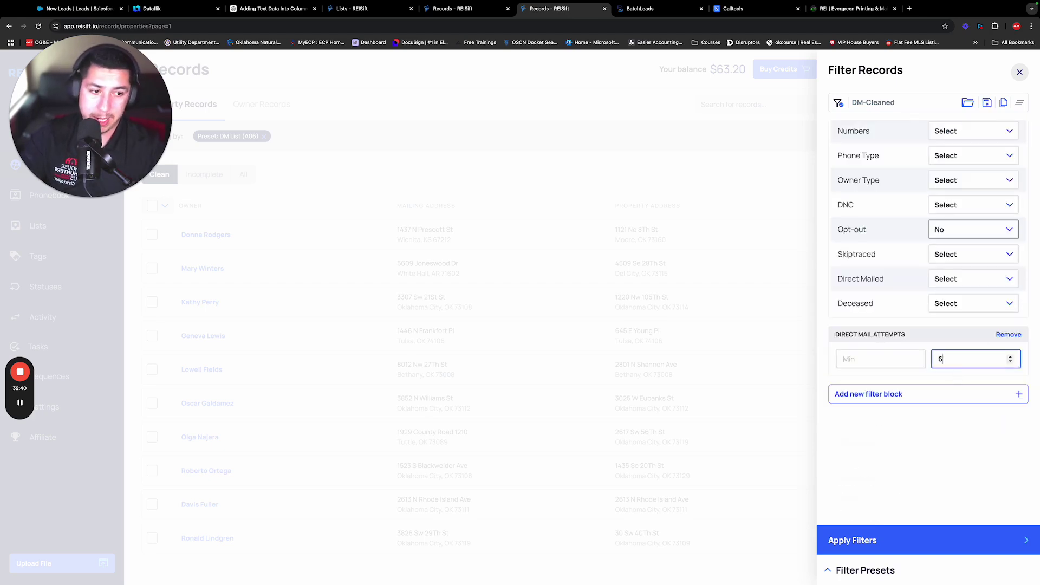
pyautogui.click(905, 541)
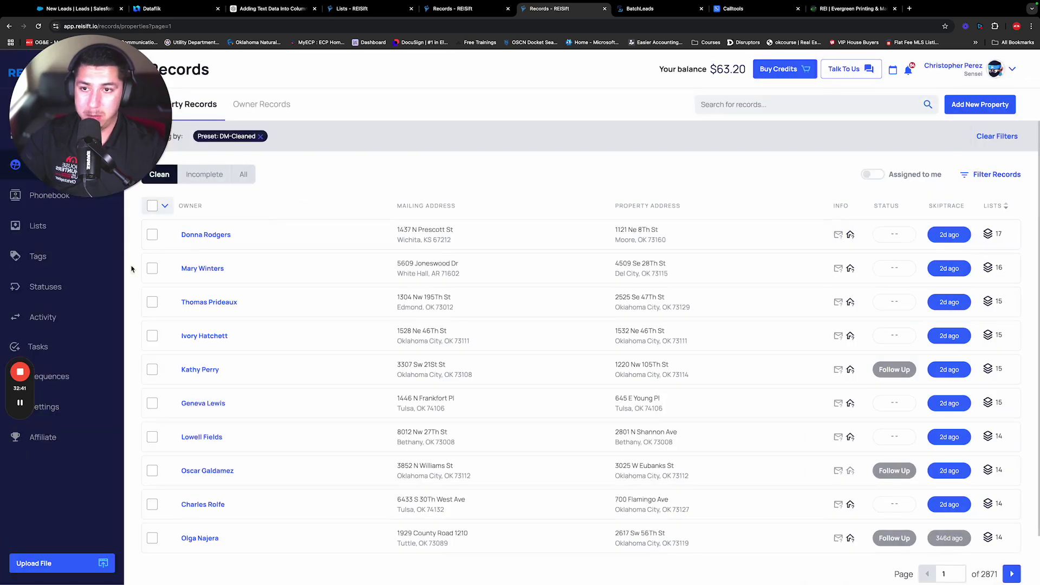
pyautogui.click(164, 206)
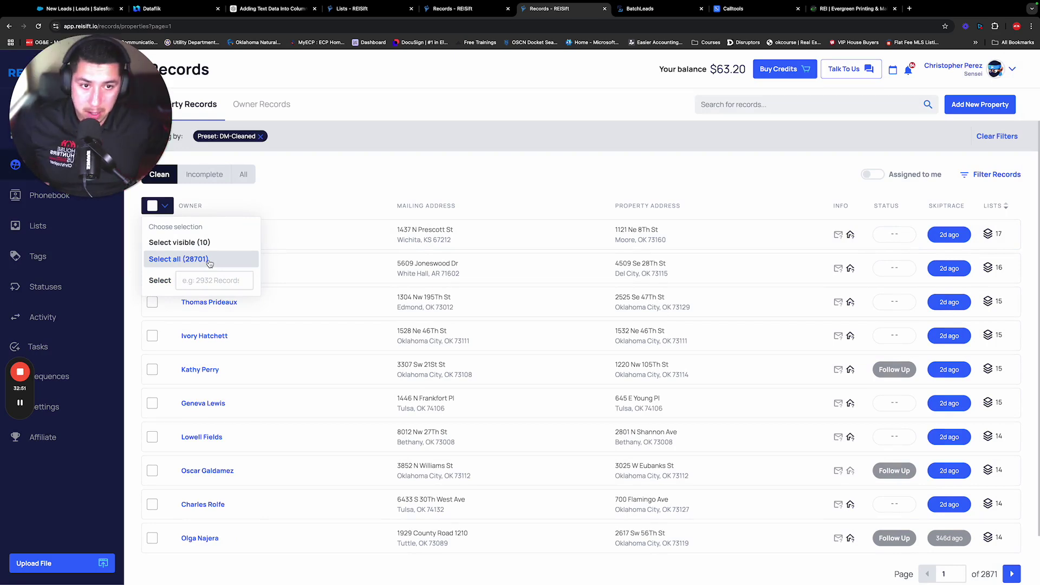
pyautogui.click(471, 176)
pyautogui.click(165, 205)
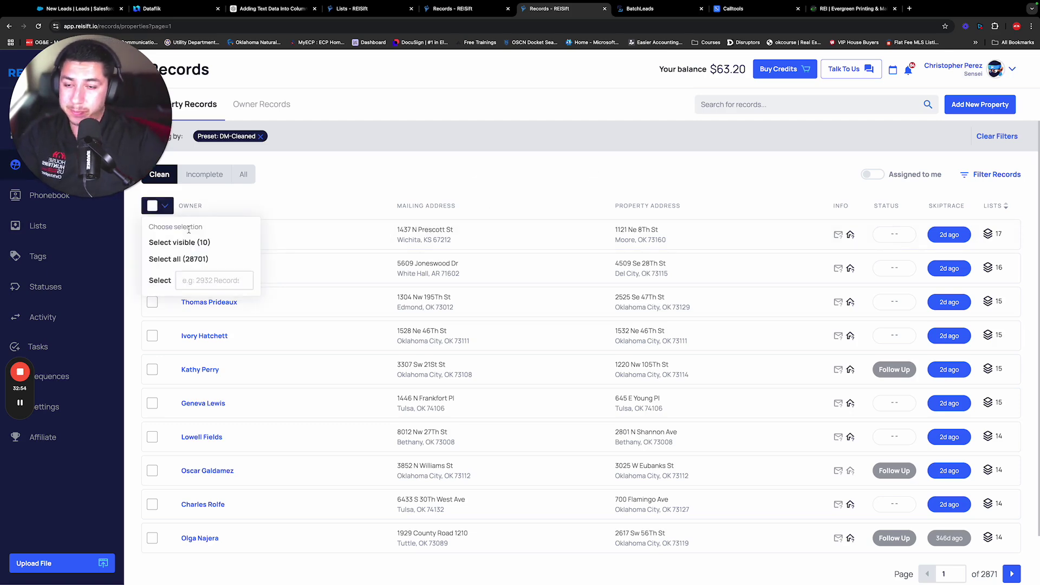
# Load the DM-DF List(A01) preset from the Direct Mail List folder and apply it to the records
pyautogui.click(975, 174)
pyautogui.scroll(-8, 949, 374)
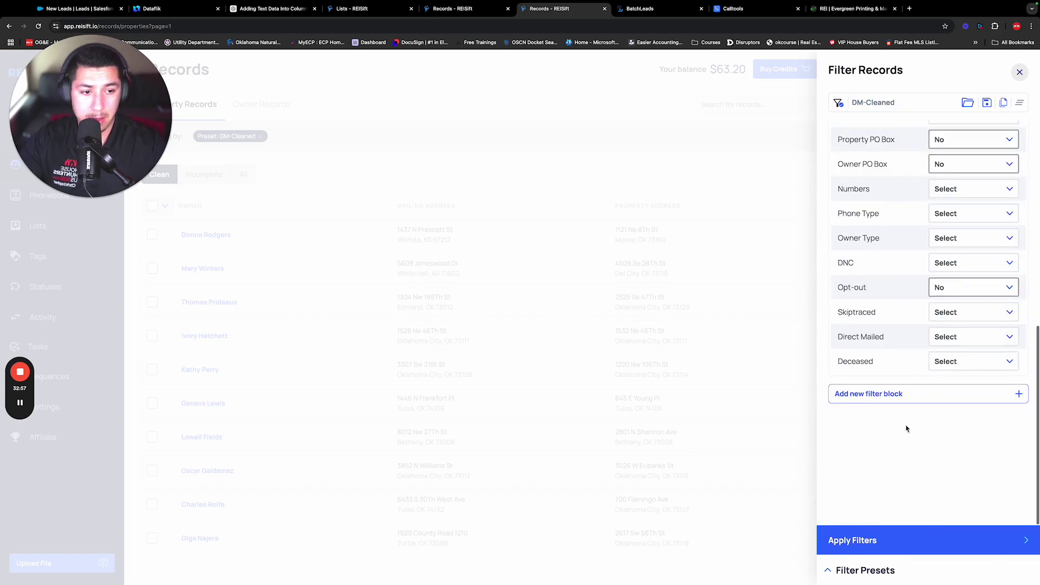
pyautogui.click(903, 394)
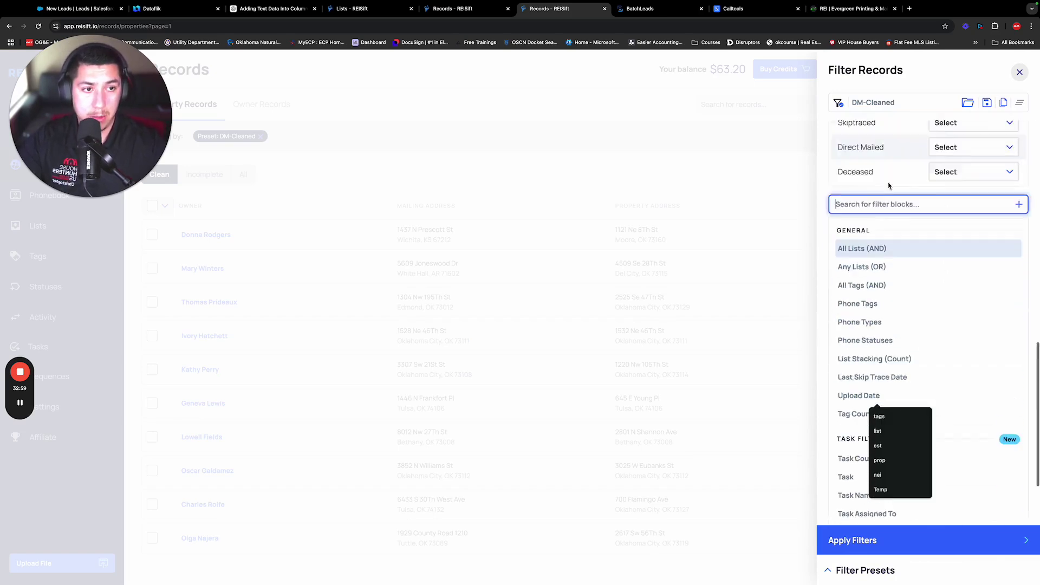
pyautogui.click(865, 570)
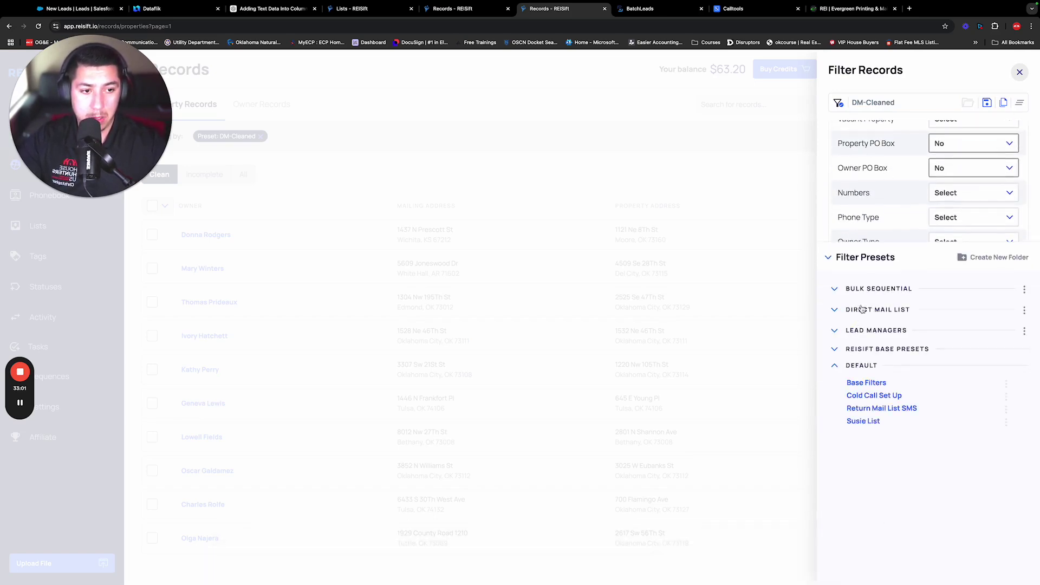
pyautogui.click(857, 313)
pyautogui.click(891, 342)
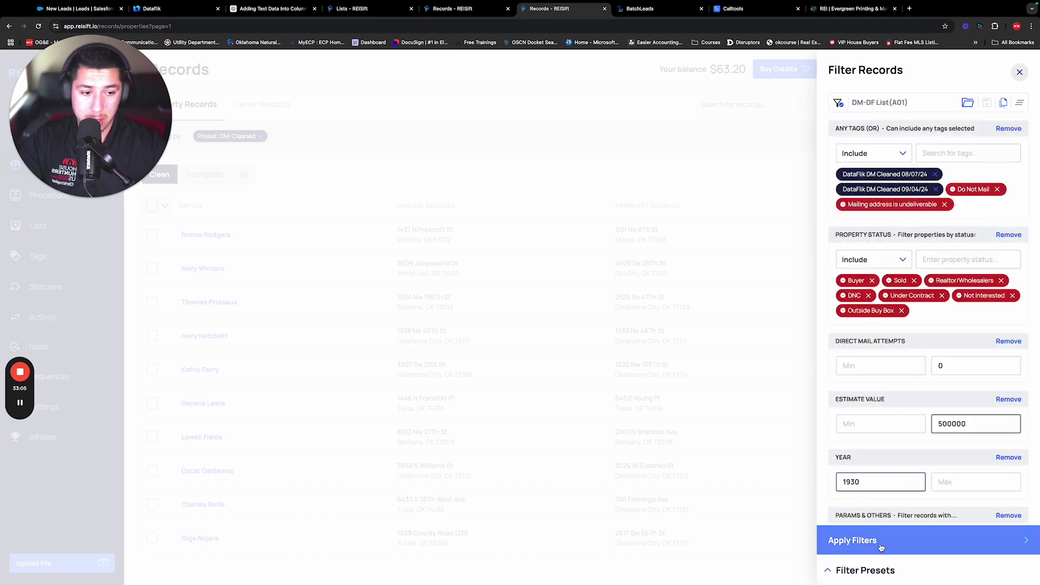
pyautogui.click(859, 540)
# Select all records matching DM-DF List(A01) and set up their export, keeping the default phone number options
pyautogui.click(164, 205)
pyautogui.click(184, 258)
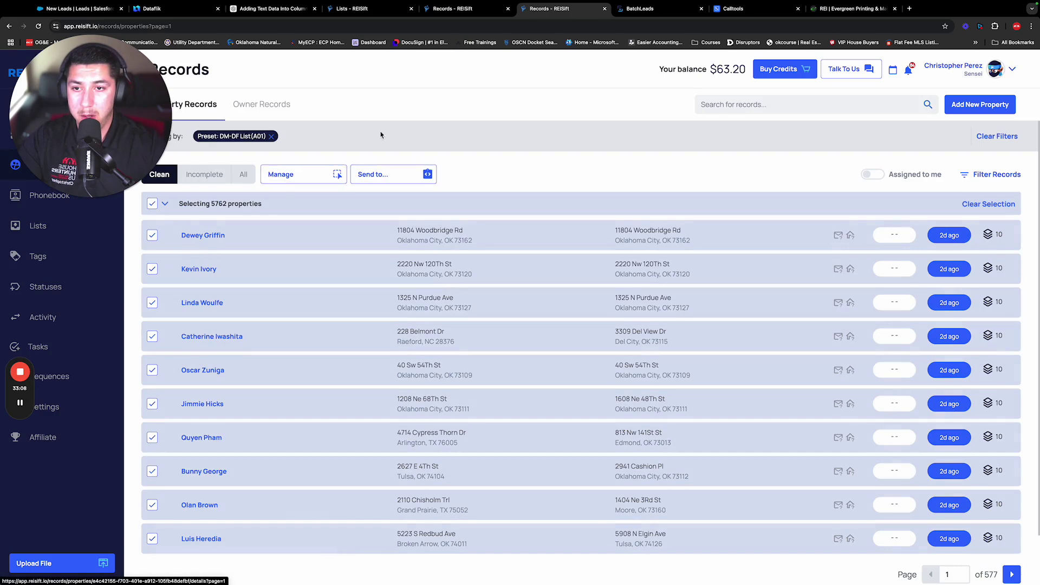
pyautogui.click(300, 174)
pyautogui.click(310, 366)
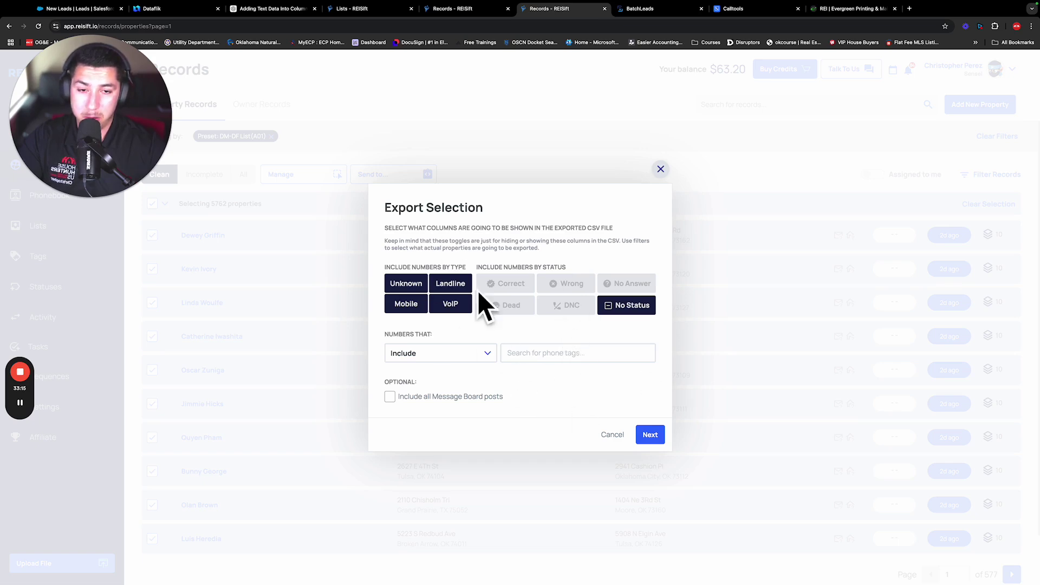
pyautogui.click(650, 435)
# Name the export file DataFlik DM A01 090624, run the export and dismiss the processing notice
pyautogui.click(449, 318)
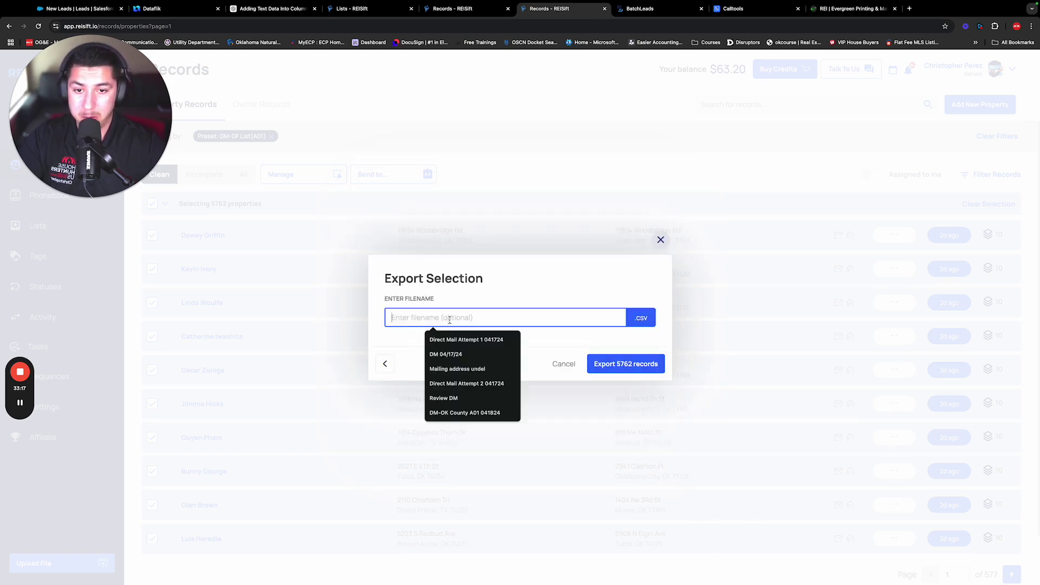
pyautogui.write('DataF')
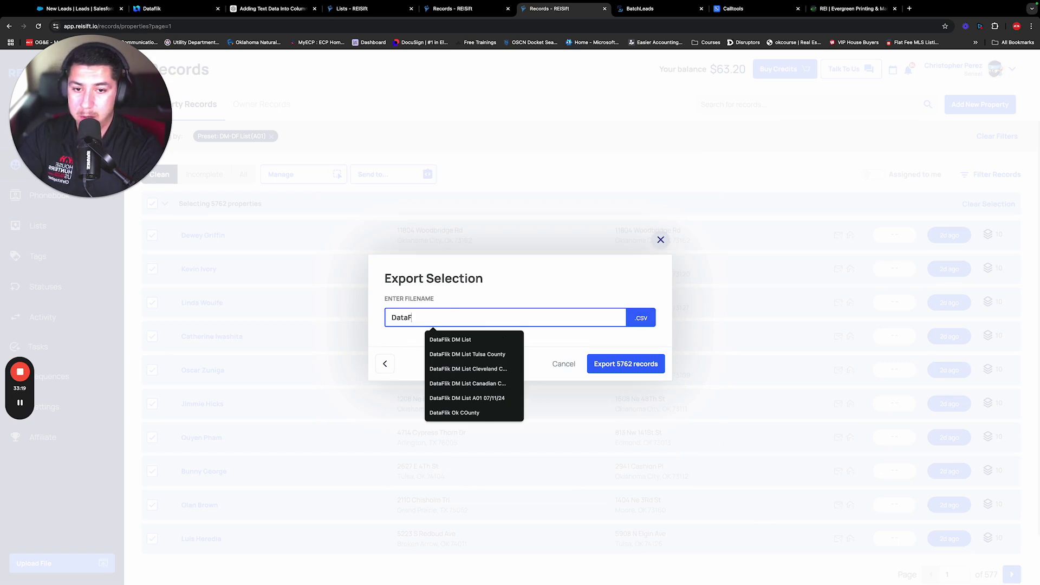
pyautogui.write('lik DM A01')
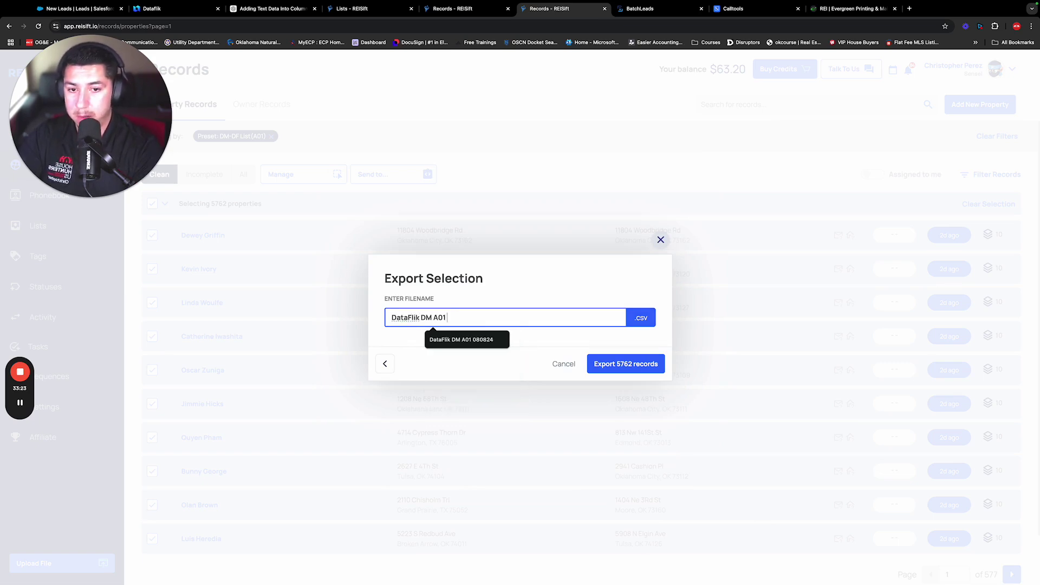
pyautogui.write(' 090624')
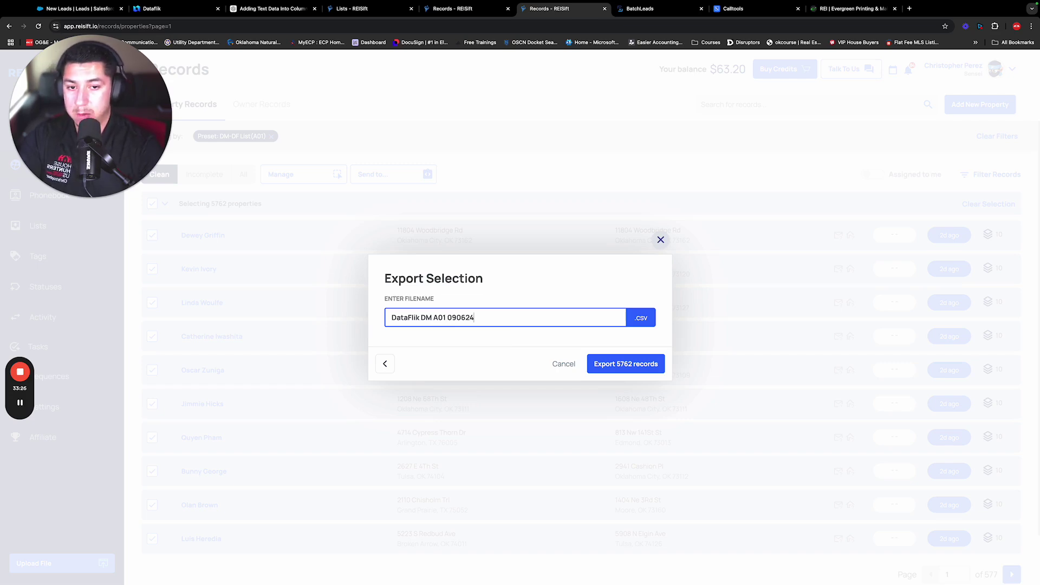
pyautogui.click(639, 365)
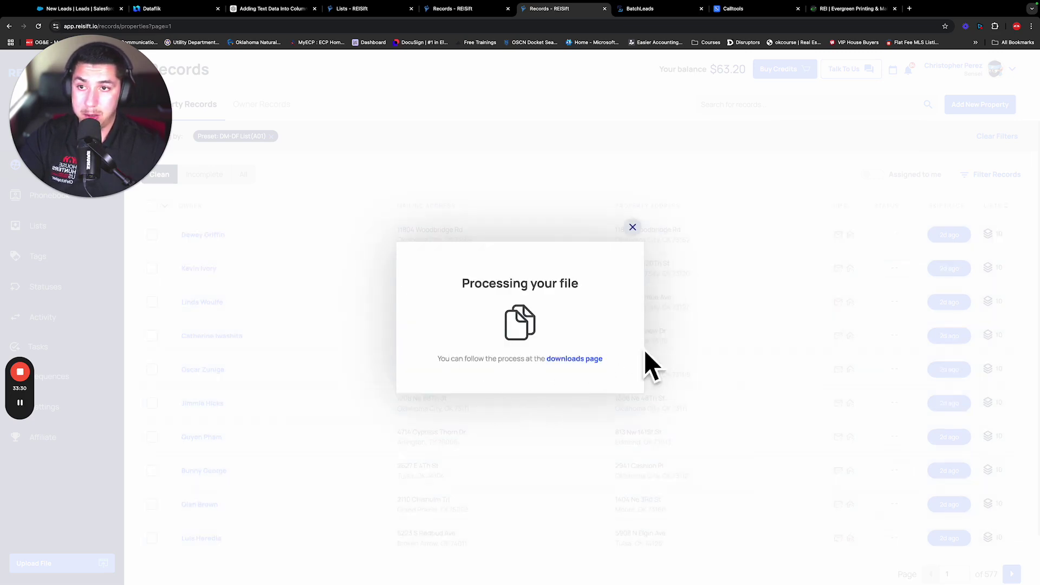
pyautogui.click(633, 227)
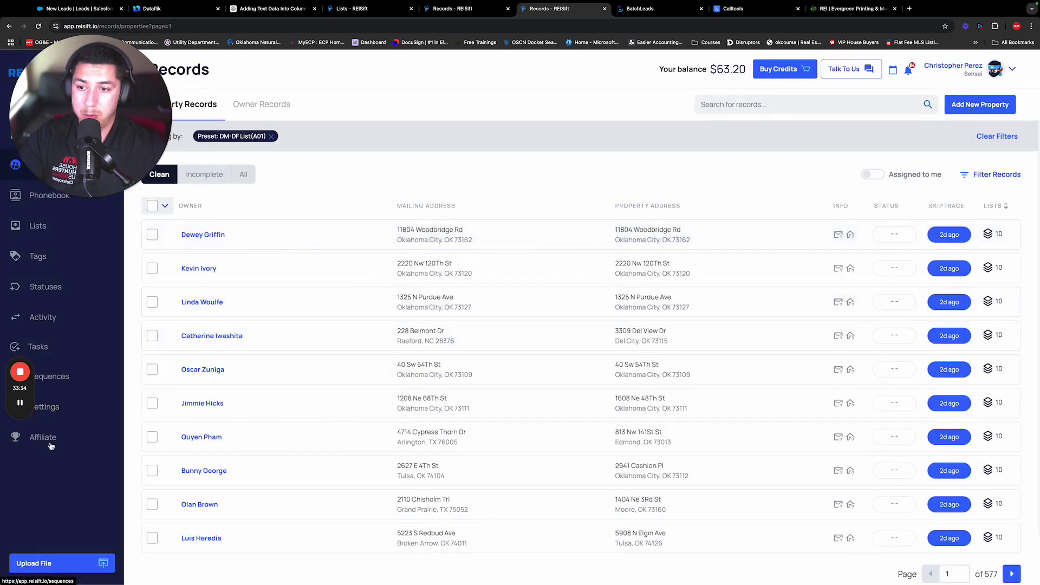
# Check the progress of the DataFlik DM A01 090624 export in the download activity
pyautogui.click(68, 327)
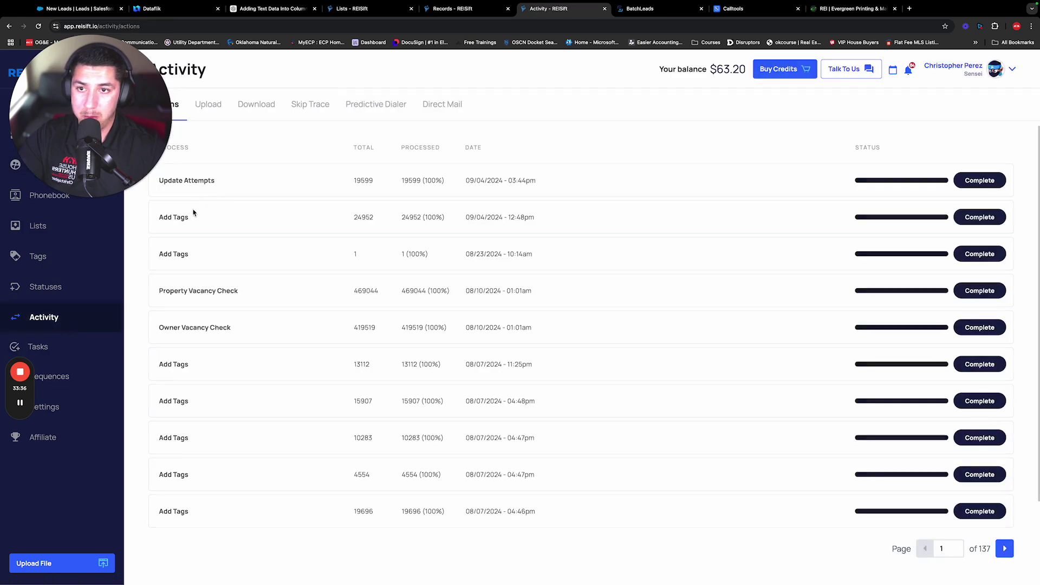
pyautogui.click(259, 105)
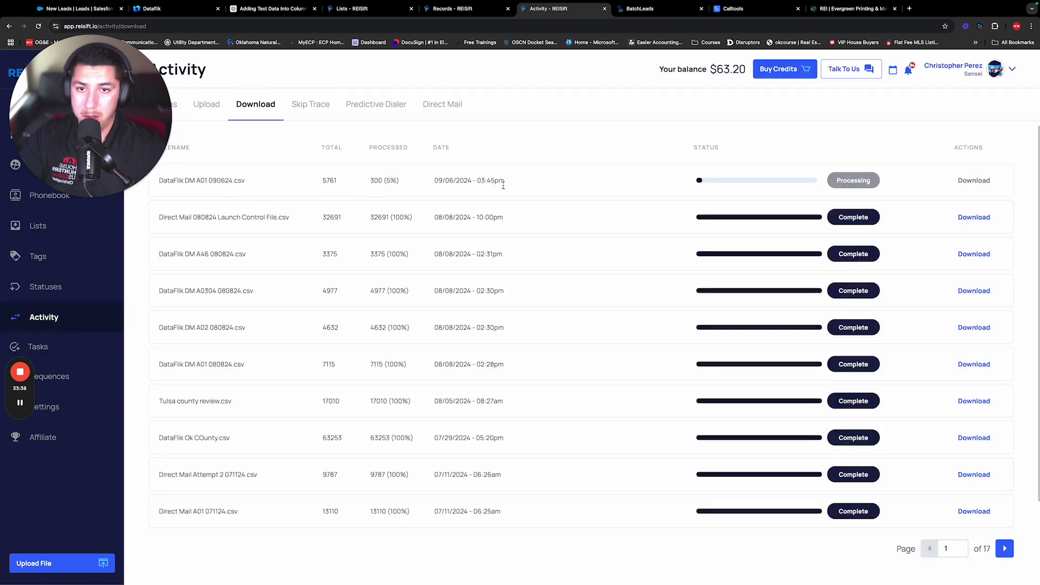
pyautogui.moveTo(376, 184); pyautogui.dragTo(486, 186)
pyautogui.click(558, 197)
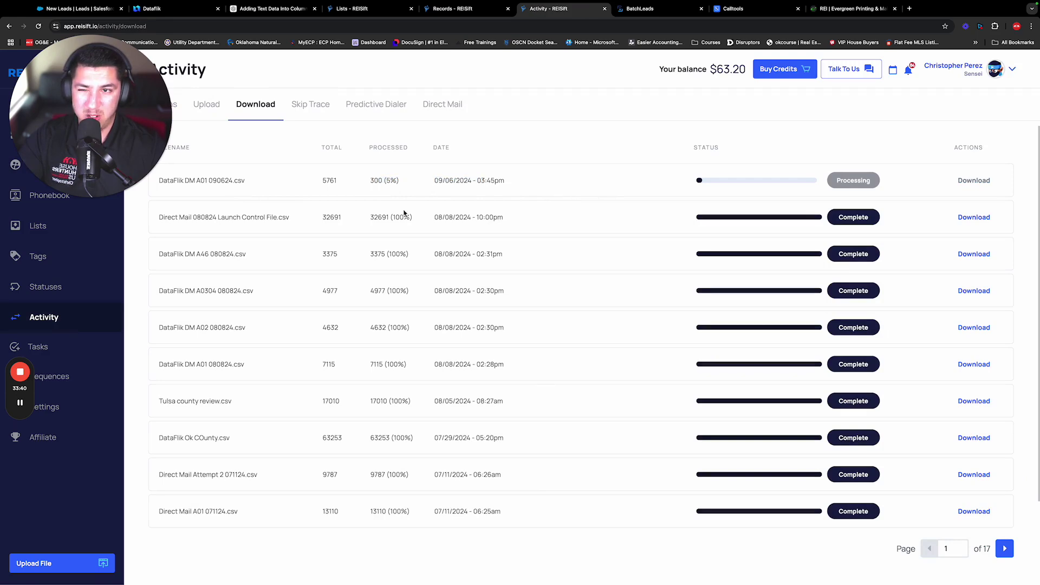
# Return to the property records and apply the DM-Cleaned preset from the Direct Mail List folder
pyautogui.click(15, 164)
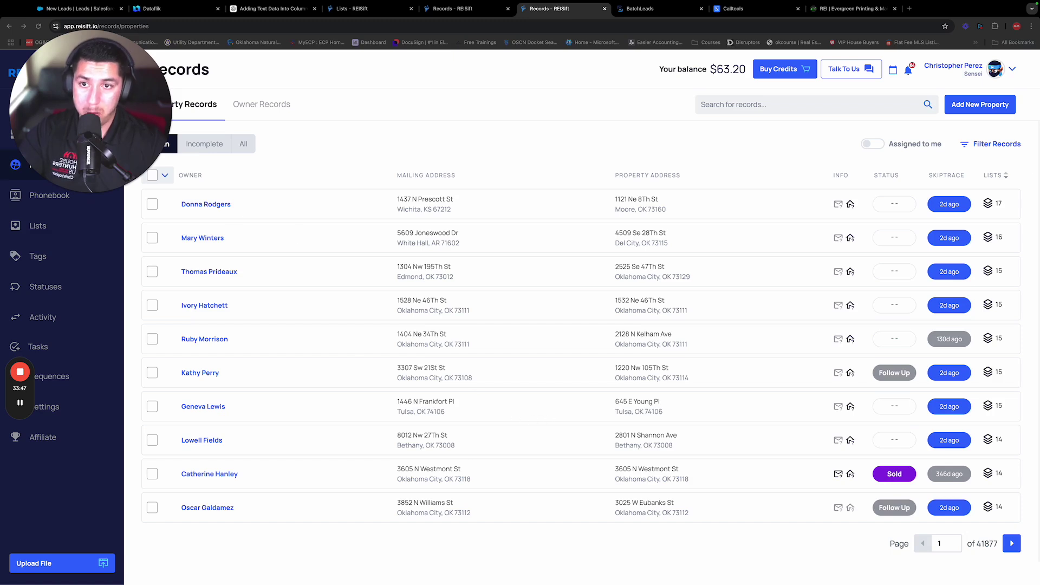
pyautogui.click(999, 147)
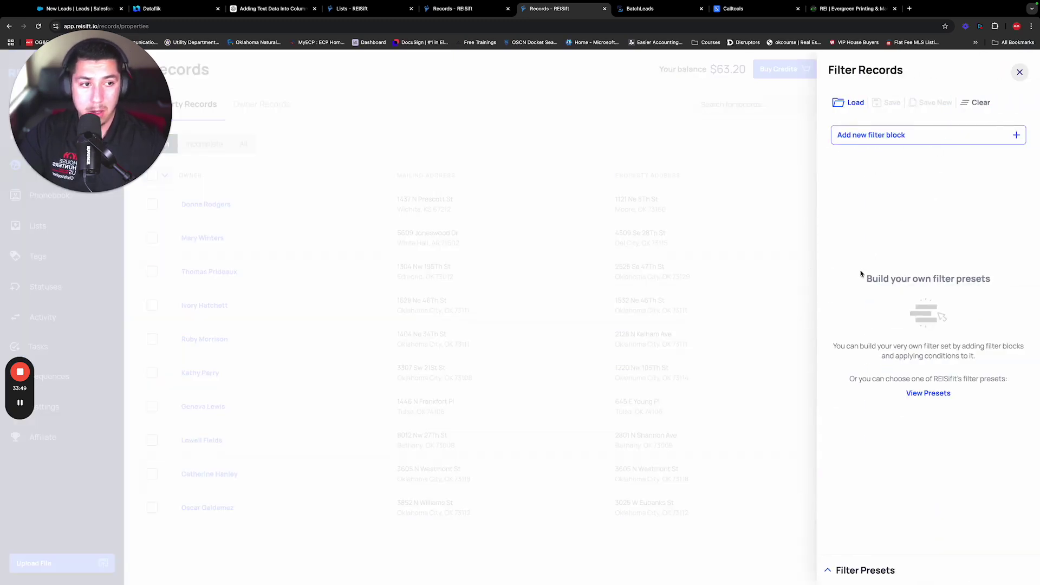
pyautogui.click(887, 569)
pyautogui.click(877, 309)
pyautogui.click(871, 330)
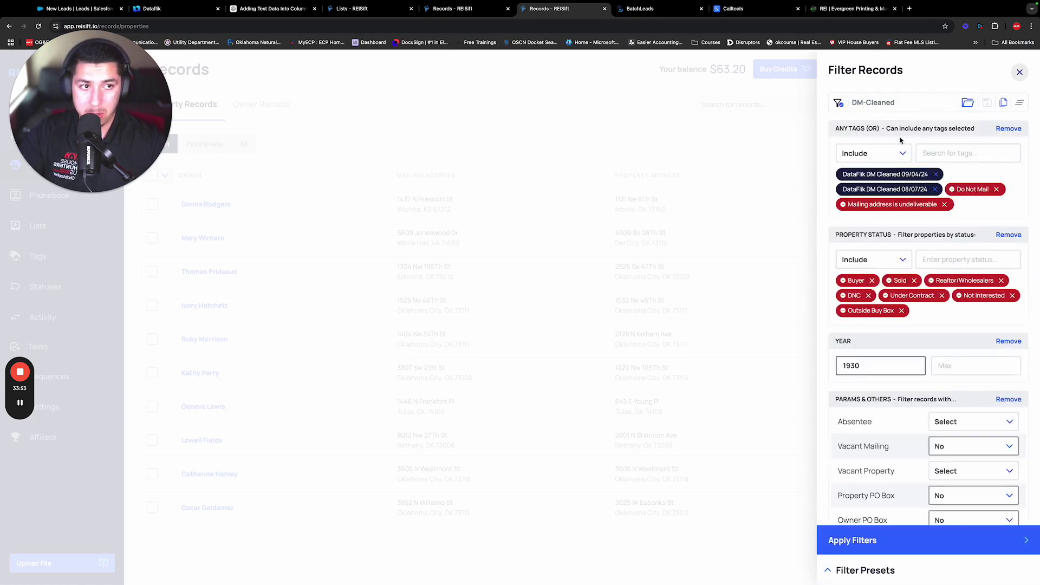
pyautogui.click(903, 556)
# Select all records matching DM-Cleaned and open the bulk attempts update for them
pyautogui.click(164, 205)
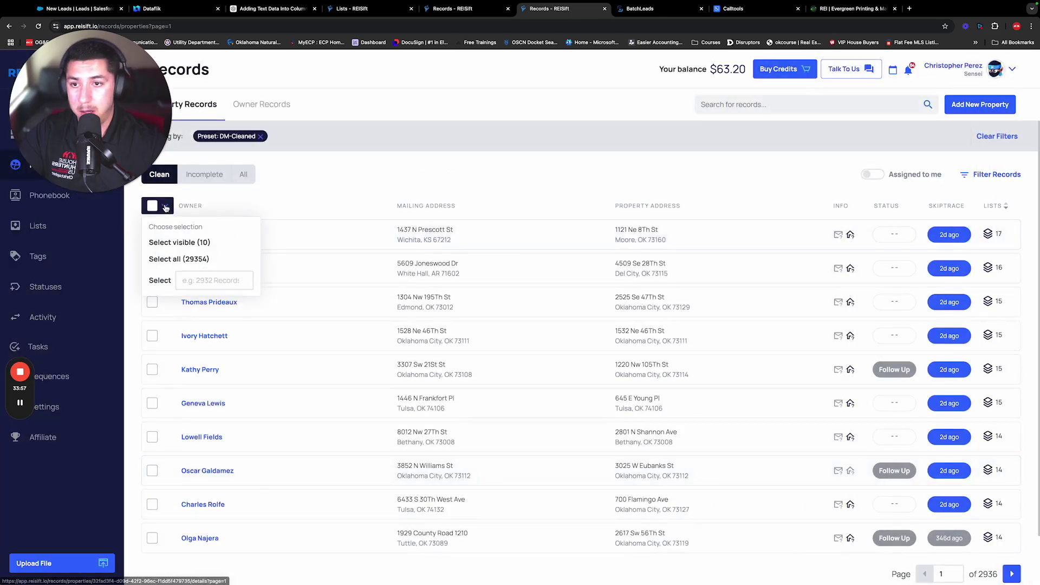
pyautogui.click(196, 259)
pyautogui.click(292, 174)
pyautogui.scroll(-1, 312, 246)
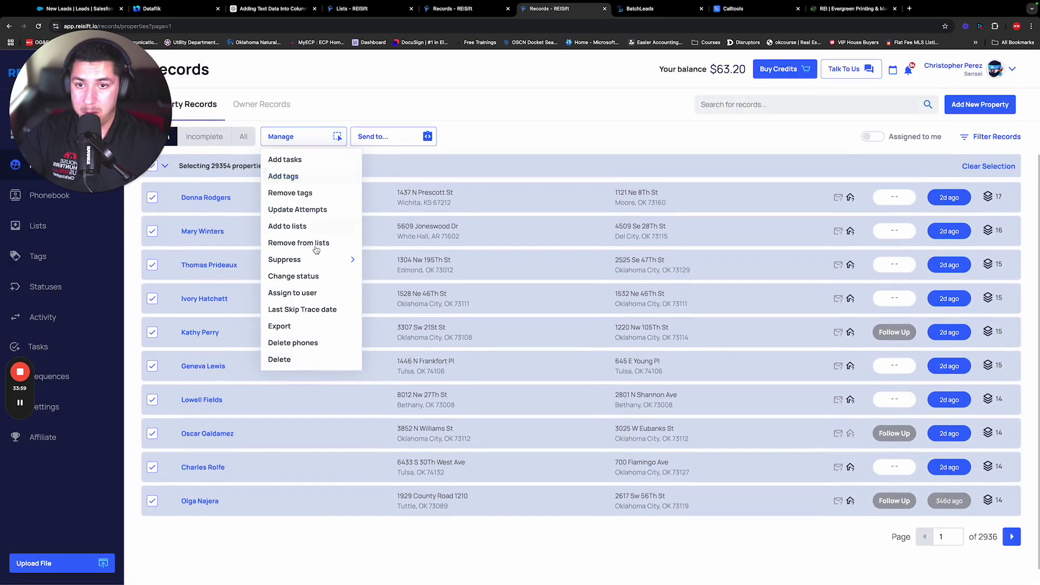
pyautogui.scroll(1, 312, 246)
pyautogui.click(303, 230)
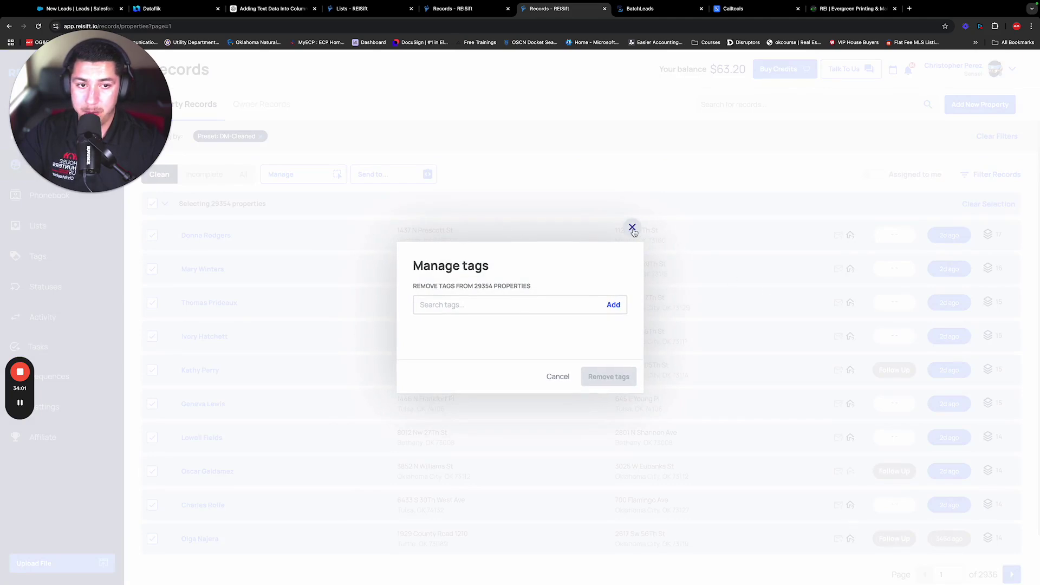
pyautogui.click(632, 228)
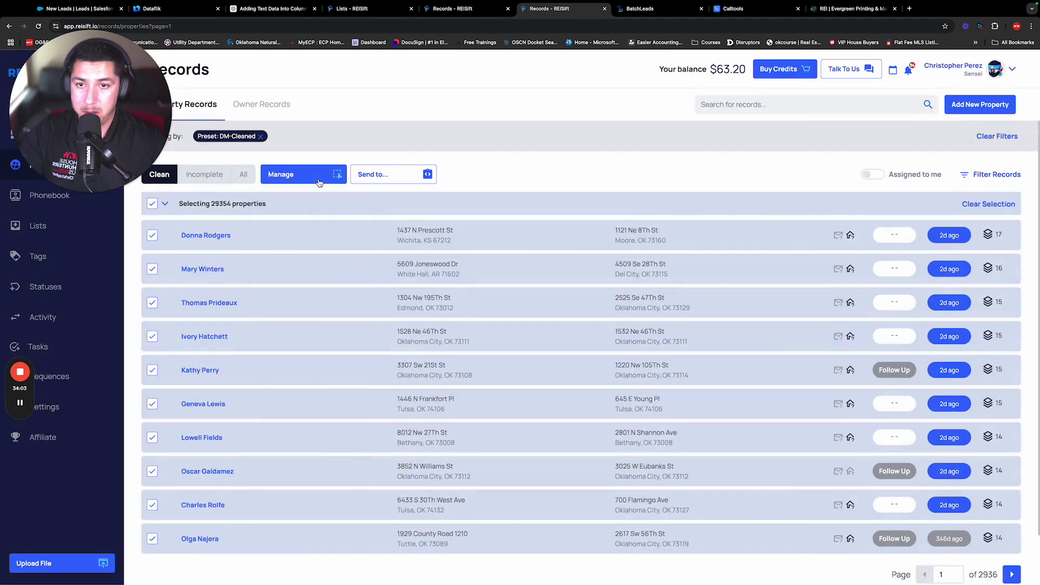
pyautogui.click(320, 179)
pyautogui.click(308, 246)
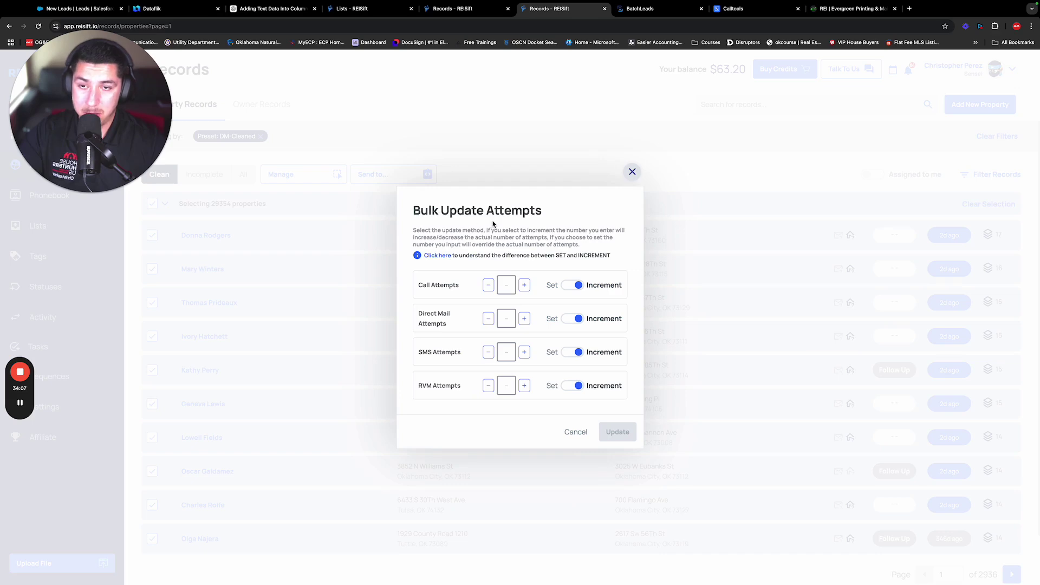
# Enter an increment of 1 for direct mail attempts, cancel the bulk update and clear the record selection
pyautogui.tripleClick(448, 325)
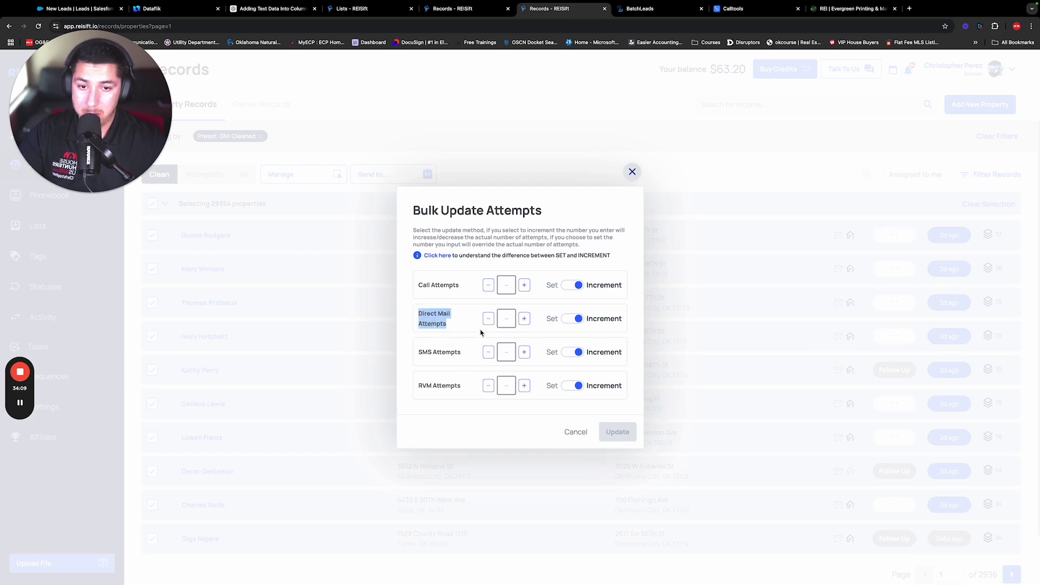
pyautogui.click(523, 320)
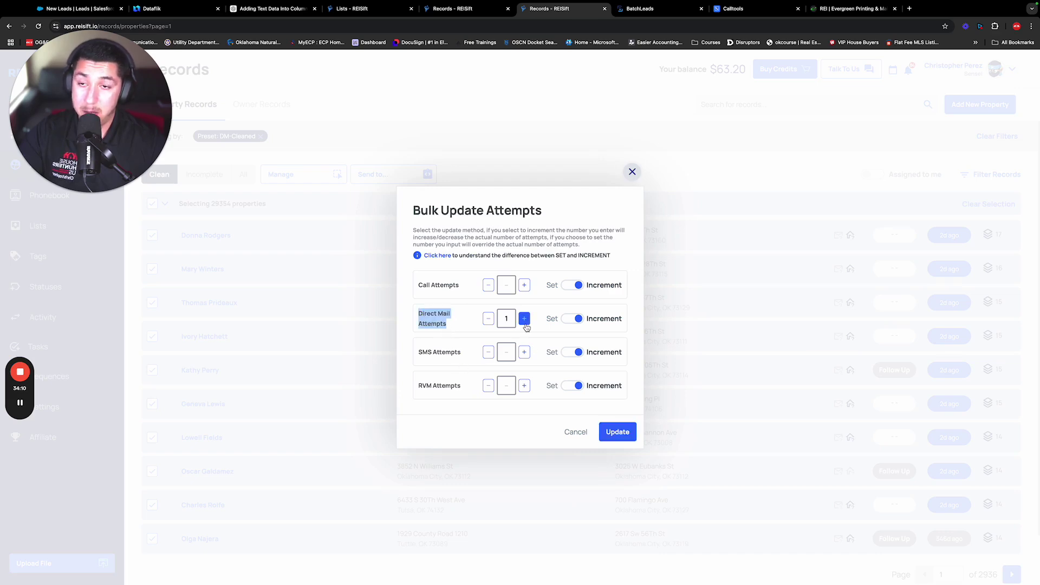
pyautogui.click(573, 437)
pyautogui.click(151, 208)
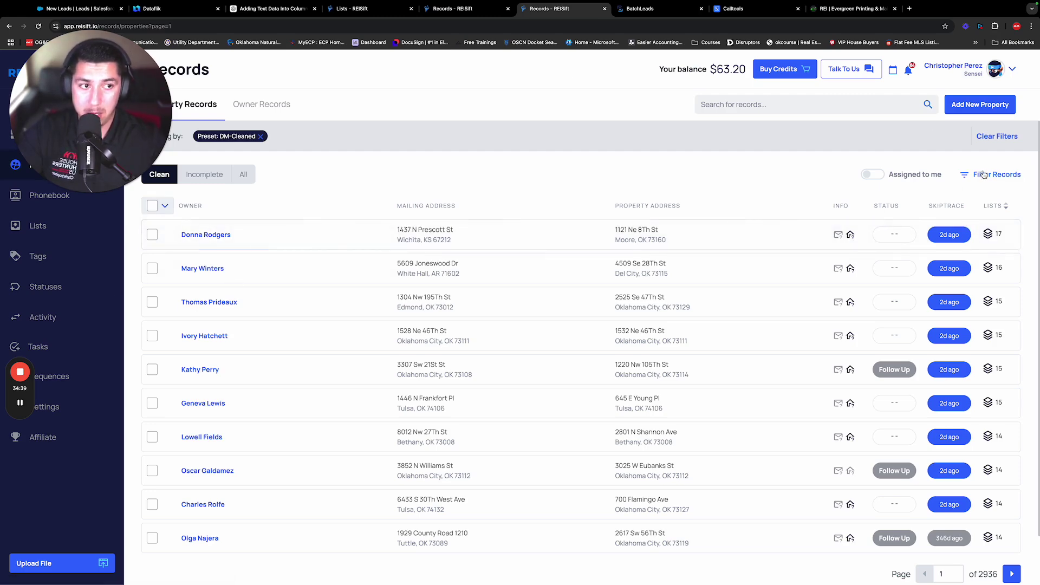
# Apply the DM-DF List(A01) preset from the Direct Mail List folder to the property records
pyautogui.click(982, 175)
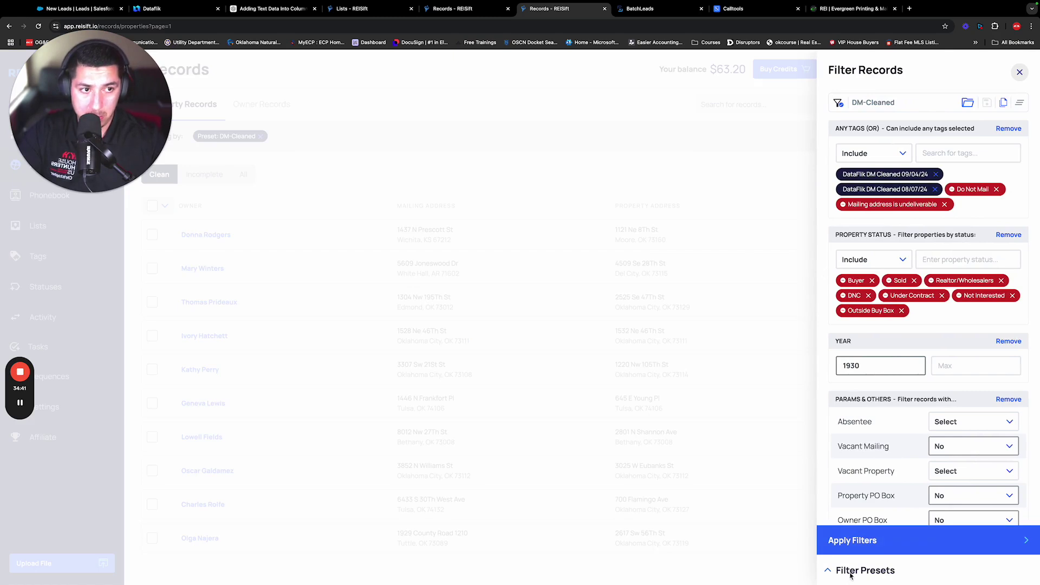
pyautogui.click(856, 570)
pyautogui.click(875, 311)
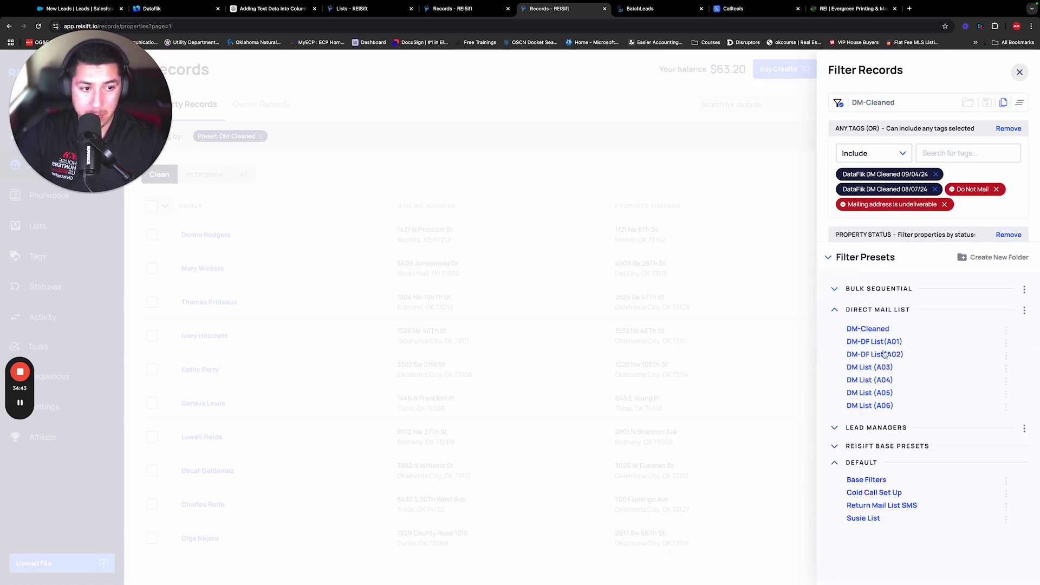
pyautogui.click(870, 342)
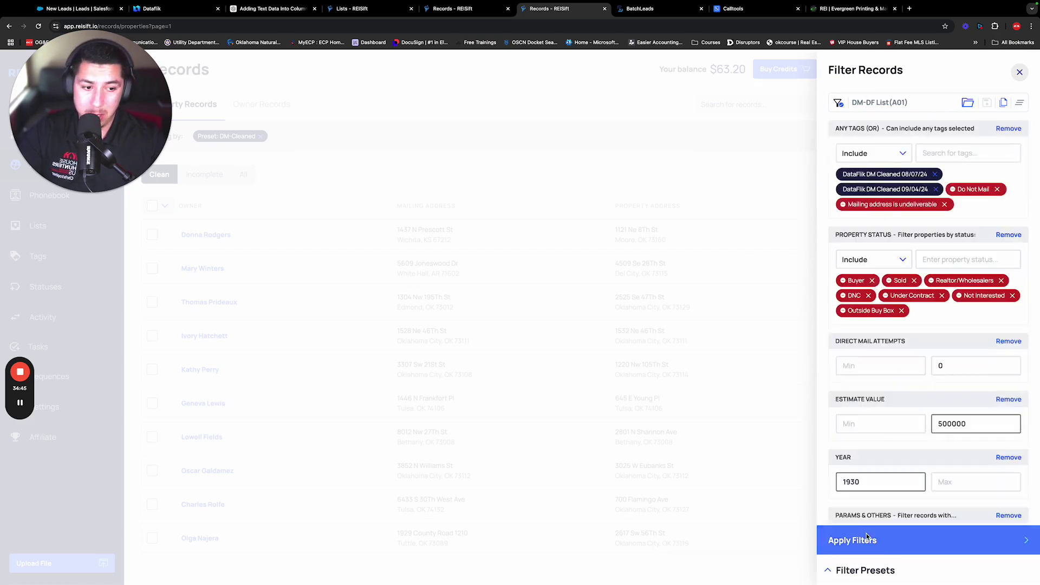
pyautogui.click(861, 540)
# Select all DM-DF List(A01) records, open the bulk attempts update for them and cancel it
pyautogui.click(164, 206)
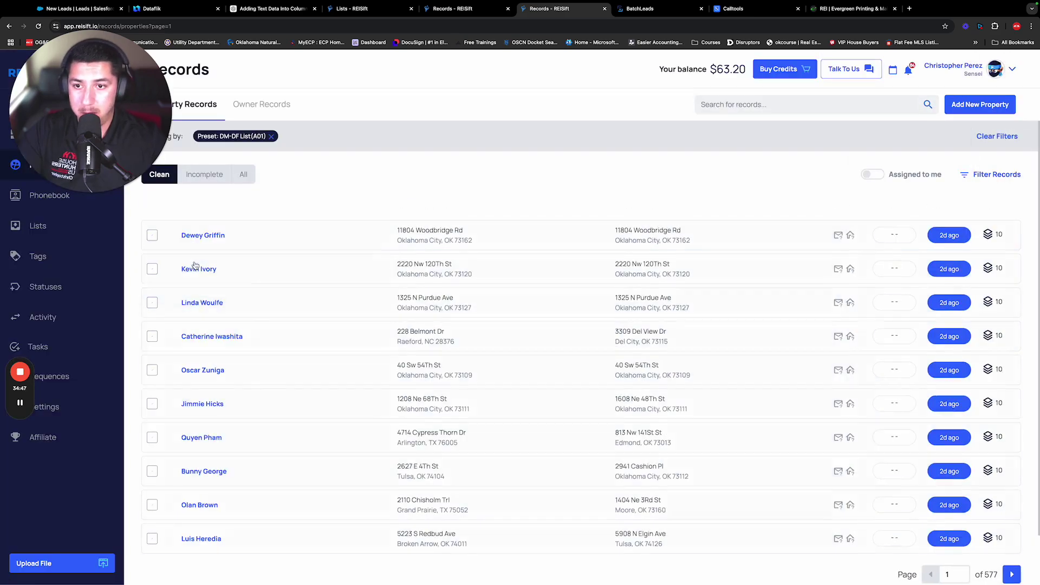
pyautogui.click(195, 260)
pyautogui.click(326, 174)
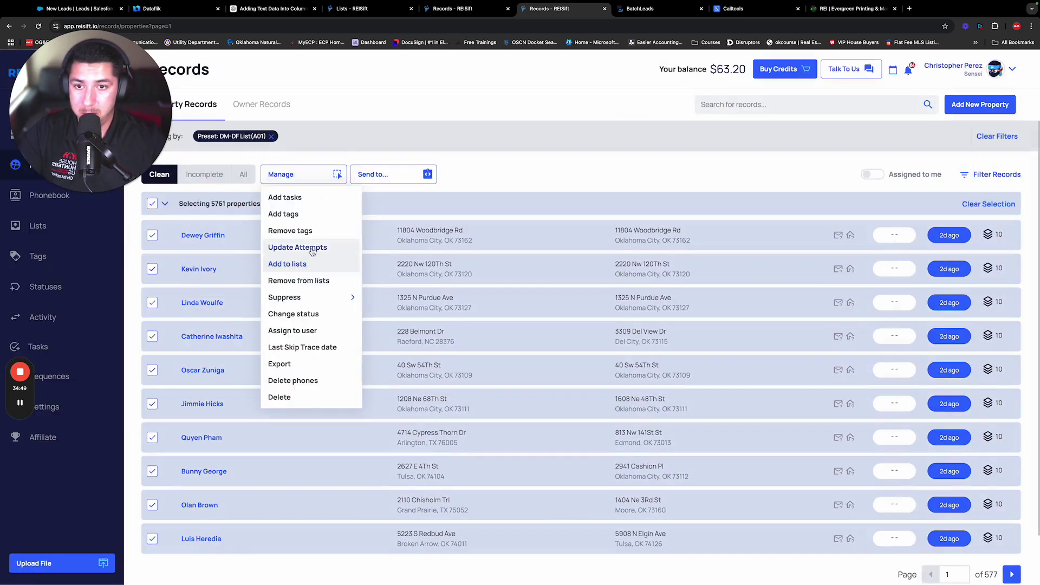
pyautogui.click(312, 248)
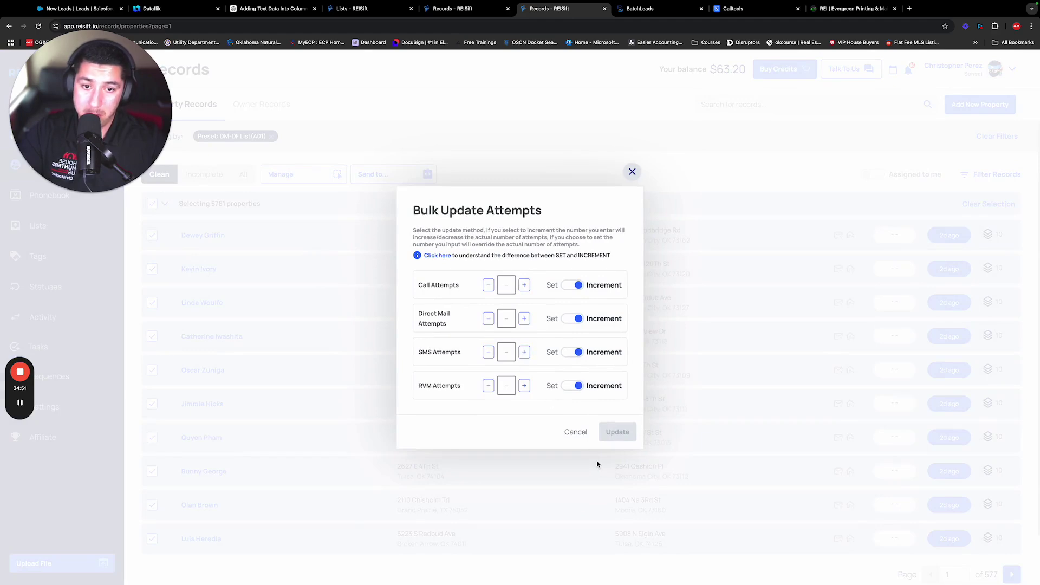
pyautogui.click(575, 432)
# Apply the DM-DF List(A02) preset from the Direct Mail List folder to the property records
pyautogui.click(981, 174)
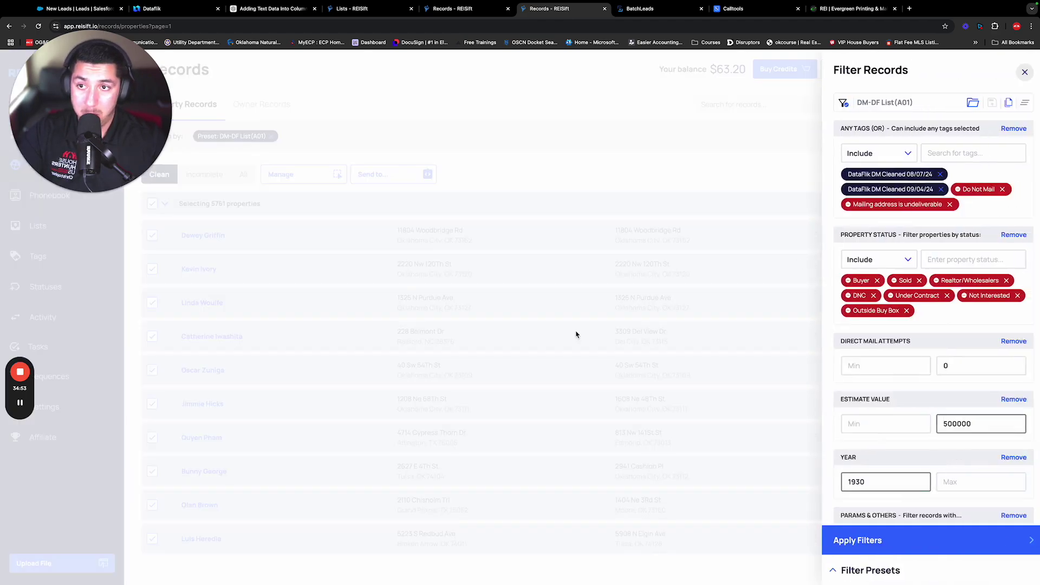
pyautogui.click(831, 572)
pyautogui.click(876, 313)
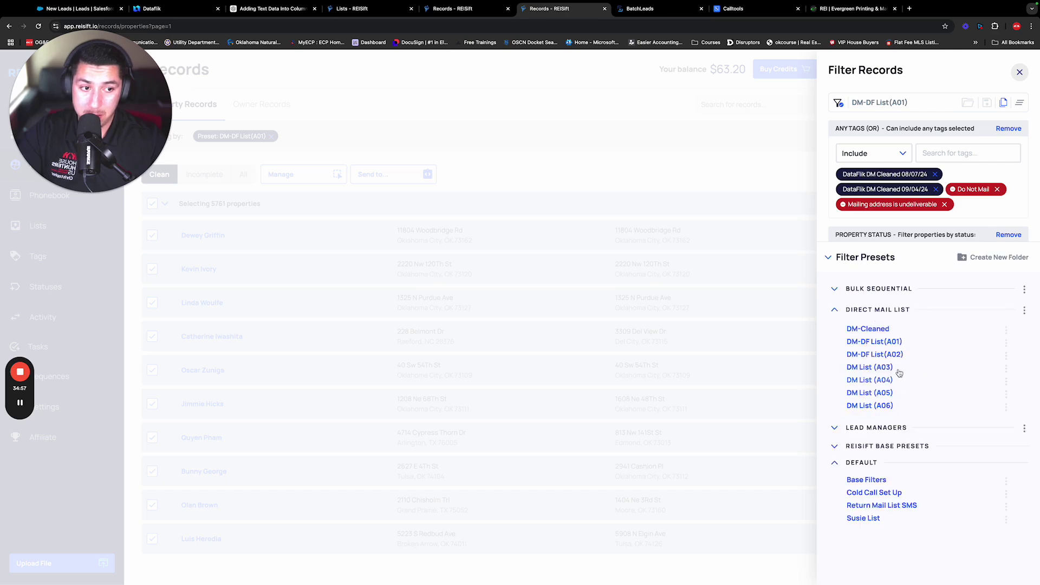
pyautogui.click(891, 354)
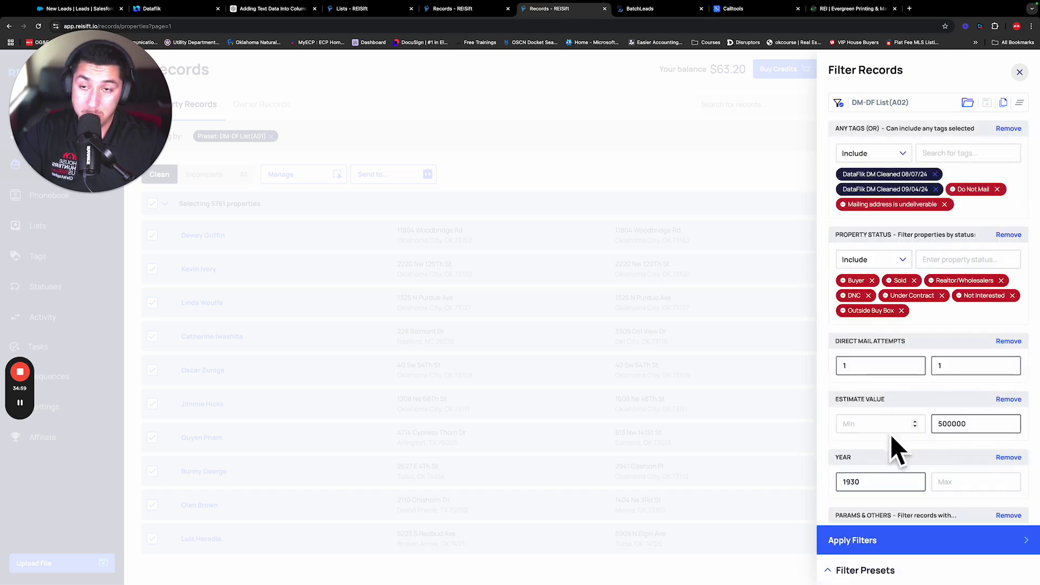
pyautogui.click(845, 553)
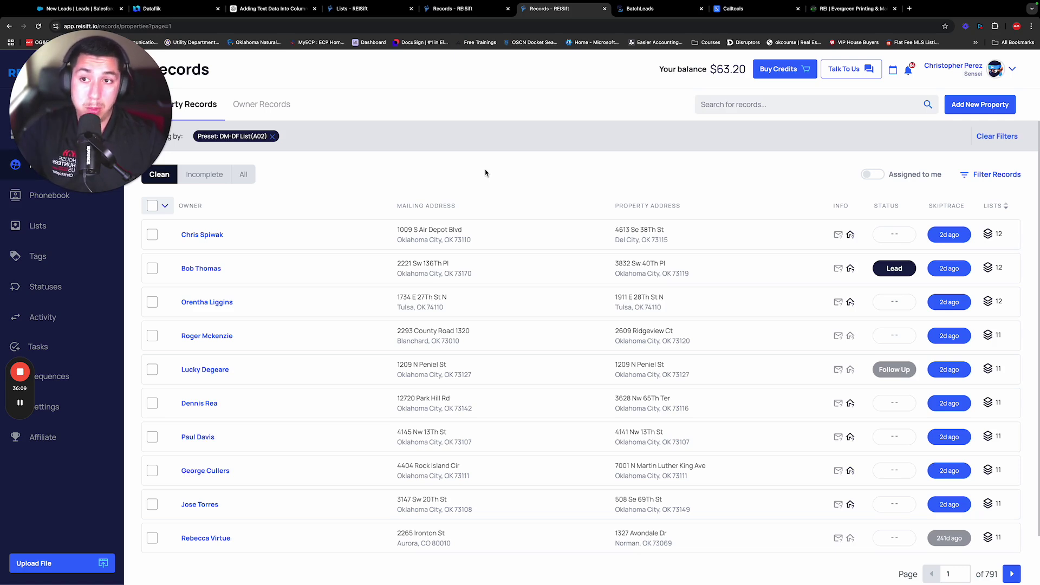
pyautogui.moveTo(162, 98); pyautogui.dragTo(170, 62)
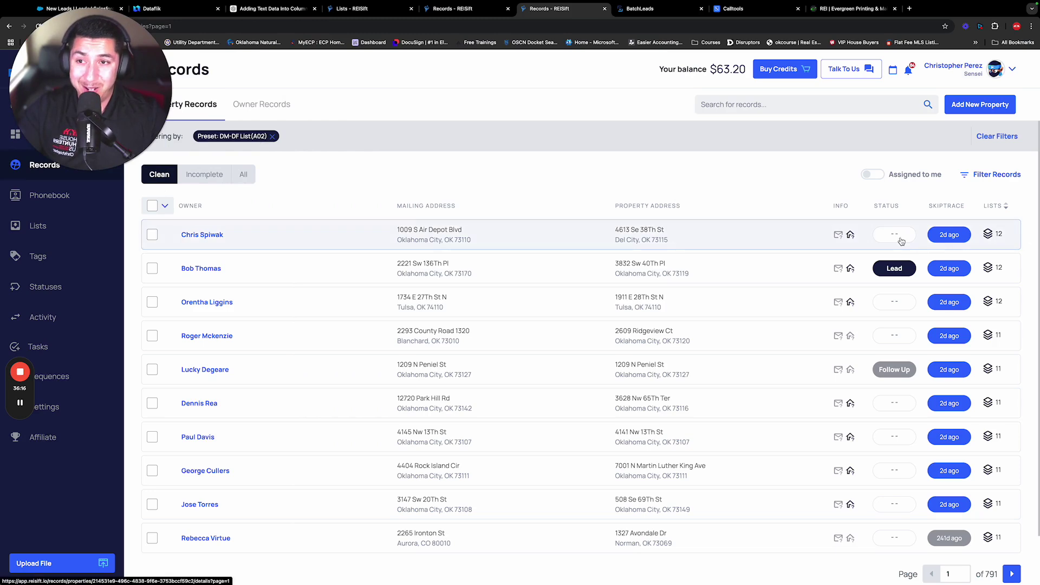
# Load the Direct Mail List preset from the Bulk Sequential folder into the record filters
pyautogui.click(983, 176)
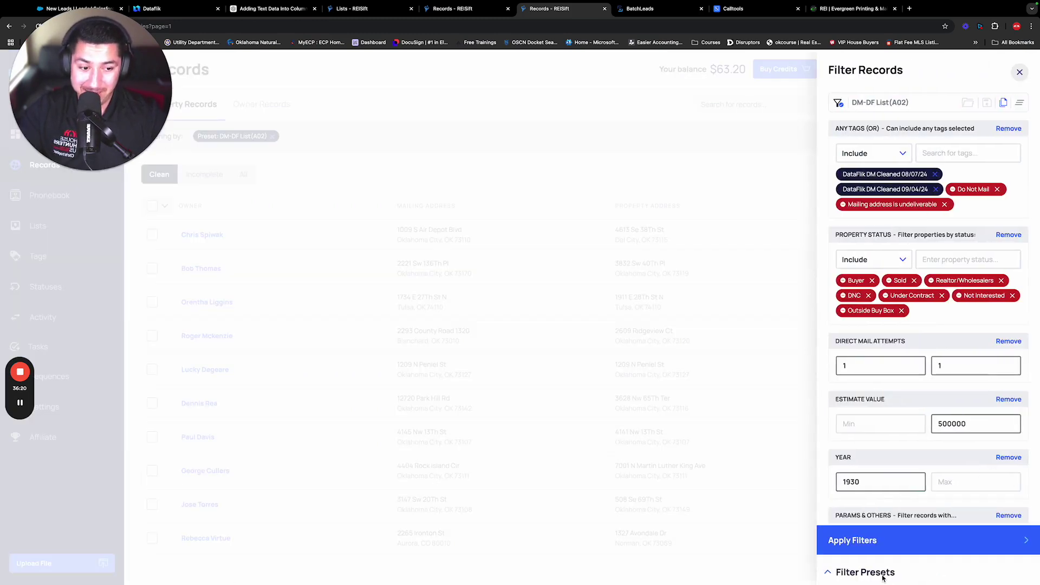
pyautogui.click(883, 577)
pyautogui.click(879, 288)
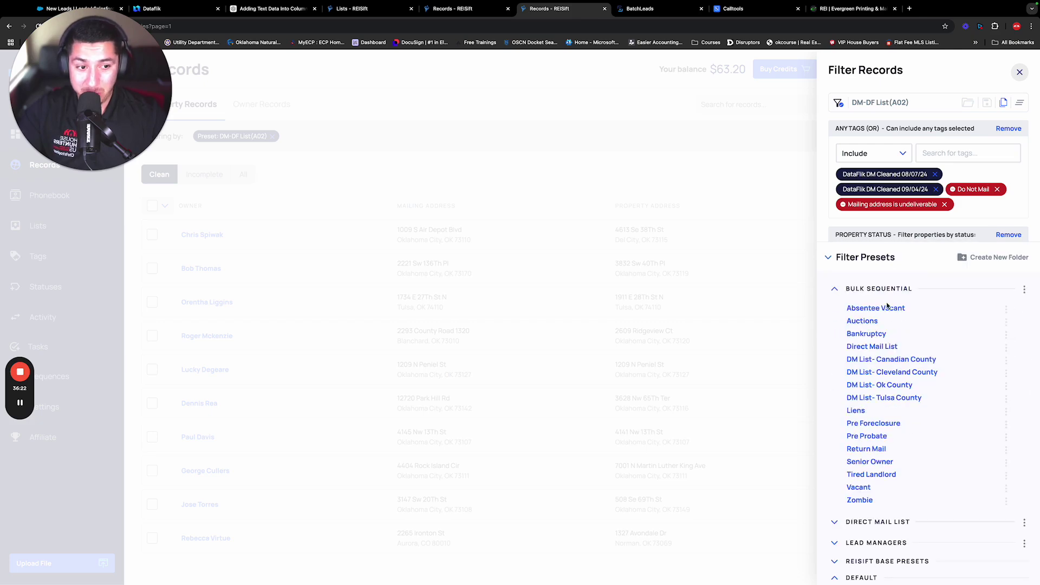
pyautogui.click(884, 346)
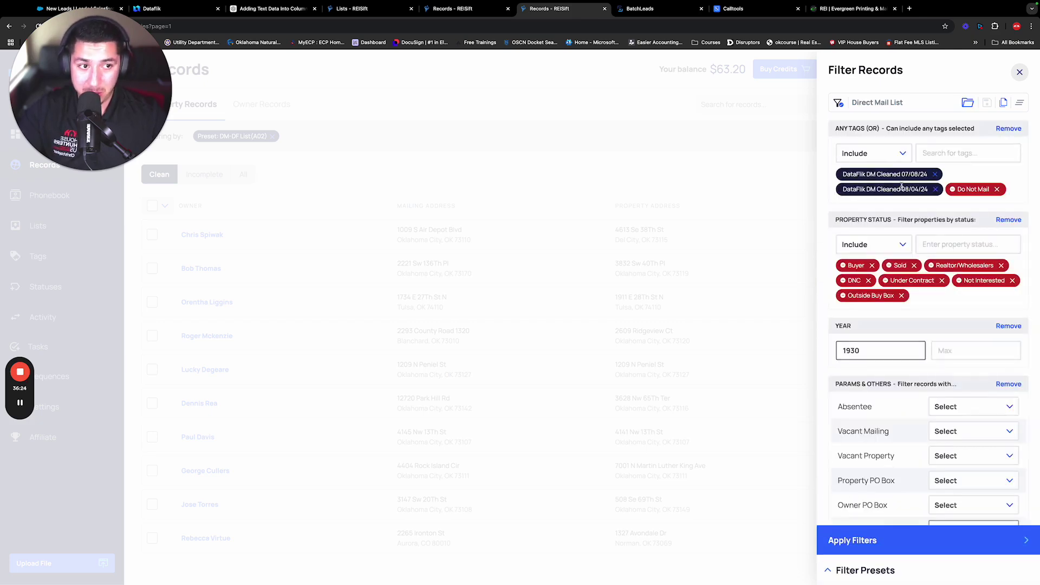
# Replace the preset's included tags with DataFlik DM Cleaned 09/04/24 and DataFlik DM Cleaned 08/07/24, and apply the filters
pyautogui.click(935, 174)
pyautogui.click(937, 153)
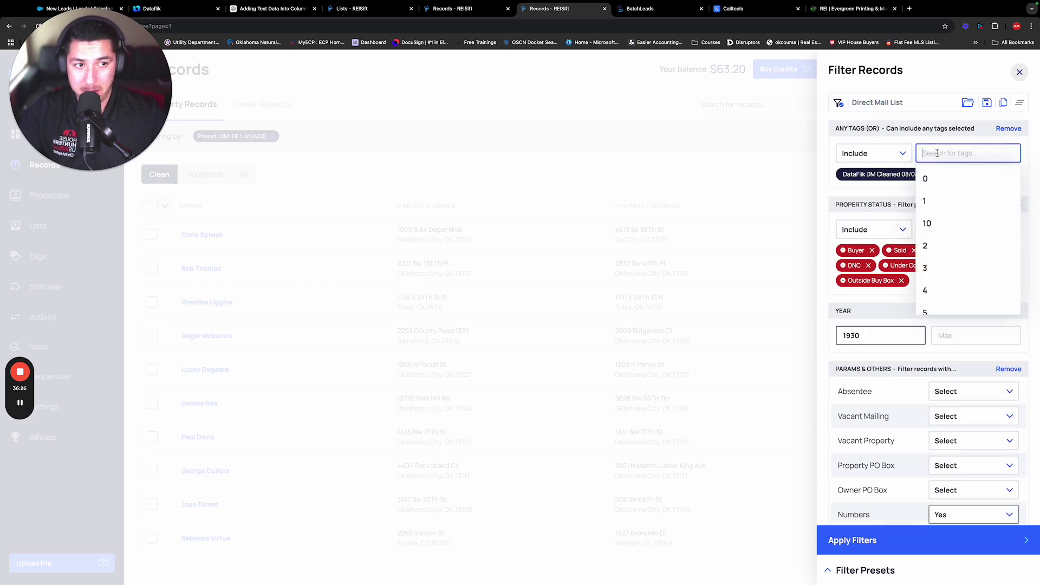
pyautogui.write('DataFlik DM Cleaned')
pyautogui.scroll(-2, 963, 271)
pyautogui.click(963, 295)
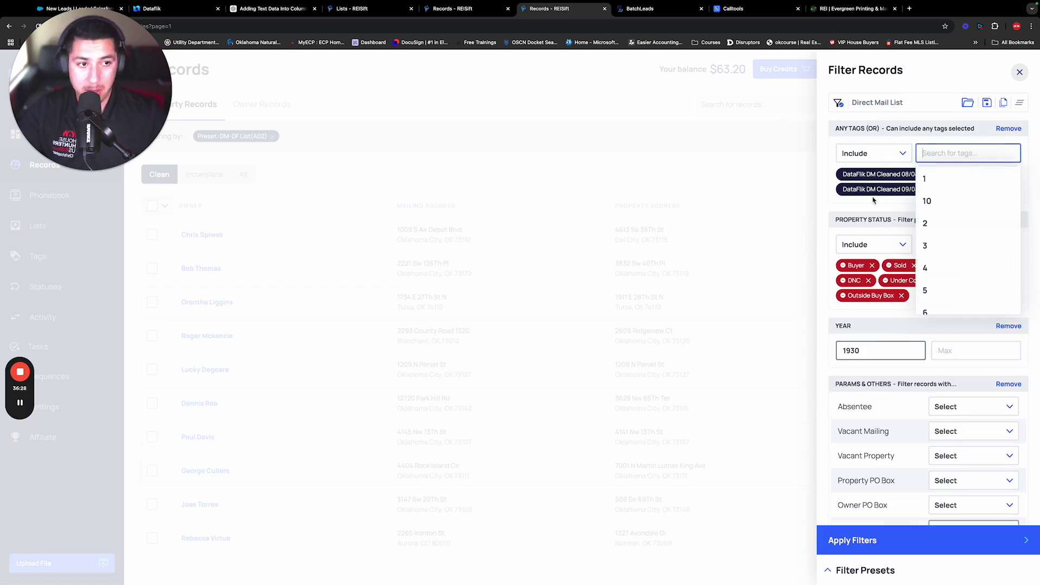
pyautogui.write('DataFlik DM Cleaned')
pyautogui.click(965, 279)
pyautogui.click(893, 206)
pyautogui.click(935, 175)
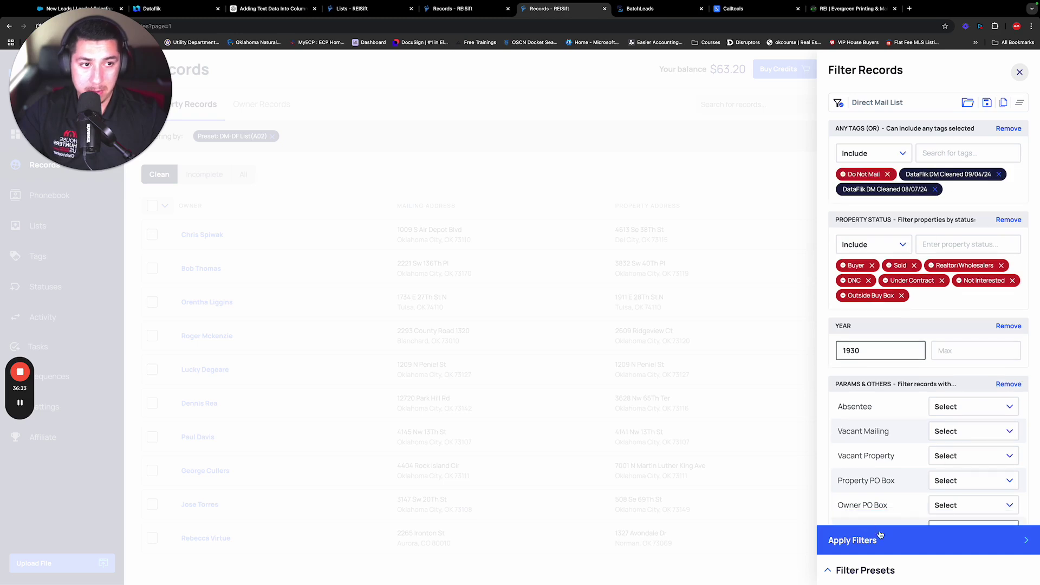
pyautogui.click(899, 542)
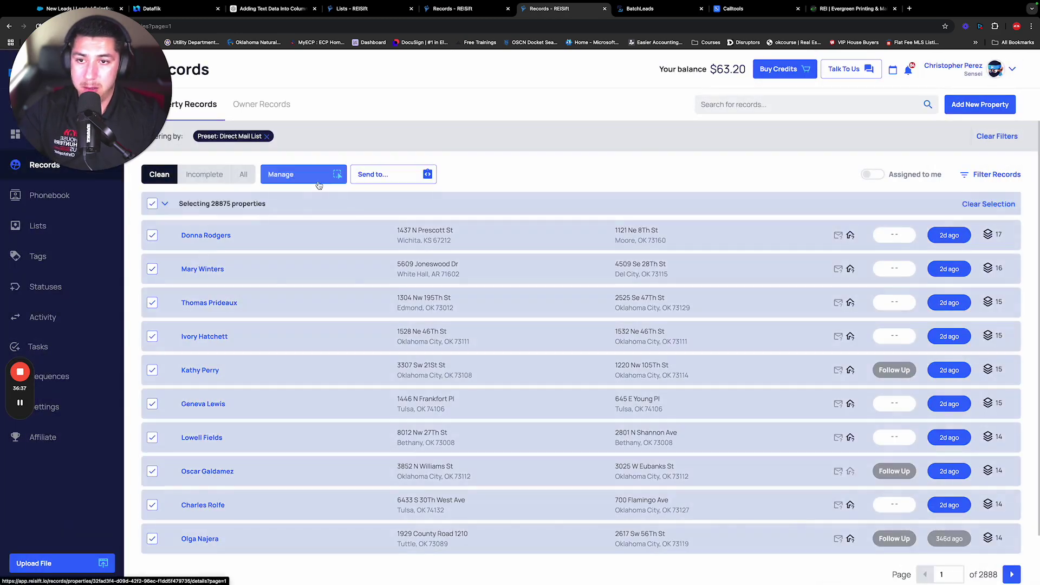
# Start sending all selected Direct Mail List records to an integration, with Calltools V2 as the destination
pyautogui.click(317, 184)
pyautogui.click(379, 173)
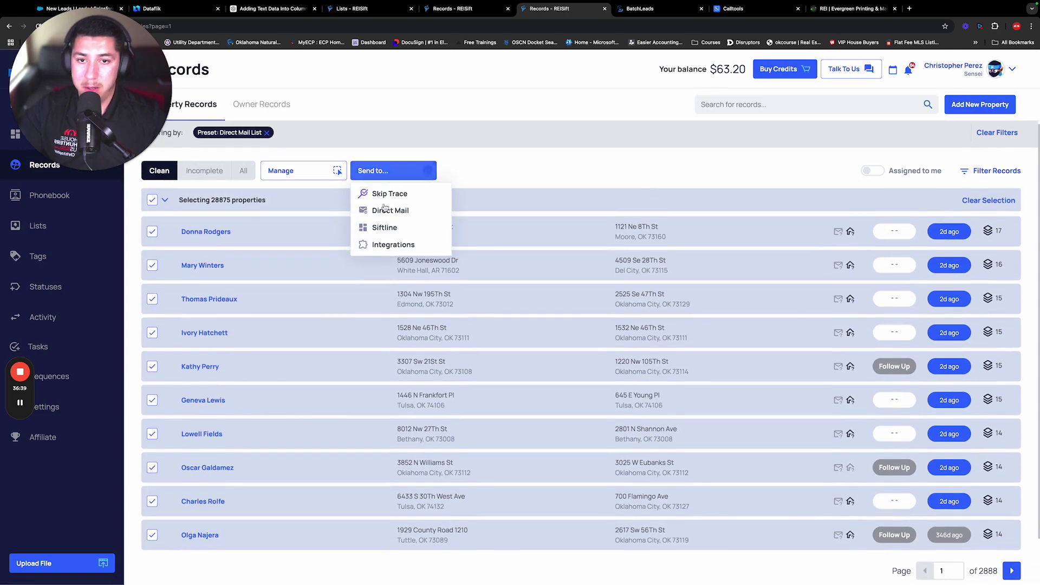
pyautogui.click(390, 244)
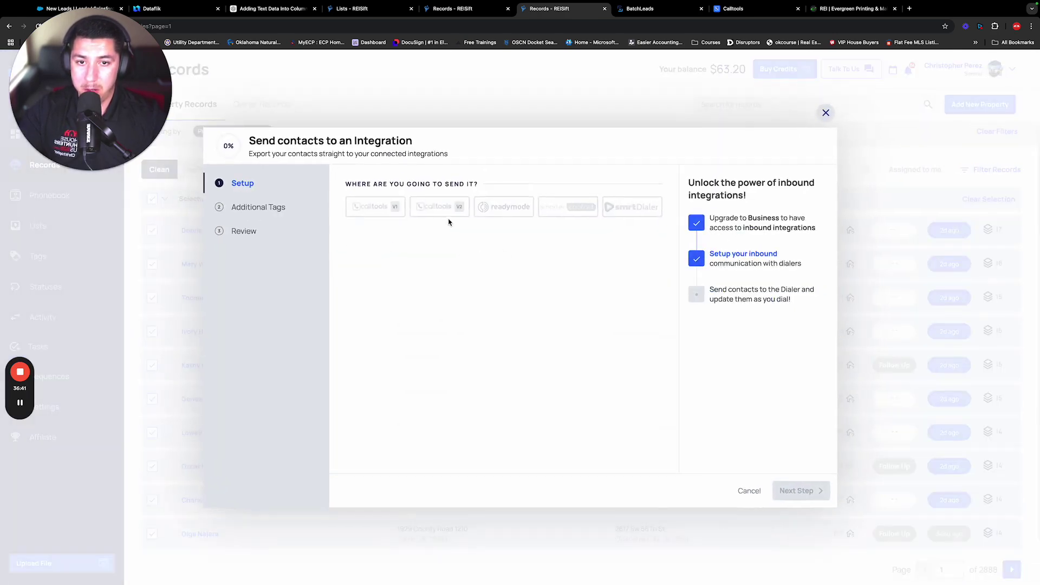
pyautogui.click(440, 206)
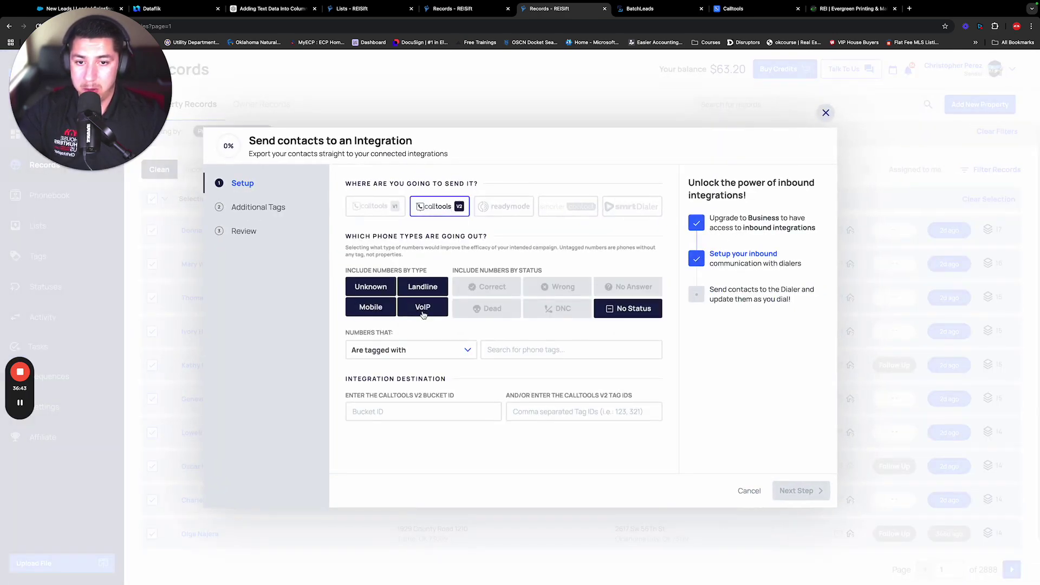
# Exclude VoIP and Unknown numbers from the send and include numbers with the No Answer status
pyautogui.click(422, 313)
pyautogui.click(377, 294)
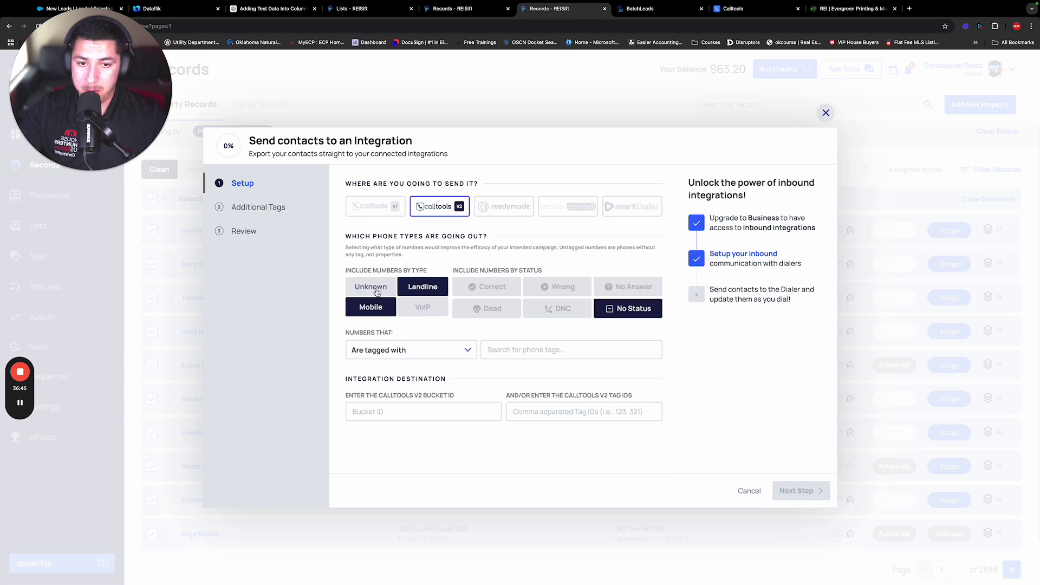
pyautogui.click(629, 285)
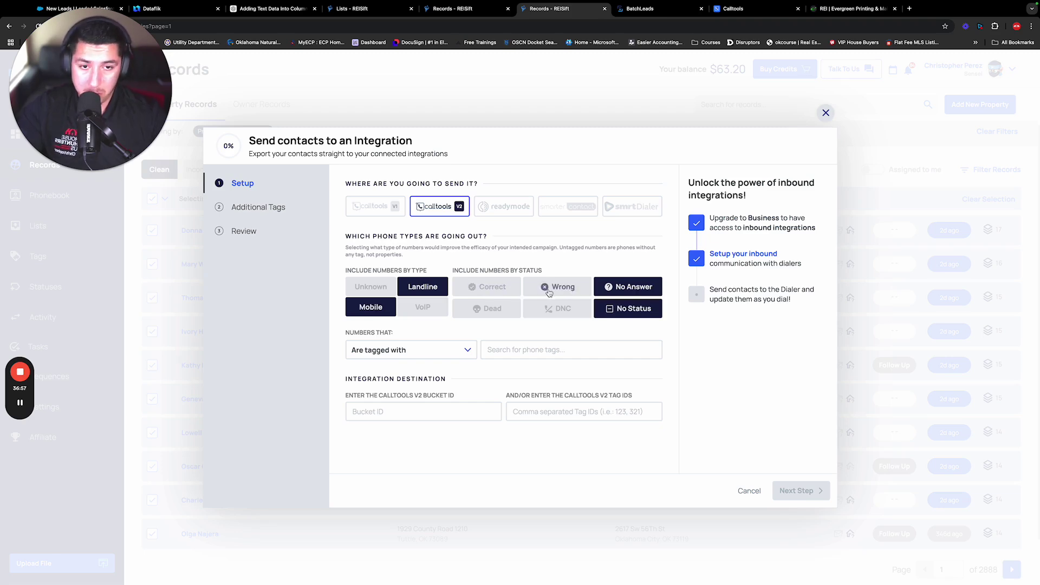
# Limit the outgoing phone numbers to those tagged with DataFlik
pyautogui.click(435, 362)
pyautogui.click(521, 350)
pyautogui.write('Datafl')
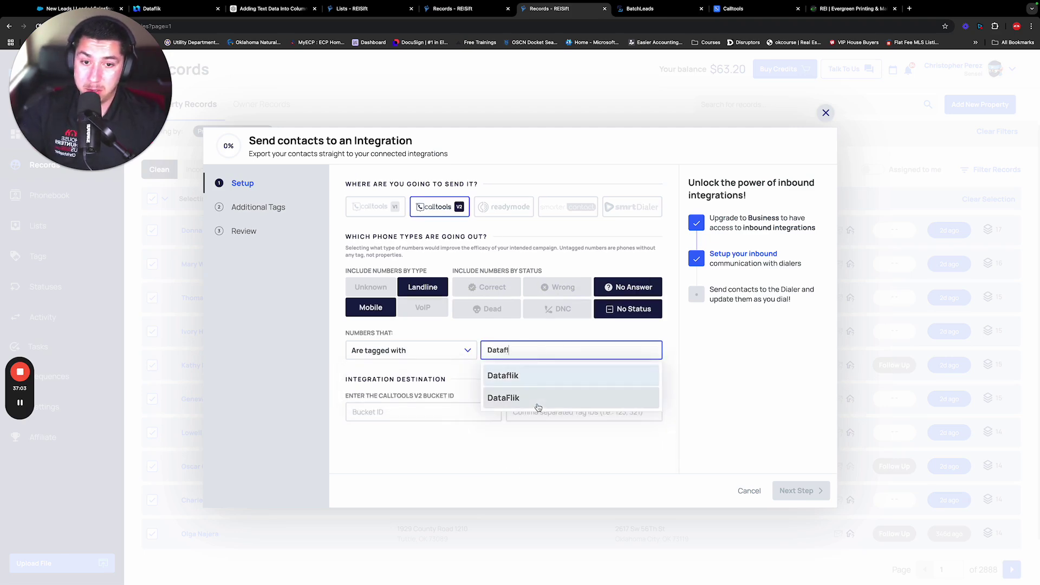
pyautogui.click(538, 403)
pyautogui.click(374, 382)
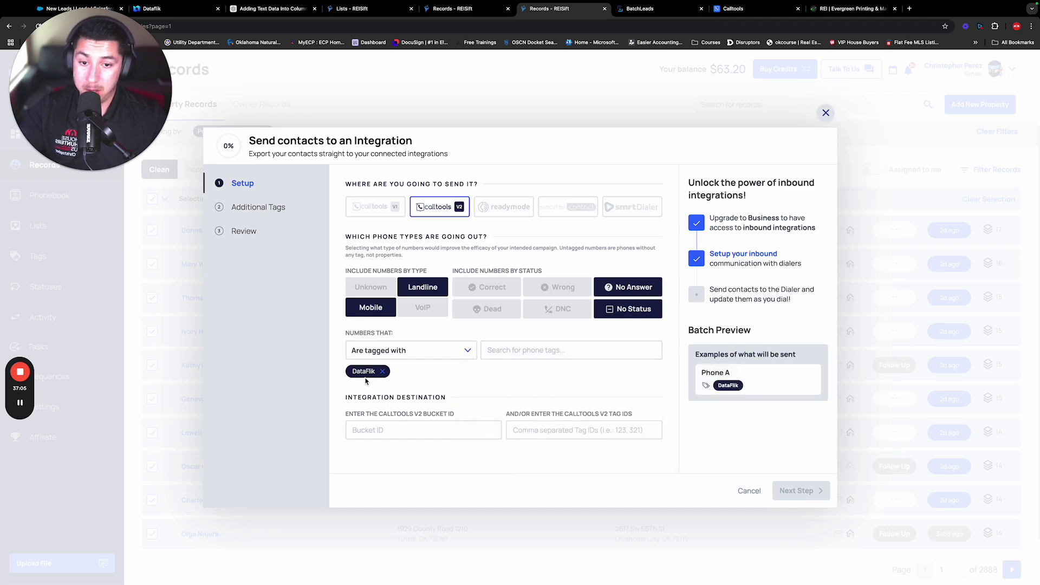
# Switch to Calltools, open its tags list and copy the ID of the Direct Mail List tag
pyautogui.click(406, 431)
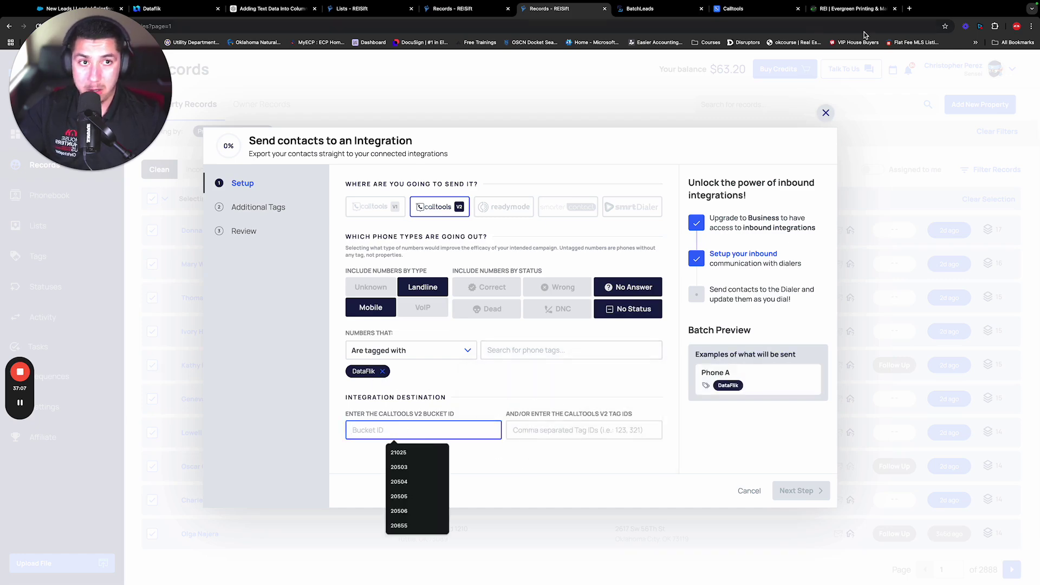
pyautogui.click(736, 9)
pyautogui.moveTo(90, 114); pyautogui.dragTo(517, 114)
pyautogui.click(29, 145)
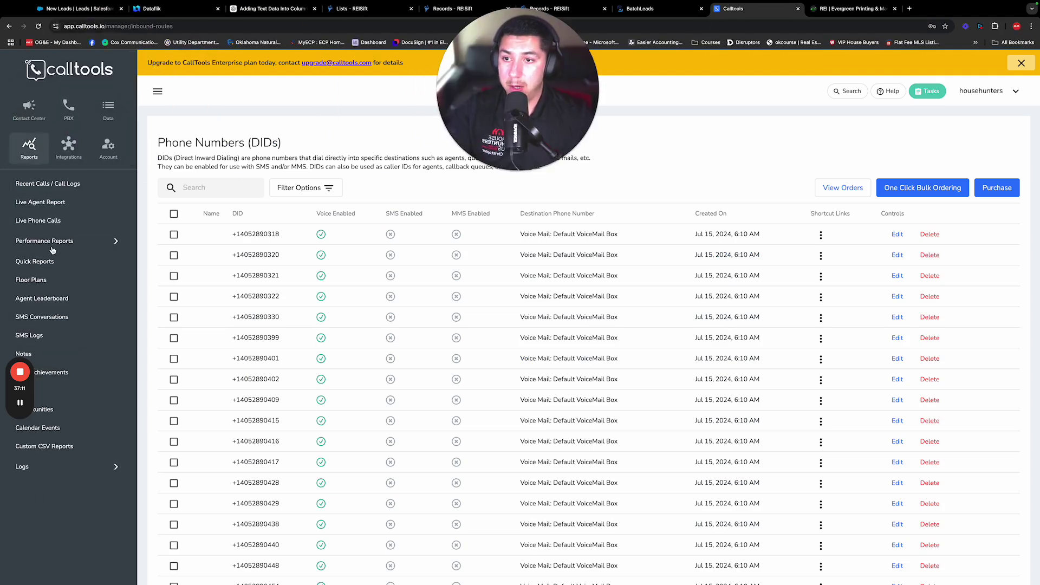
pyautogui.click(106, 120)
pyautogui.click(22, 258)
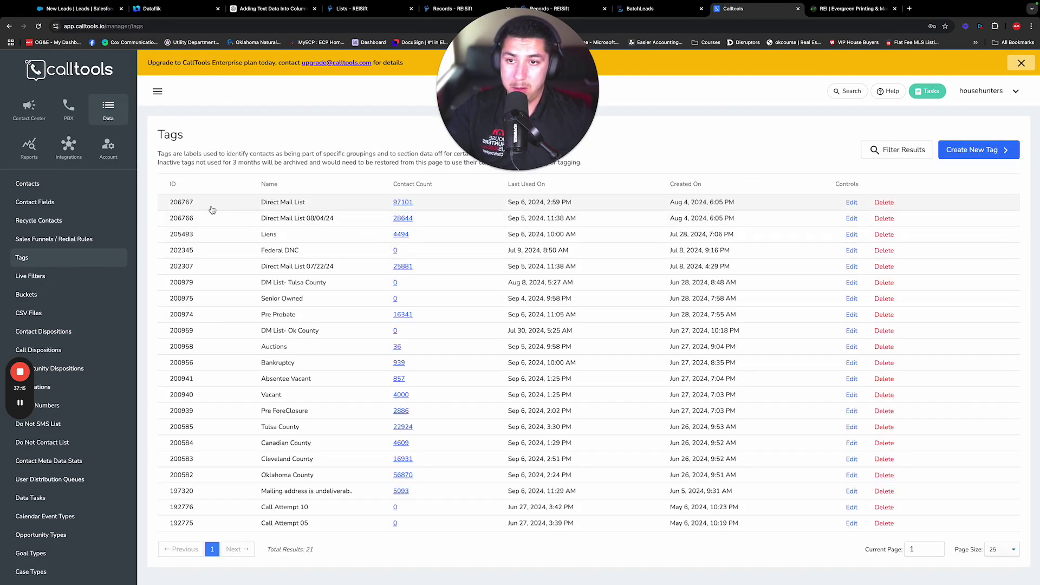
pyautogui.doubleClick(173, 203)
pyautogui.press('super+c')
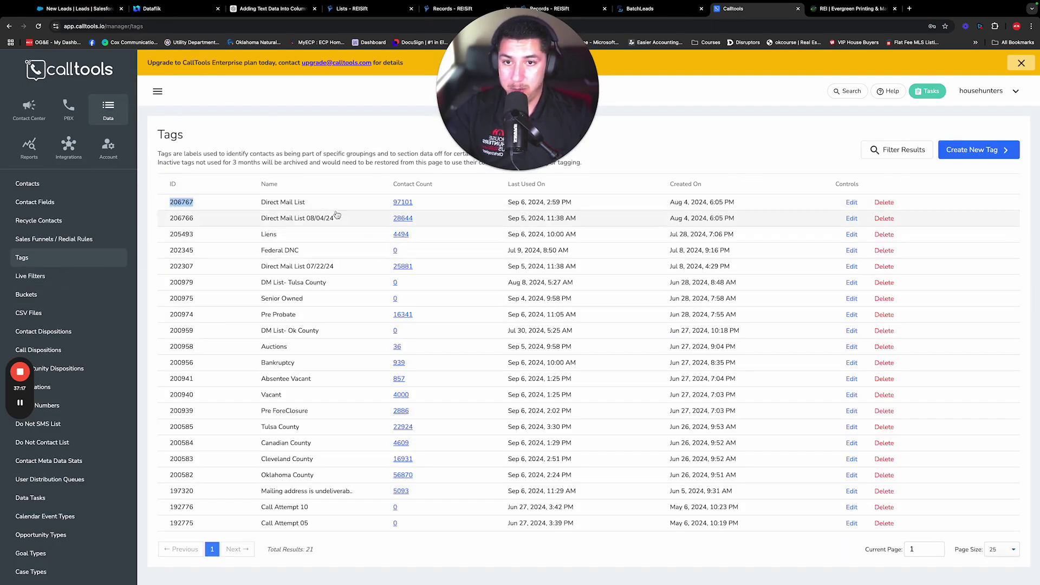
# Return to REISift and enter 206767 as the Calltools V2 tag ID, leaving the bucket ID empty
pyautogui.click(664, 10)
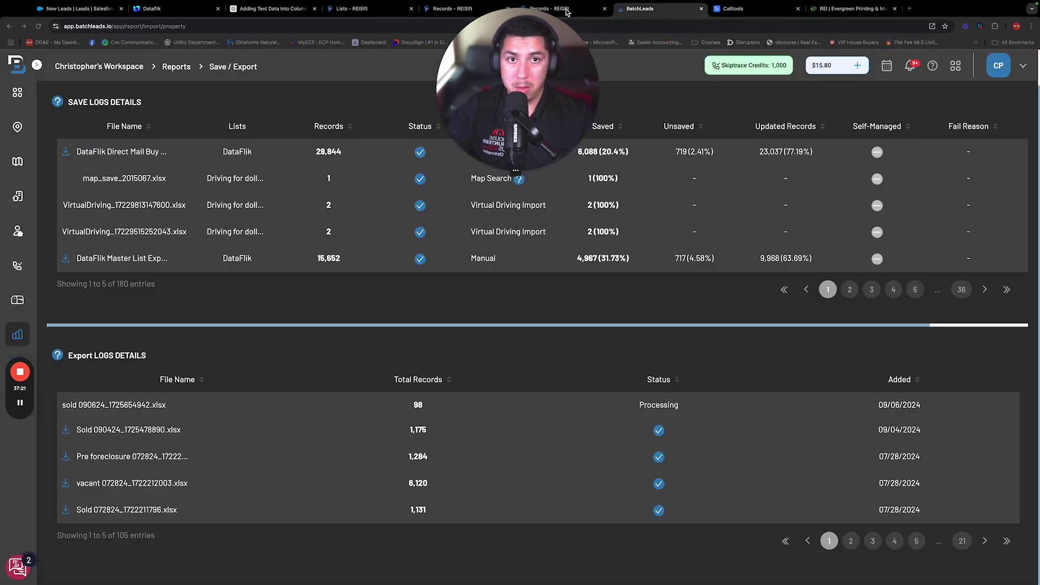
pyautogui.click(558, 10)
pyautogui.click(427, 432)
pyautogui.press('super+v')
pyautogui.click(575, 428)
pyautogui.press('super+v')
pyautogui.click(424, 432)
pyautogui.doubleClick(423, 432)
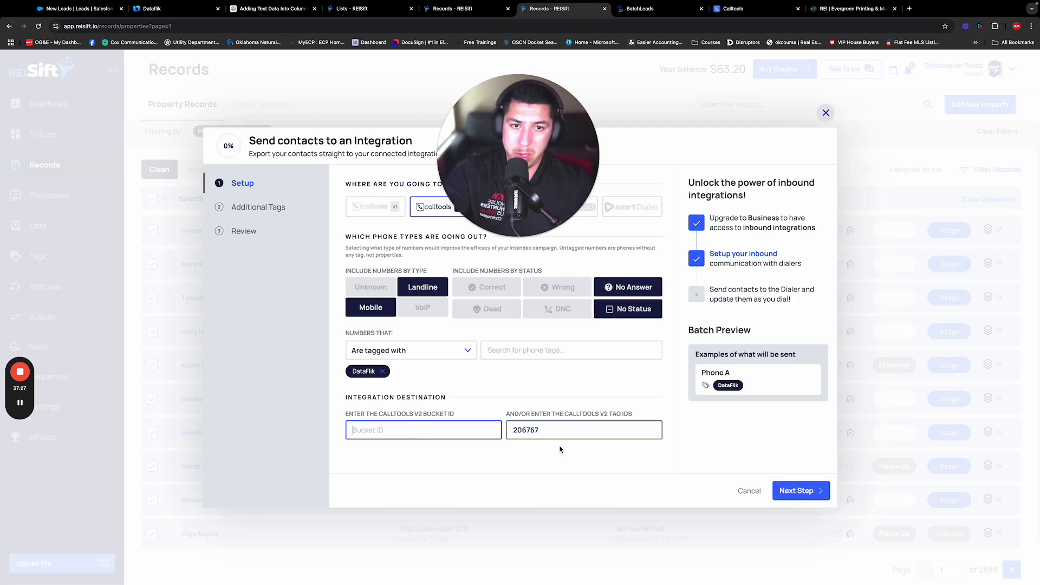
pyautogui.click(523, 433)
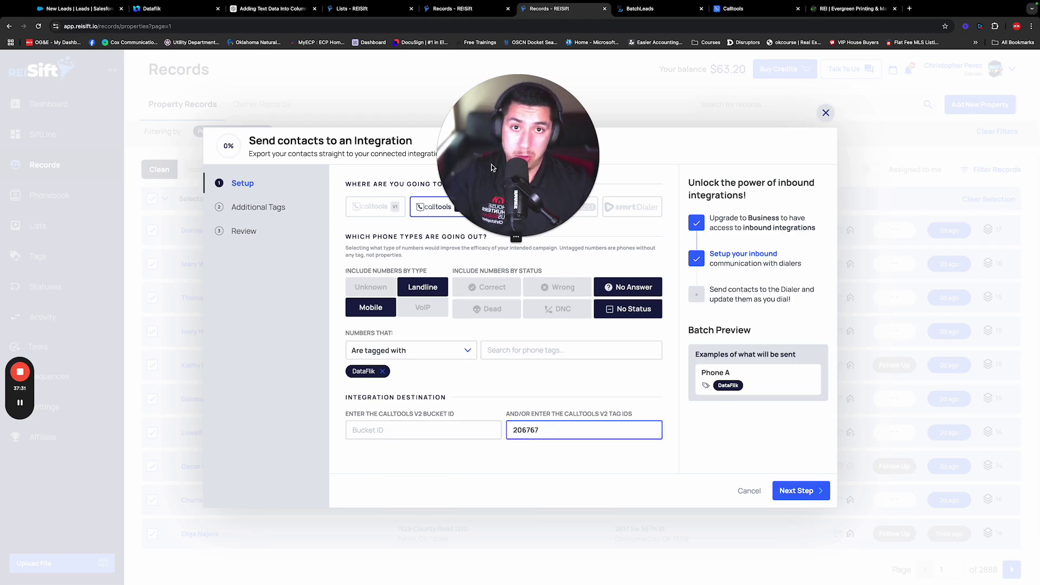
# In Calltools, open the Direct Mail List live filter for editing and examine its target tags
pyautogui.click(737, 15)
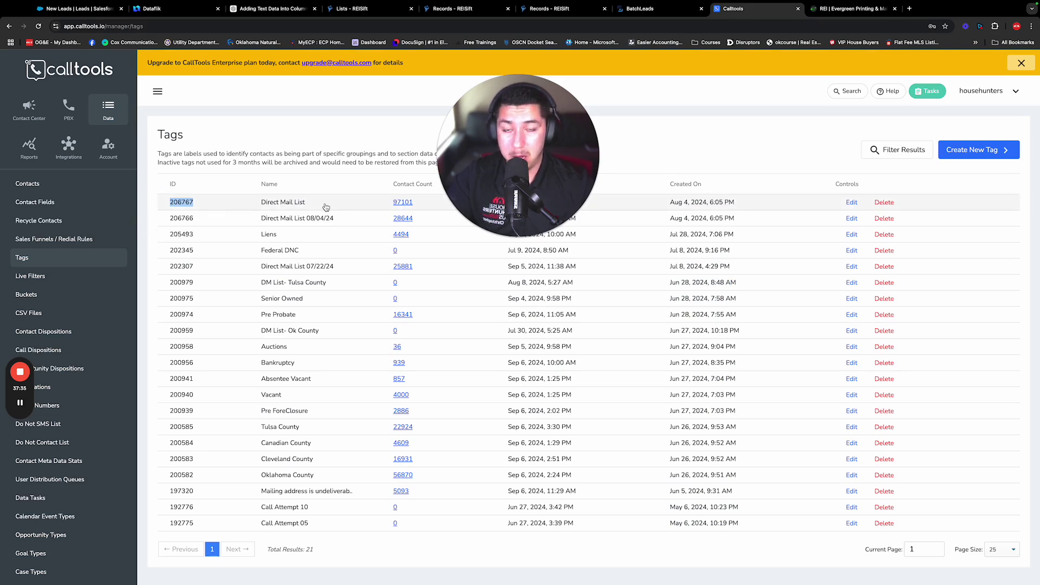
pyautogui.click(29, 276)
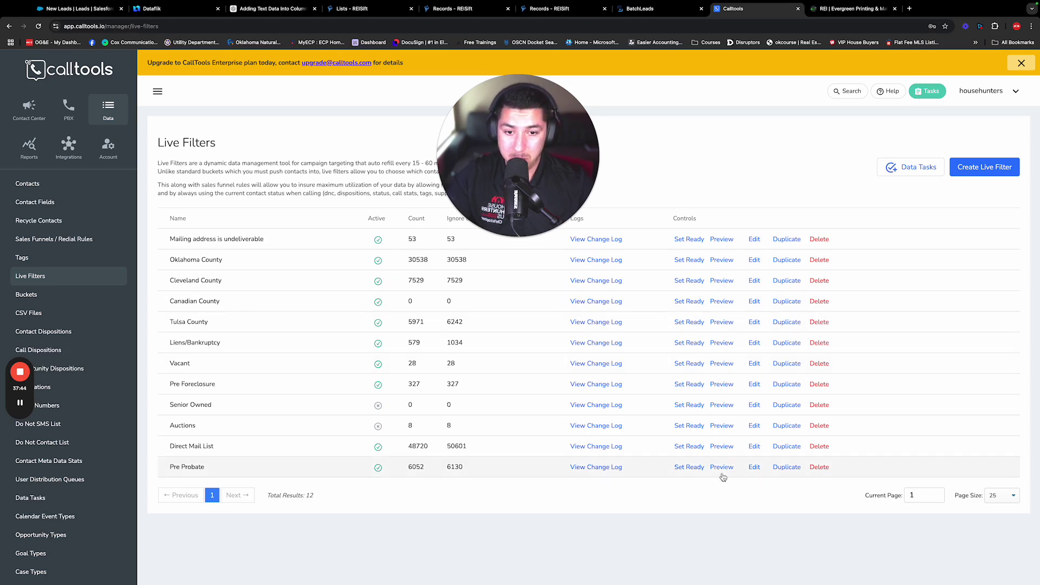
pyautogui.click(754, 446)
pyautogui.scroll(-6, 403, 300)
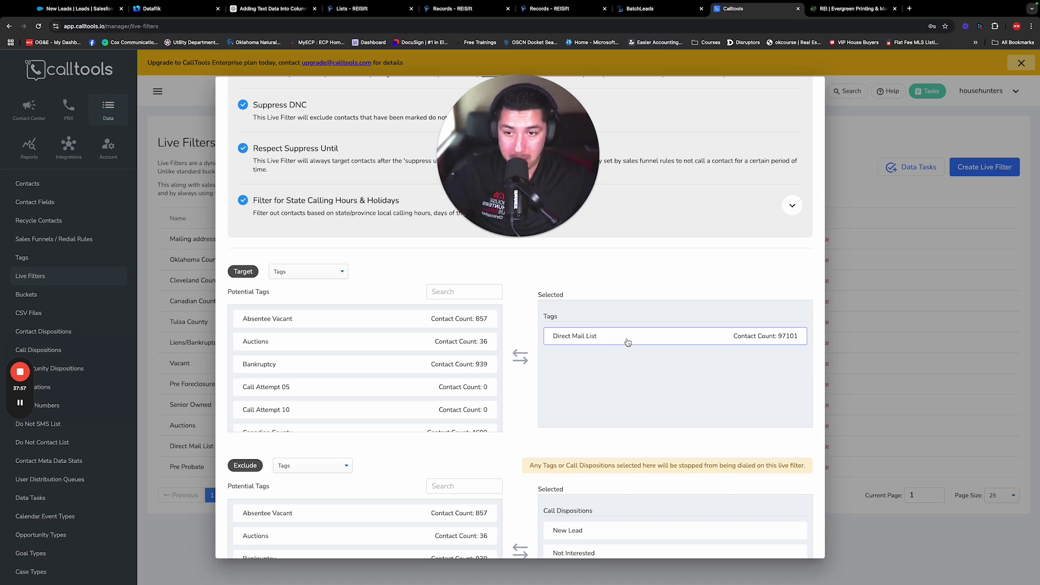
# Close the Direct Mail List live filter, then review the Calltools campaigns and the BatchLeads save and export logs
pyautogui.click(961, 263)
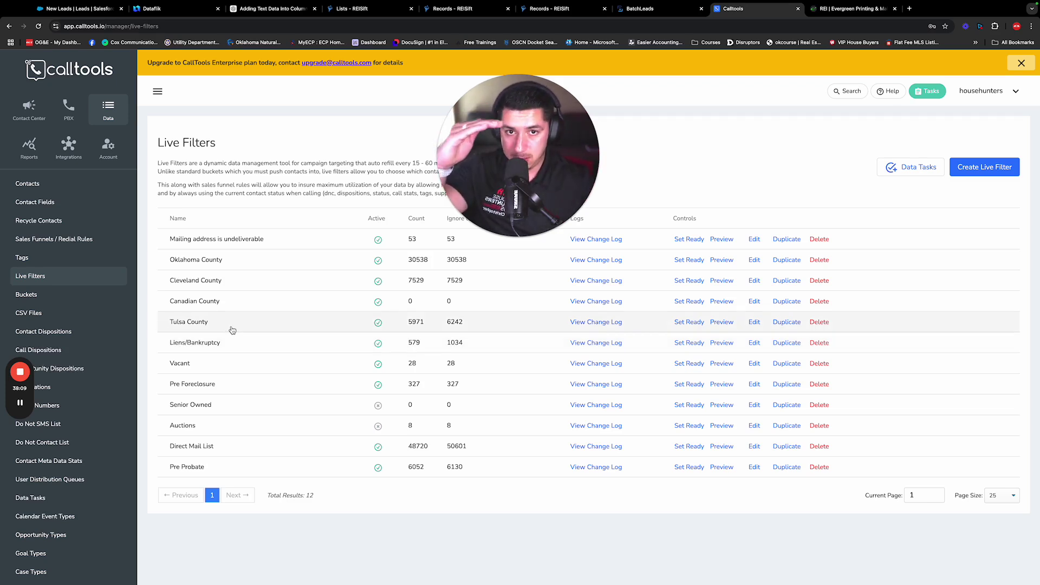
pyautogui.click(29, 109)
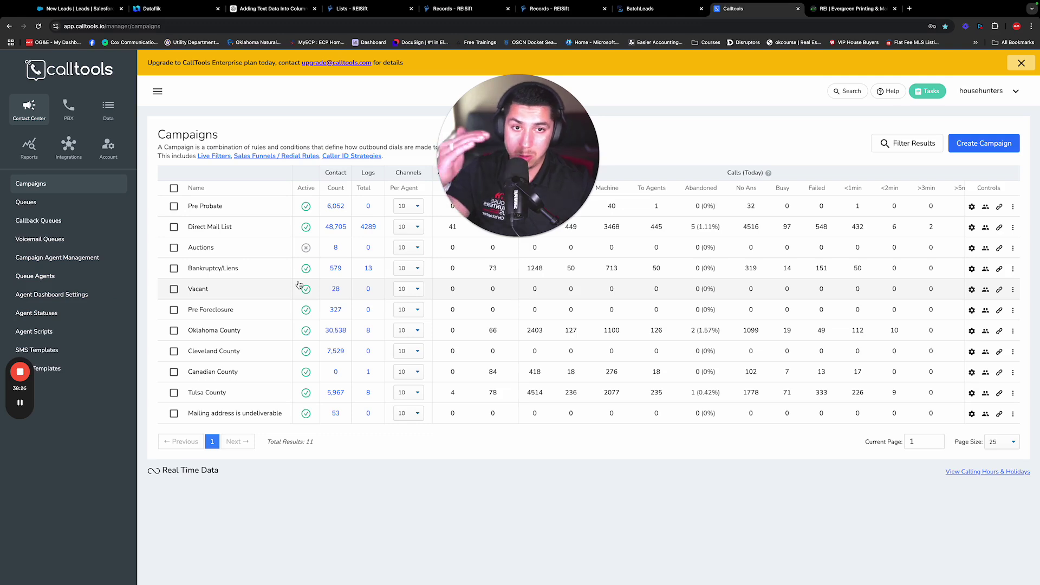
pyautogui.click(649, 9)
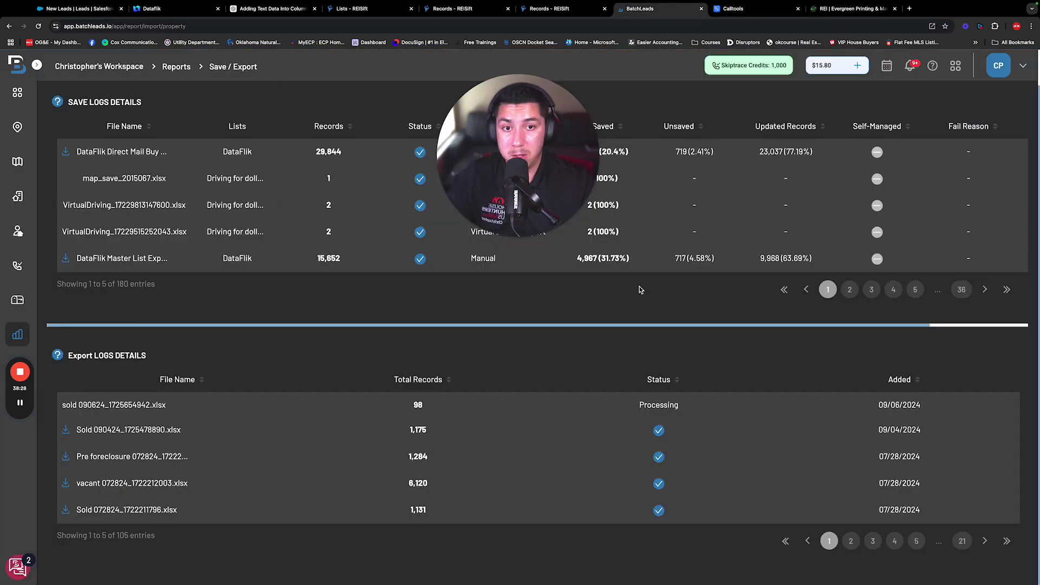
# Return to REISift and close the Send contacts to an Integration dialog without sending
pyautogui.click(544, 10)
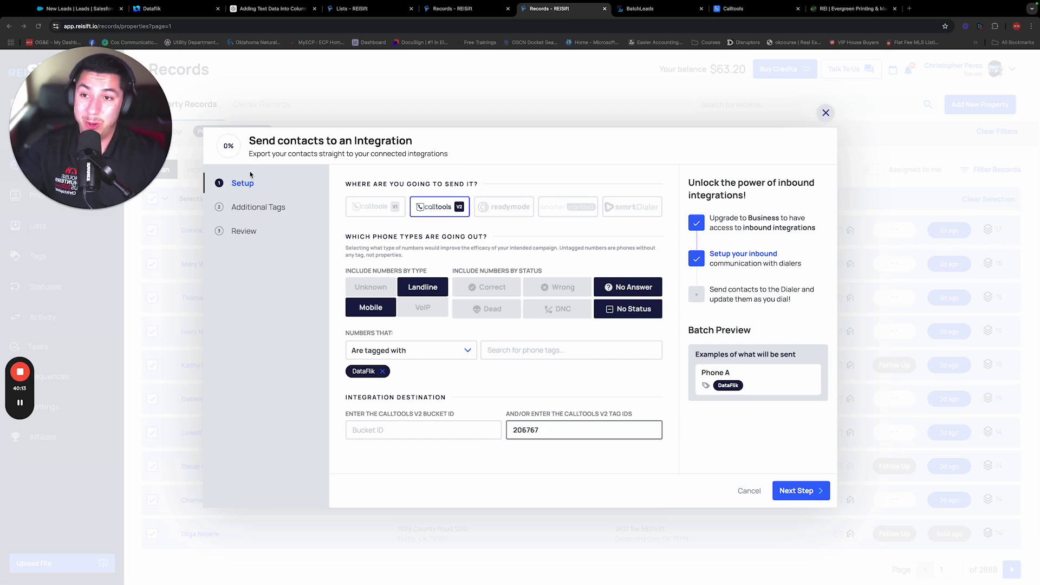
pyautogui.click(826, 113)
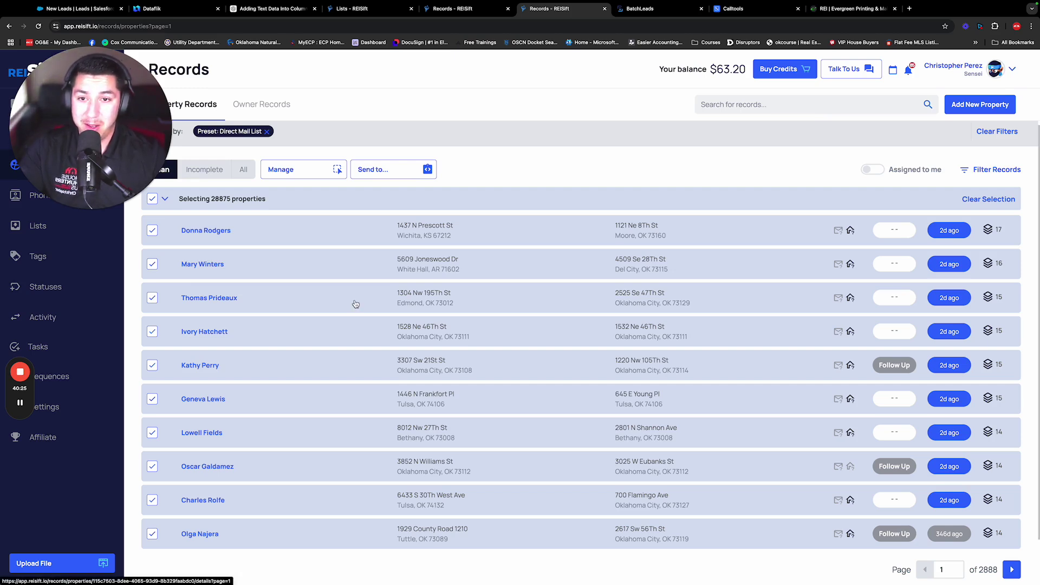
pyautogui.click(8, 178)
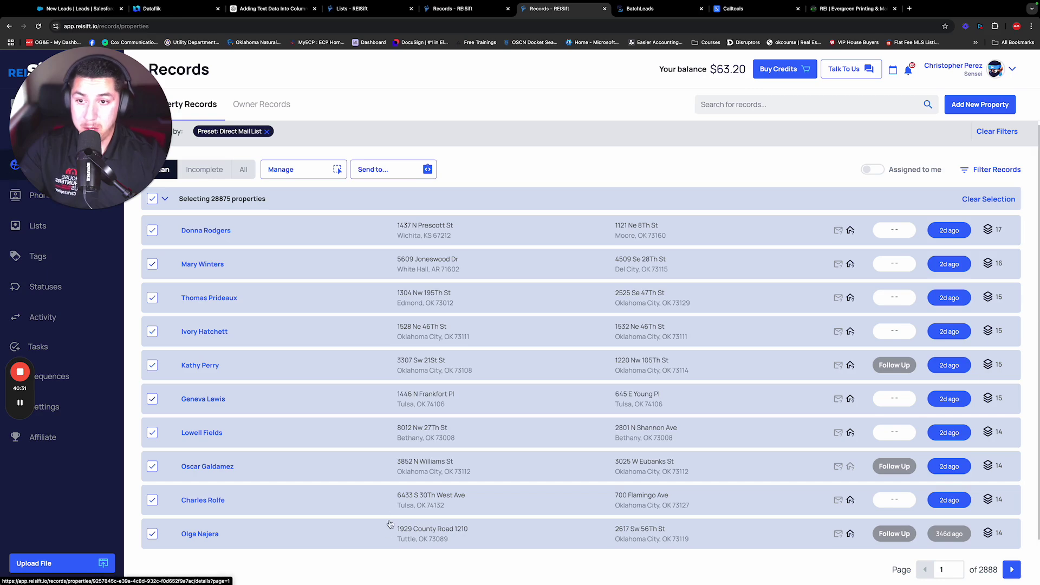
# Download the DataFlik DM A01 090624.csv export from REISift's activity downloads and open it full screen in Excel
pyautogui.click(42, 317)
pyautogui.click(256, 105)
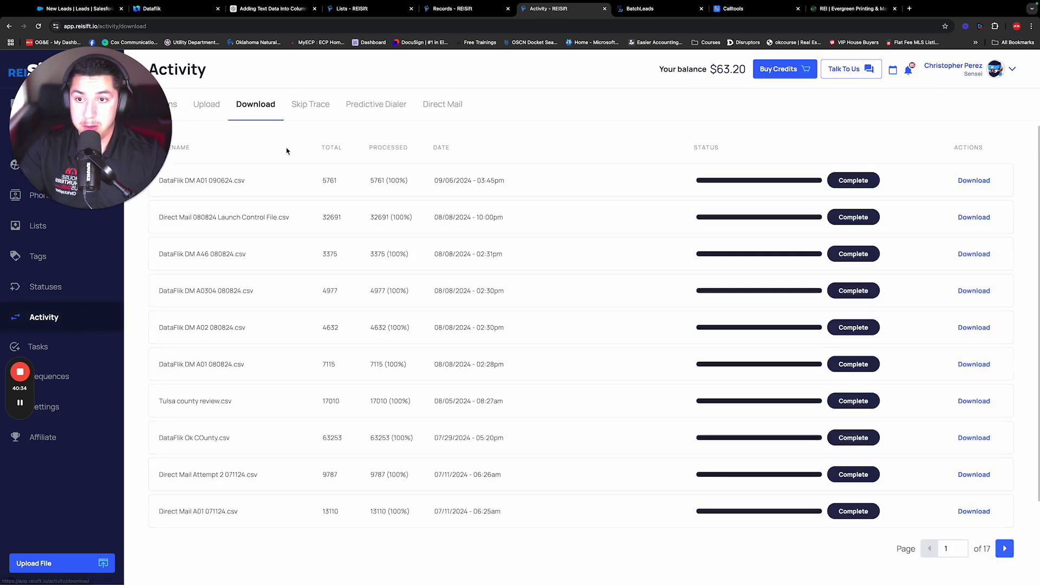
pyautogui.click(960, 185)
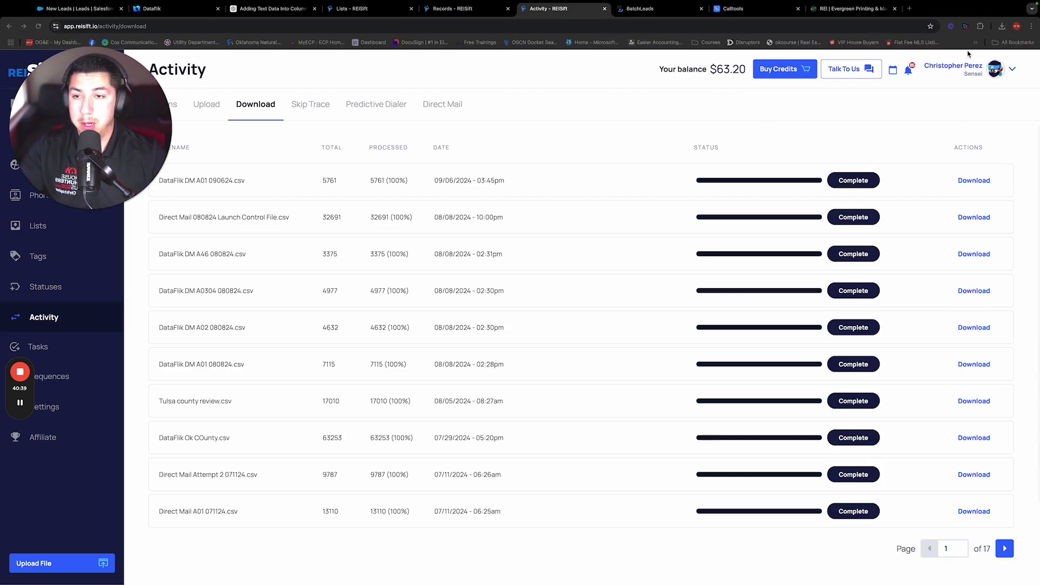
pyautogui.hotkey('ctrl', 'Left')
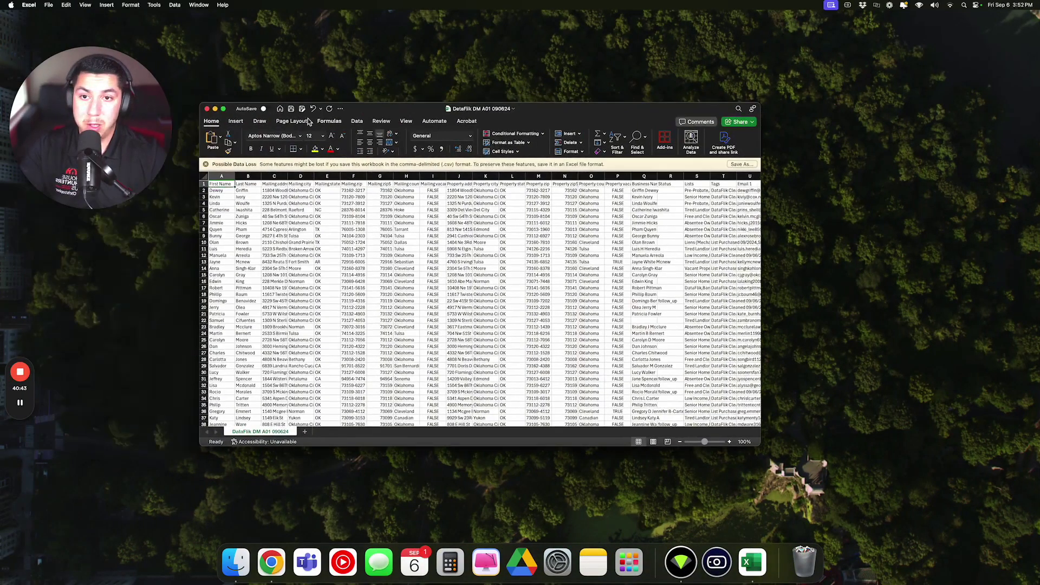
pyautogui.click(223, 109)
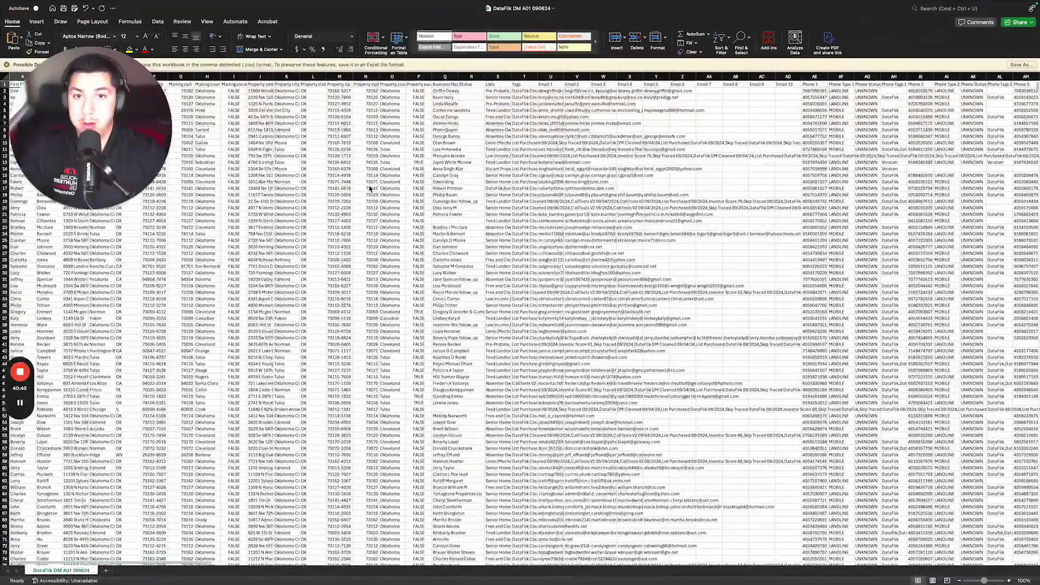
# Delete the columns between Property county and Estimated value, along with the exported from REISift column
pyautogui.hscroll(20, 648, 199)
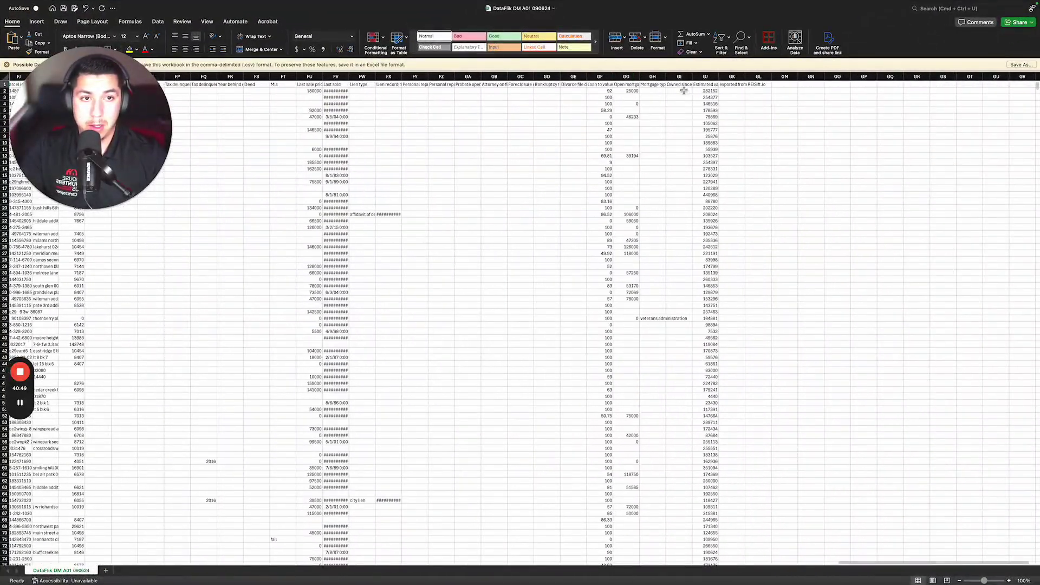
pyautogui.hscroll(-10, 653, 124)
pyautogui.hscroll(-20, 652, 124)
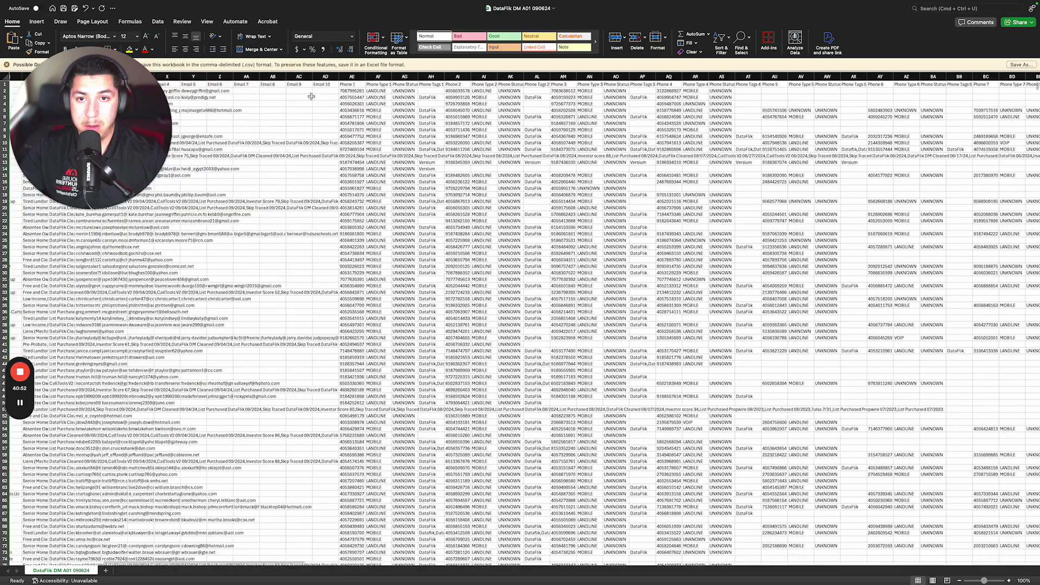
pyautogui.hscroll(-10, 326, 99)
pyautogui.click(403, 77)
pyautogui.press('shift+super+Right')
pyautogui.click(637, 39)
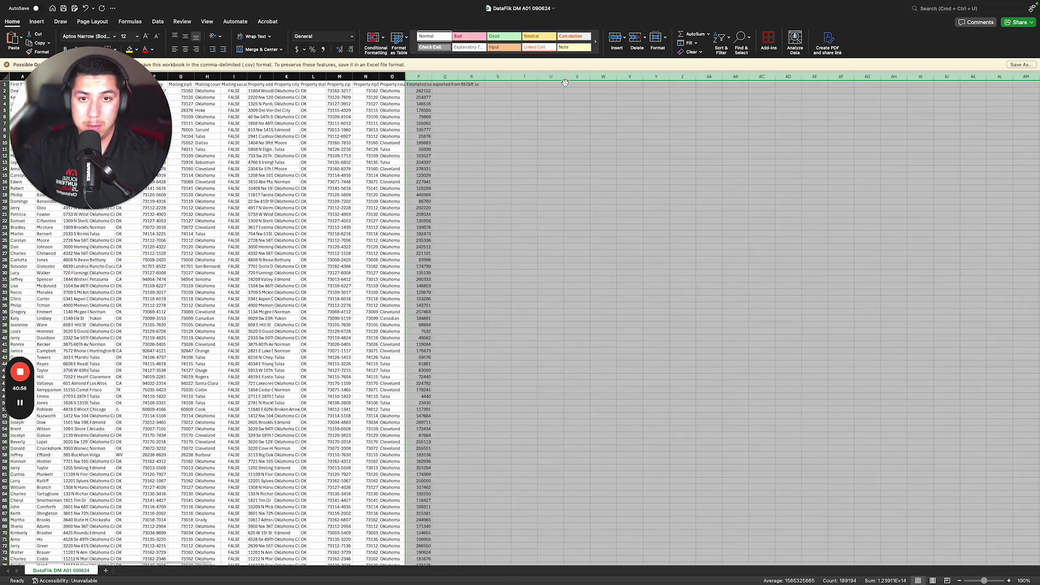
# Apply the Accounting number format to the Estimated value column and widen it to fit the amounts
pyautogui.click(419, 75)
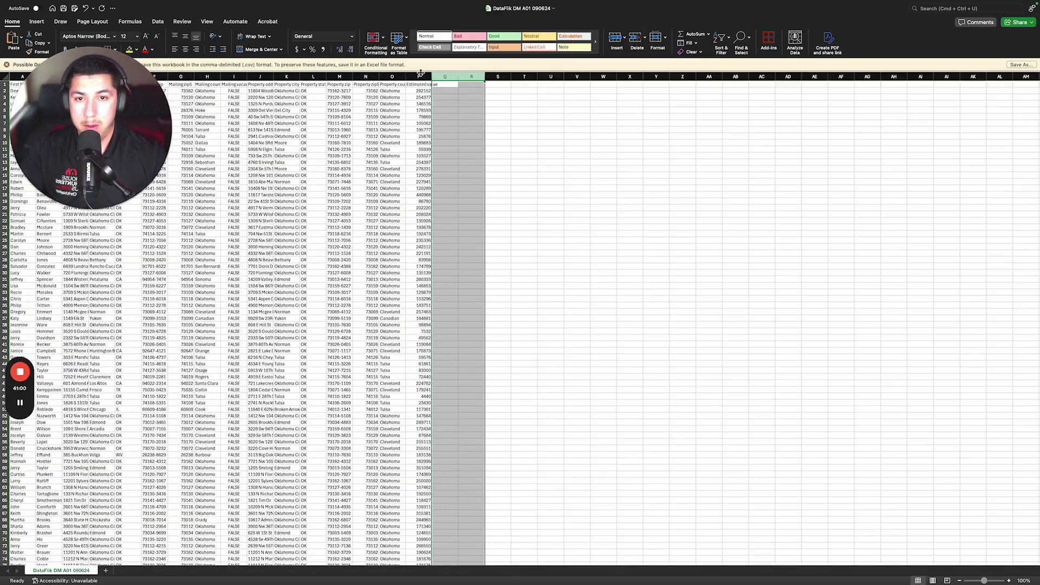
pyautogui.click(296, 48)
pyautogui.moveTo(437, 76); pyautogui.dragTo(443, 77)
# Enter Stop as an end marker in column Q, one row below the last record
pyautogui.click(428, 85)
pyautogui.hotkey('ctrl', 'shift', 'Down')
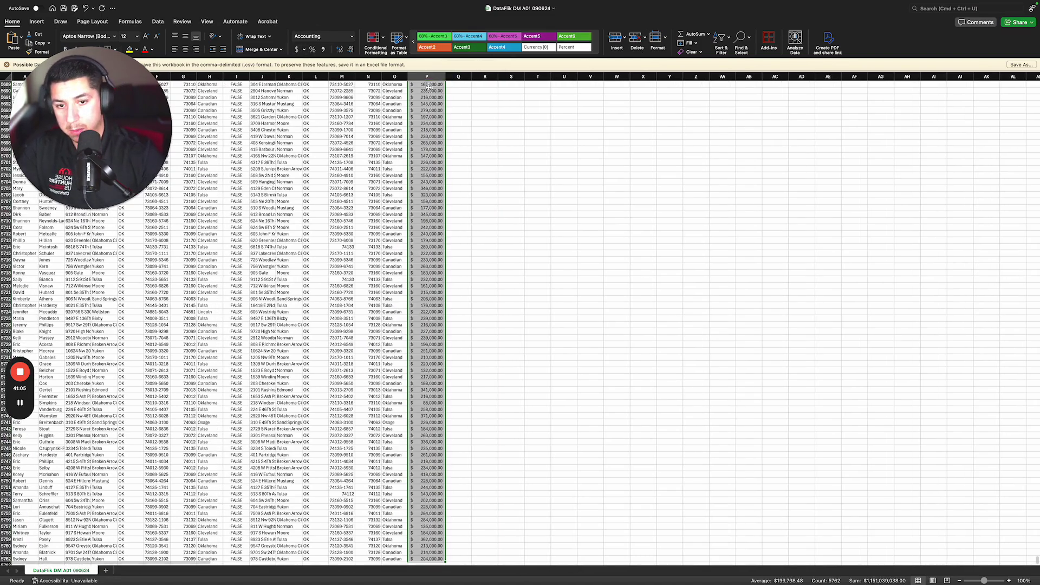
pyautogui.click(465, 405)
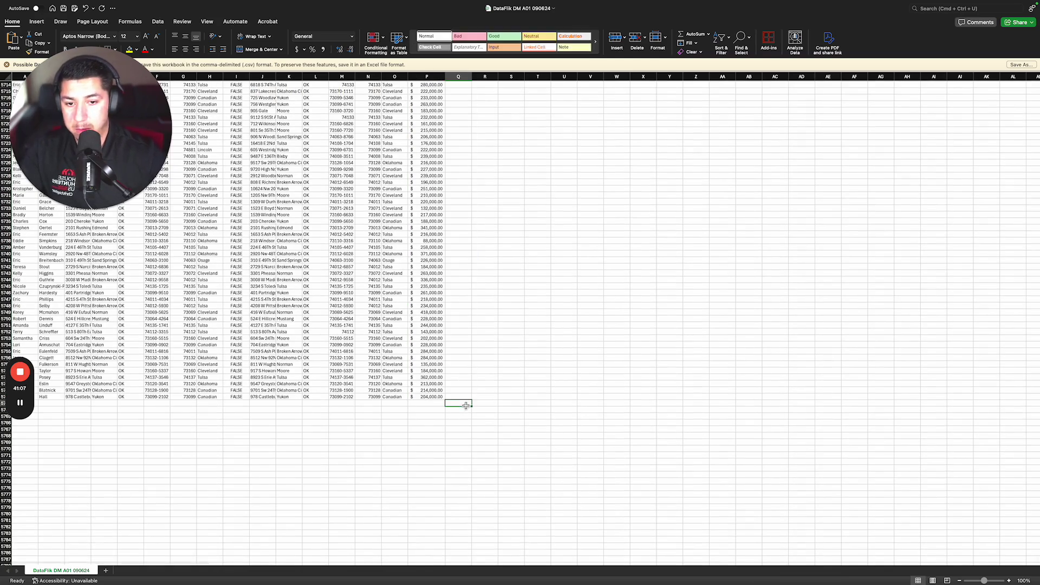
pyautogui.write('Stop')
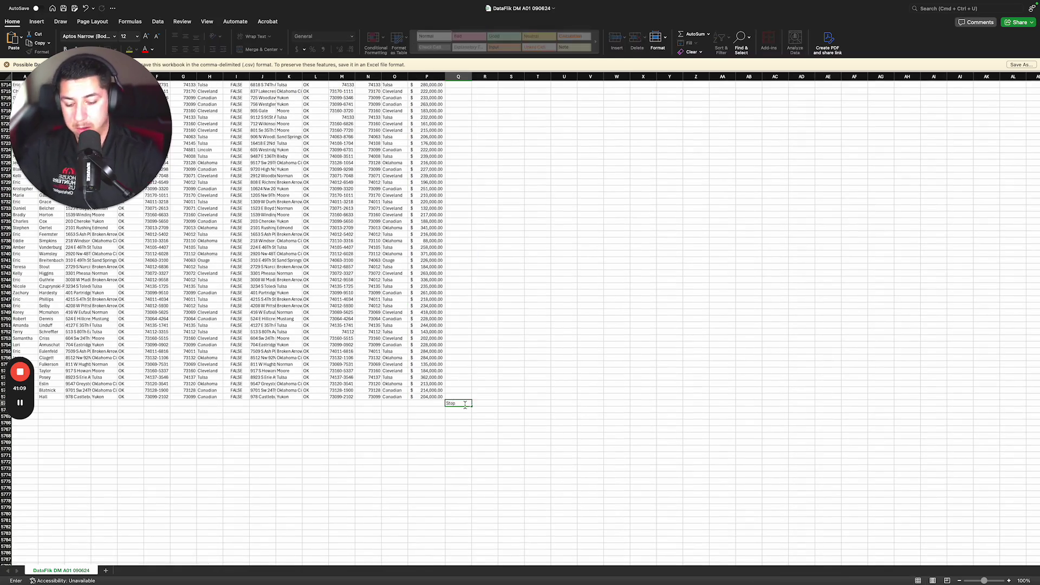
pyautogui.press('Return')
pyautogui.click(433, 398)
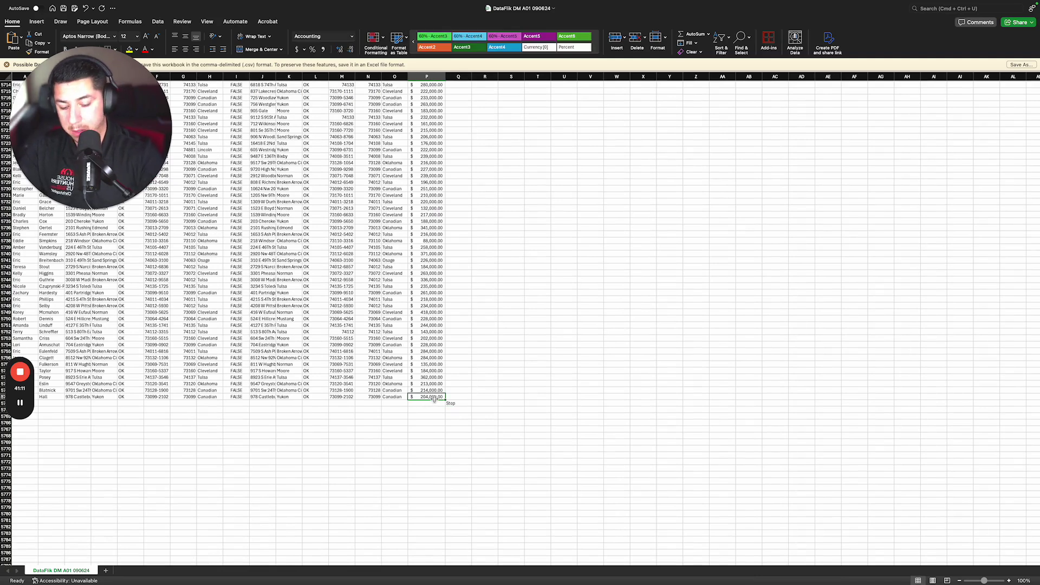
# Add a Soft Offer header in Q1 and calculate 85% of the Estimated value in Q2
pyautogui.hotkey('ctrl', 'shift', 'Up')
pyautogui.click(461, 85)
pyautogui.write('Soft Offer')
pyautogui.press('Return')
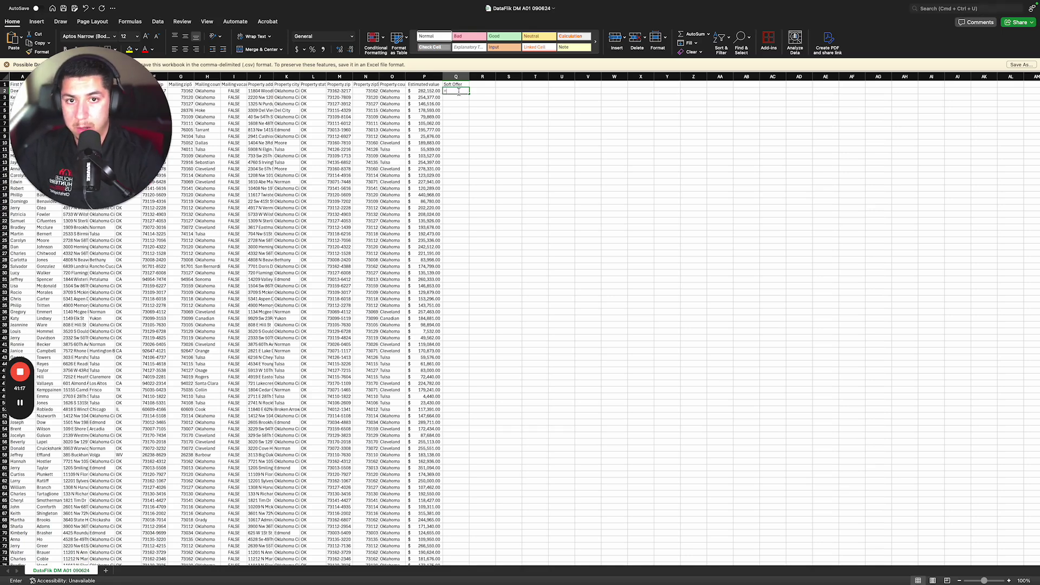
pyautogui.write('=')
pyautogui.click(425, 91)
pyautogui.write('*')
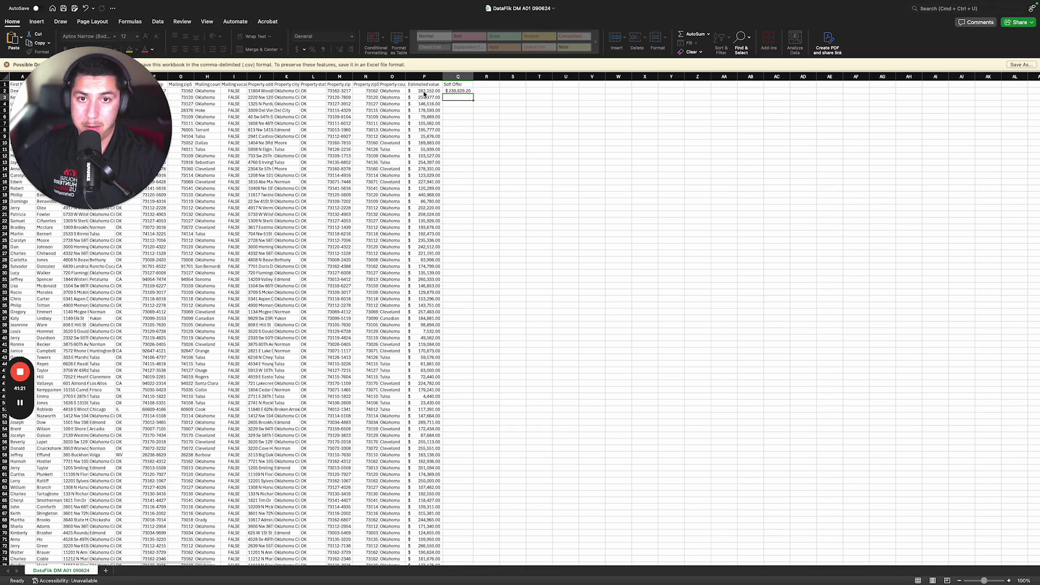
pyautogui.press('Return')
# Copy the Soft Offer formula from Q2 down the column to the last record
pyautogui.press('super+s')
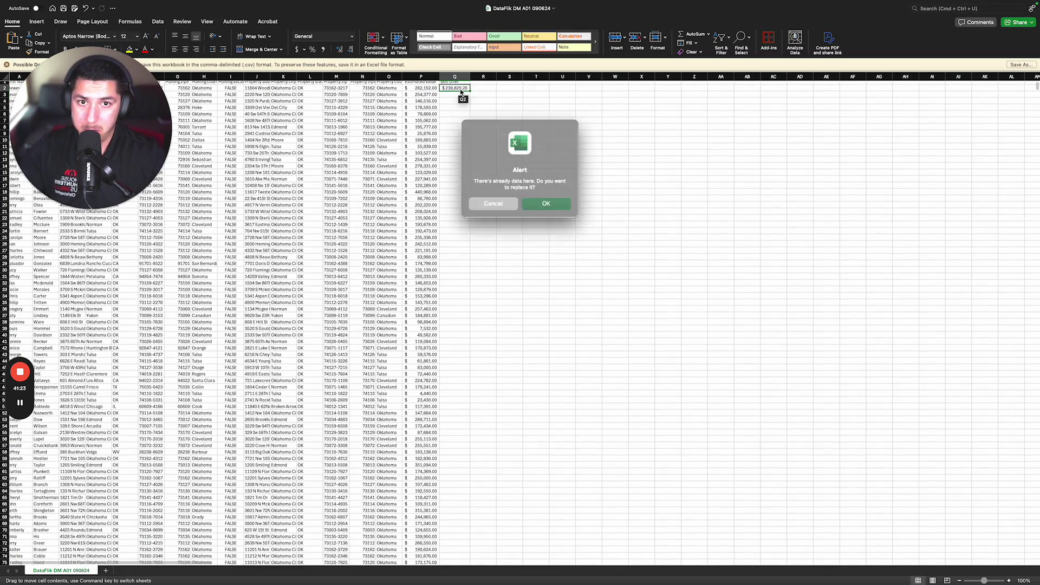
pyautogui.press('Return')
pyautogui.click(450, 92)
pyautogui.press('super+c')
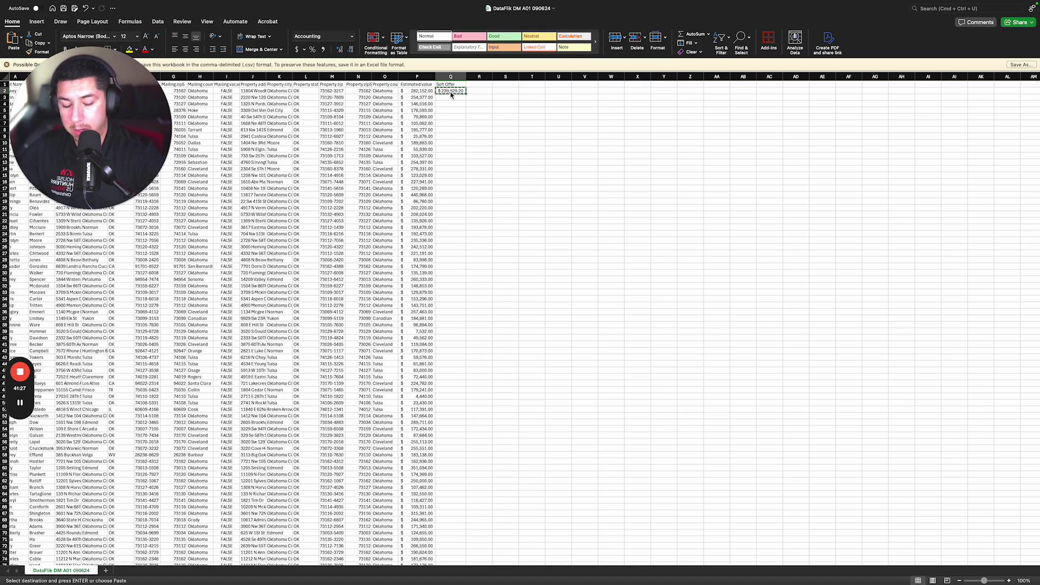
pyautogui.press('super+shift+Down')
pyautogui.press('super+v')
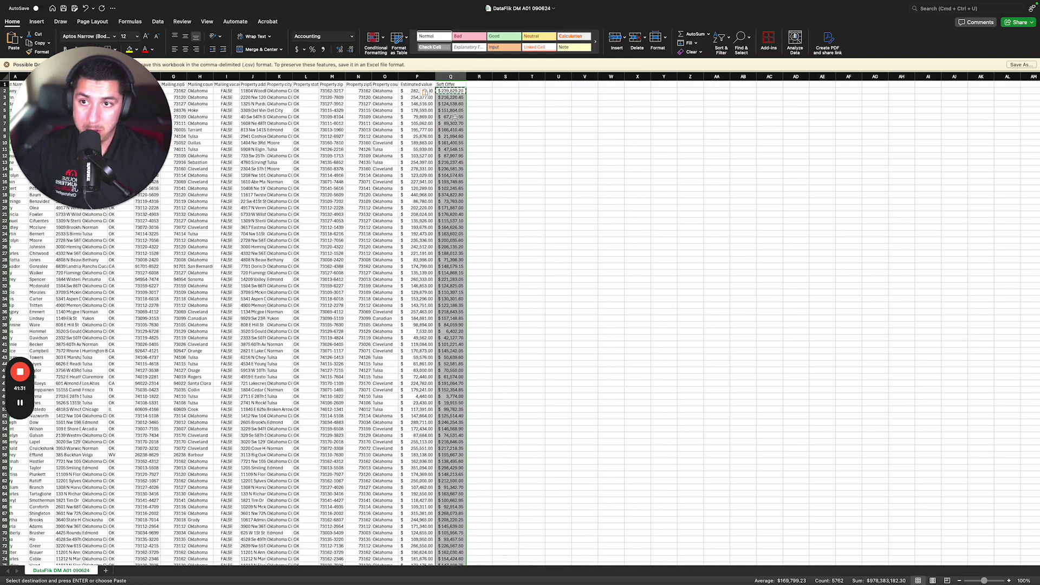
# Calculate 75% of the first record's Estimated value in R2 with the formula =P2*.75
pyautogui.hscroll(-2, 465, 135)
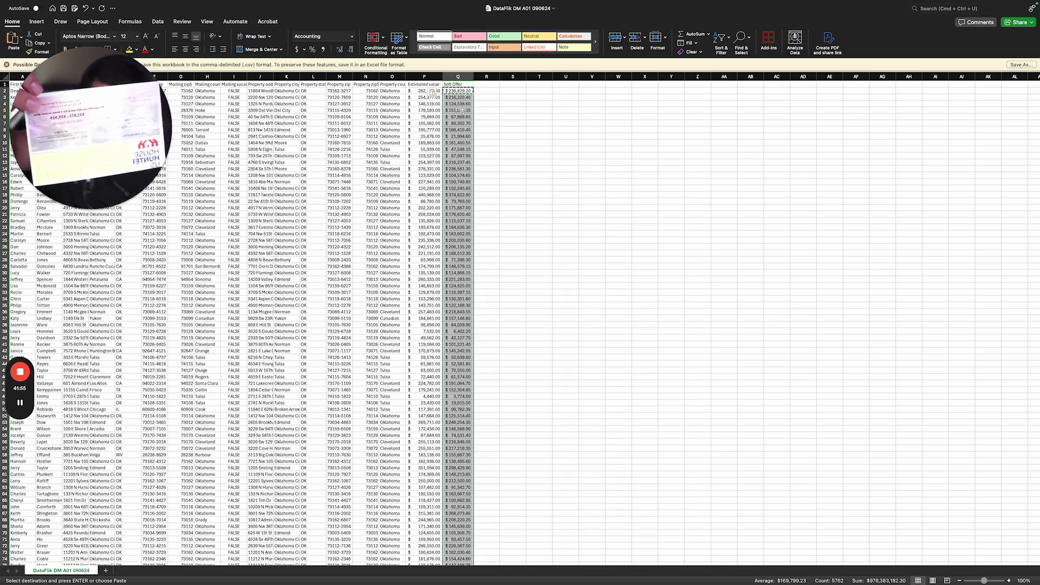
pyautogui.click(485, 91)
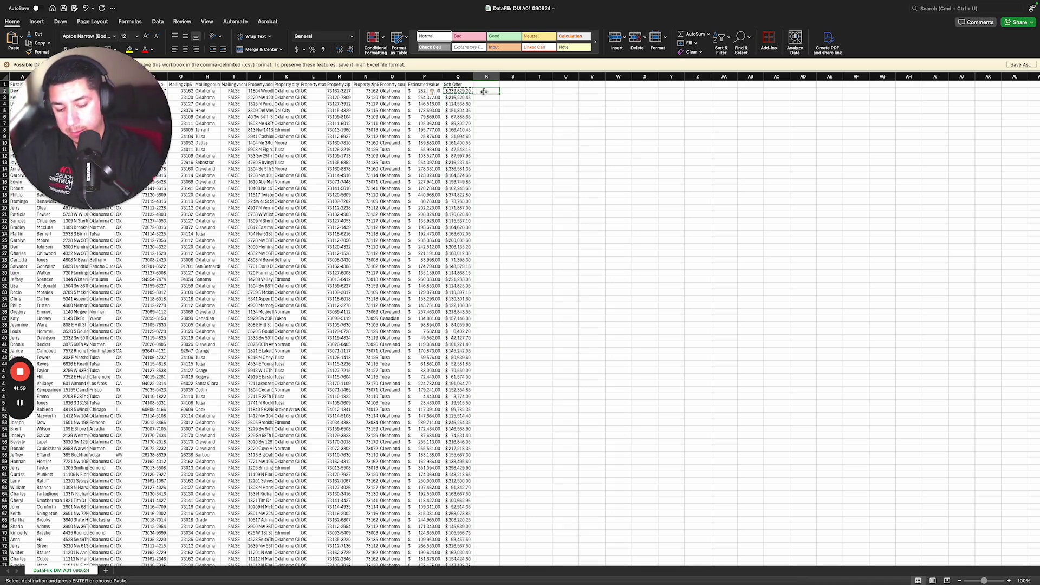
pyautogui.write('=')
pyautogui.press('Left')
pyautogui.press('Left')
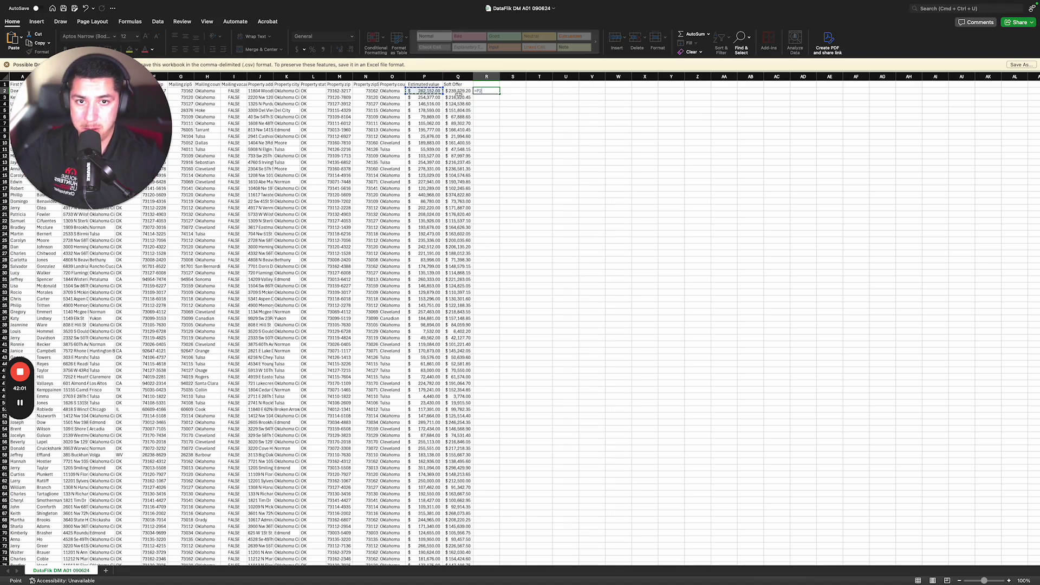
pyautogui.write('*')
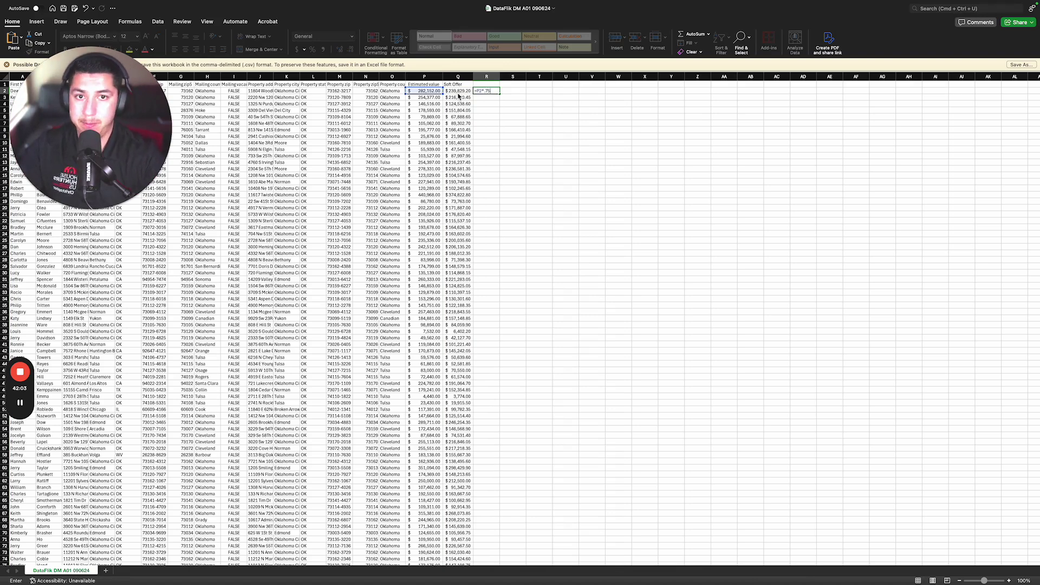
pyautogui.press('Return')
pyautogui.click(458, 91)
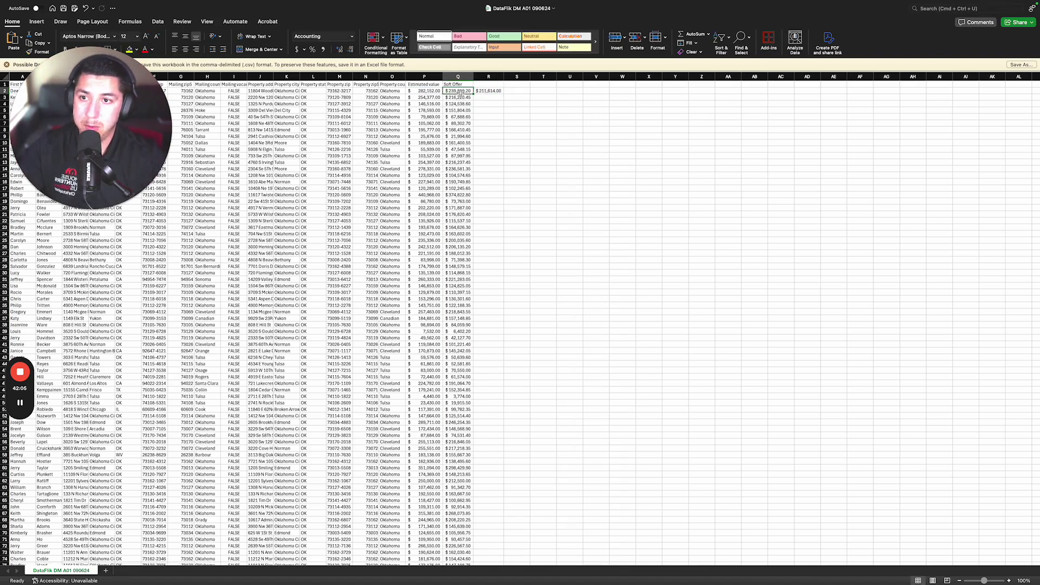